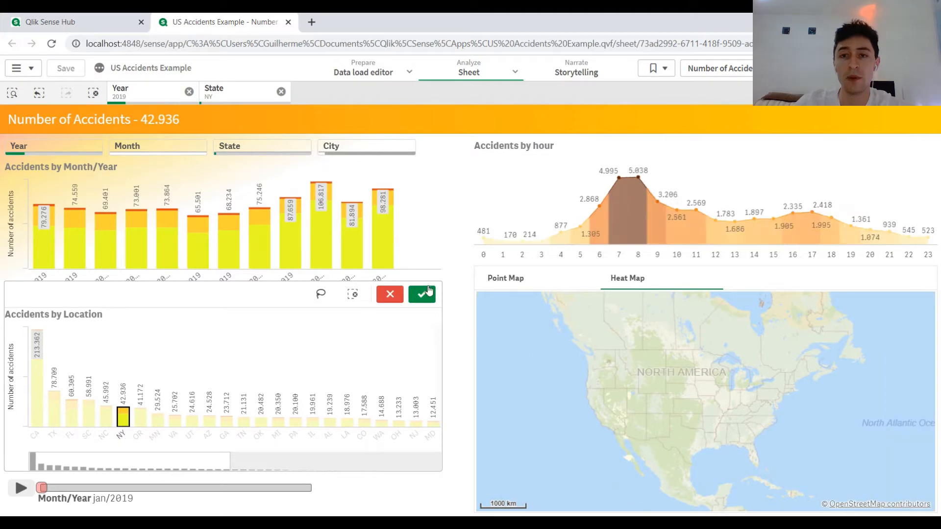
Step: Filter the accidents dashboard to the state NY and the city New York using the Accidents by Location chart
click(421, 294)
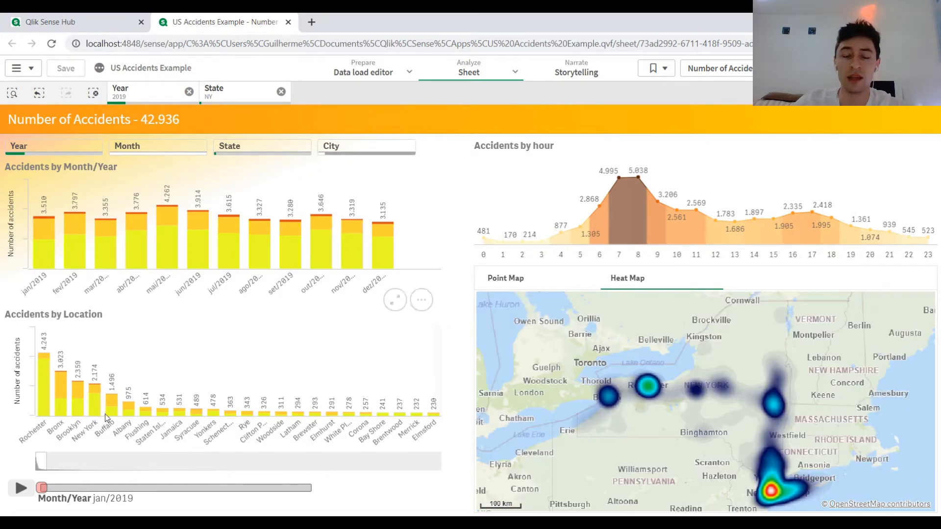
click(94, 425)
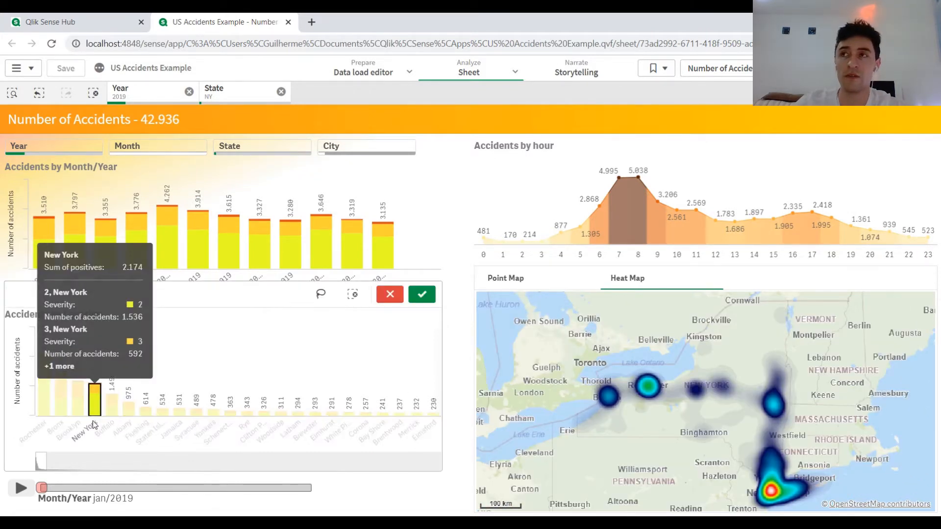
click(422, 294)
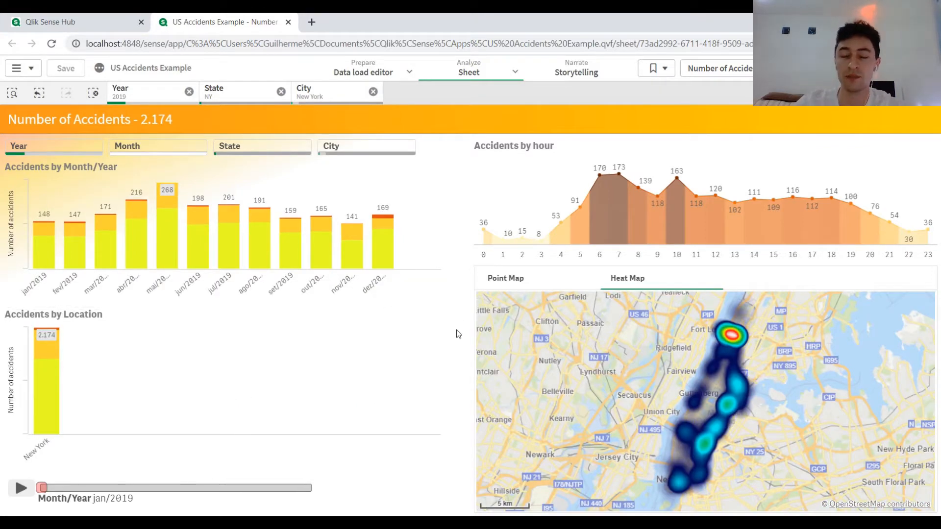
Step: Examine New York's accidents up close on the point map and on the heat map, and play the Month/Year animation
click(539, 278)
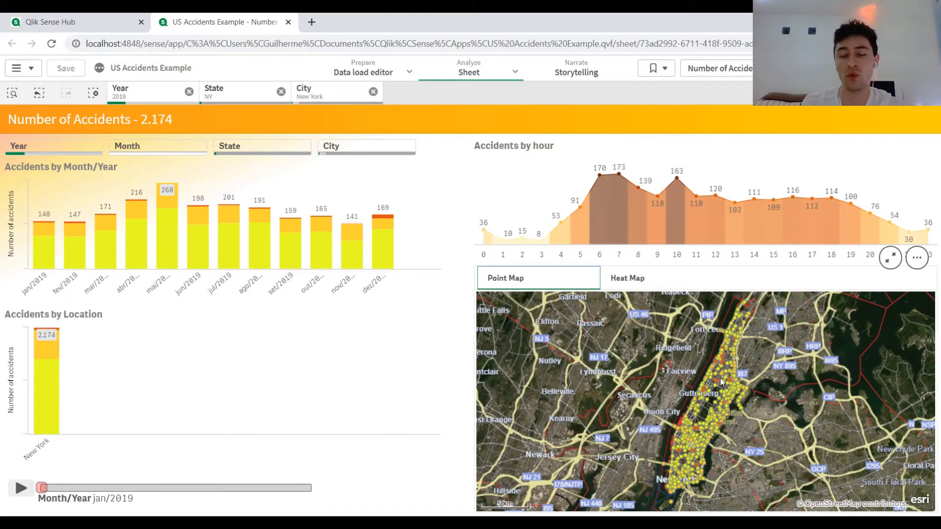
scroll(720, 378, up, 5)
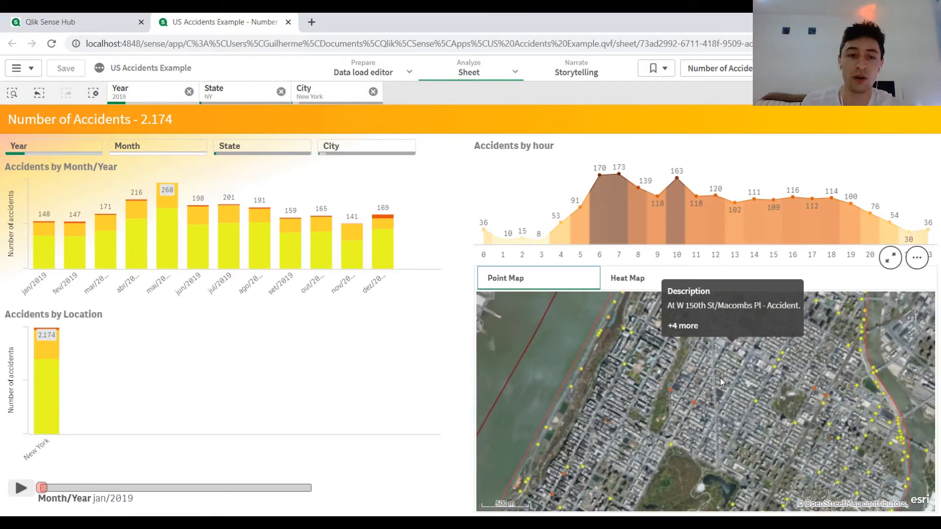
click(633, 277)
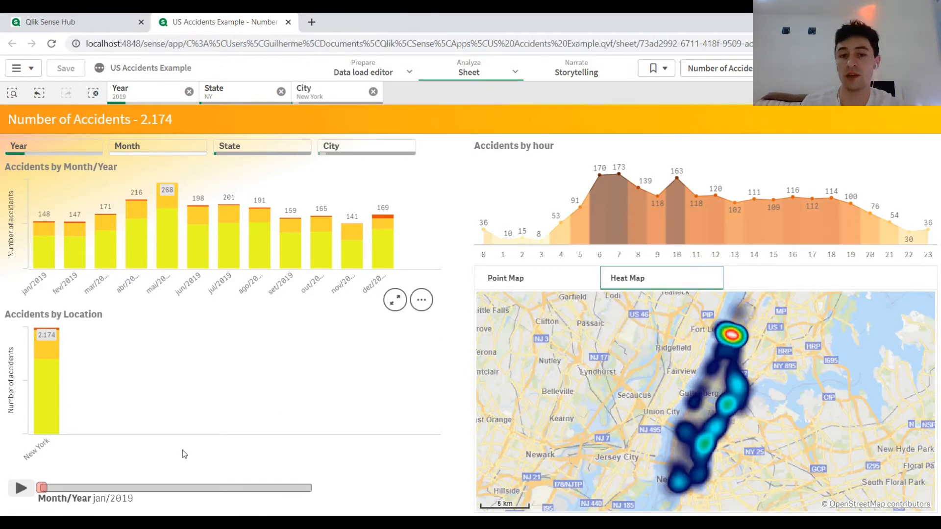
click(21, 488)
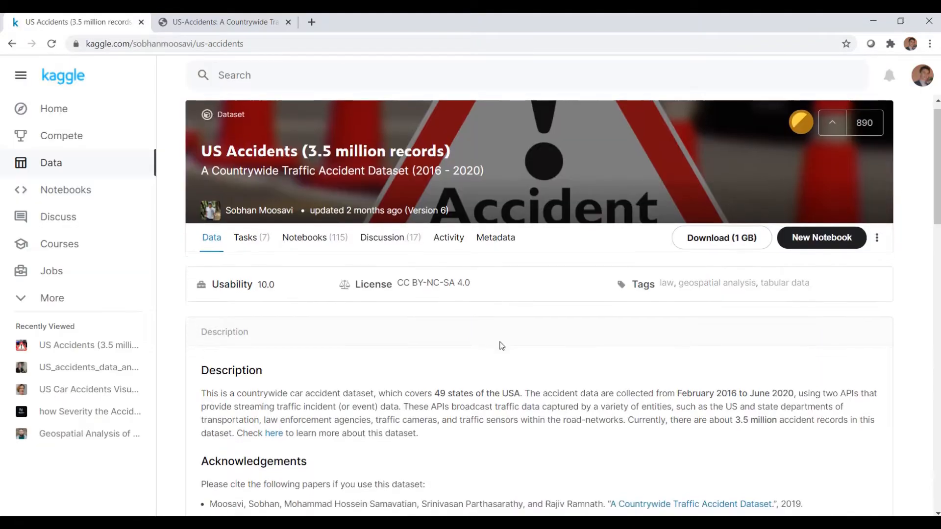
Step: Review the Kaggle US Accidents dataset's description and the column preview of US_Accidents_June20.csv
scroll(501, 343, down, 4)
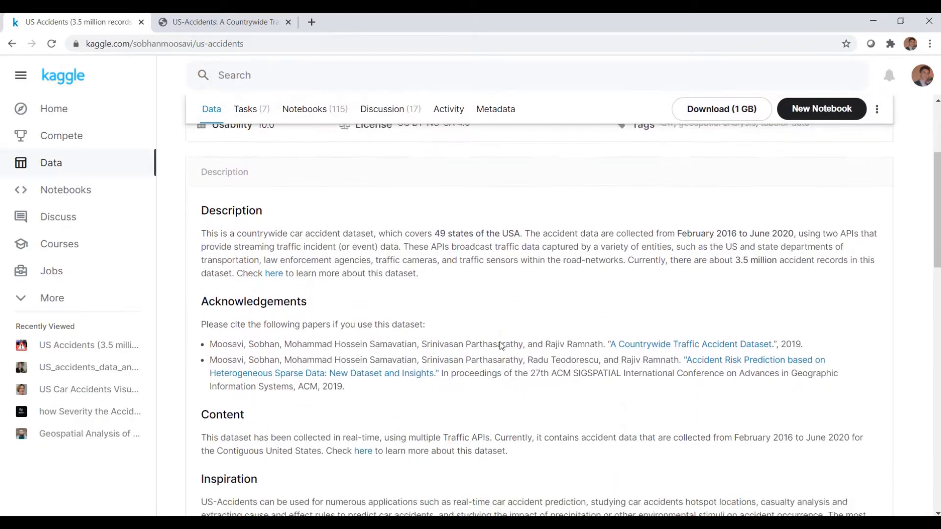
scroll(500, 346, down, 7)
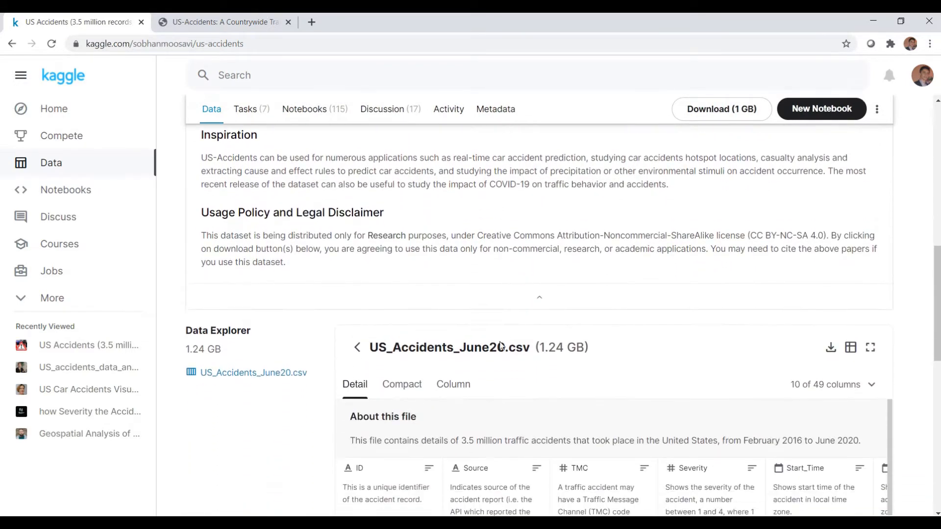
scroll(500, 346, down, 4)
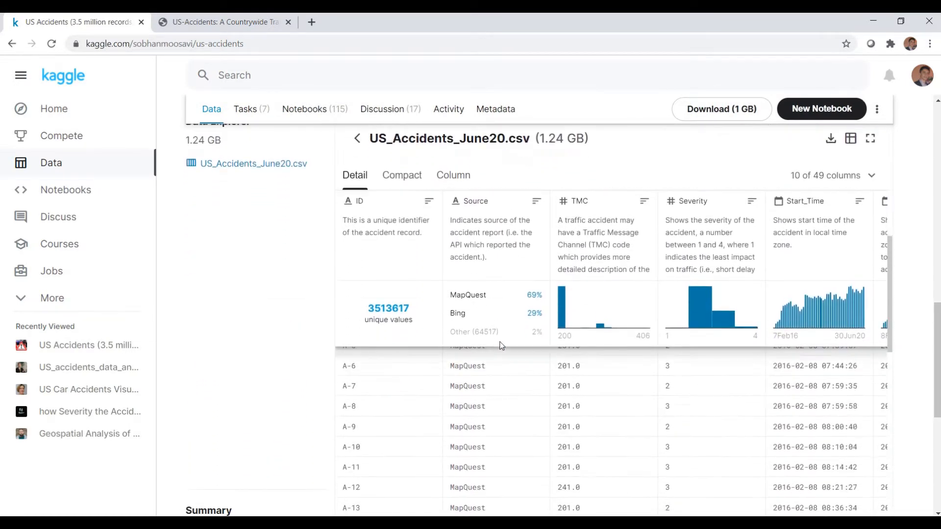
scroll(501, 345, up, 8)
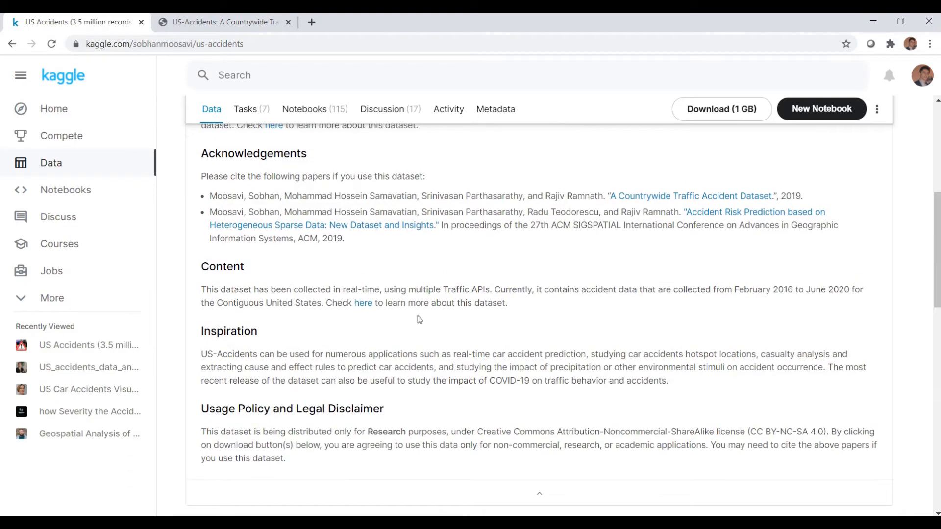
Step: Open the linked US-Accidents dataset page and examine its download, coverage map and attribute format table
click(364, 304)
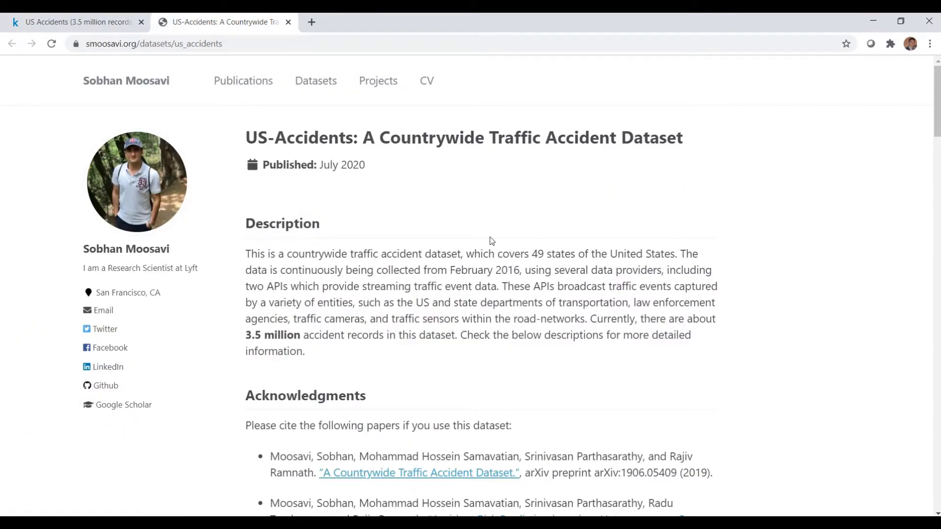
scroll(721, 292, down, 6)
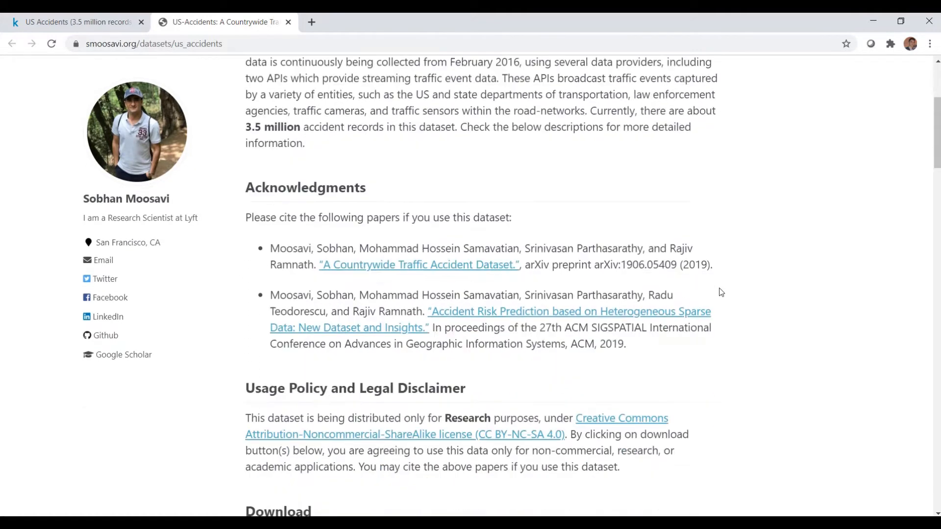
scroll(721, 292, down, 1)
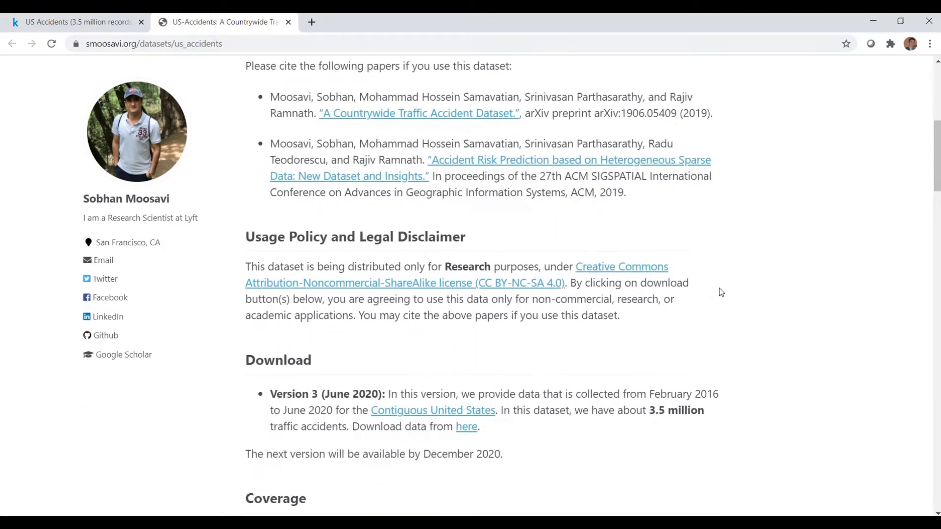
scroll(721, 292, down, 1)
scroll(721, 292, down, 1)
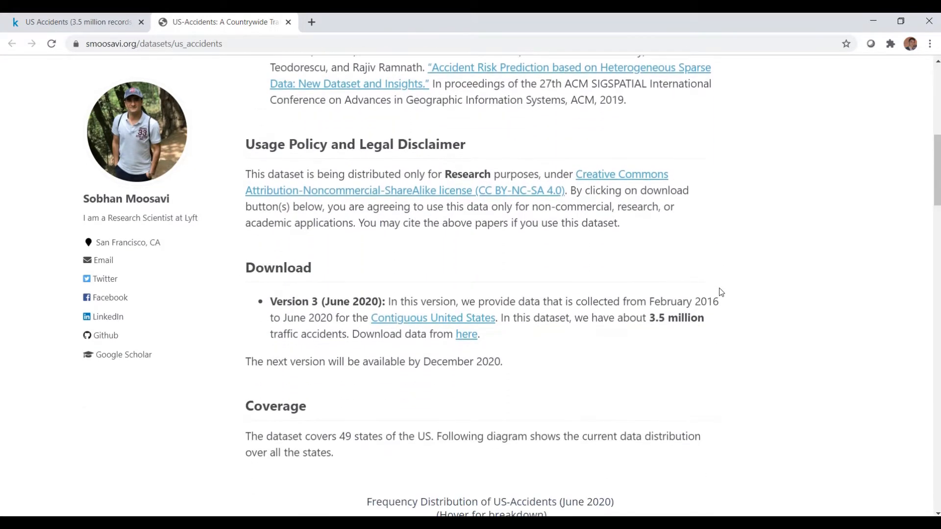
scroll(721, 292, down, 5)
scroll(721, 292, down, 7)
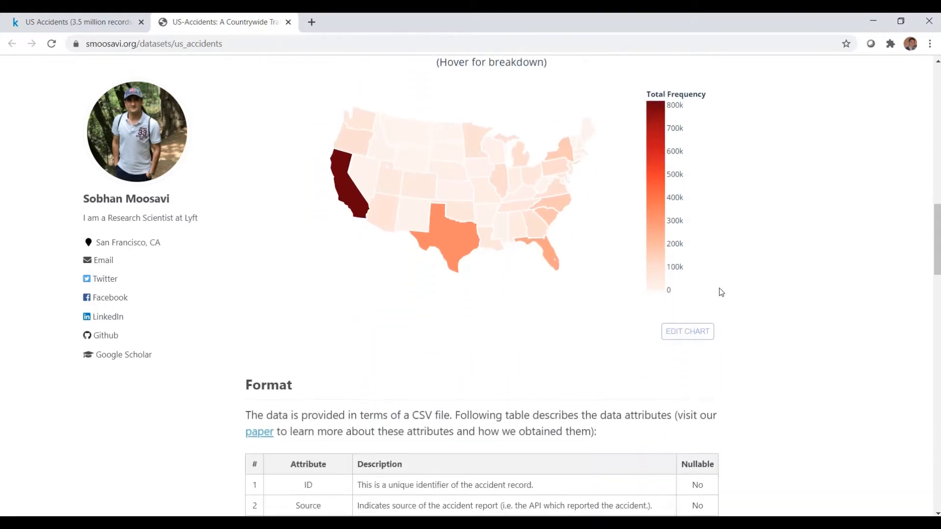
scroll(720, 292, down, 3)
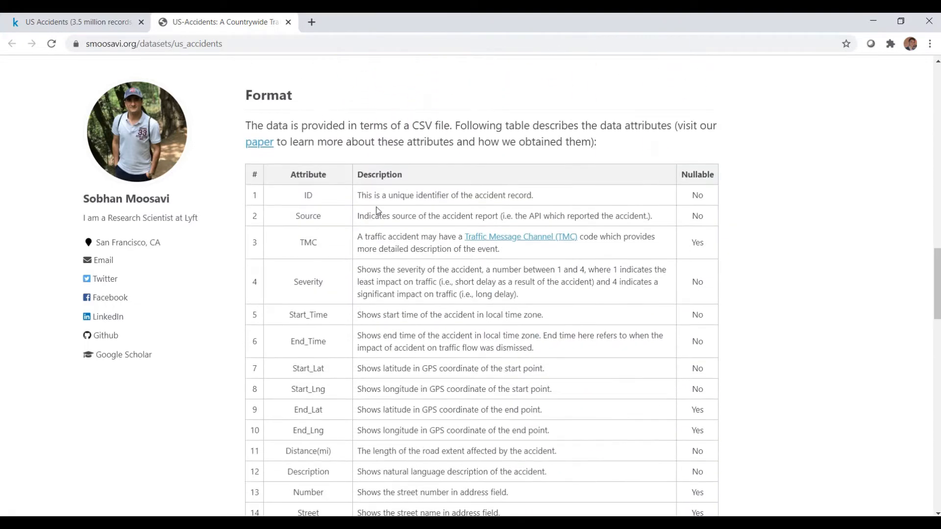
scroll(377, 209, down, 10)
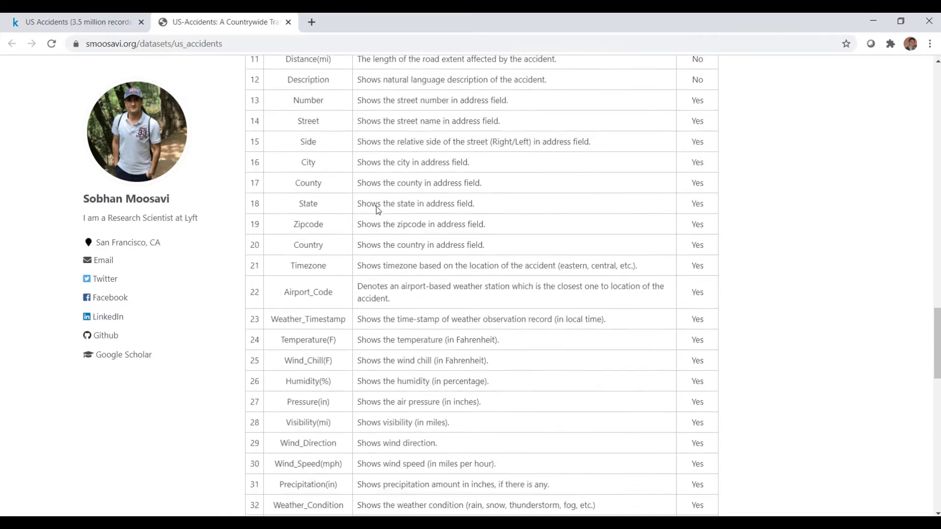
scroll(377, 210, down, 9)
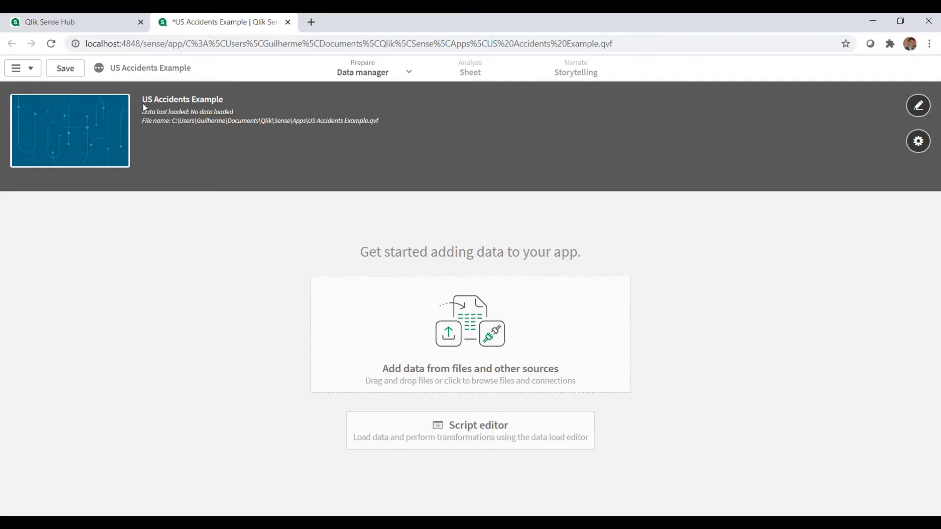
Step: In Qlik Sense, open the script editor of the US Accidents Example app and add a new script section
click(462, 436)
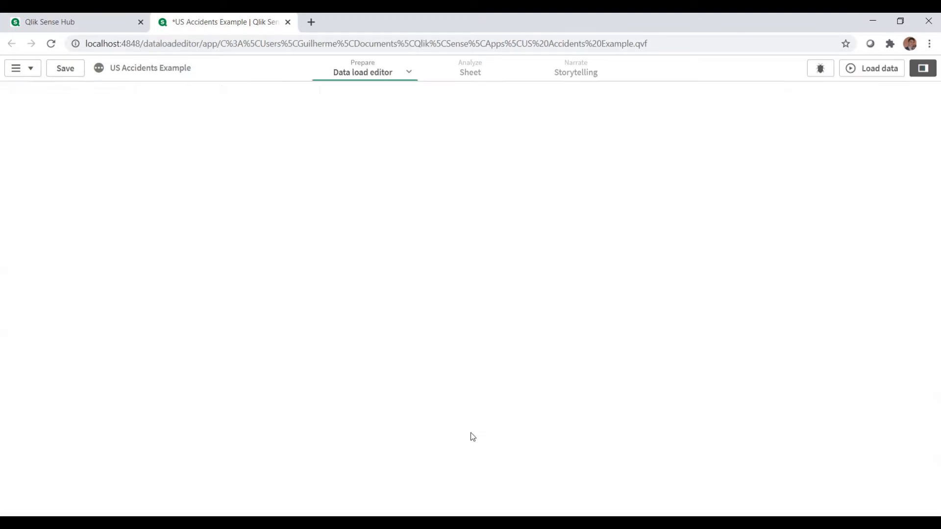
click(75, 93)
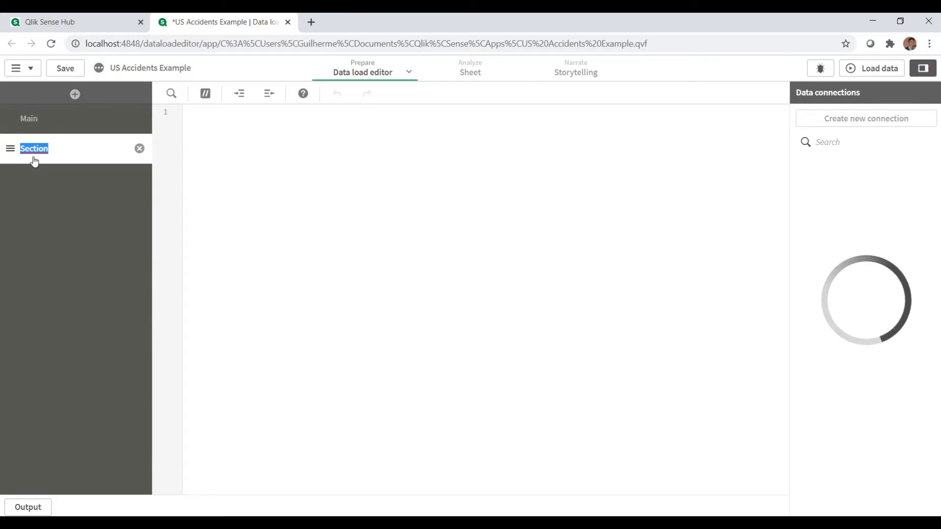
click(278, 208)
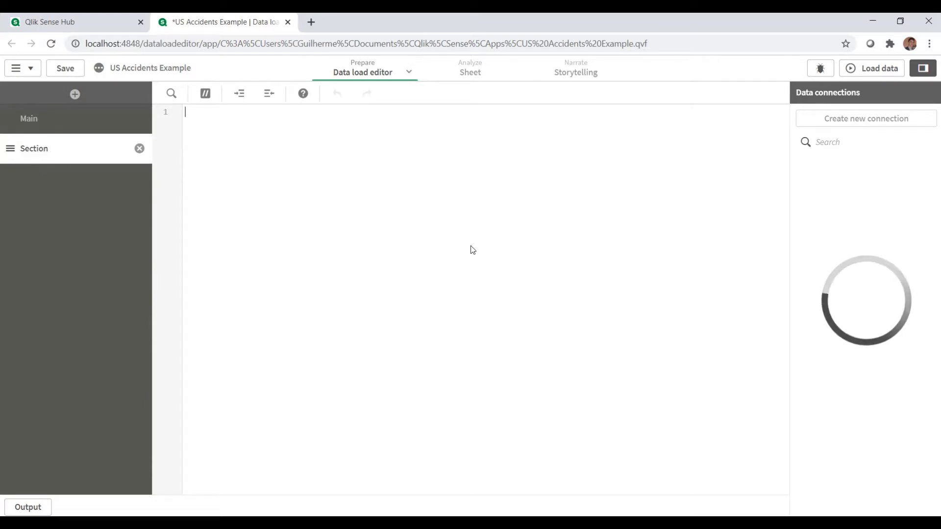
Step: Create a folder data connection named "Source" that points to the US Accidents folder in Downloads
click(853, 122)
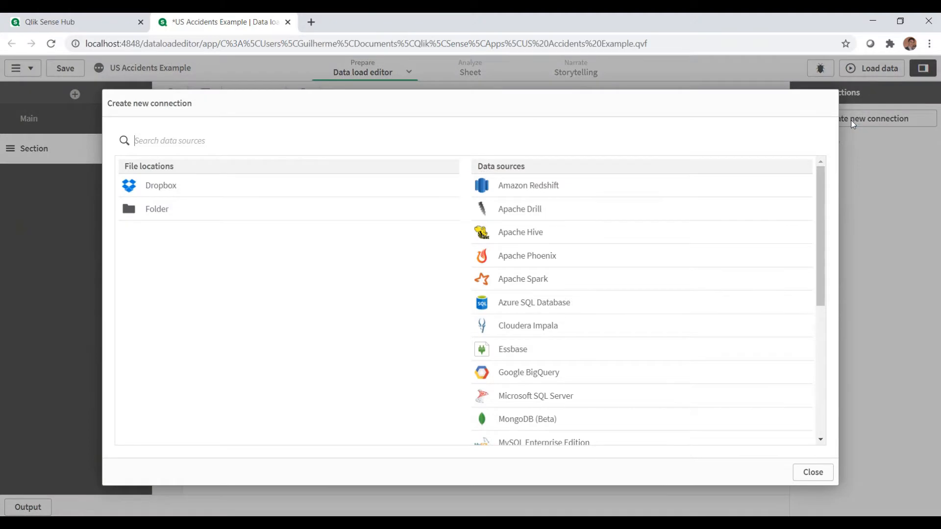
click(273, 214)
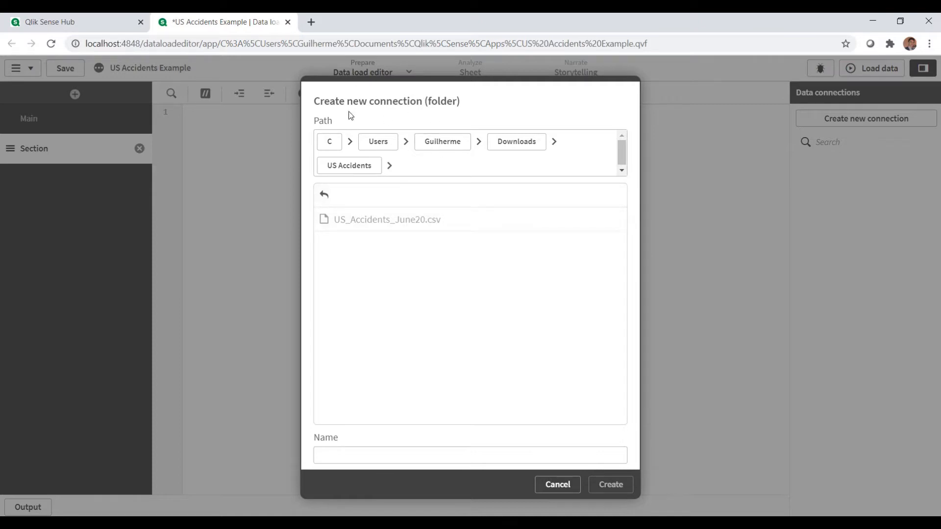
click(411, 463)
text(S)
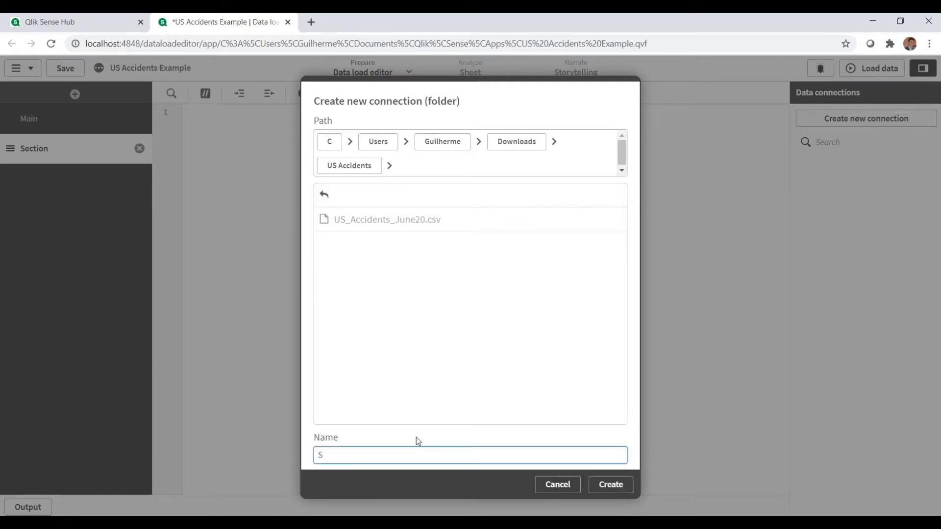
text(ource)
click(617, 489)
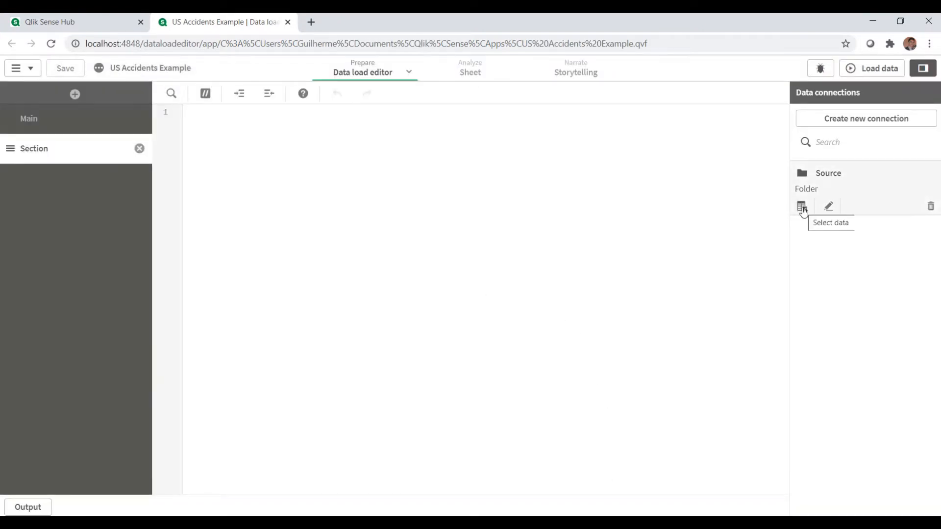
Step: Choose US_Accidents_June20.csv from the Source connection as the file to load
click(802, 208)
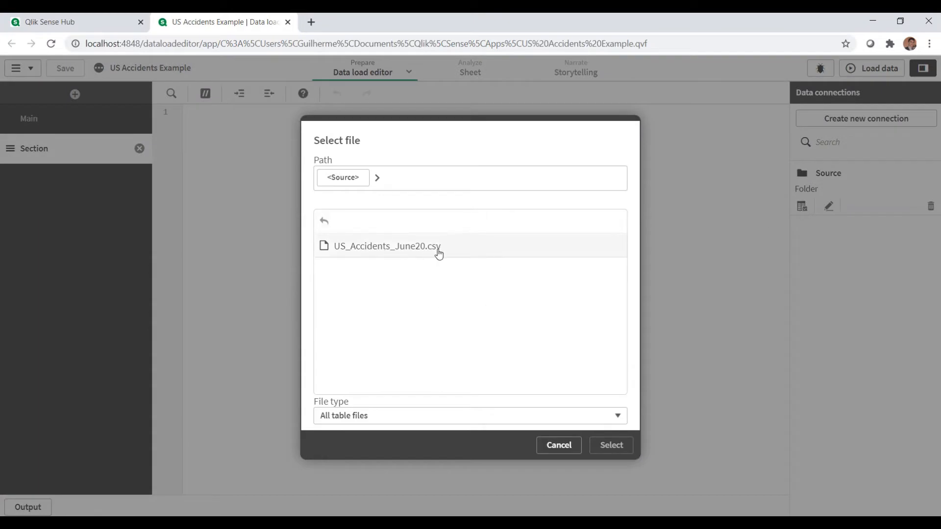
click(429, 256)
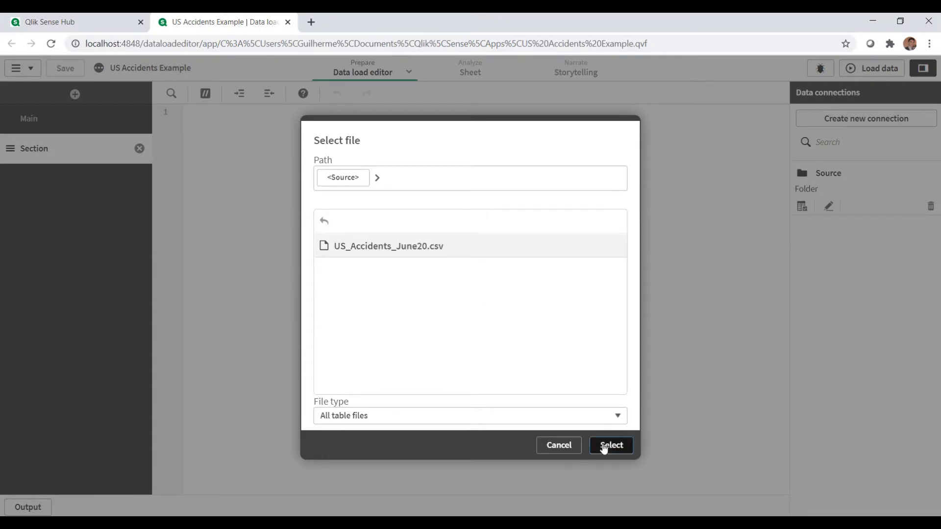
click(608, 446)
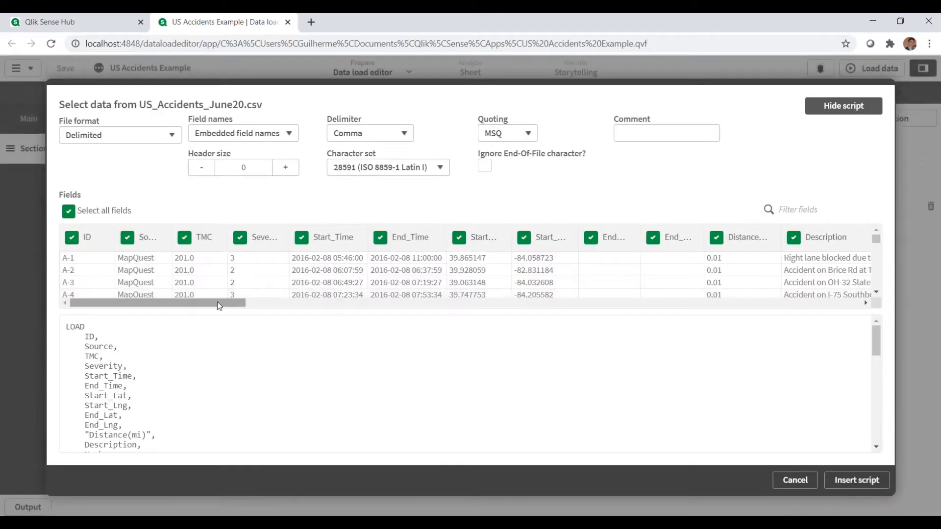
Step: Try excluding the Source field from the data selection and include it again
mouse_move(211, 304)
mouse_down()
mouse_move(784, 317)
mouse_move(203, 316)
mouse_up()
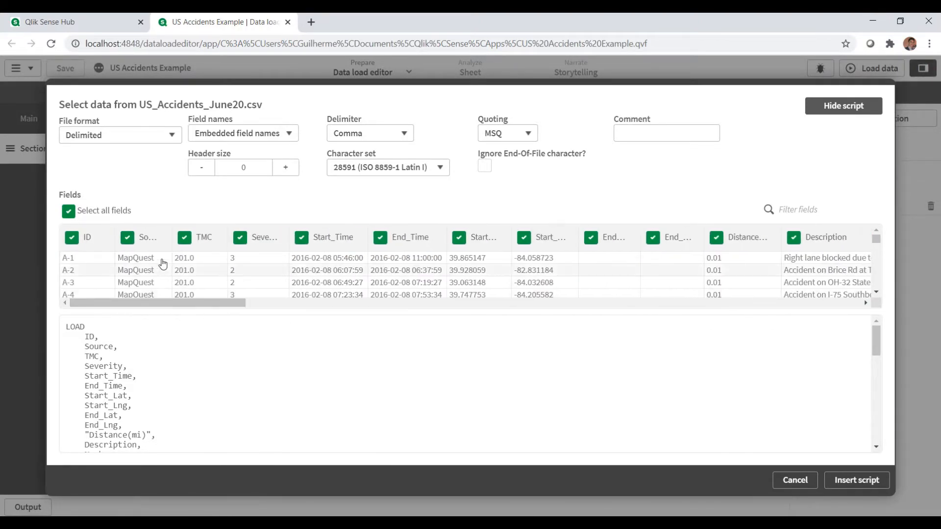
click(127, 238)
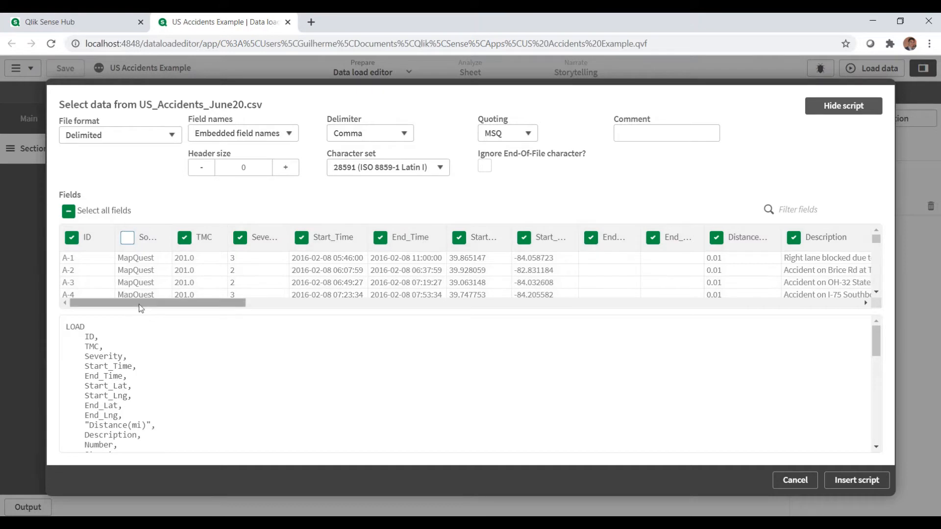
click(127, 237)
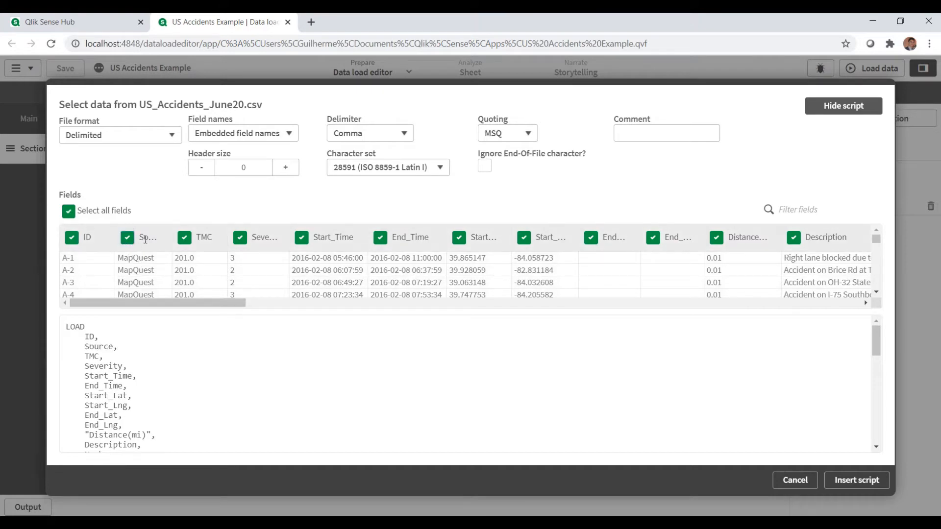
click(144, 238)
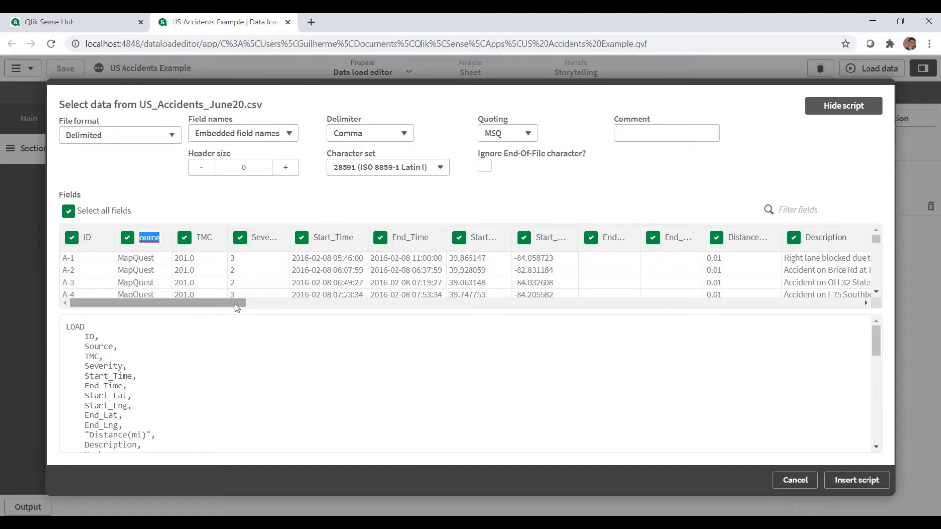
Step: Insert the load script for all fields of US_Accidents_June20.csv into the new section
click(851, 485)
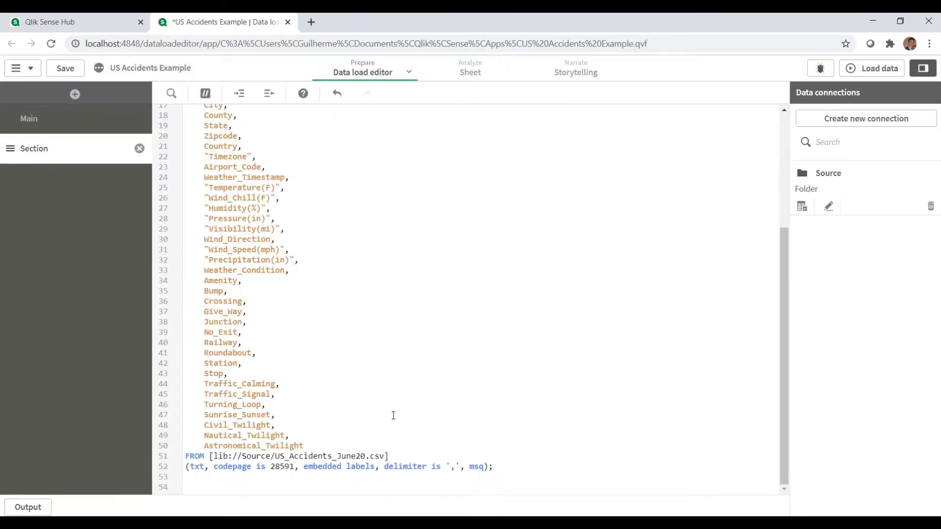
scroll(361, 407, up, 5)
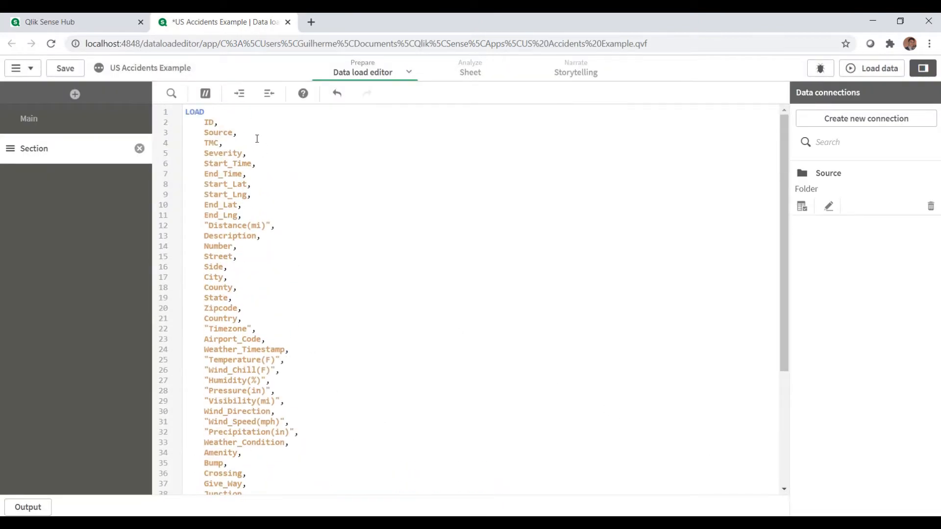
Step: Label the load statement Table, limit it with First 1000, and load the data
key(Return)
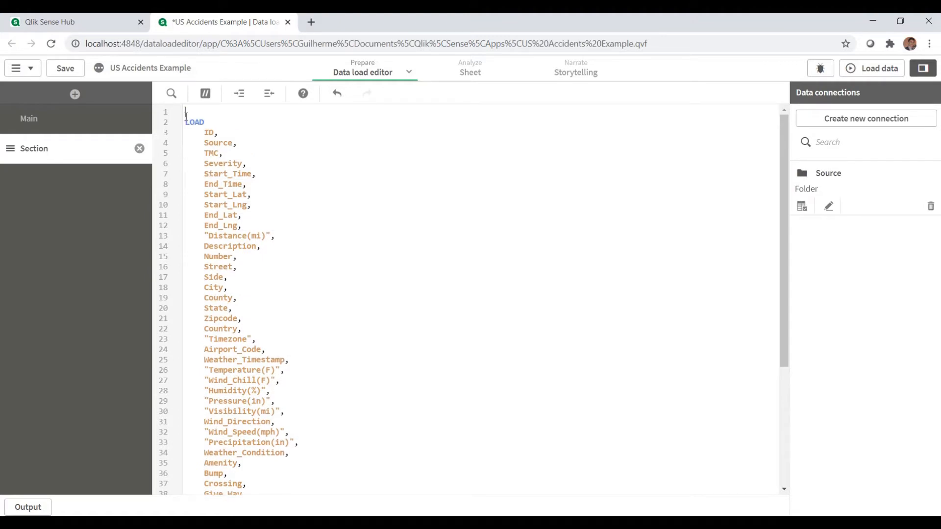
text(Table)
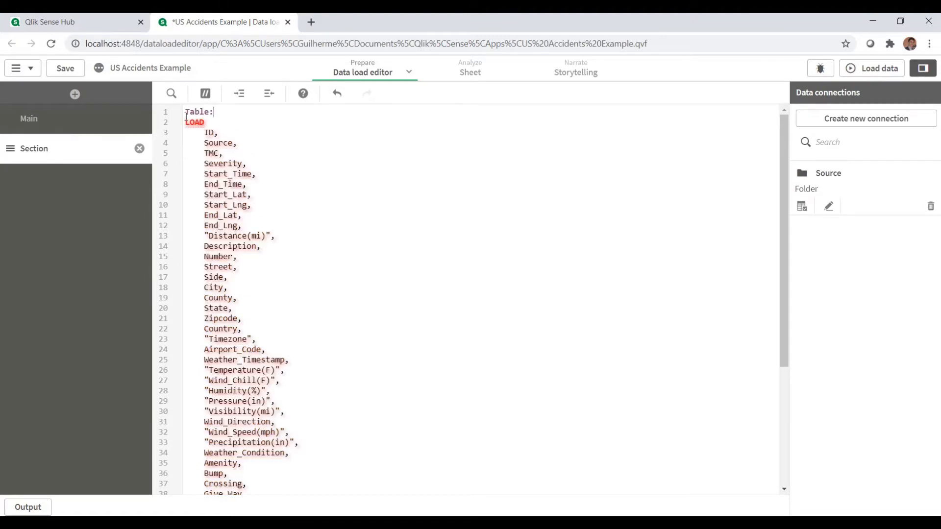
text(:)
key(Return)
text(First )
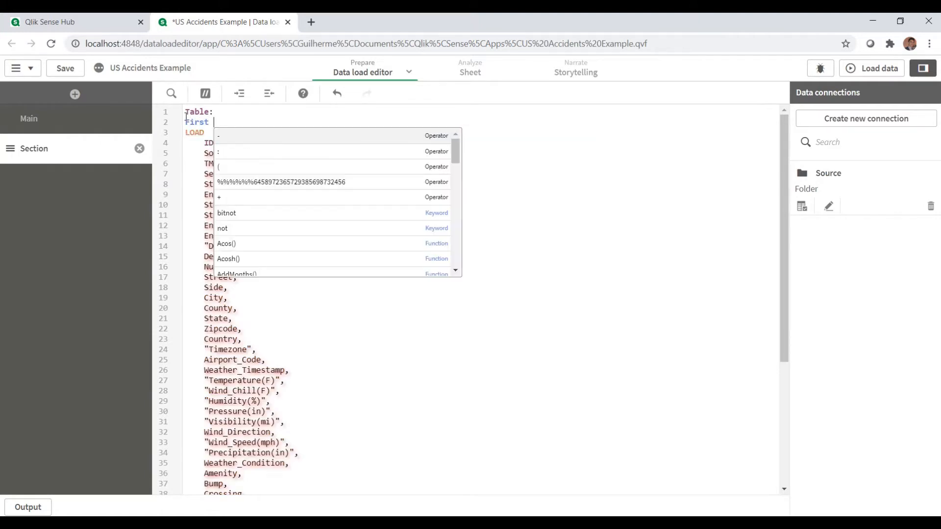
text(1000)
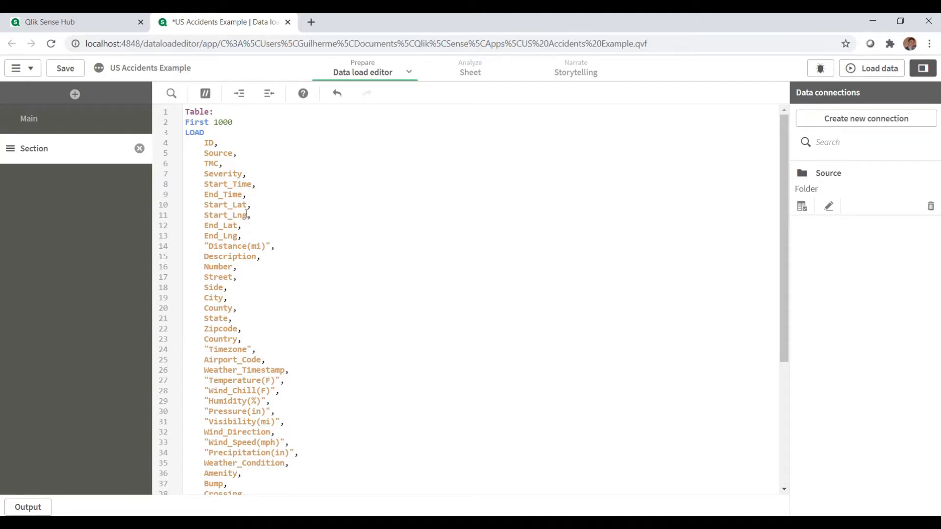
click(865, 68)
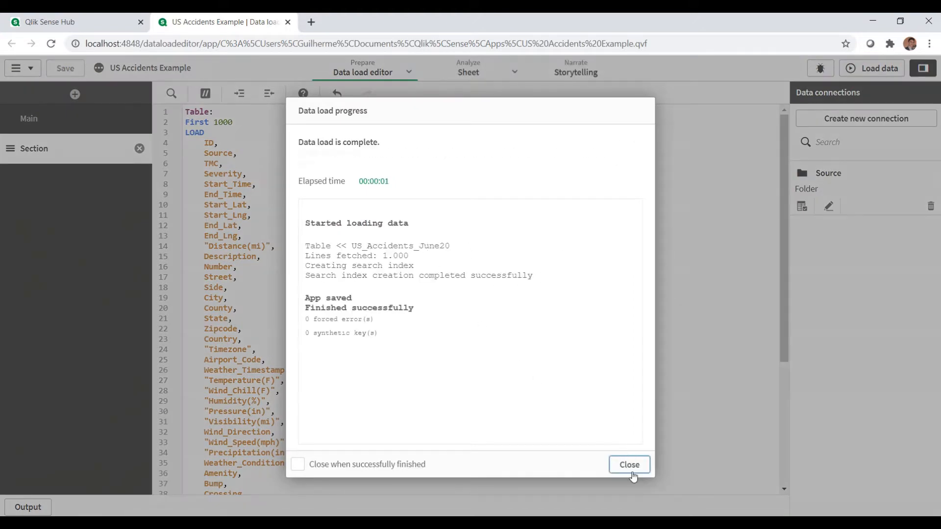
click(629, 465)
Step: Open My new sheet for editing and place an empty table chart on it
click(469, 71)
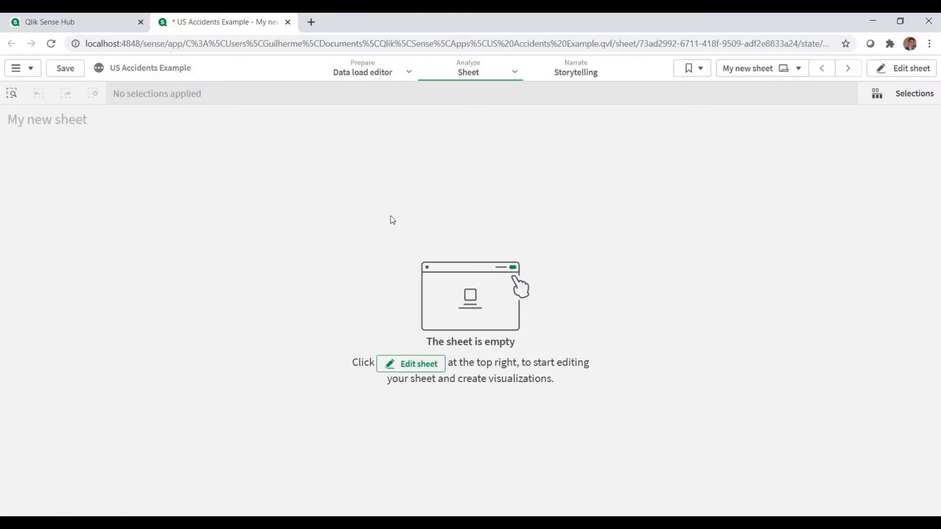
click(902, 76)
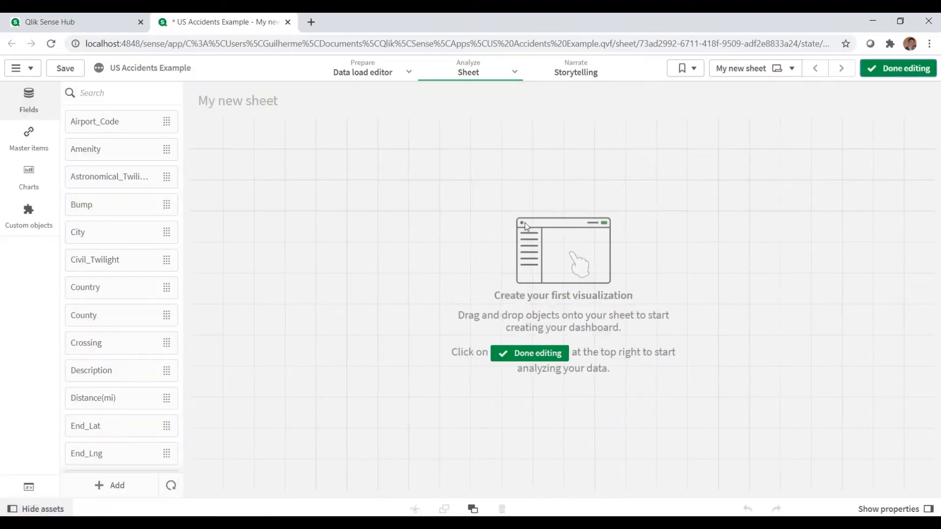
click(33, 187)
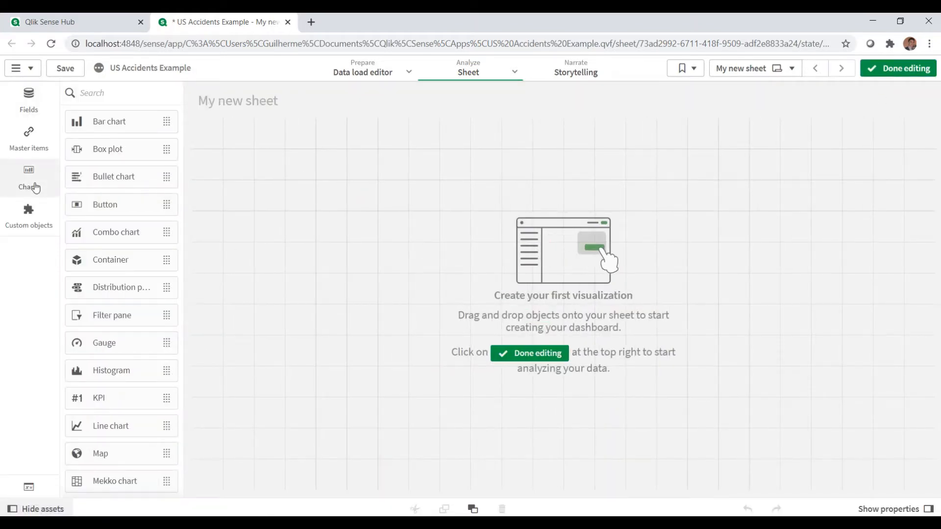
scroll(96, 406, down, 4)
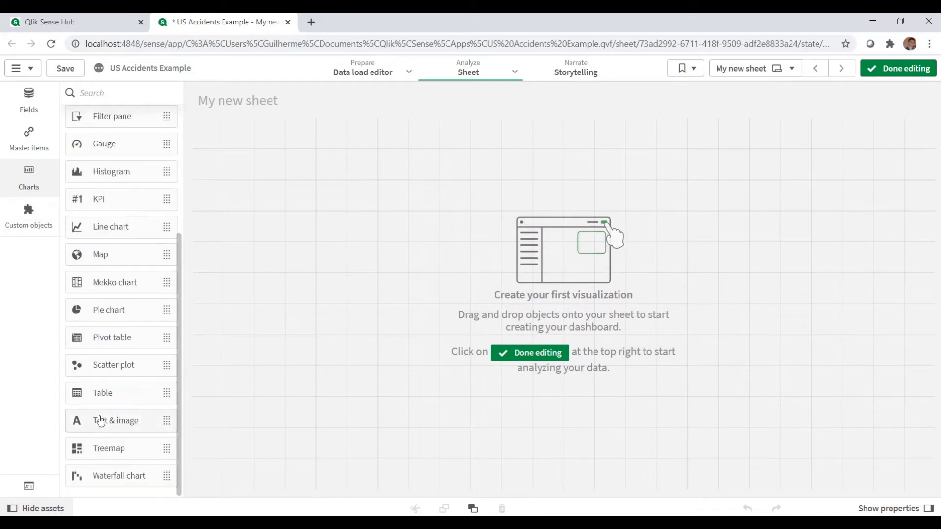
drag(110, 398, 298, 217)
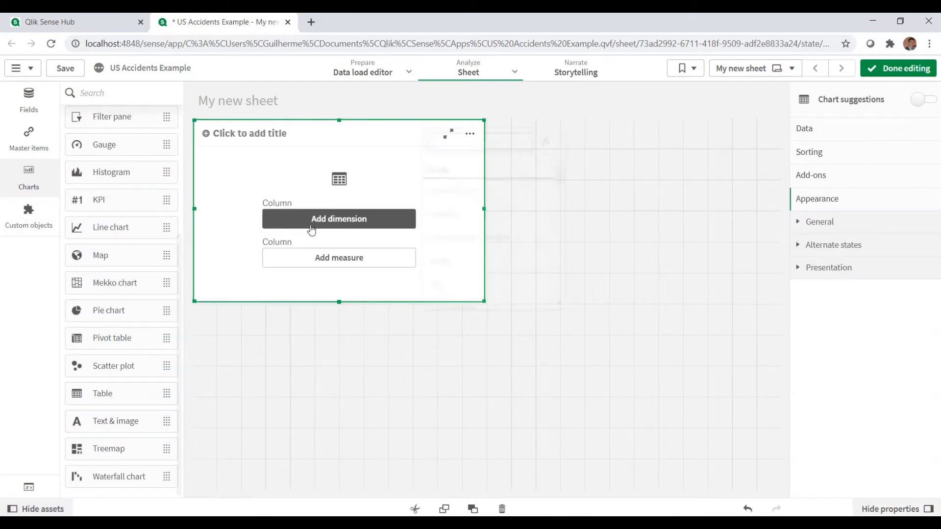
click(314, 221)
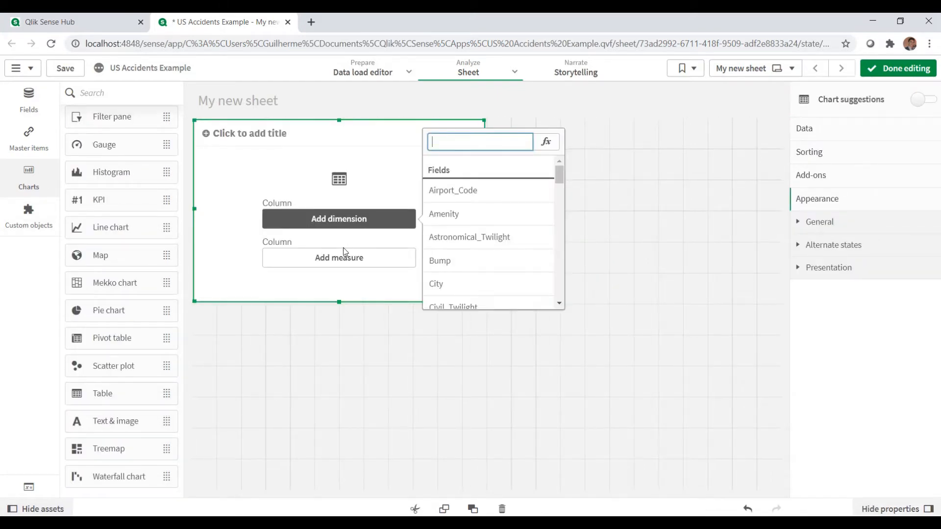
click(359, 395)
Step: Add the Start_Time field as a column of the table, make the table taller and finish editing the sheet
click(34, 113)
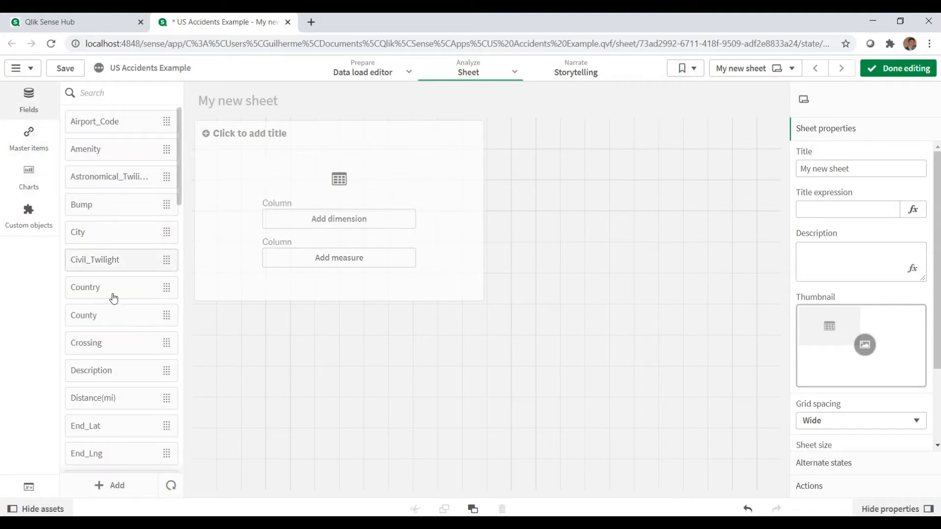
scroll(105, 347, down, 10)
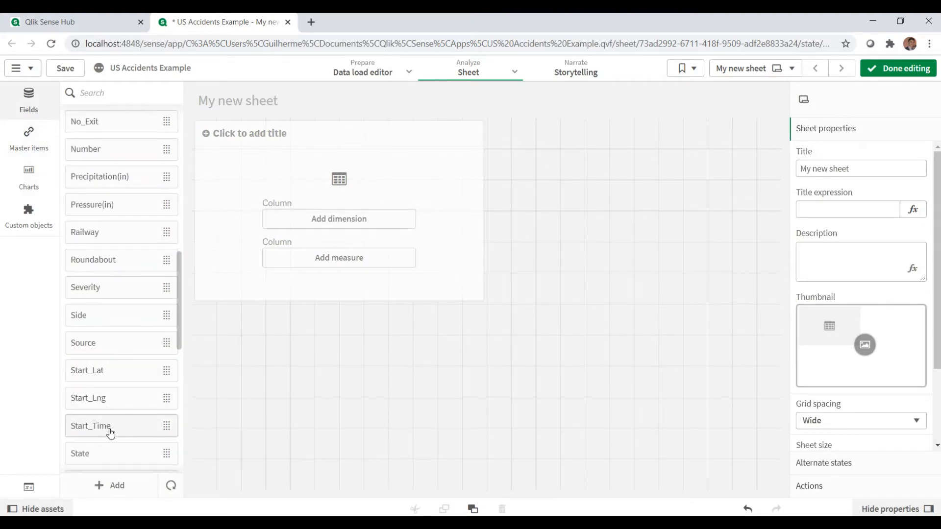
drag(103, 431, 304, 204)
click(310, 189)
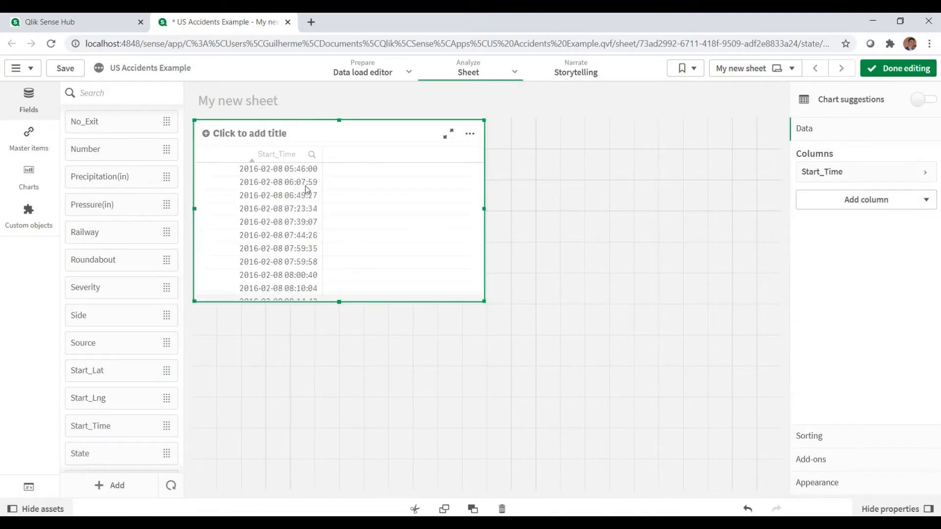
drag(485, 300, 459, 426)
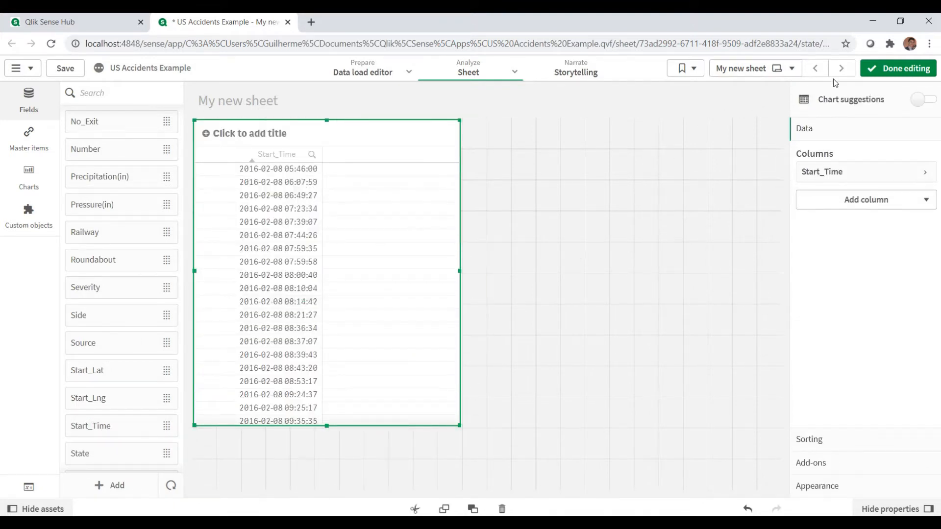
click(898, 68)
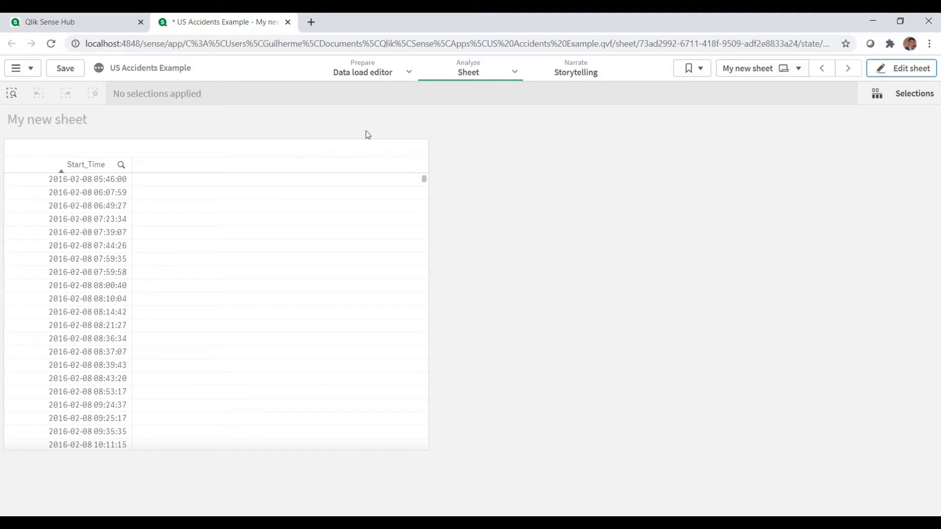
Step: Draft the expression Date#( Name of field, 'YYYY-MM-DD hh:mm:ss') in the browser's address bar as a scratch note
click(287, 44)
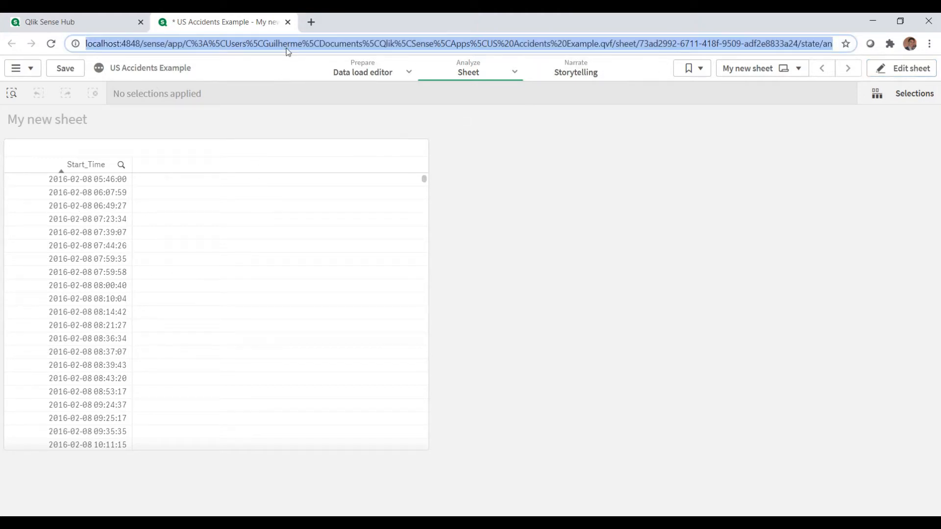
text(Date#)
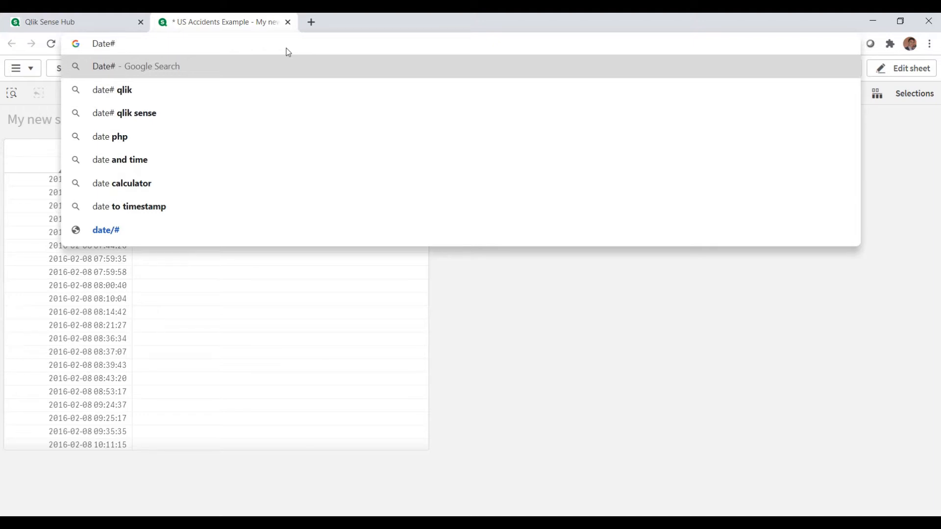
text(()
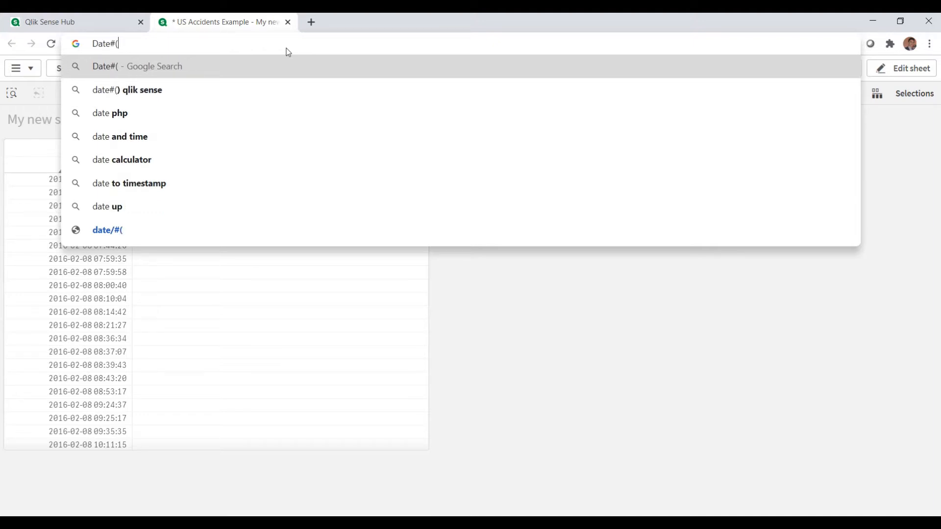
text( Na)
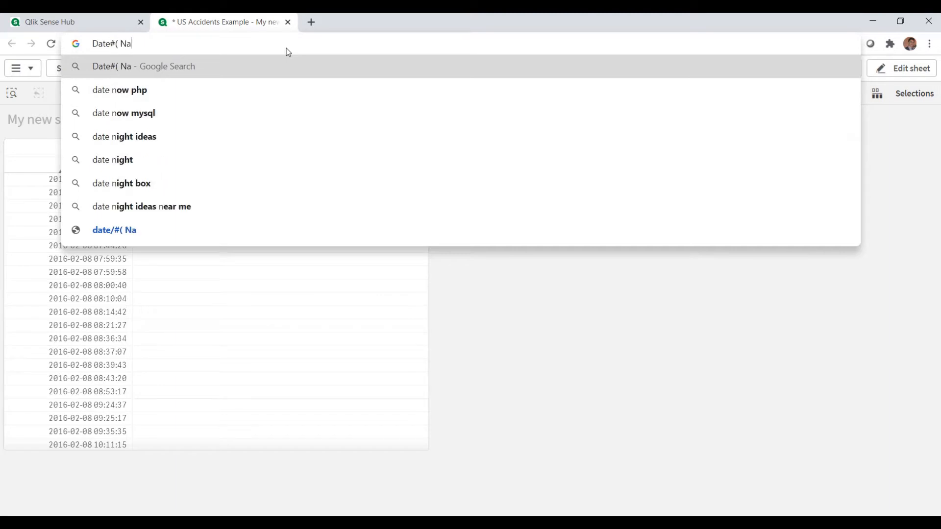
text(me of field, ')
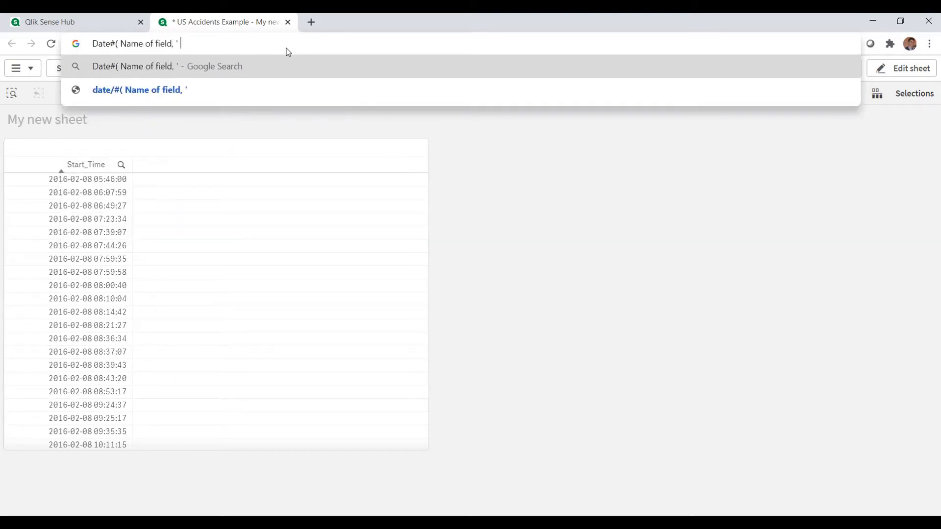
key(BackSpace)
text(YYYY)
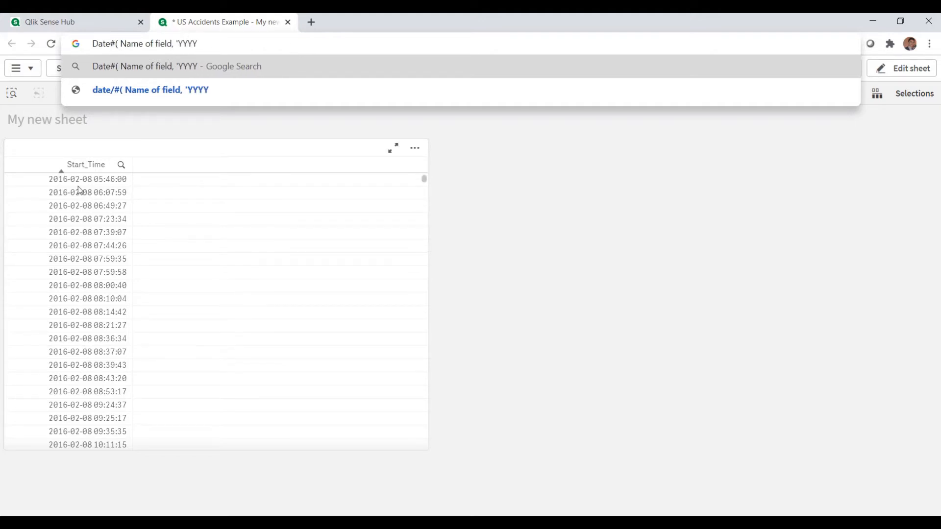
text(-MM-DD)
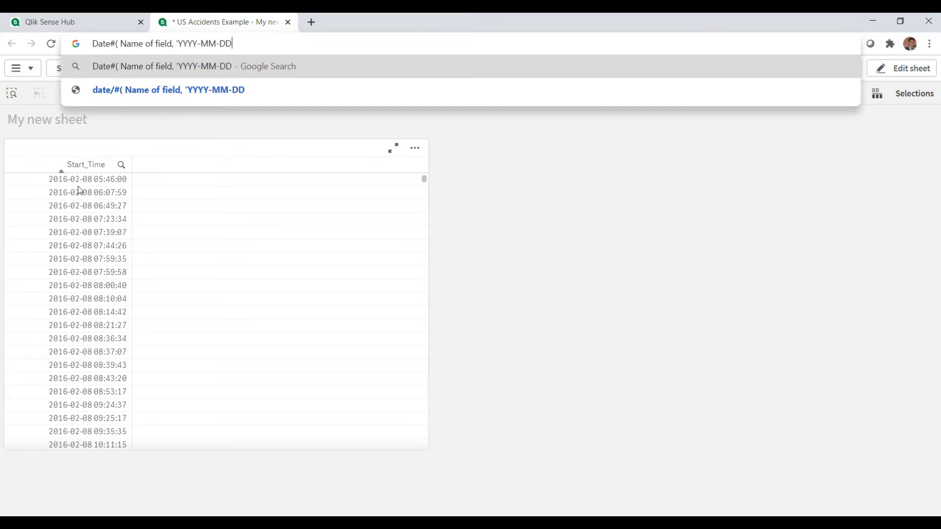
text( hh:mm:)
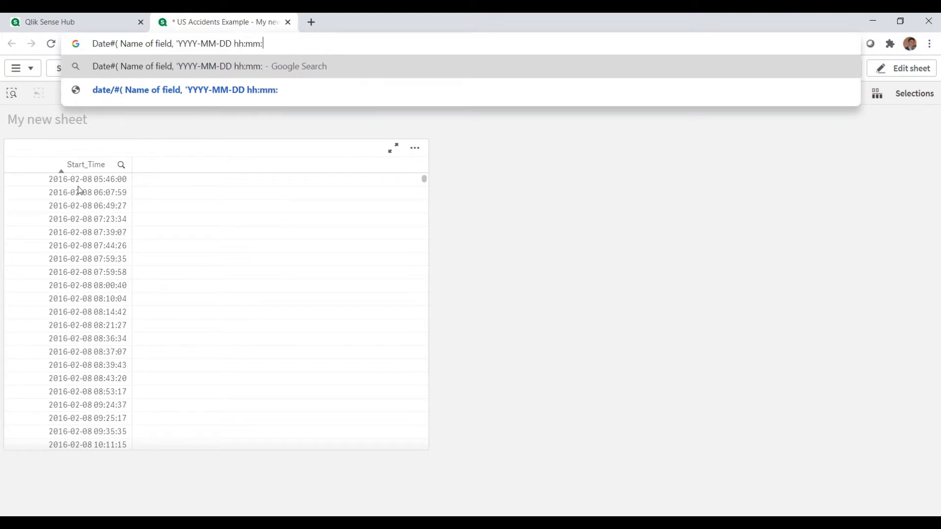
text(ss))
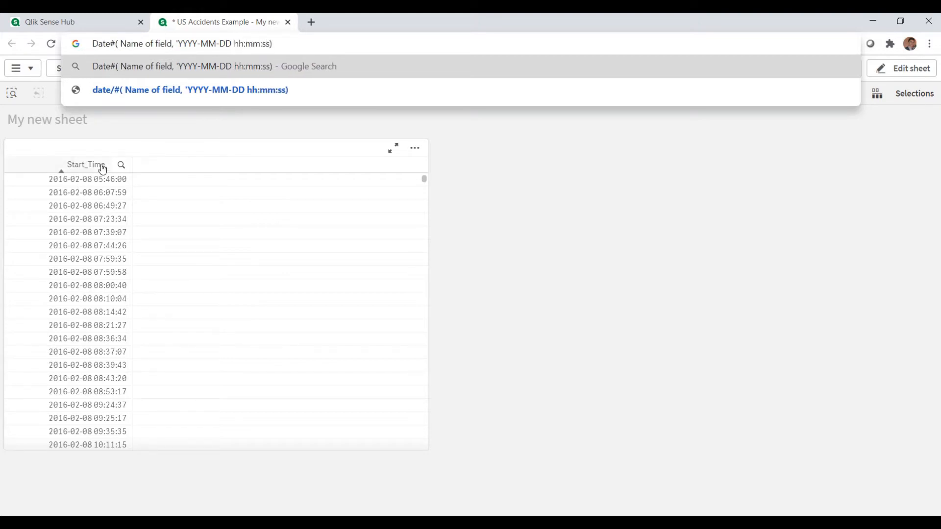
click(270, 43)
text(')
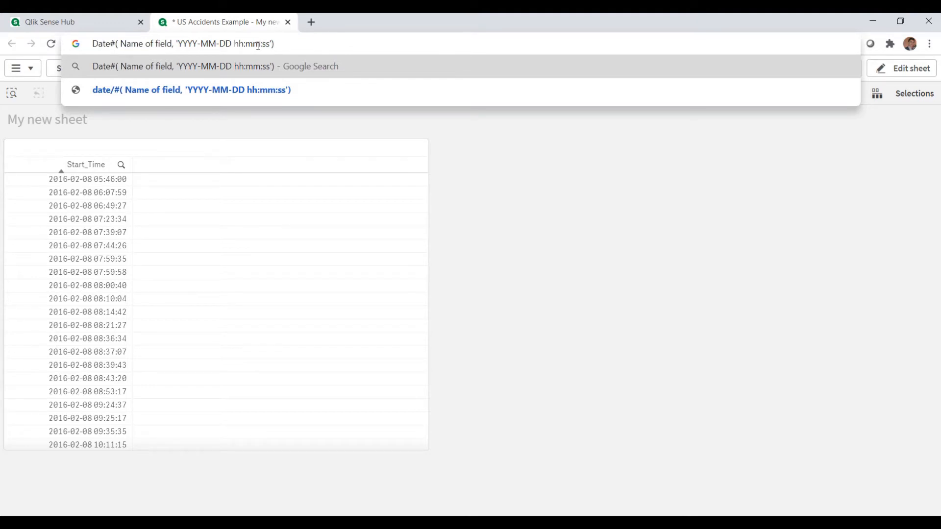
Step: Copy the format string 'YYYY-MM-DD hh:mm:ss' from the drafted expression
drag(284, 44, 88, 43)
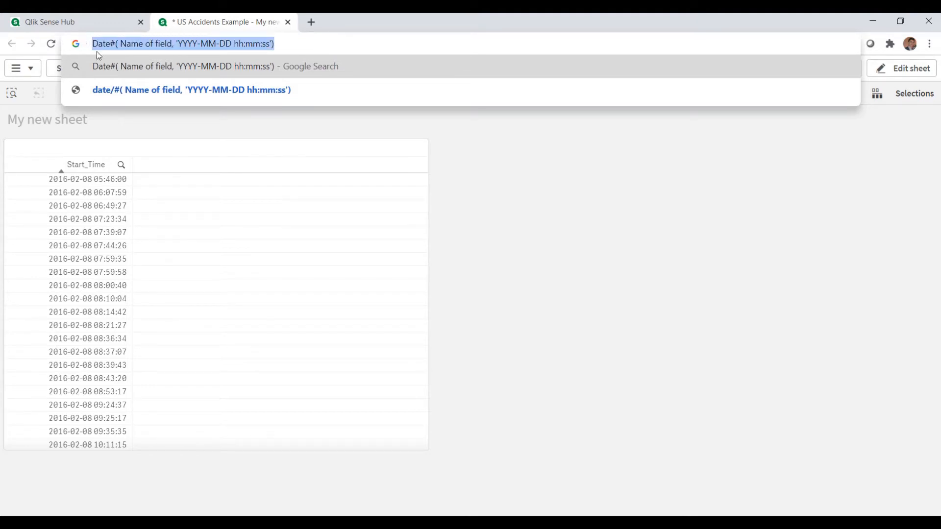
drag(273, 44, 176, 45)
key(ctrl+c)
click(491, 200)
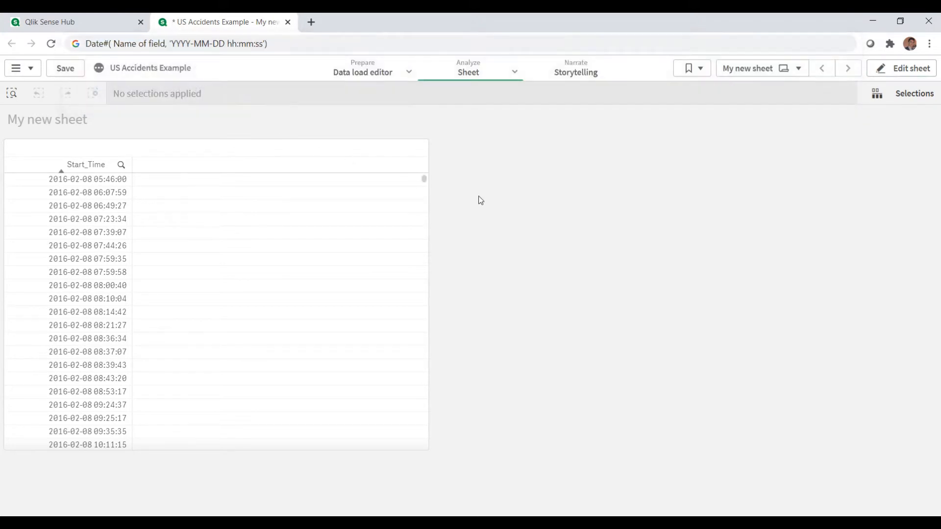
Step: Wrap Start_Time in the load script with an opening Date#( and the copied format 'YYYY-MM-DD hh:mm:ss'
click(369, 77)
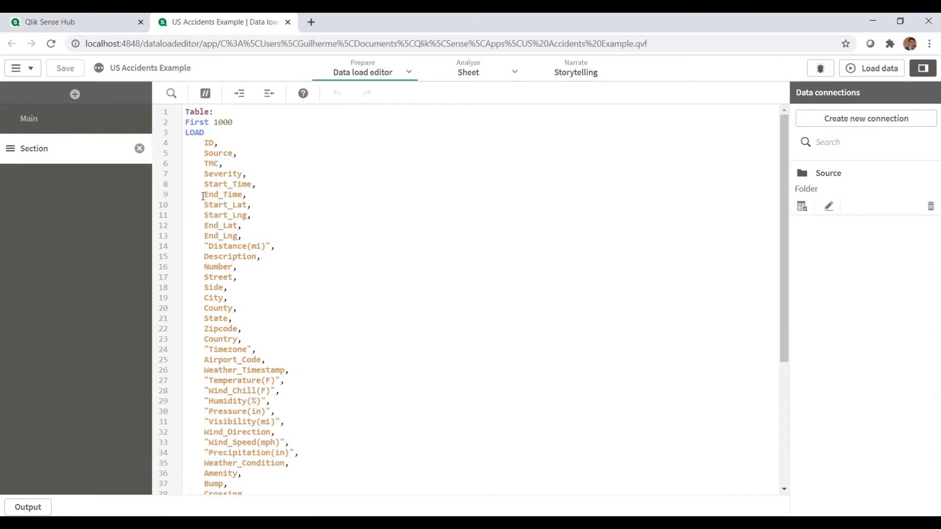
text(Date#()
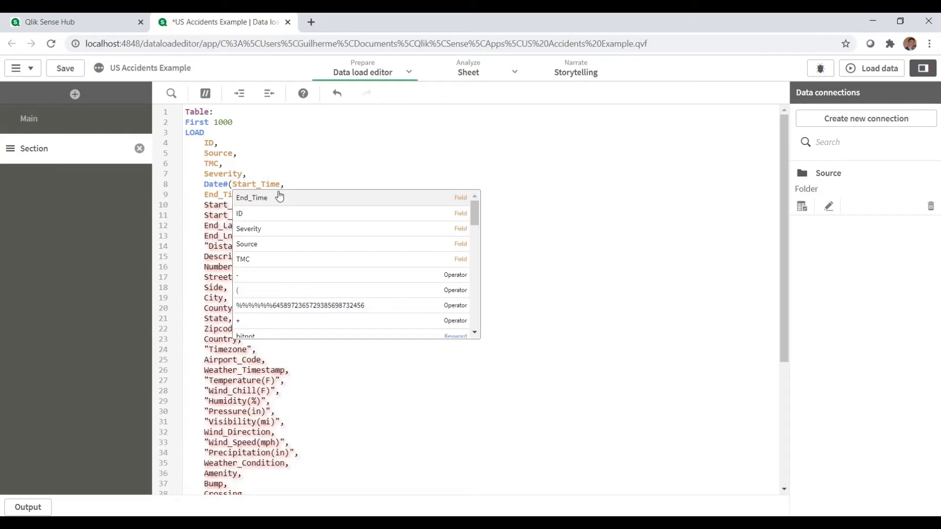
click(233, 181)
click(290, 185)
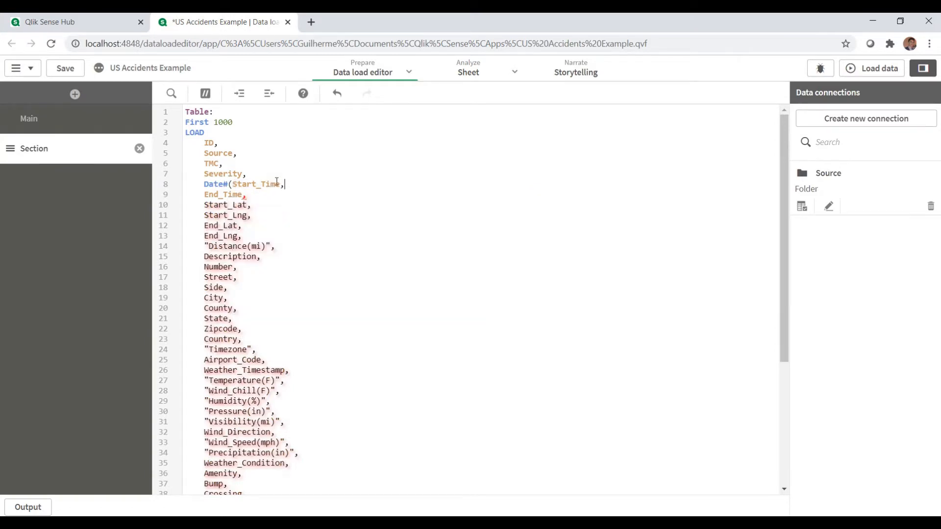
text(')
key(ctrl+v)
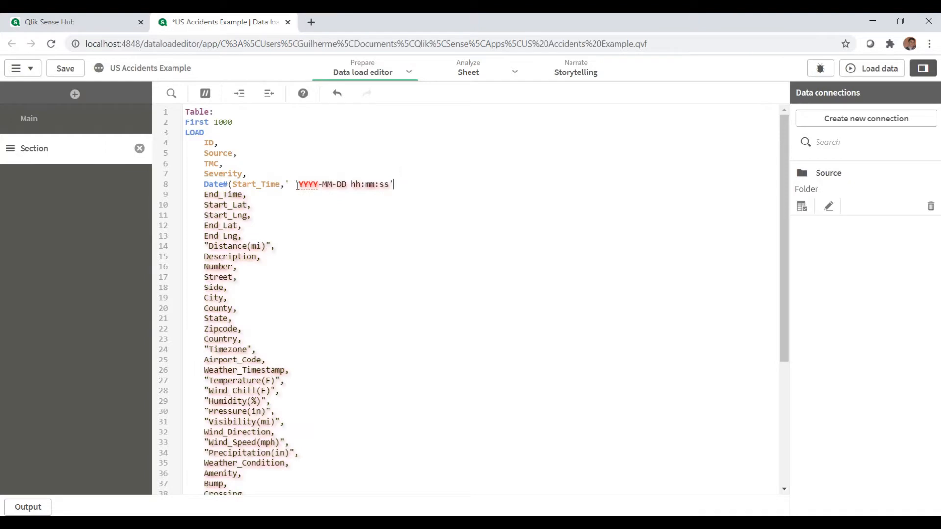
click(297, 187)
key(BackSpace)
key(BackSpace)
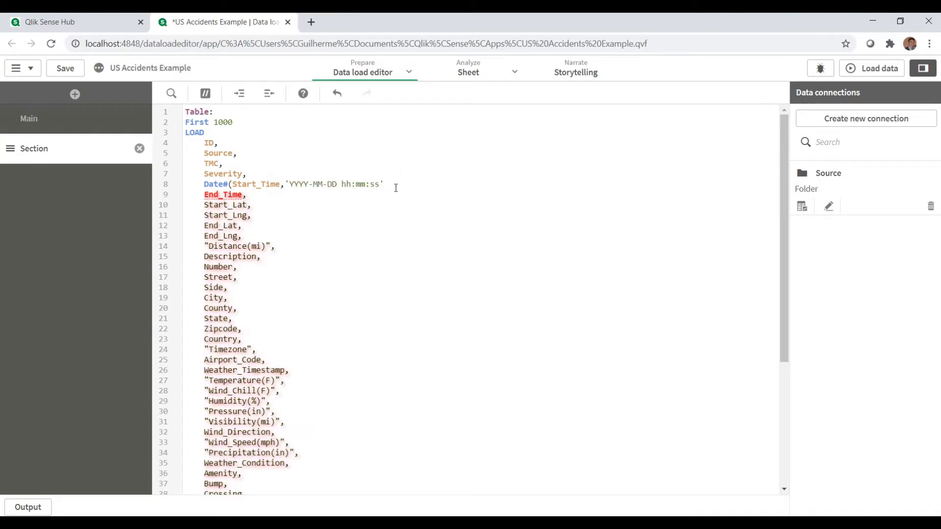
Step: Close the Date# expression on Start_Time in the load script and alias it as Start_Time, ending the line with a comma
click(396, 184)
text() as)
double_click(265, 183)
key(ctrl+c)
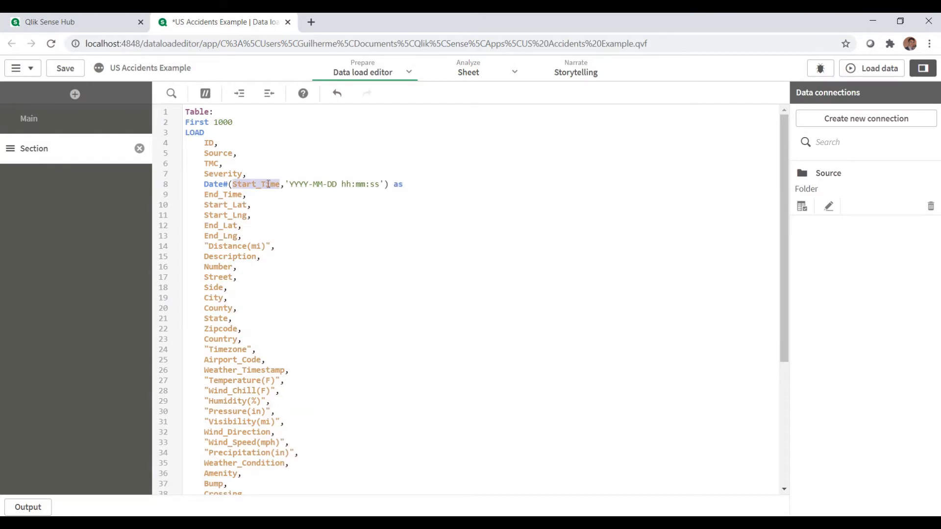
click(424, 188)
key(ctrl+v)
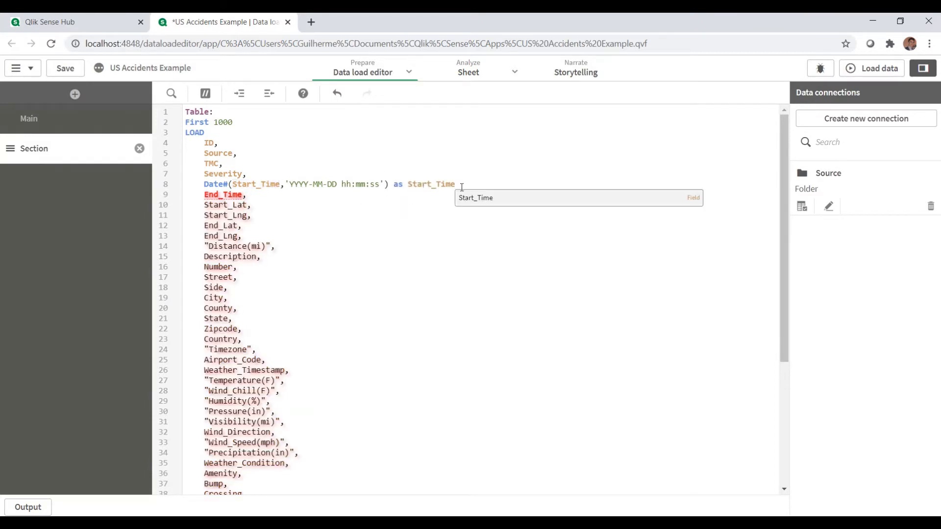
text(,)
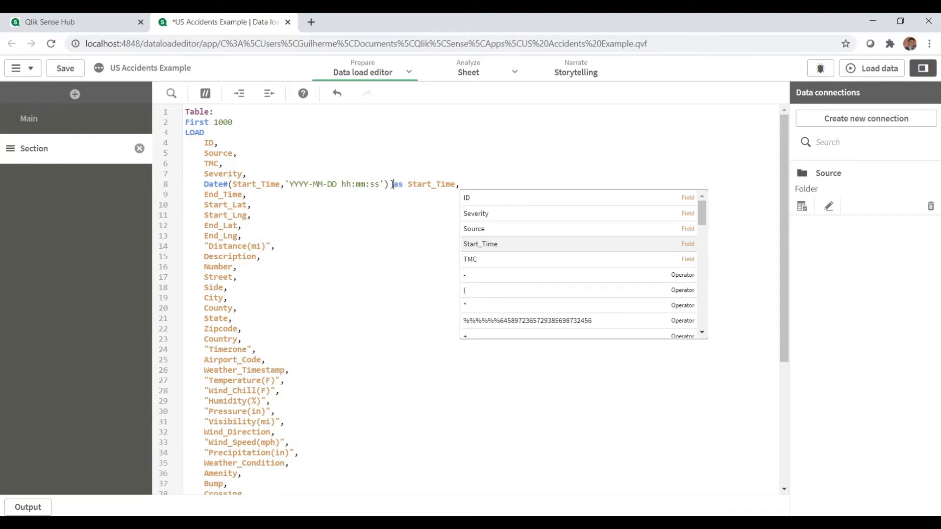
Step: Add a script line below Start_Time that wraps the copied Date# expression in Year( ) and aliases it as Year
drag(394, 184, 206, 184)
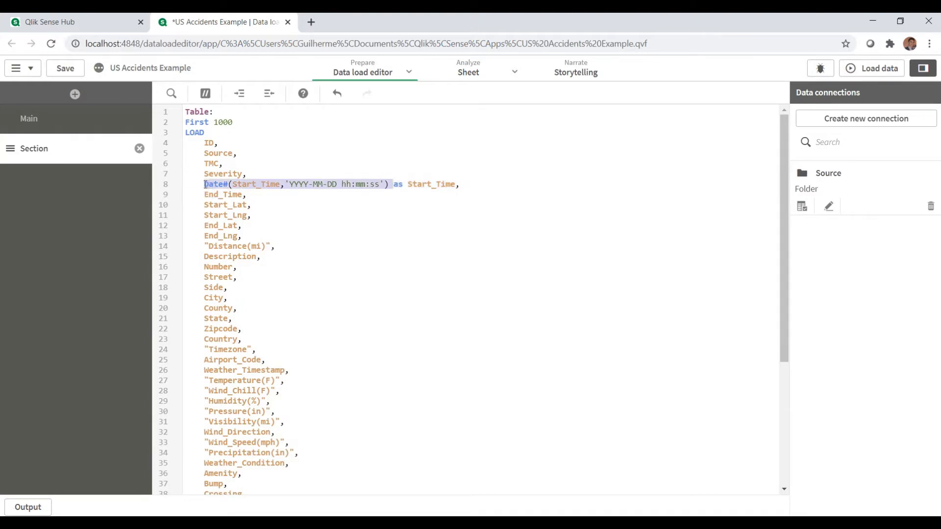
click(461, 184)
key(Return)
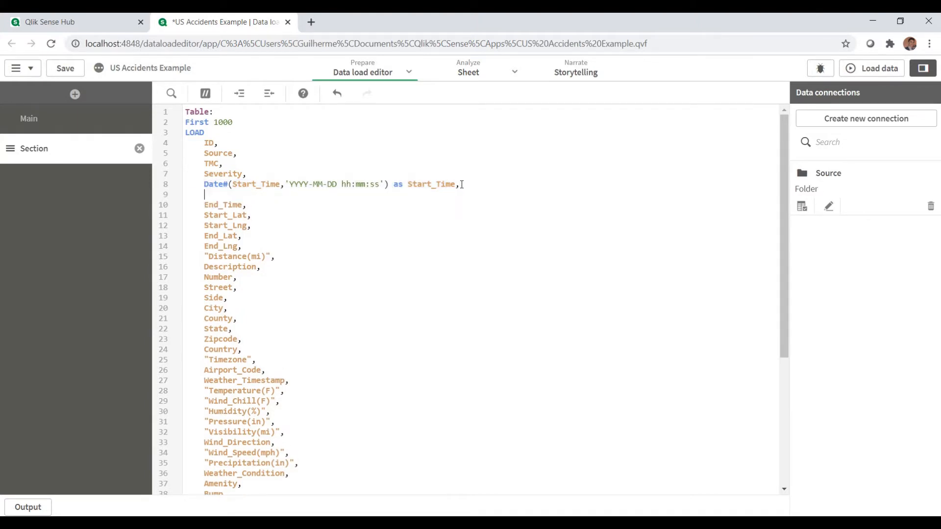
text(Year()
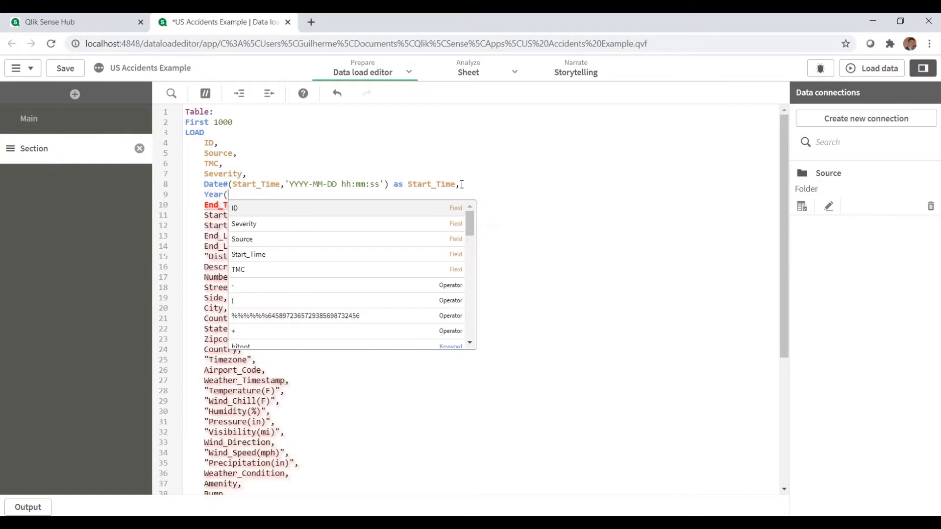
key(ctrl+v)
text())
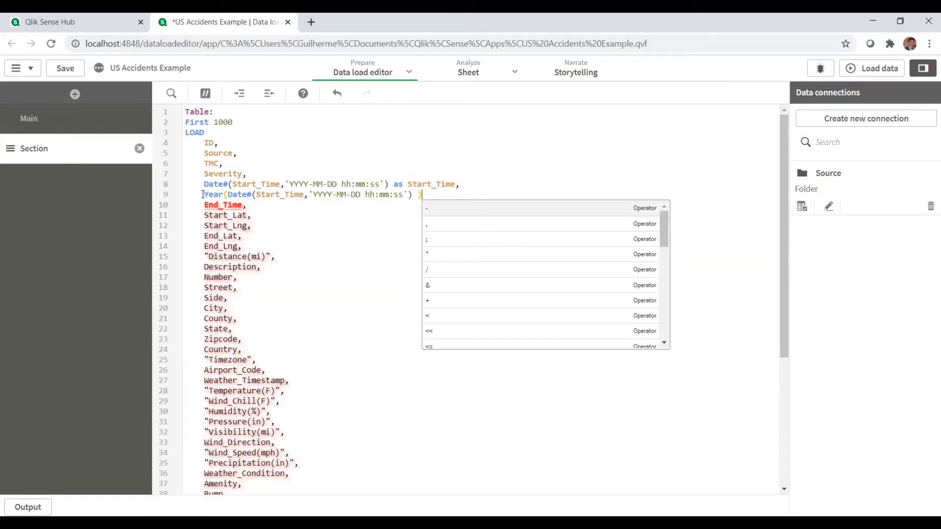
drag(204, 194, 422, 194)
click(438, 193)
text(as Year)
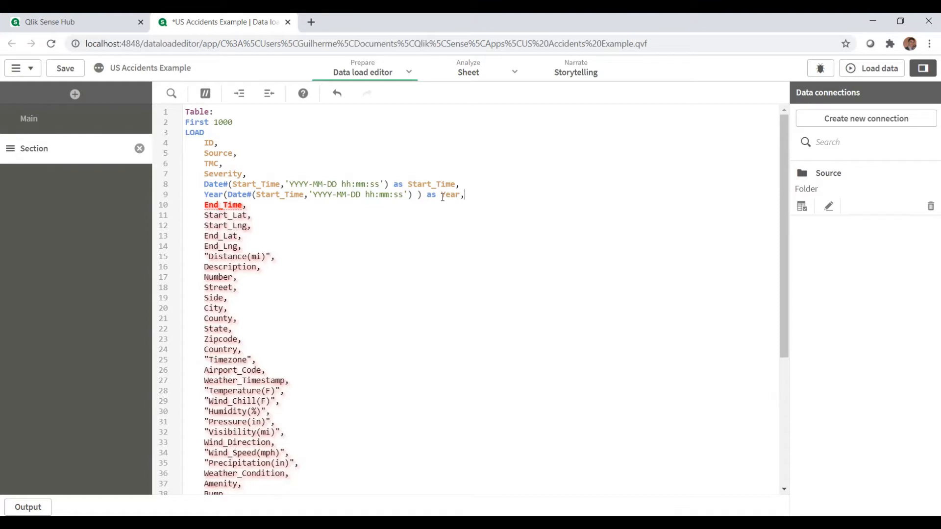
text(,)
Step: Add a script line below Year that wraps the same Date# expression in Month( ) and aliases it as Month
key(Return)
text(Month()
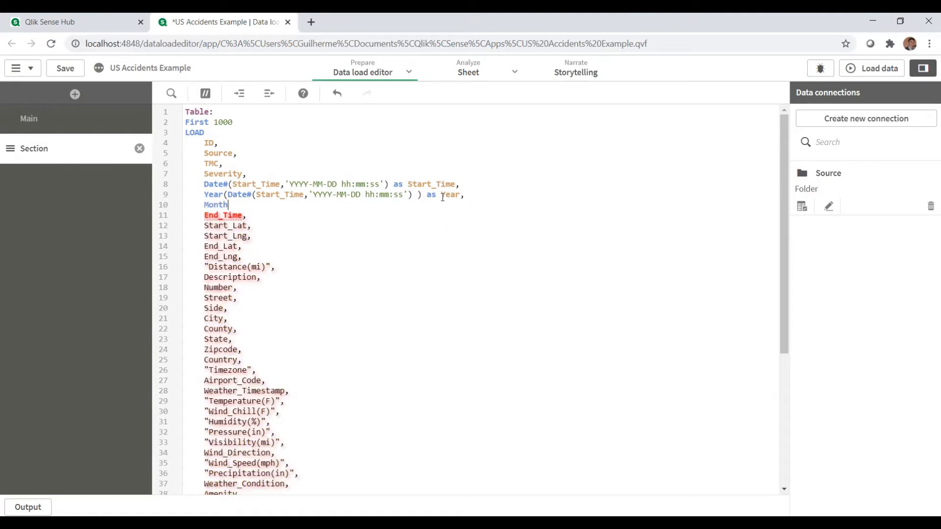
key(ctrl+v)
text() as Mont)
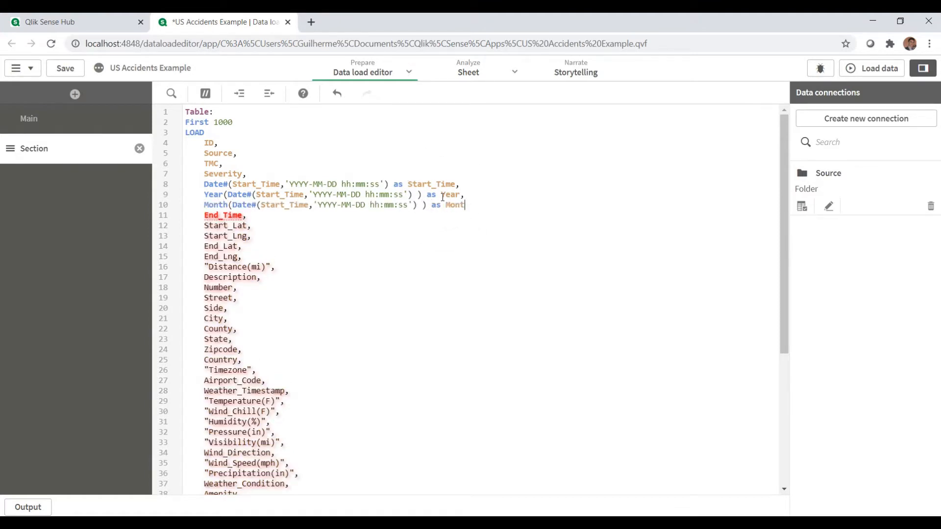
text(h,)
Step: Add a script line joining Month( ) and Year( ) of the Date# expression with &'/'& and alias it as Month_Year
key(Return)
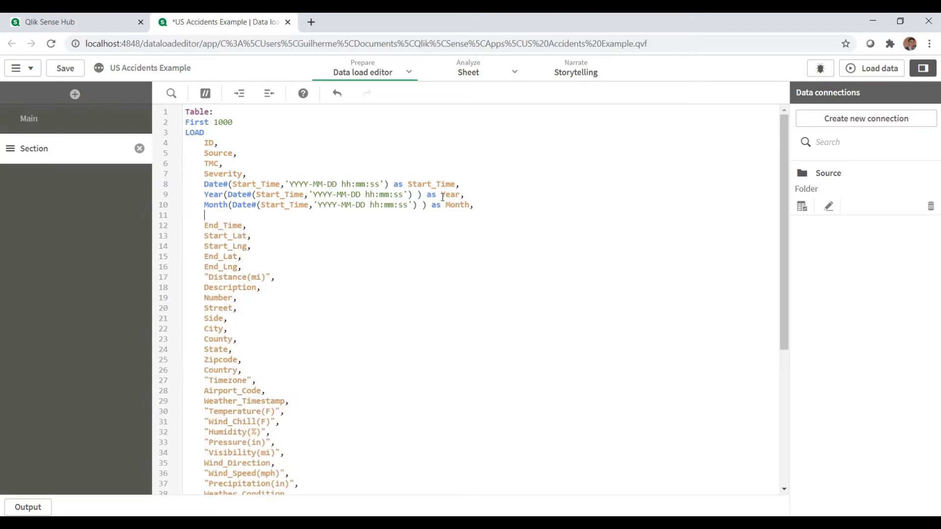
text(Month()
key(ctrl+v)
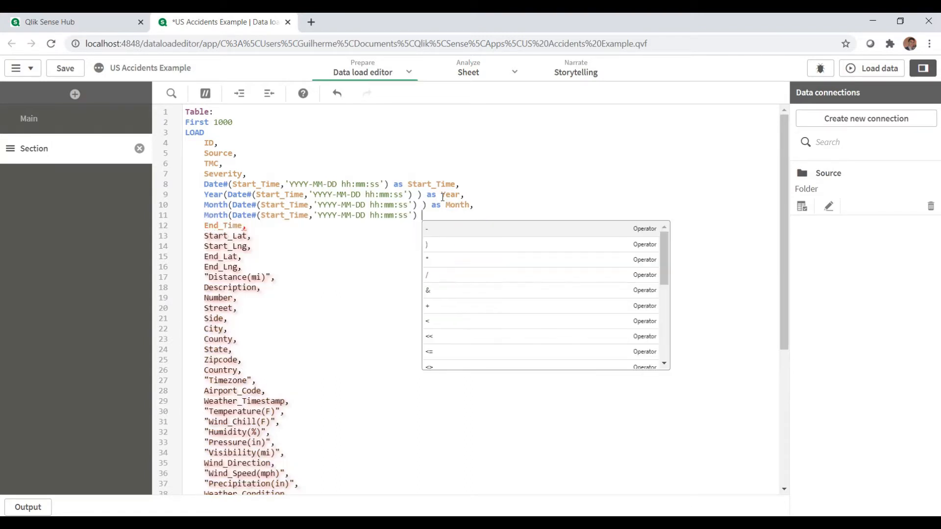
text()&)
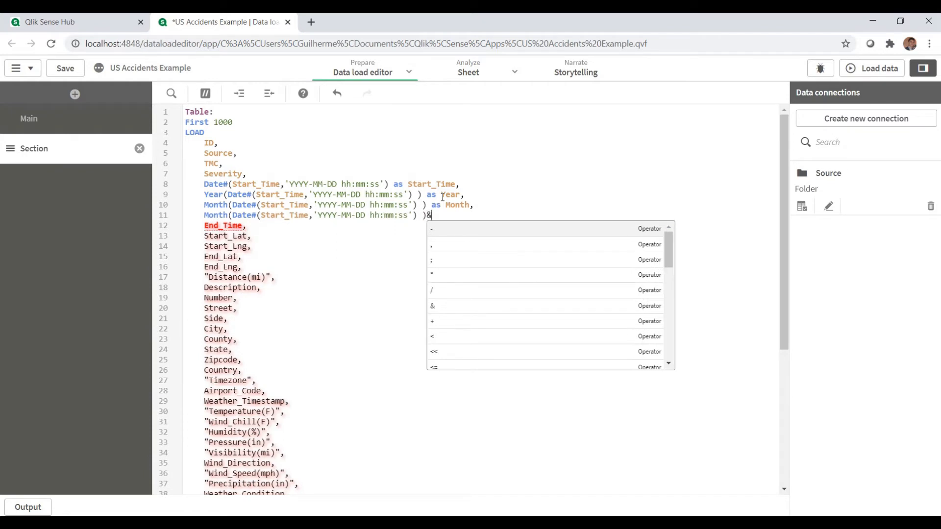
text('/')
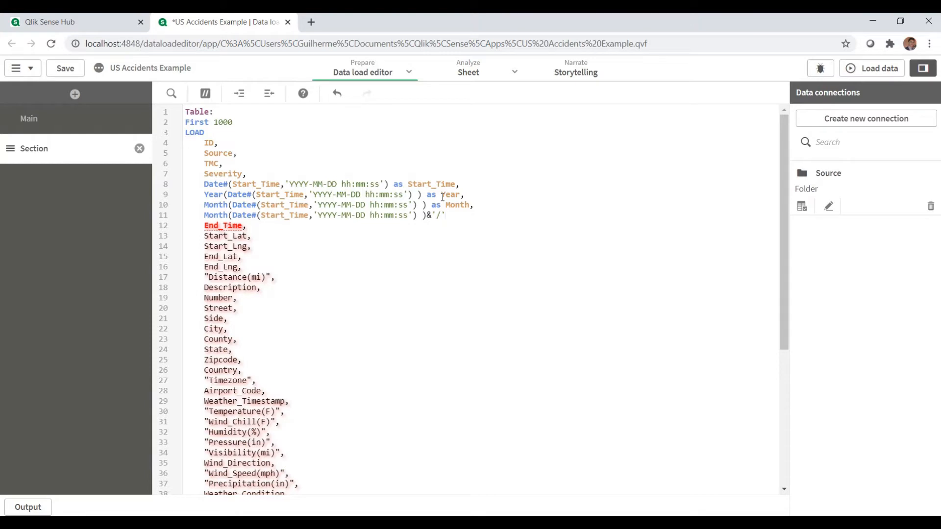
text(&)
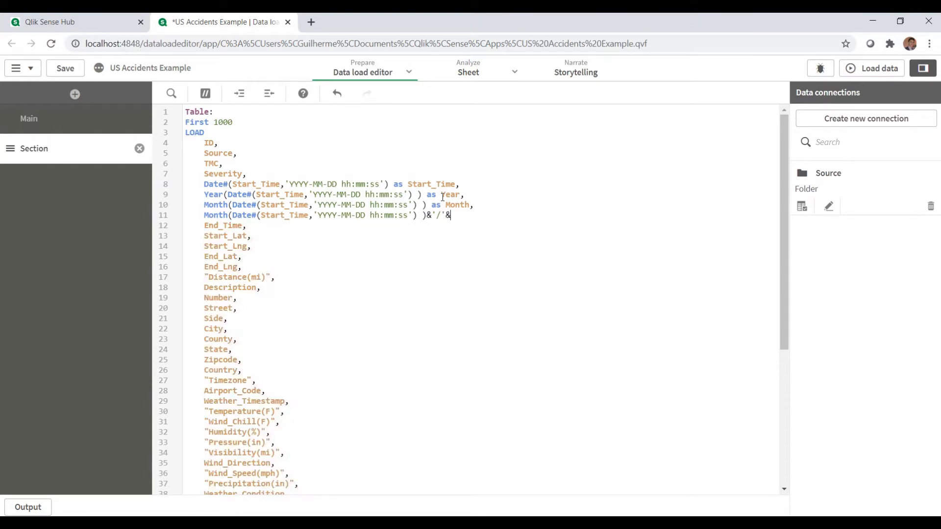
text(Year()
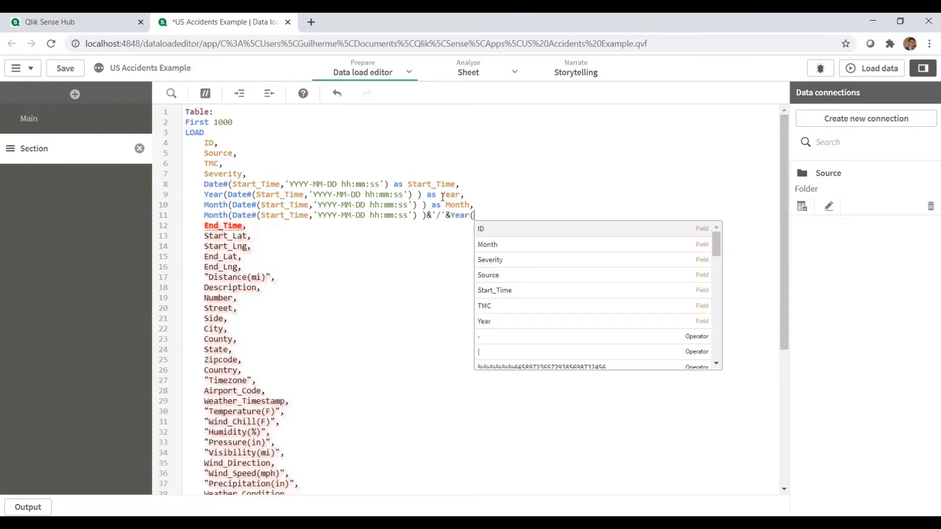
key(ctrl+v)
text()  )
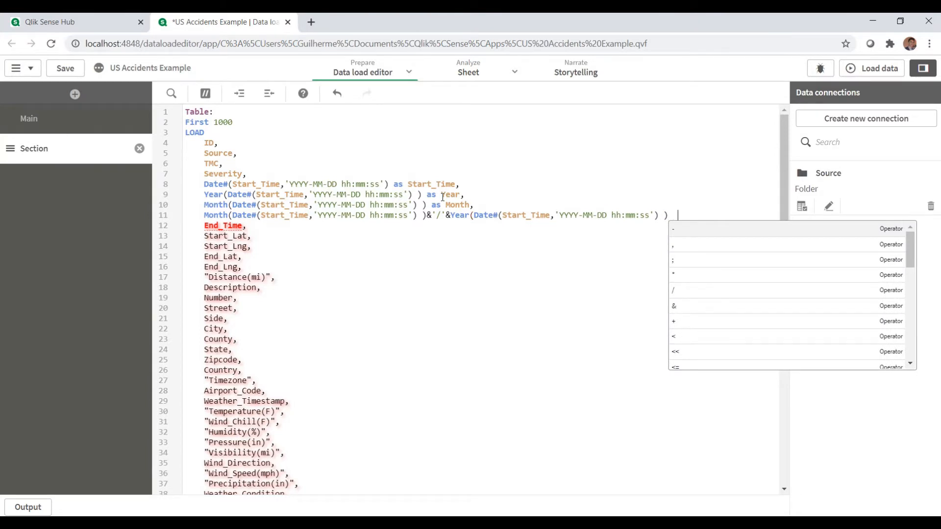
text(as Month)
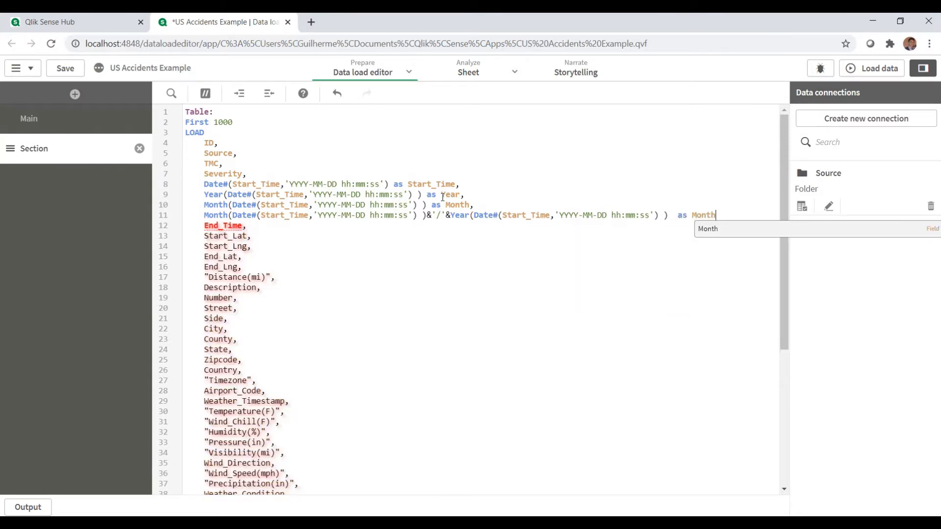
text(_Year,)
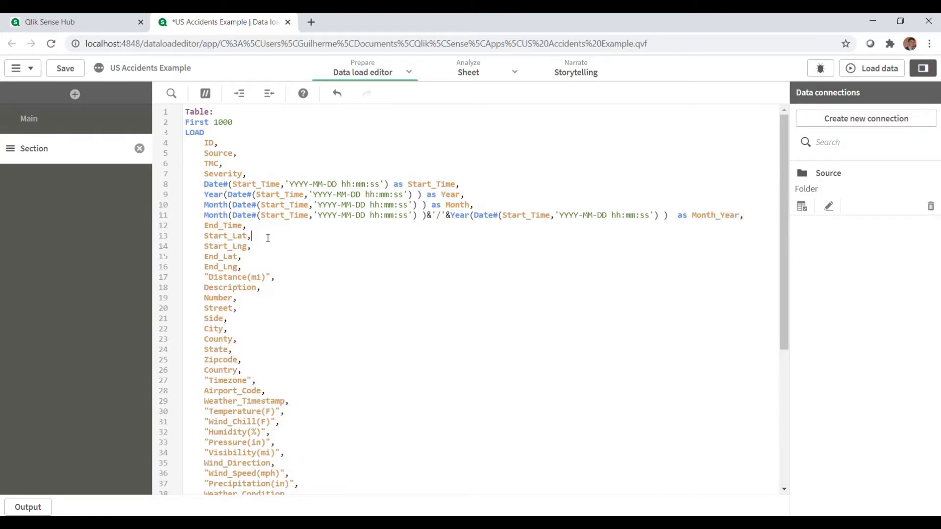
Step: Insert the expression GeoMakePoint(Start_Lat,Start_Lng) on a new script line below Start_Lng
drag(204, 235, 258, 249)
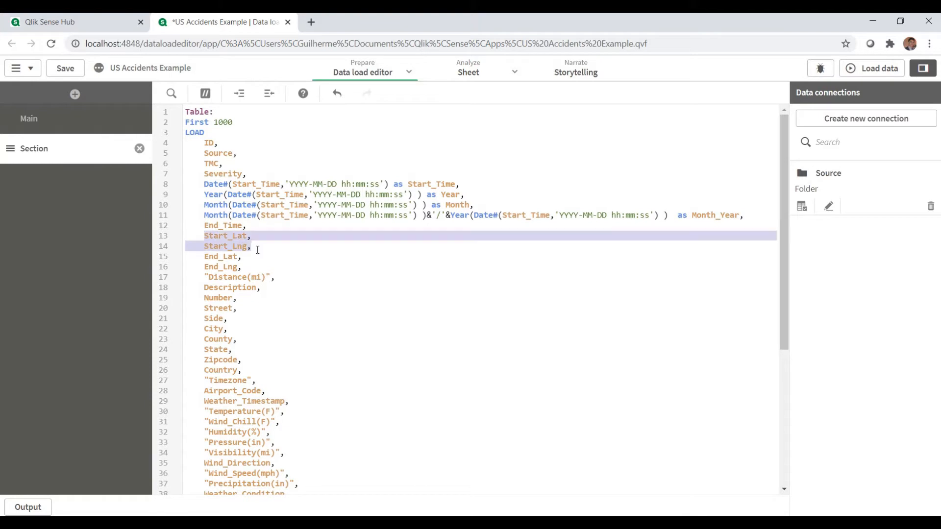
click(255, 245)
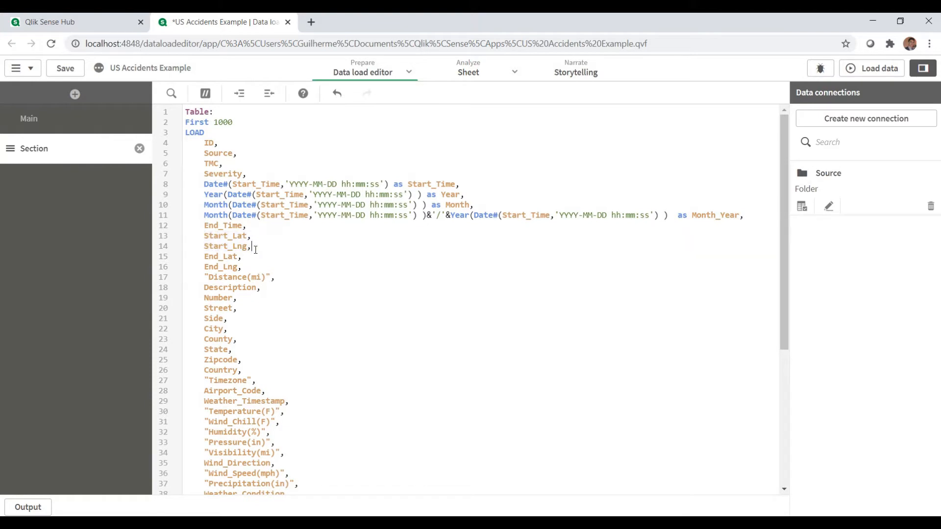
key(Return)
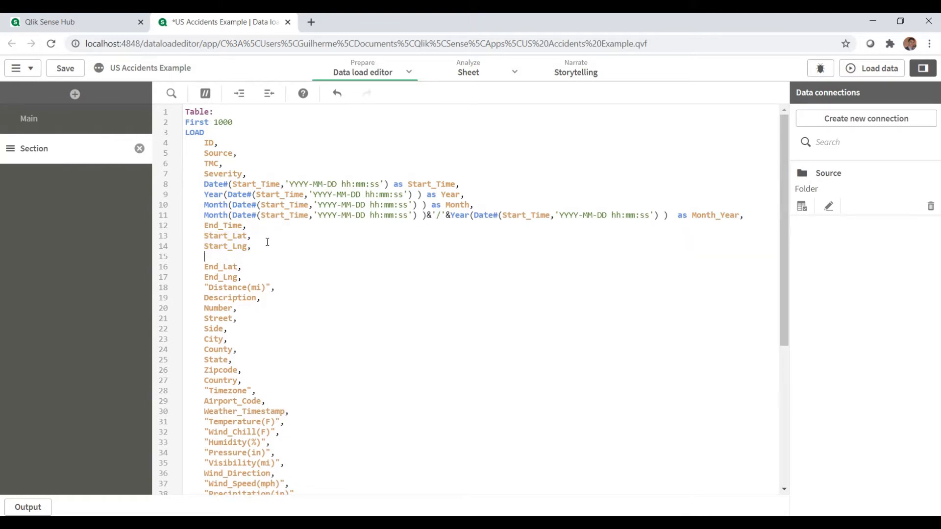
text(Geo)
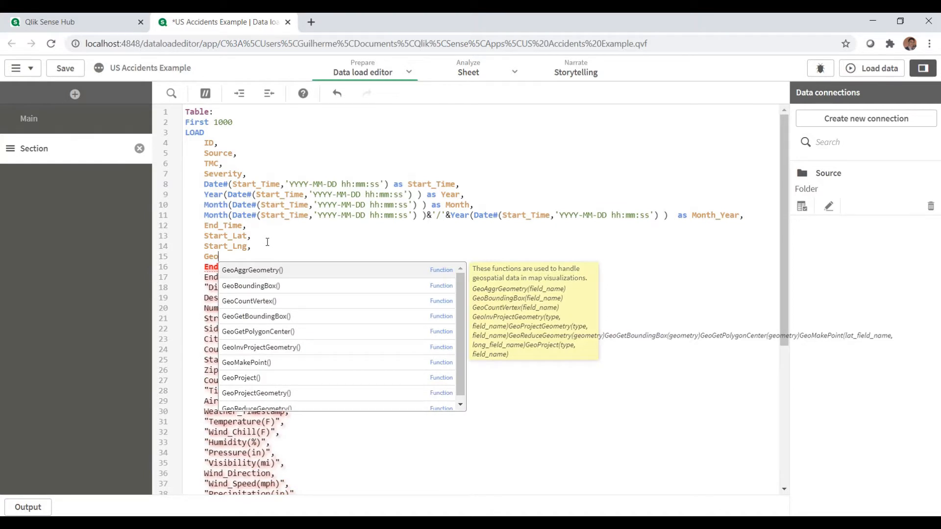
text(M)
key(Return)
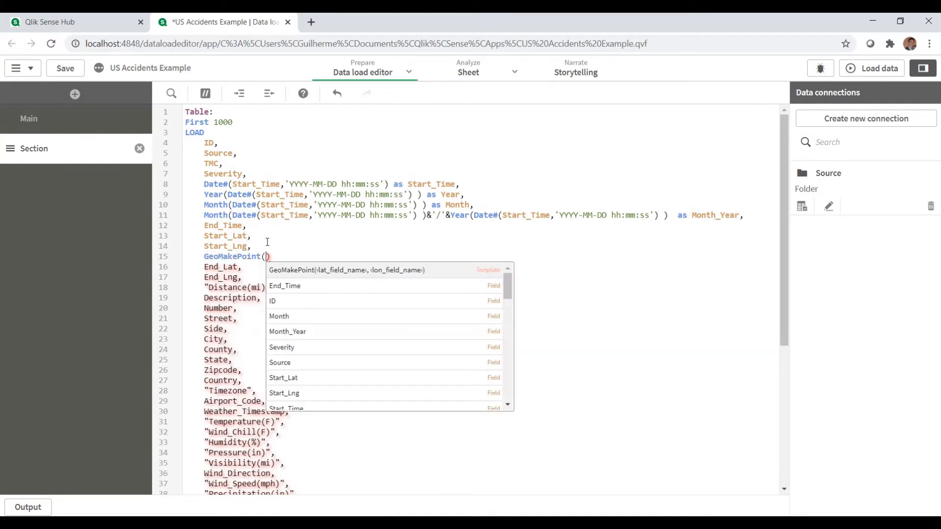
text(star)
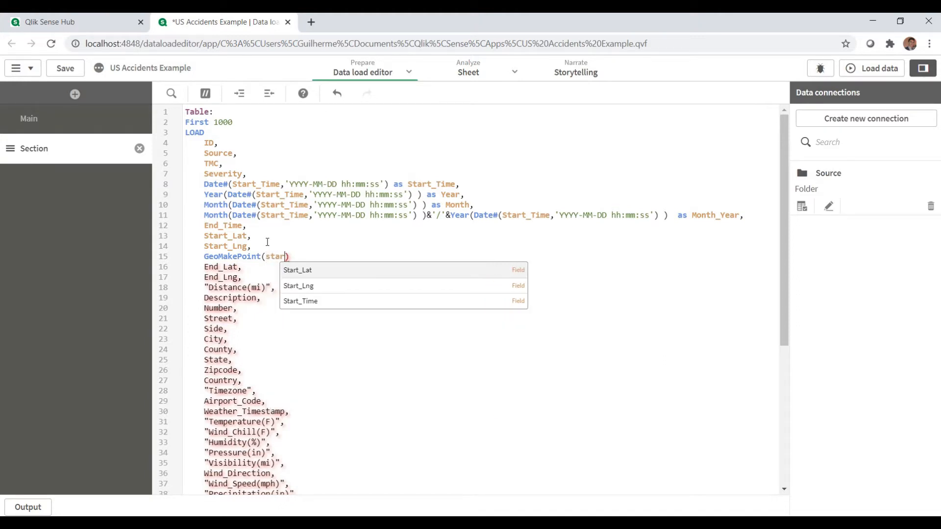
key(Return)
text(,Sta)
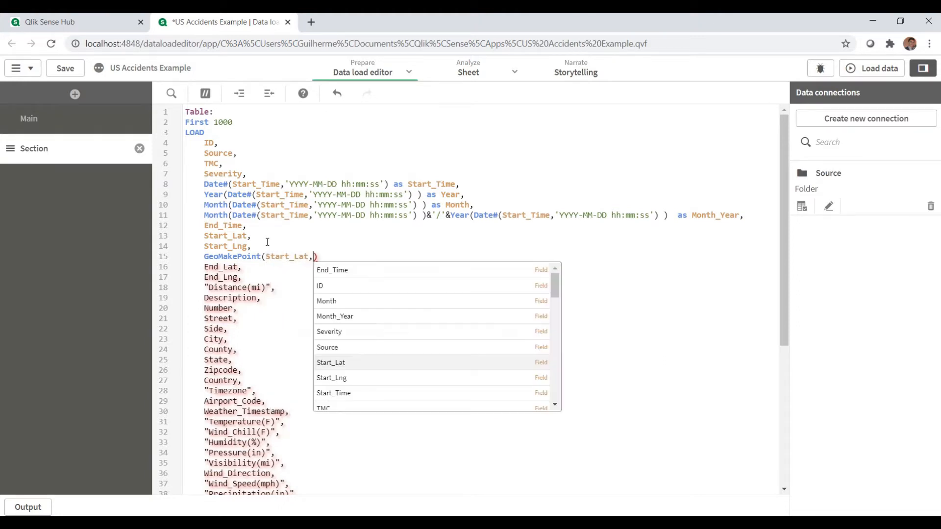
key(Down)
key(Return)
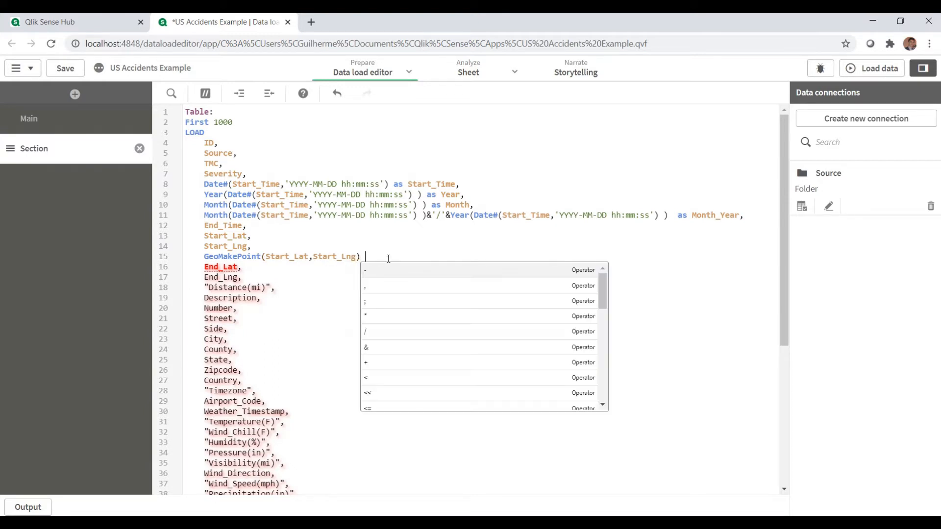
Step: Alias the GeoMakePoint expression as Coordinates and end the line with a comma
text(as Cooridna)
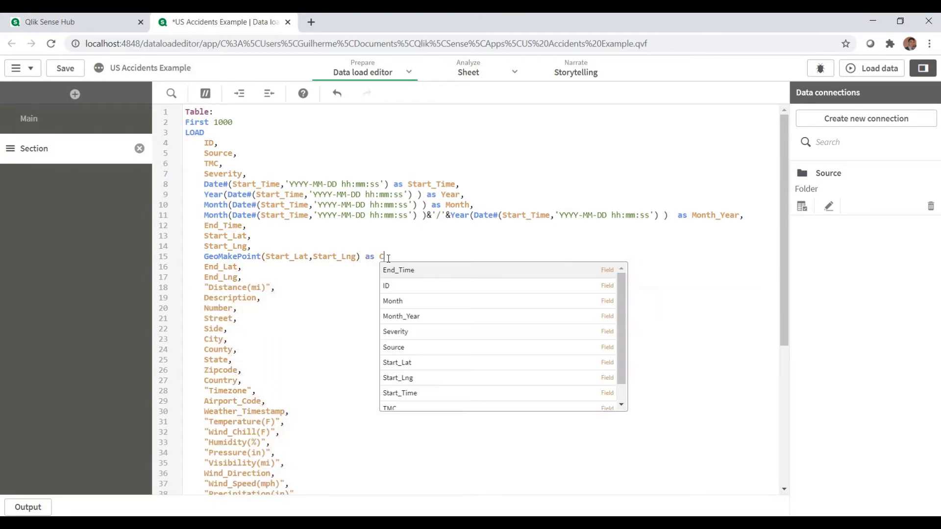
key(BackSpace)
key(BackSpace)
key(BackSpace)
key(BackSpace)
text(dinates,)
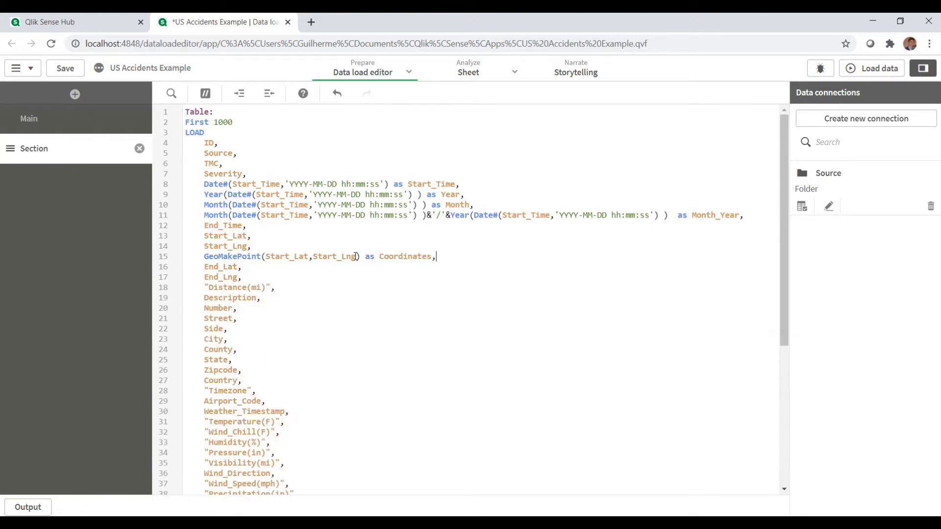
Step: Wrap Start_Lat inside GeoMakePoint as replace(Start_Lat,'.',',') to swap the decimal point for a comma
click(266, 257)
text(replace9)
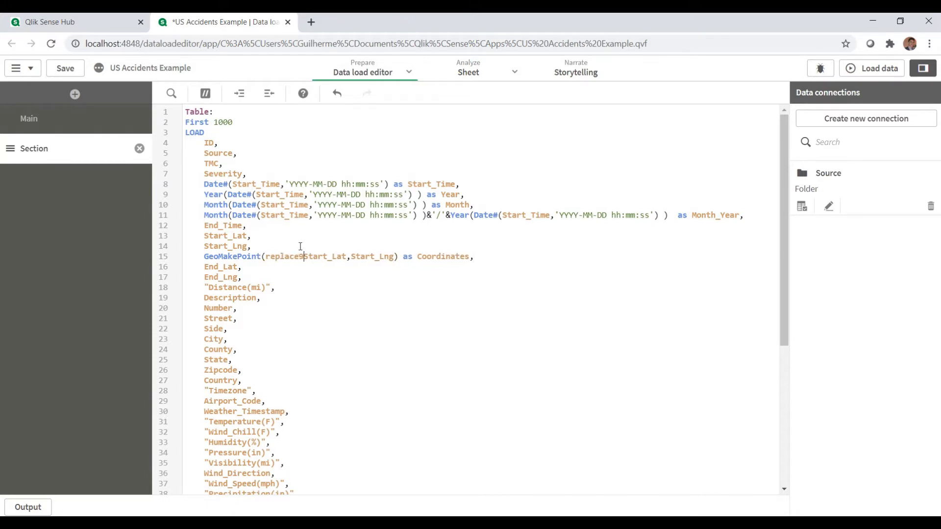
key(BackSpace)
text(()
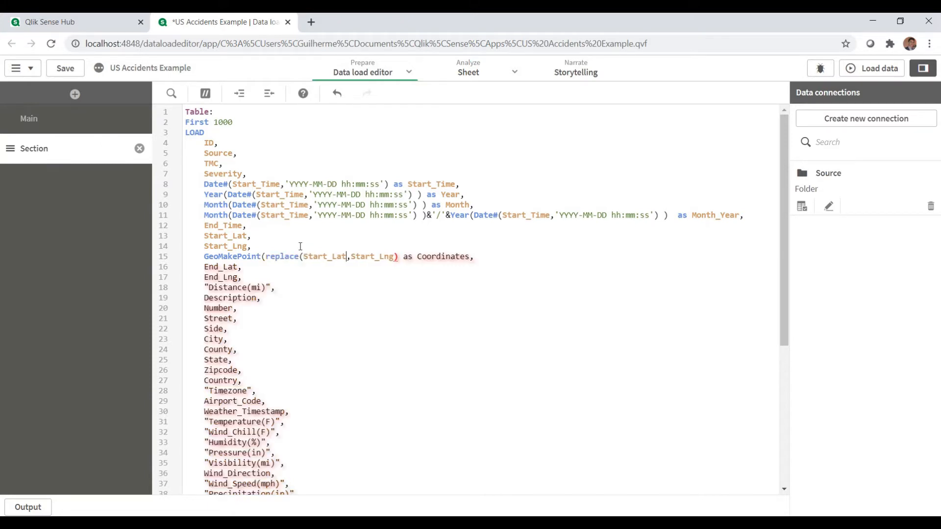
key(Right)
key(Right)
key(Right)
key(Right)
key(Right)
key(Right)
key(Right)
key(Right)
key(Right)
text(,'.',')
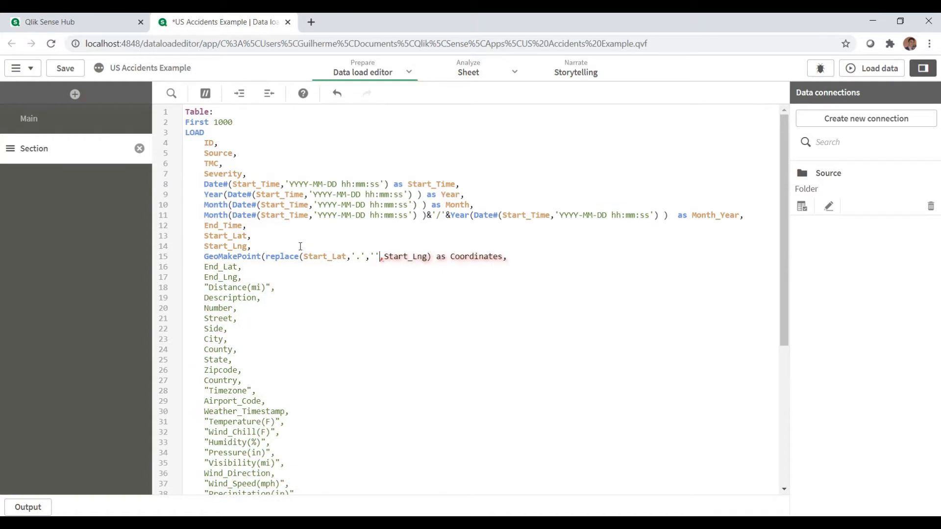
text(,'))
key(Right)
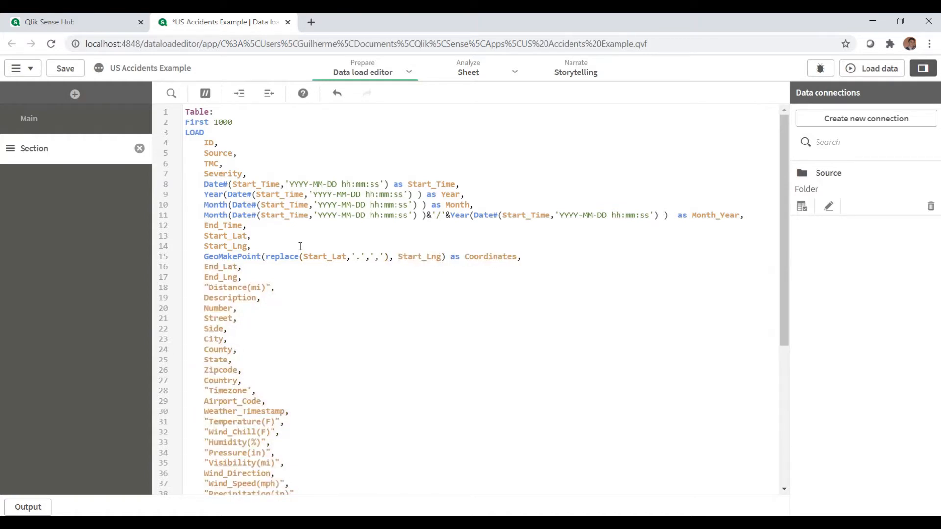
Step: Wrap Start_Lng inside GeoMakePoint as replace(Start_Lng,'.',',') to swap the decimal point for a comma
text(replace()
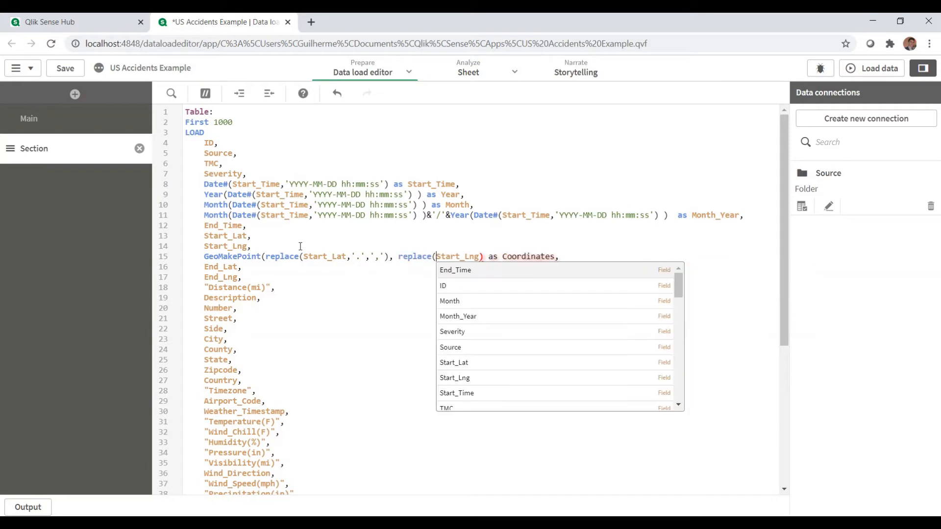
click(478, 257)
text(,'.)
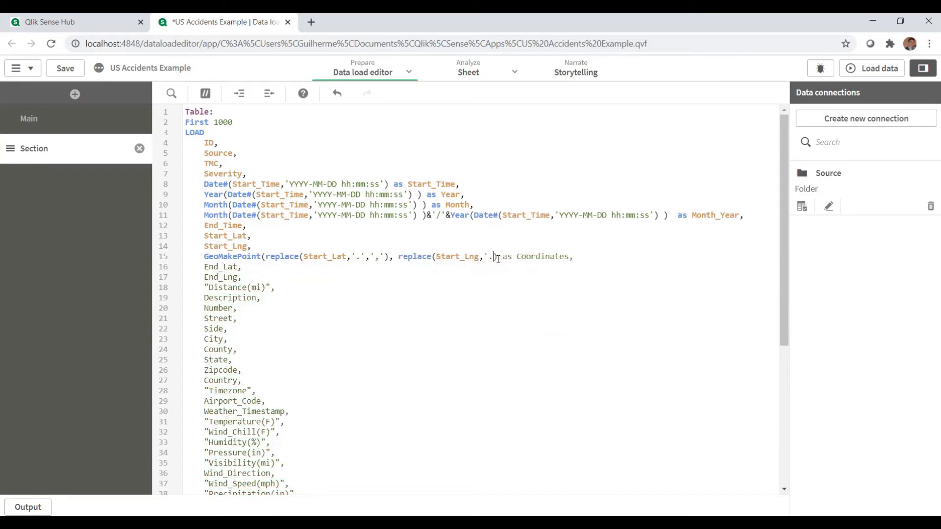
text(',',')
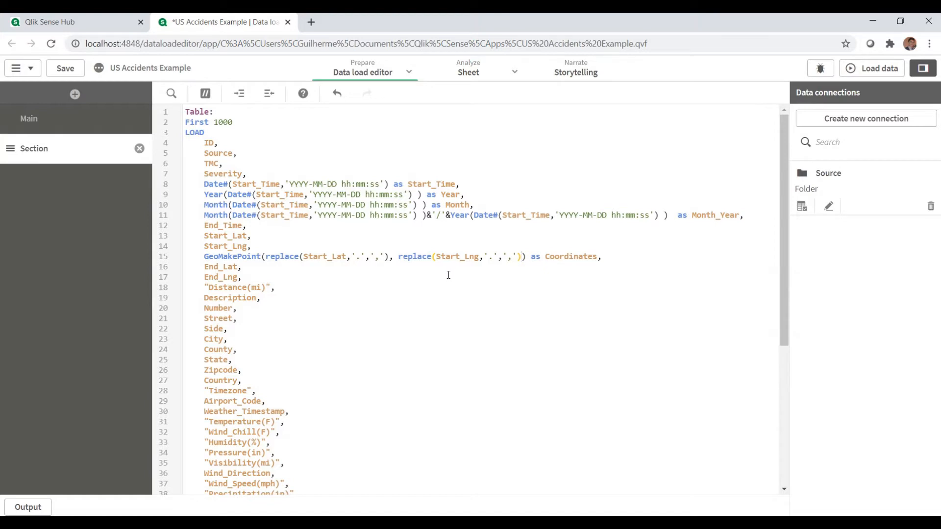
Step: Load the data with the updated script and dismiss the load progress report
click(304, 250)
click(879, 70)
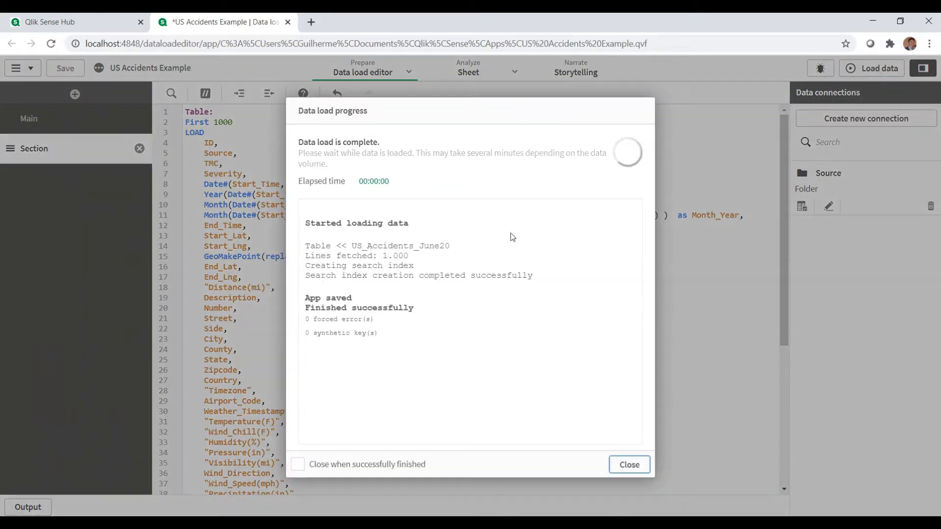
click(630, 464)
Step: Edit My new sheet and add the Year field as a column to the Start_Time table
click(466, 69)
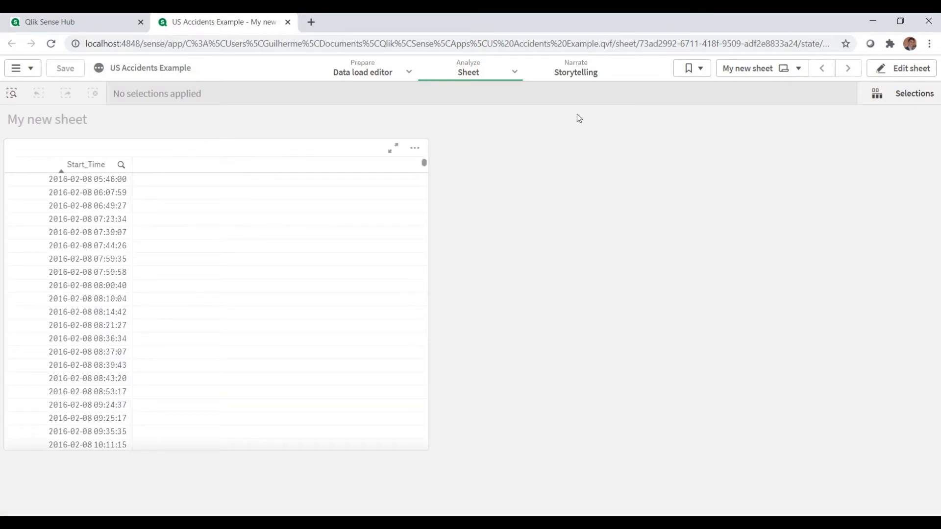
click(912, 69)
click(368, 222)
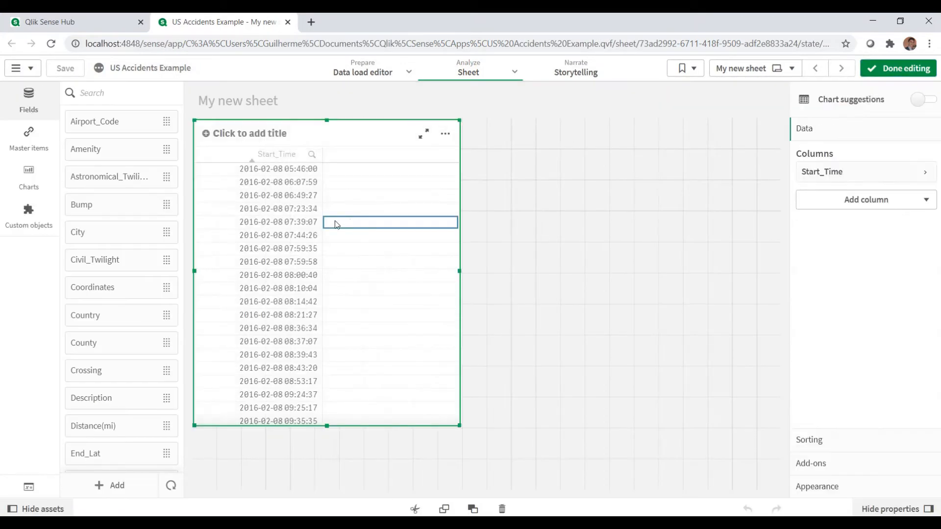
scroll(111, 323, down, 10)
scroll(127, 328, down, 10)
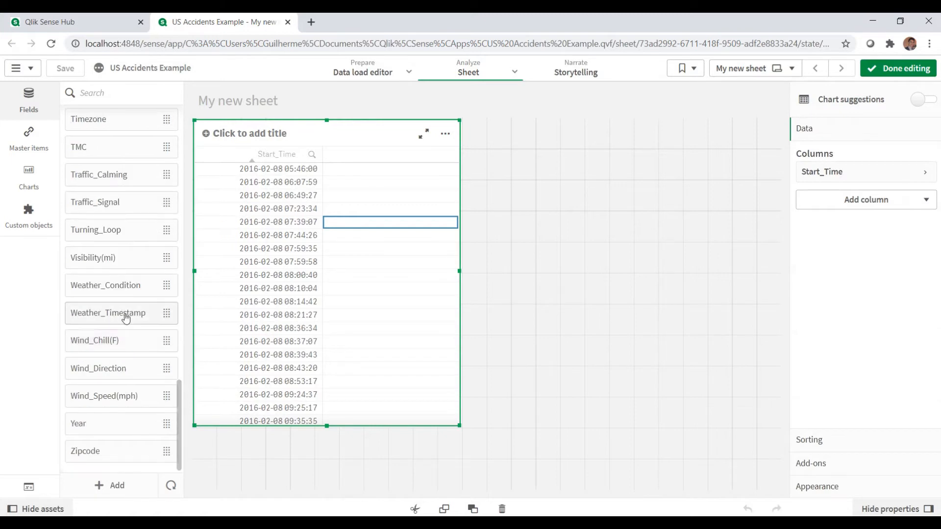
scroll(128, 329, up, 7)
click(832, 201)
click(833, 226)
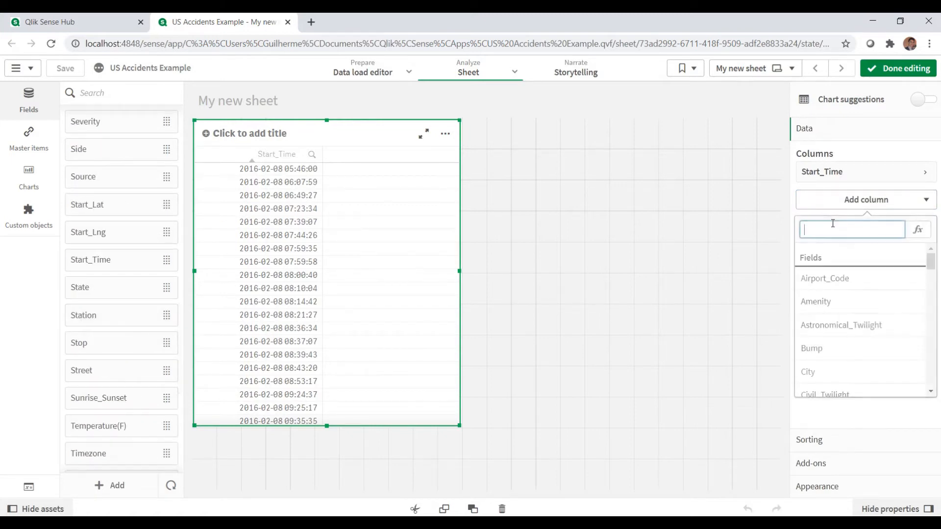
text(year)
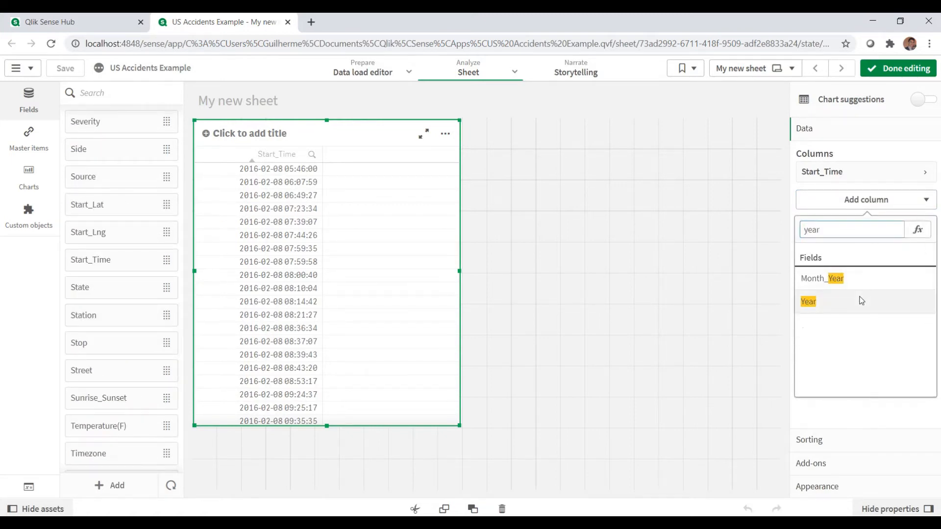
click(861, 300)
Step: Widen the table on the sheet and add the Month_Year field as its third column
drag(458, 268, 533, 271)
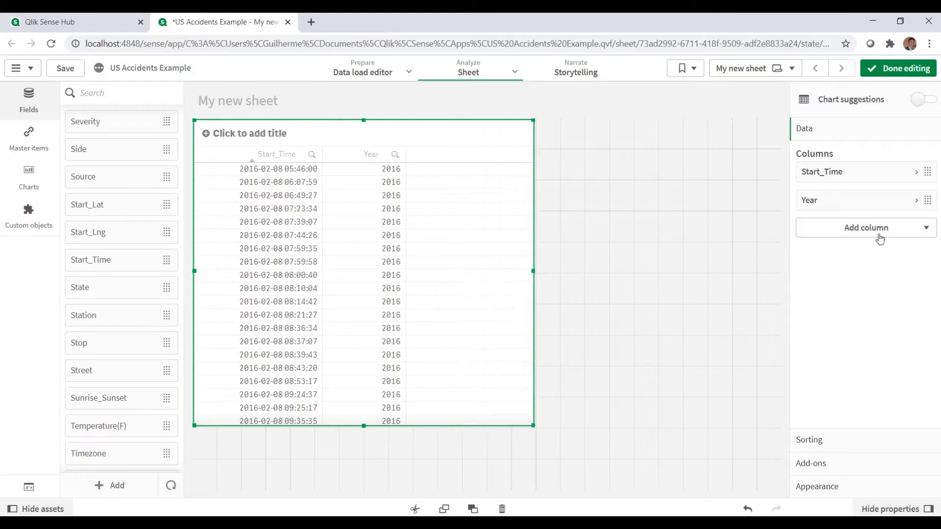
click(877, 234)
click(874, 257)
text(month)
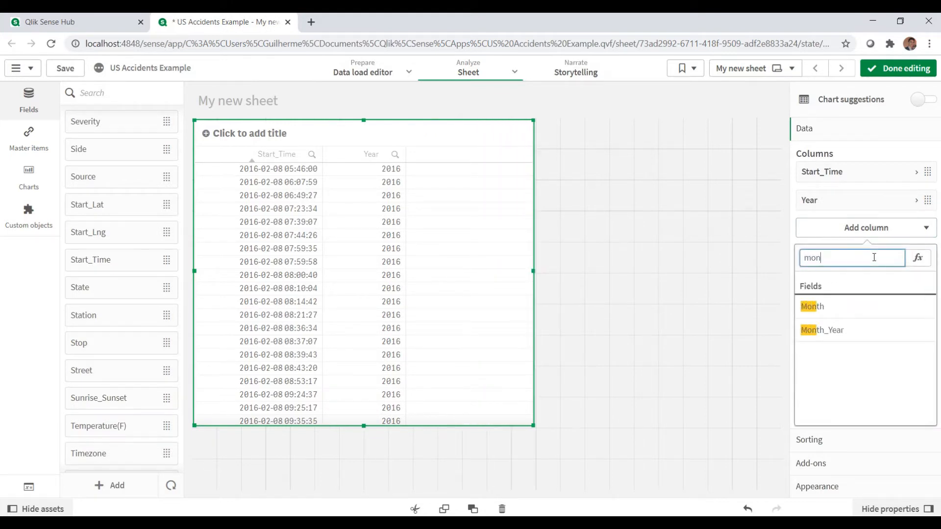
click(872, 330)
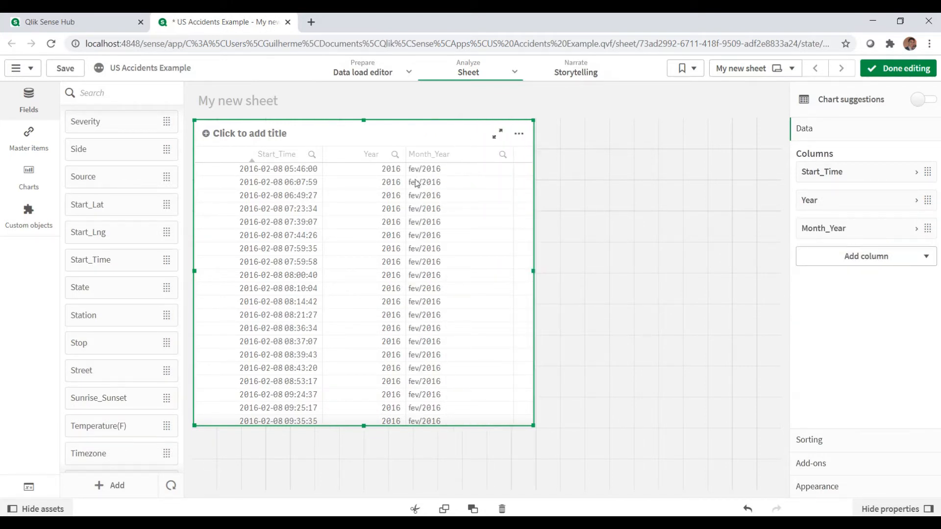
Step: Leave sheet editing and check the values of the table's Month_Year column
click(894, 70)
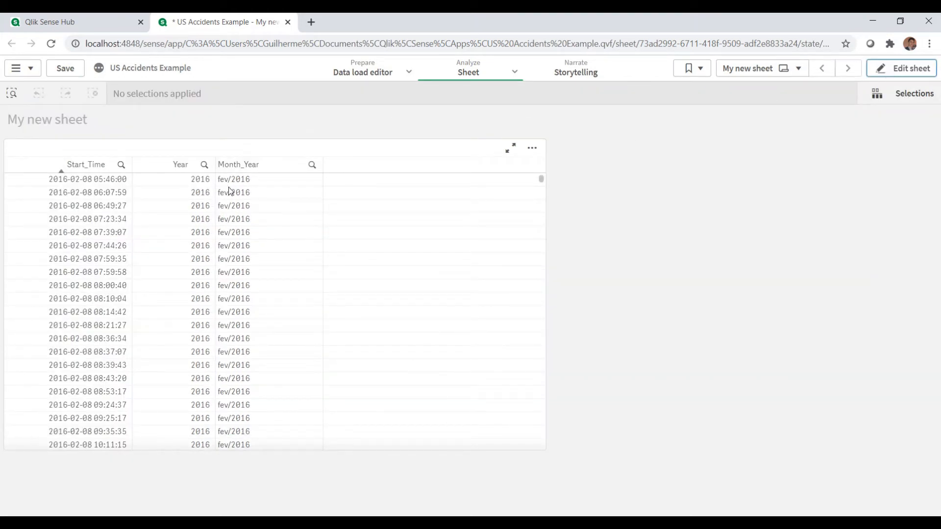
click(312, 165)
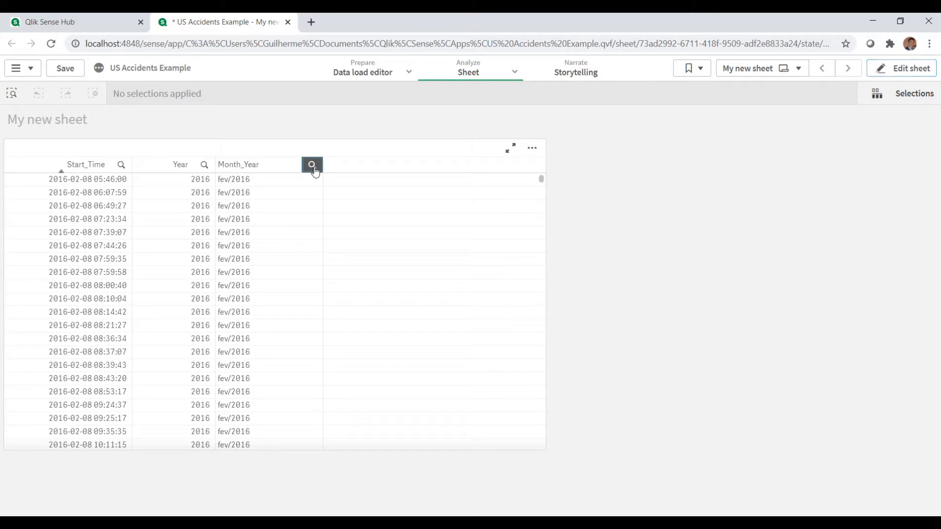
click(597, 230)
Step: Resume editing the sheet and narrow the table to free space beside it
click(879, 74)
drag(533, 271, 443, 272)
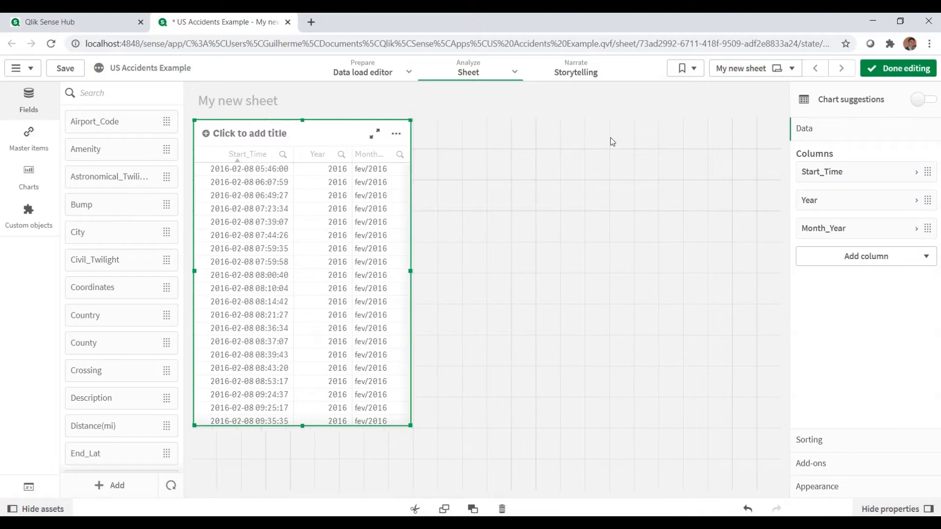
Step: Change the script's First row limit to 50000, reload the data and dismiss the load progress report
click(365, 71)
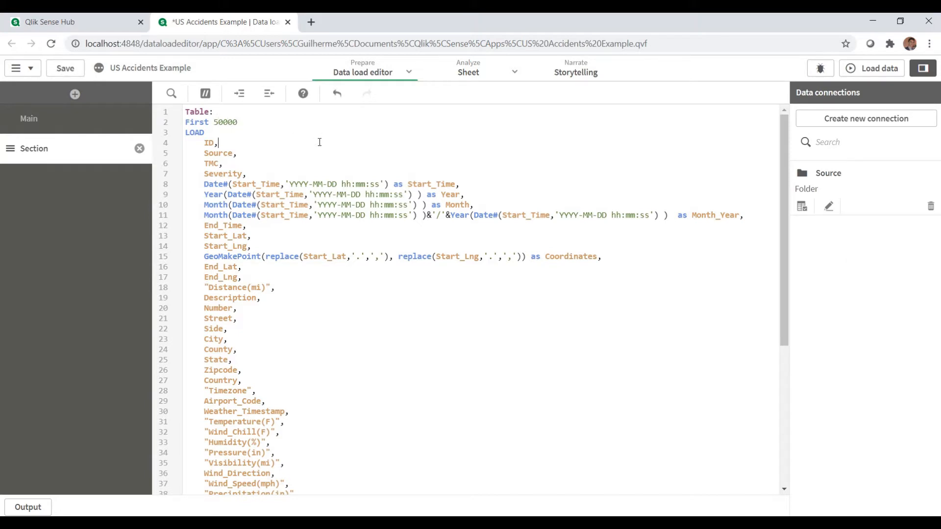
click(881, 72)
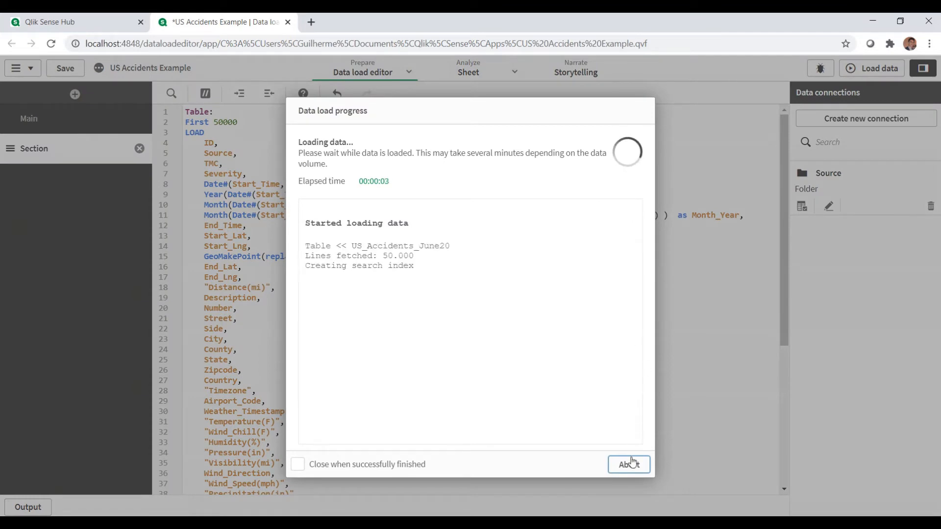
click(630, 464)
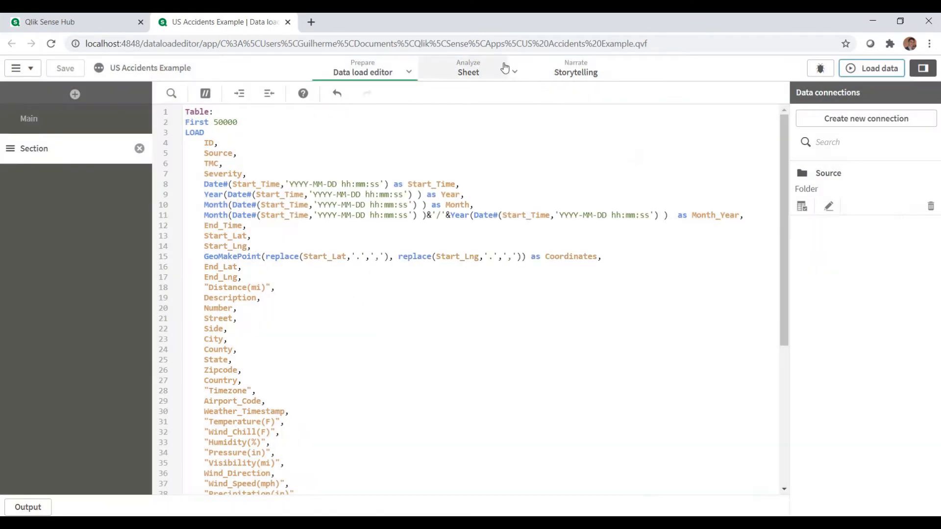
Step: Add a Map chart to the empty area of My new sheet beside the table
click(468, 71)
click(389, 231)
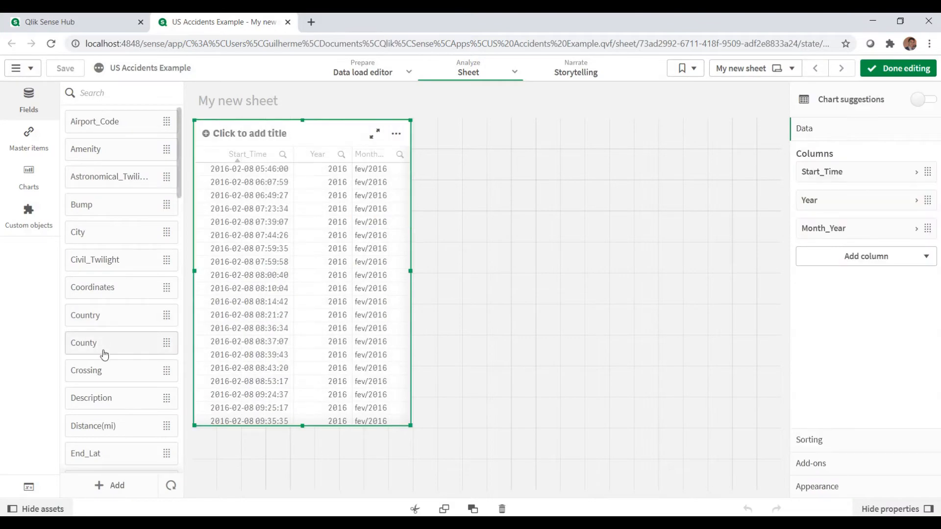
scroll(115, 367, down, 8)
click(29, 182)
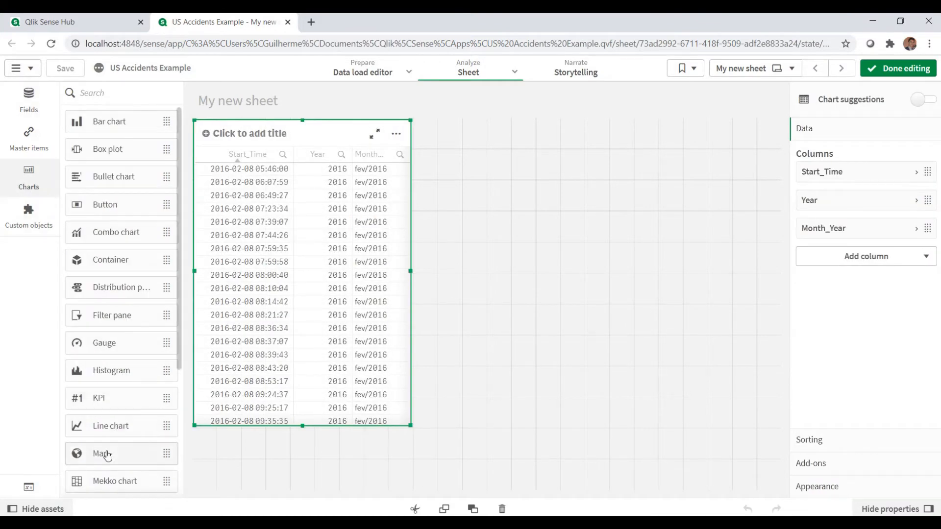
drag(105, 452, 566, 276)
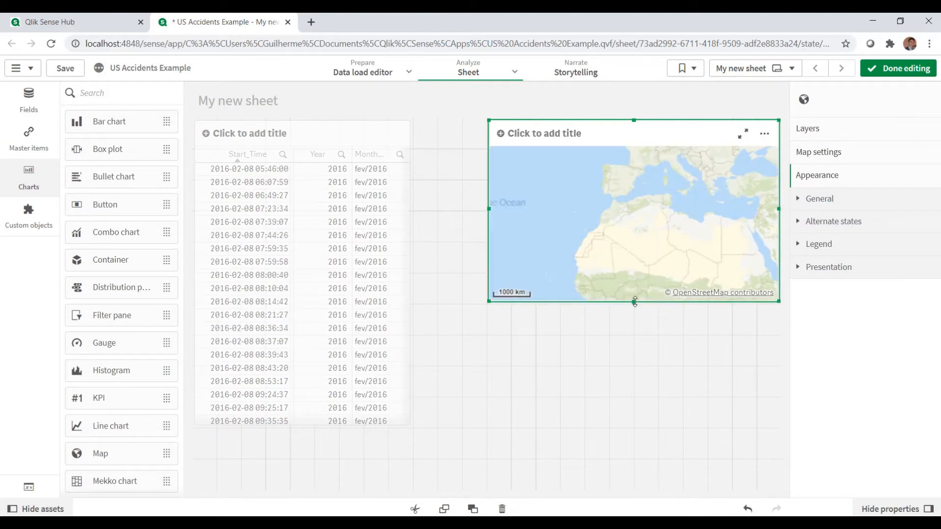
Step: Add a point layer to the map with the ID field as its dimension
click(831, 129)
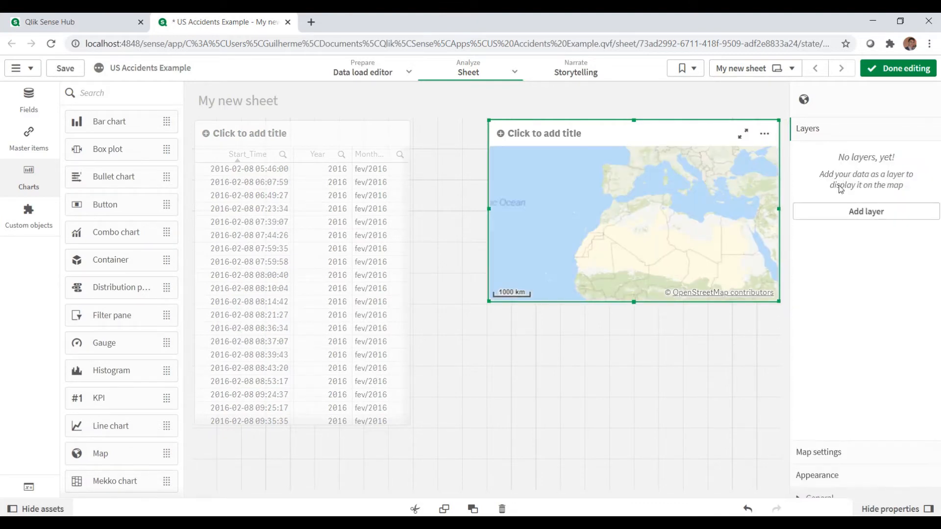
click(840, 210)
click(866, 257)
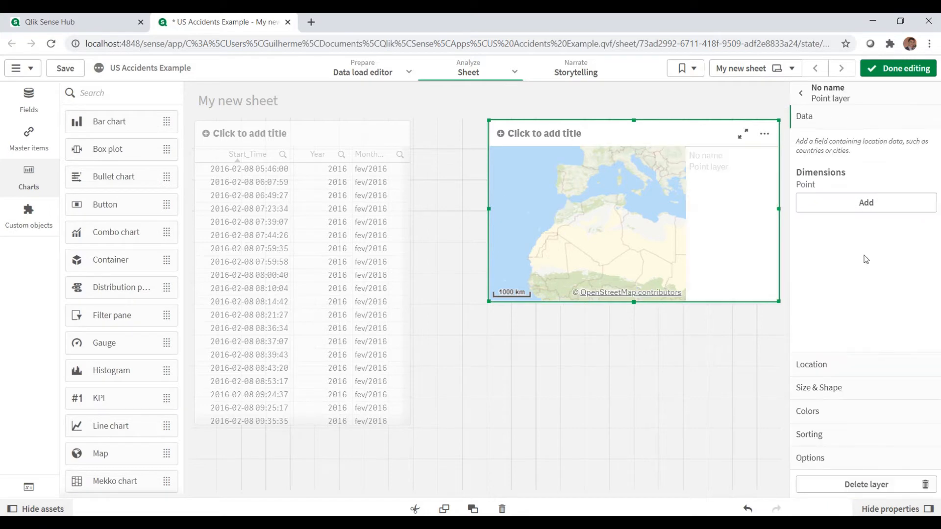
click(863, 212)
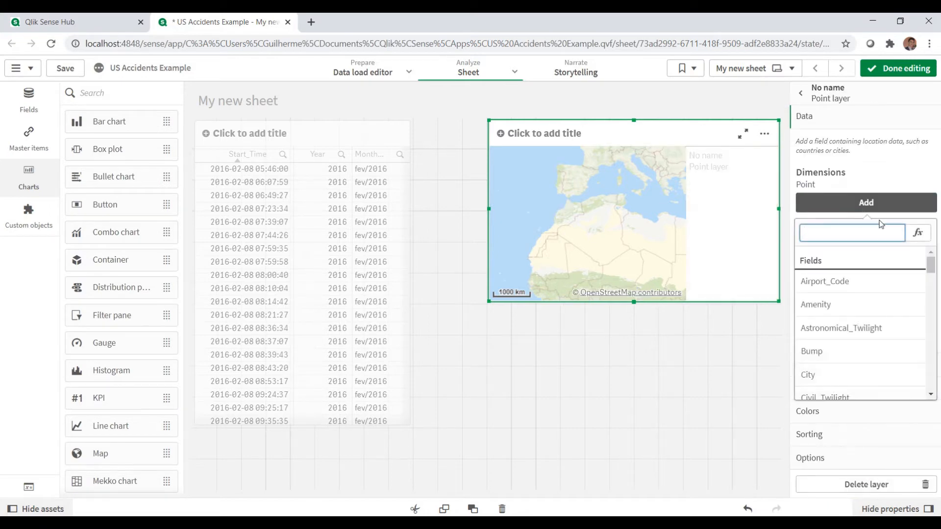
text(ID)
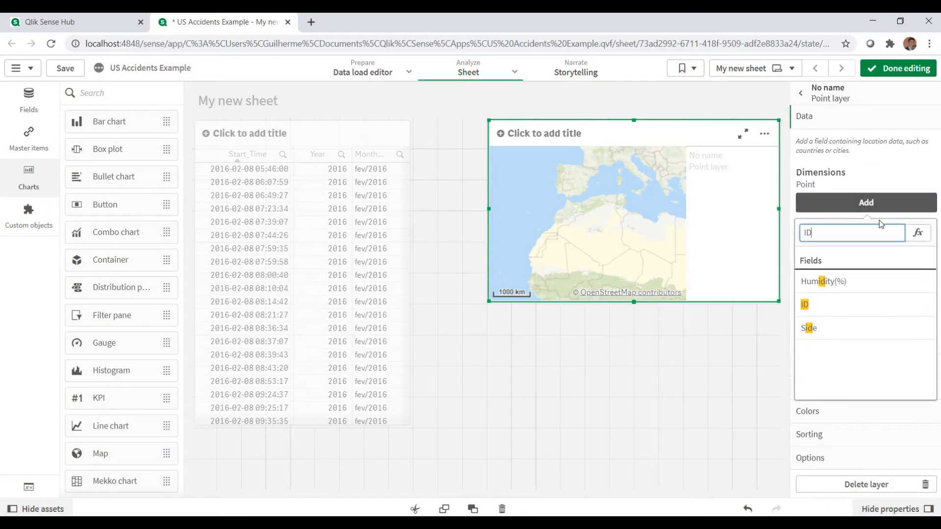
click(855, 313)
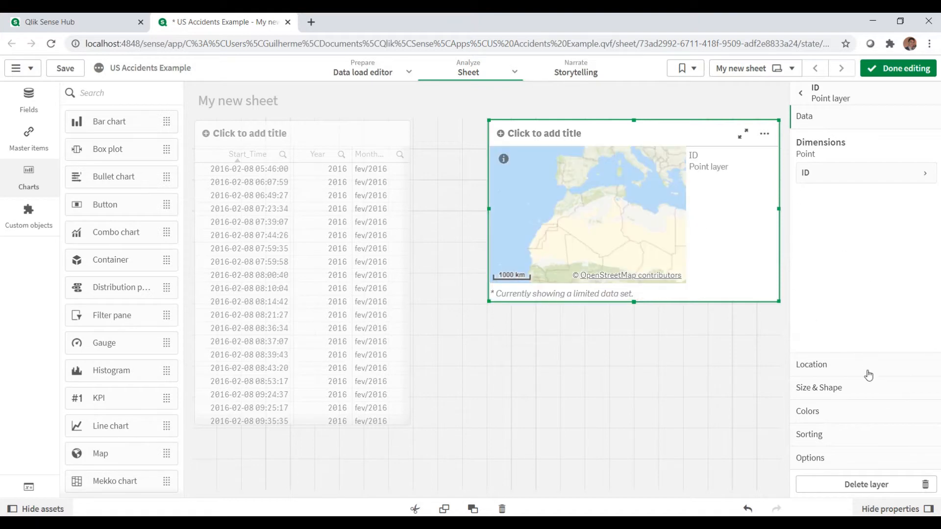
Step: Set the location field of the ID point layer to Coordinates
click(862, 372)
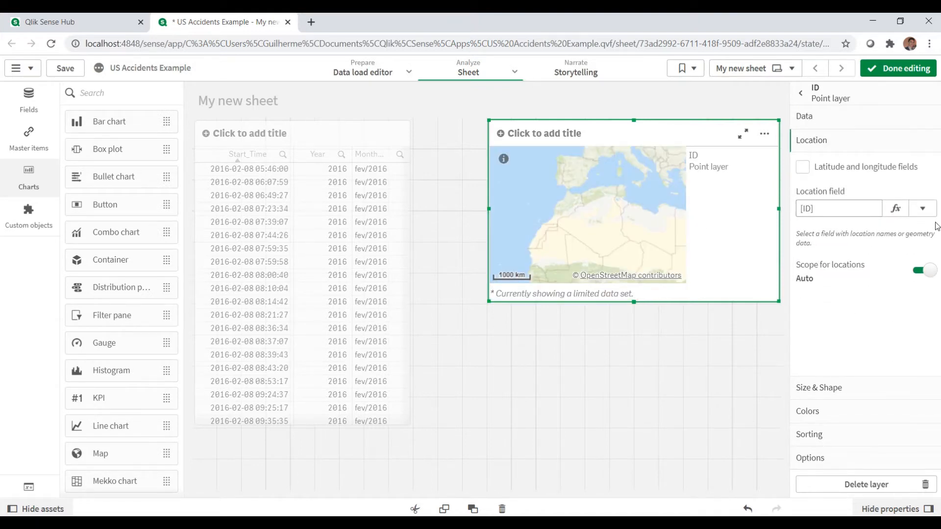
click(920, 212)
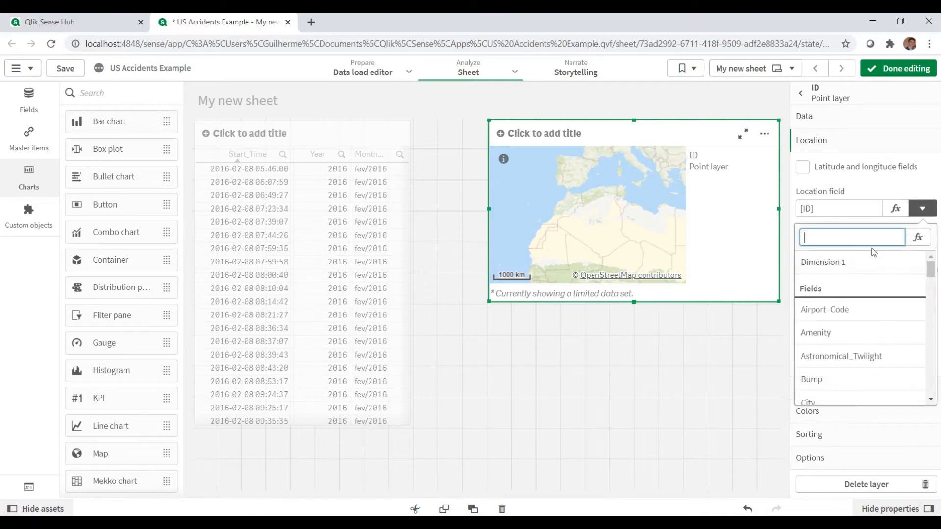
text(coor)
click(845, 286)
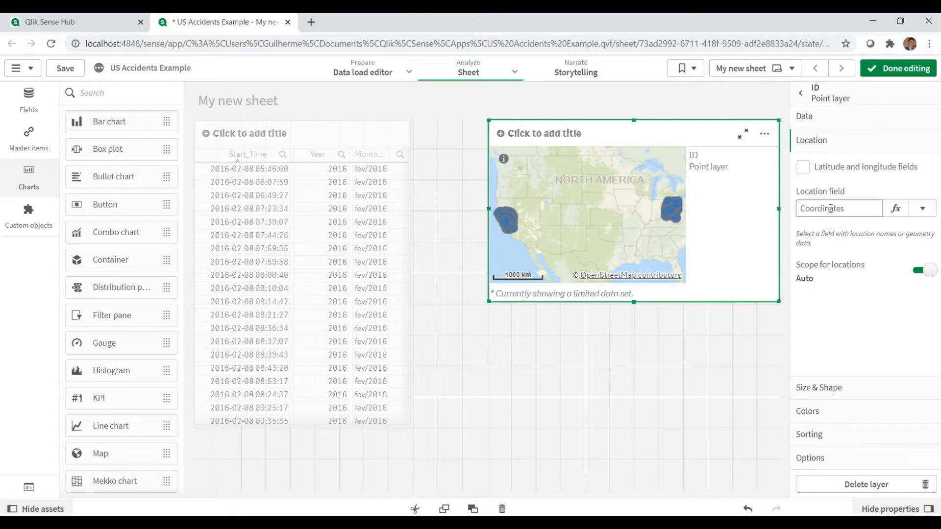
Step: Review the GeoMakePoint expression in the load script and return to the map on the sheet
click(362, 71)
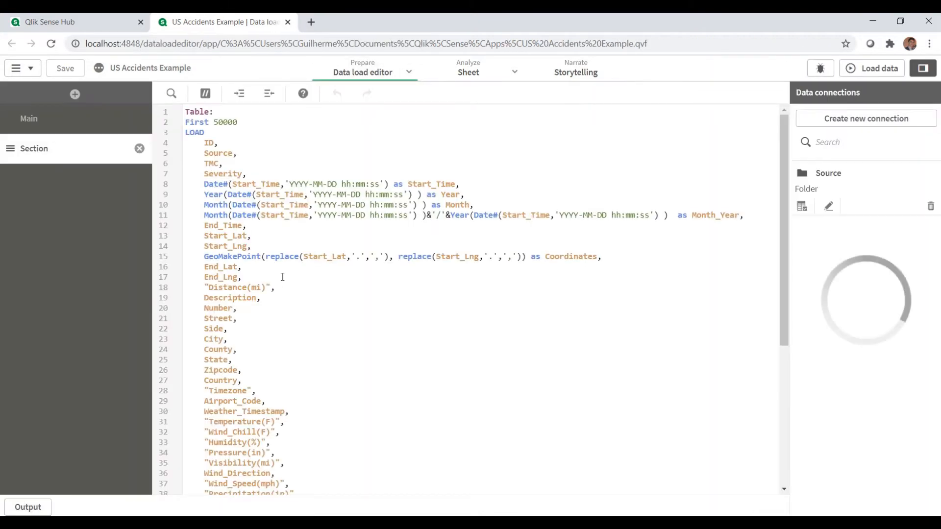
drag(211, 260, 305, 257)
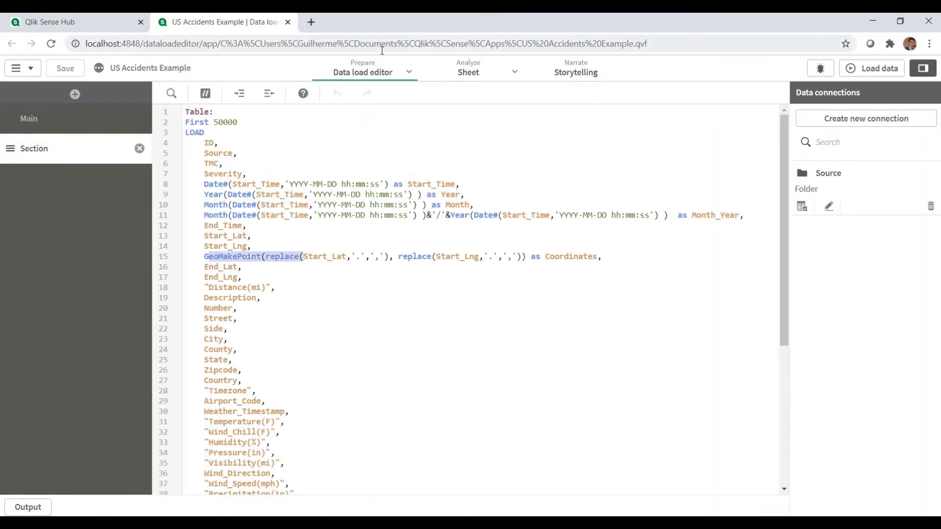
click(467, 72)
click(578, 215)
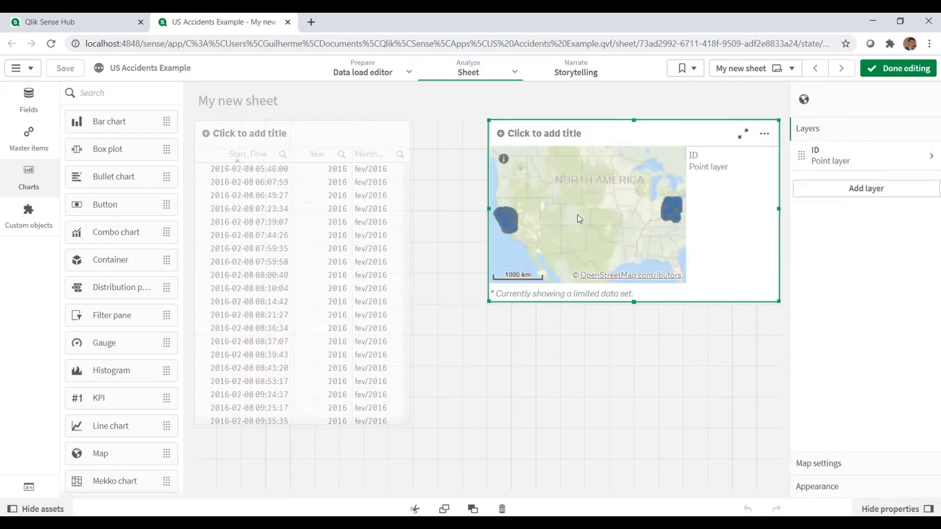
Step: Enlarge the map downward and set the ID point layer's maximum visible objects to 50000
drag(634, 302, 635, 363)
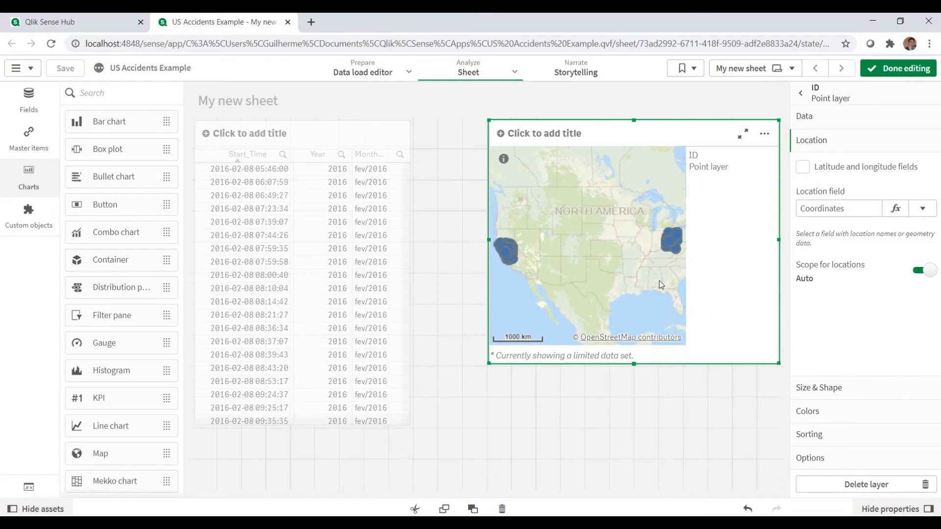
click(825, 458)
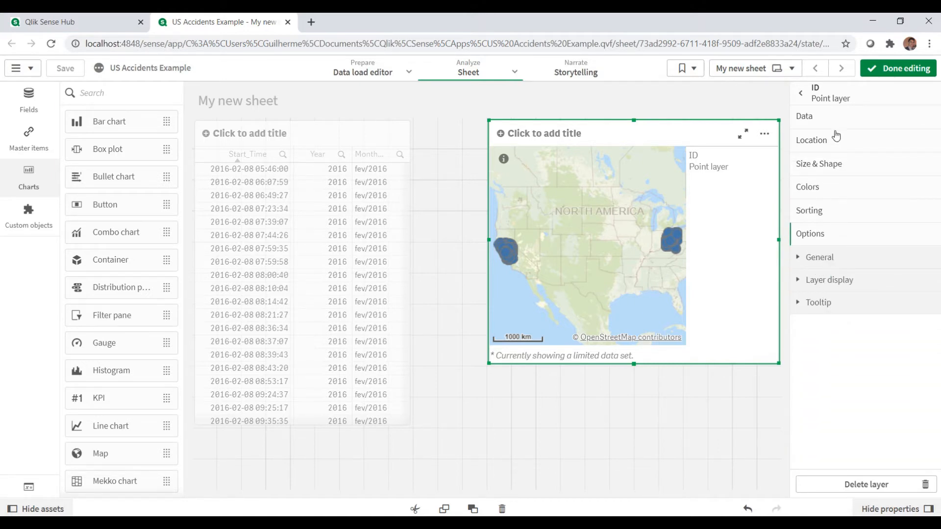
click(814, 260)
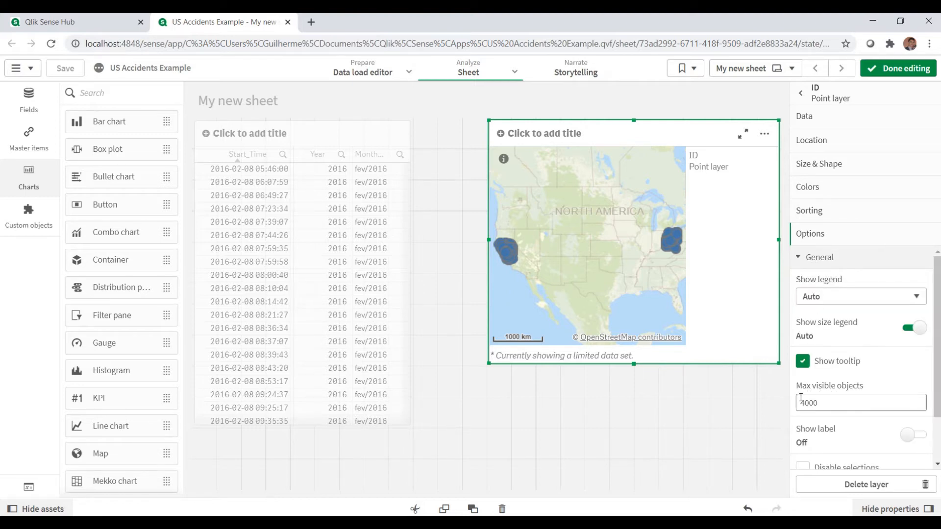
drag(806, 402, 799, 402)
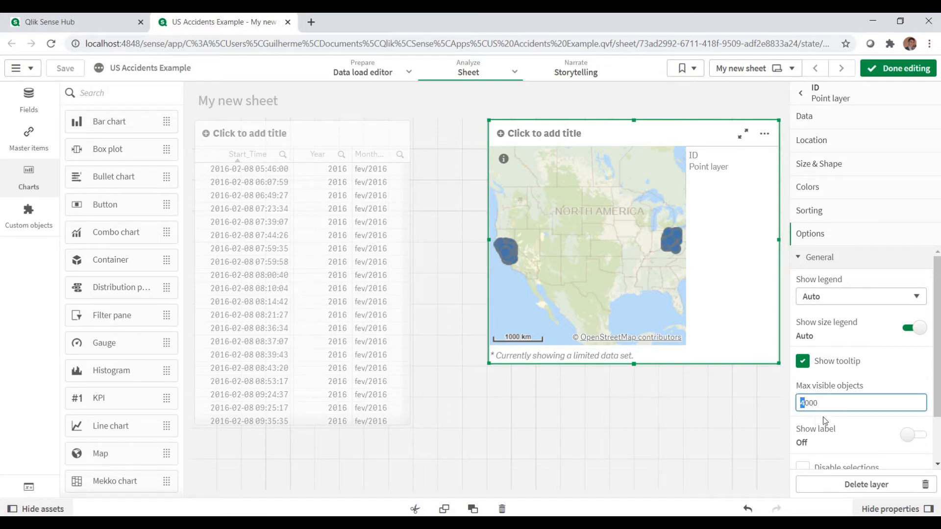
key(Tab)
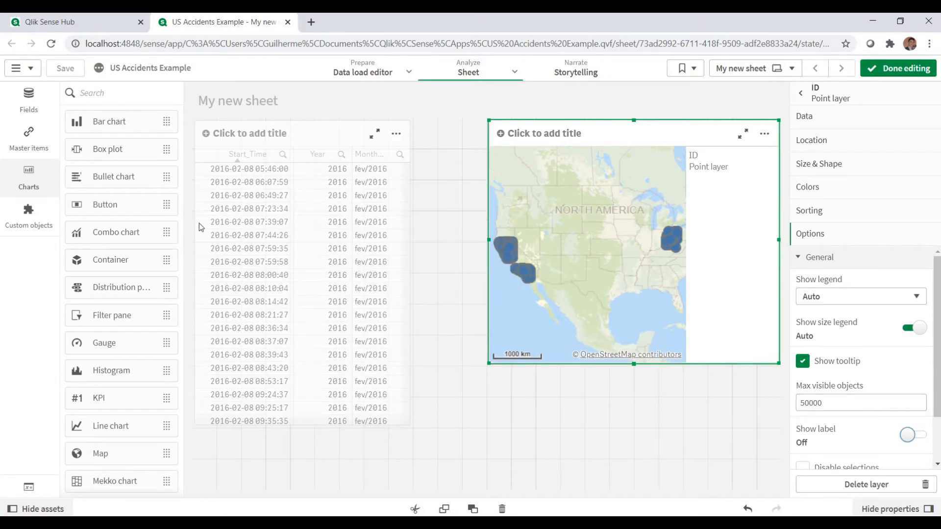
Step: Narrow the table and add a filter pane for the State field between the table and the map, matching the map's height
click(370, 263)
drag(411, 271, 313, 271)
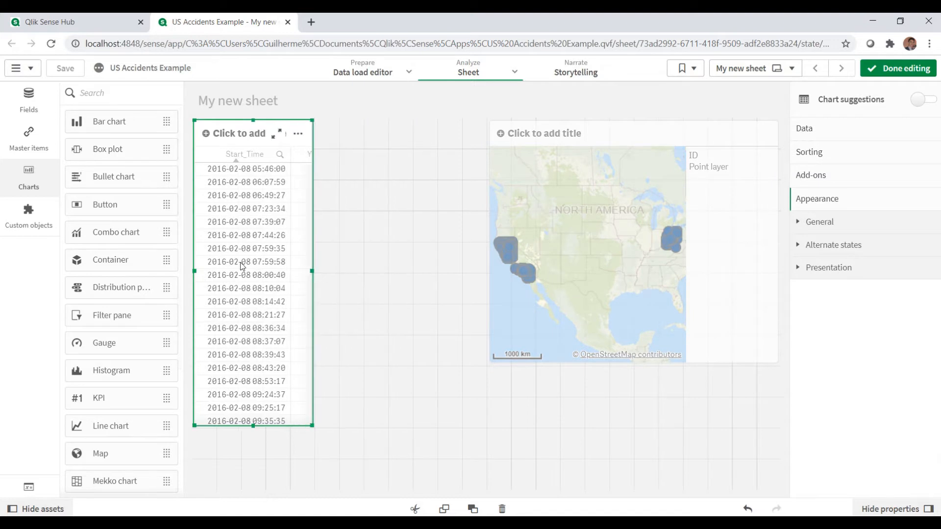
drag(112, 315, 425, 270)
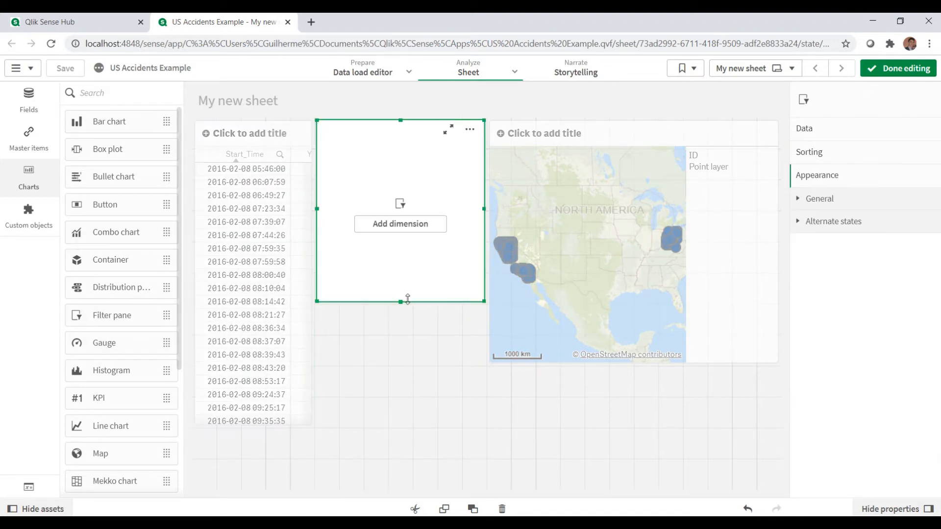
drag(401, 301, 401, 364)
click(416, 264)
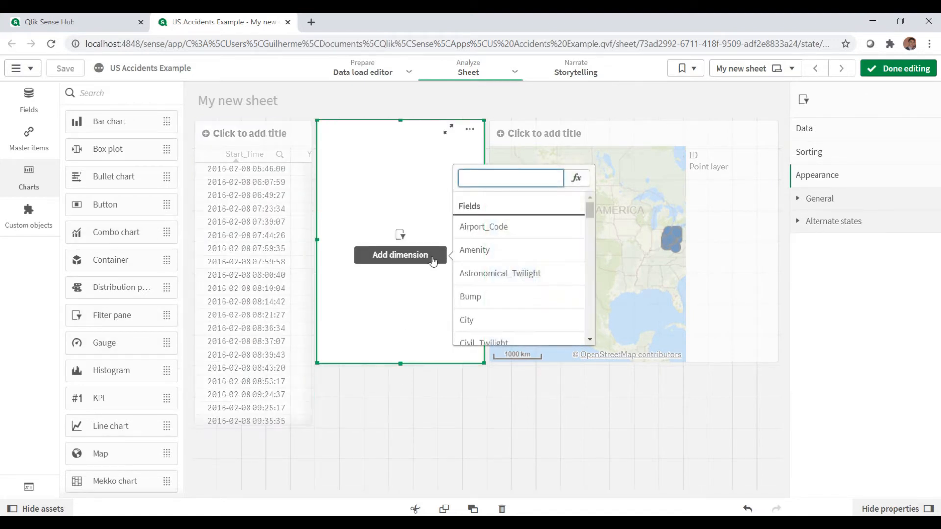
text(stat)
click(520, 227)
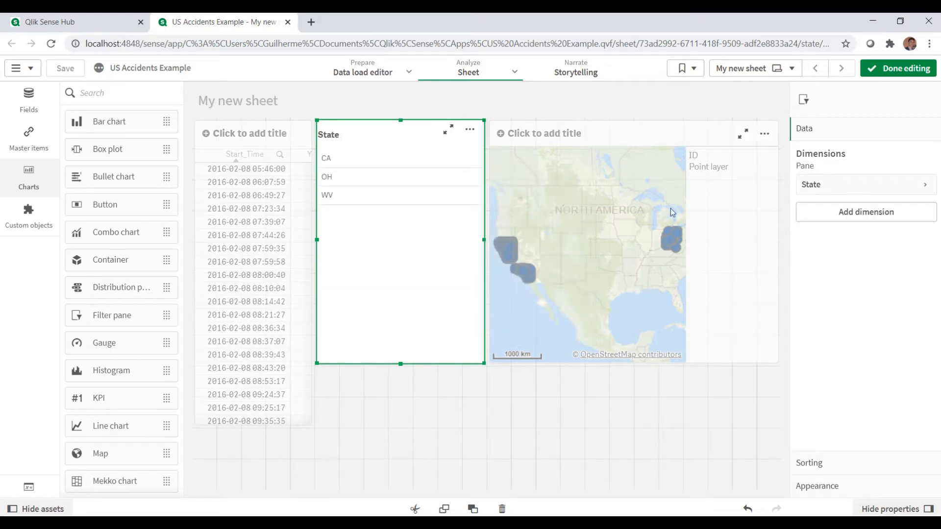
Step: Finish editing the sheet and filter the data to State CA
click(863, 74)
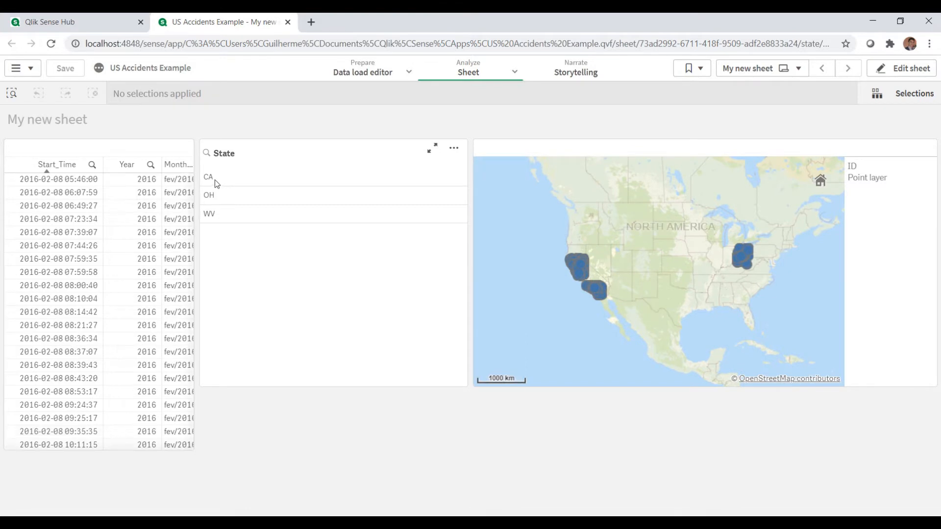
click(223, 179)
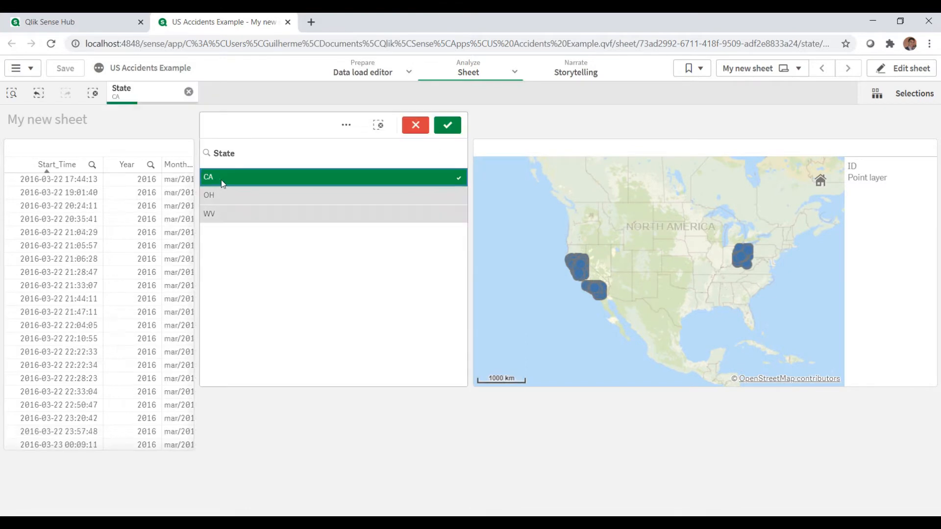
click(448, 125)
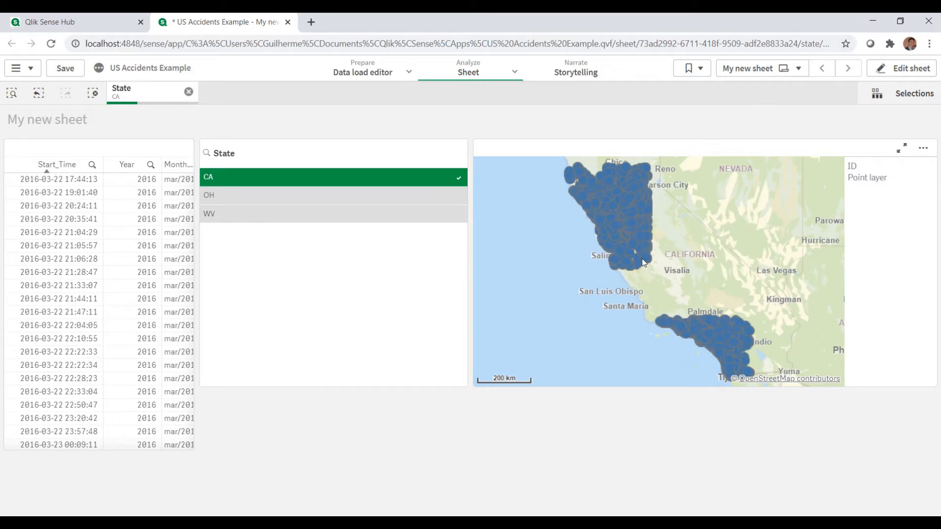
Step: Select the isolated accident point A-18684 west of Fresno on the map and confirm the selection
mouse_move(644, 263)
scroll(642, 267, up, 2)
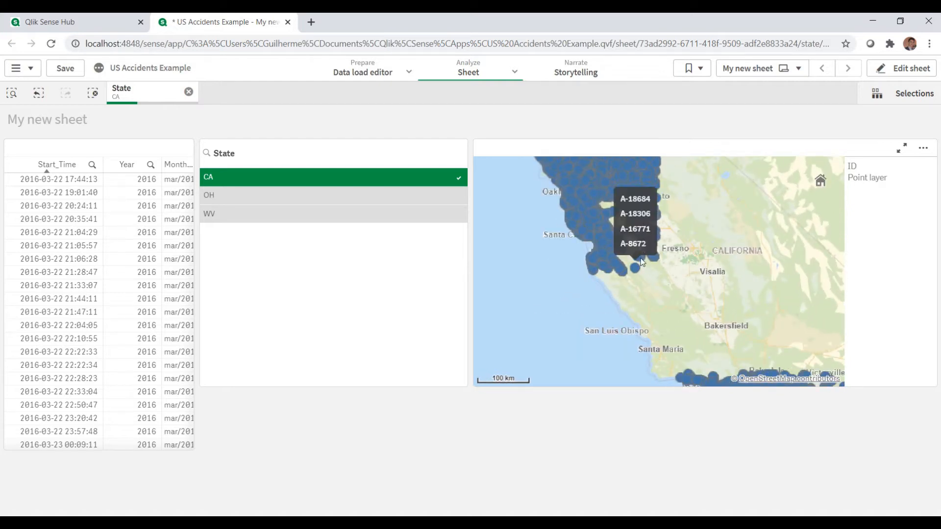
click(639, 265)
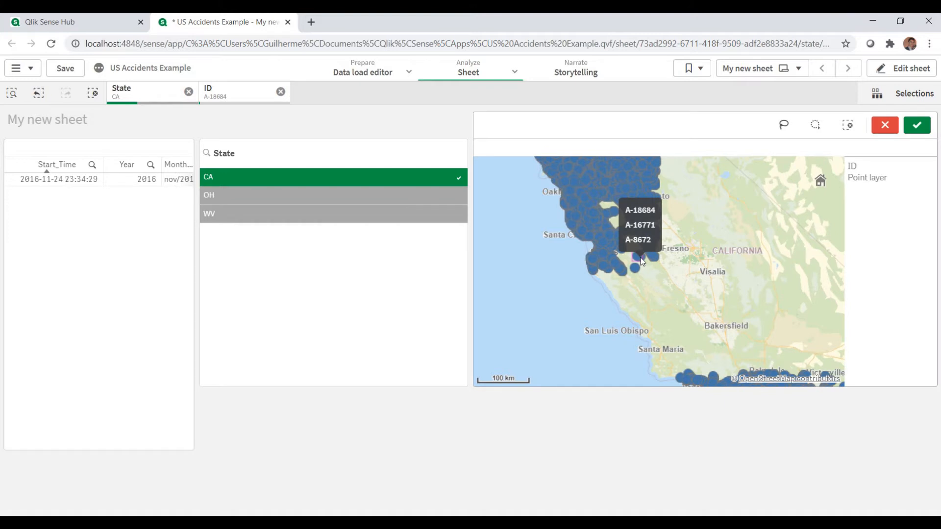
click(917, 124)
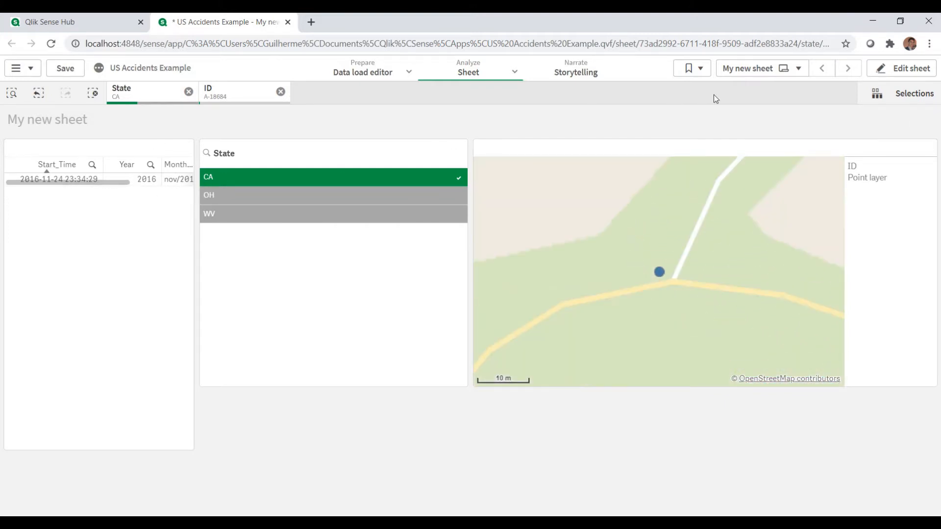
Step: Resume editing the sheet, shorten the Start_Time table to the map's height and add a table with the Description dimension beneath it
click(902, 68)
click(274, 398)
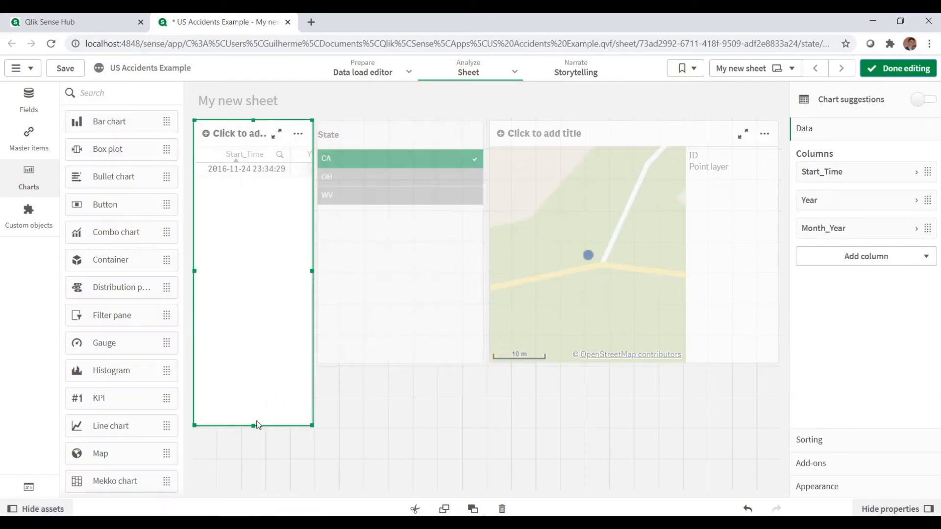
drag(253, 424, 256, 363)
scroll(107, 410, down, 4)
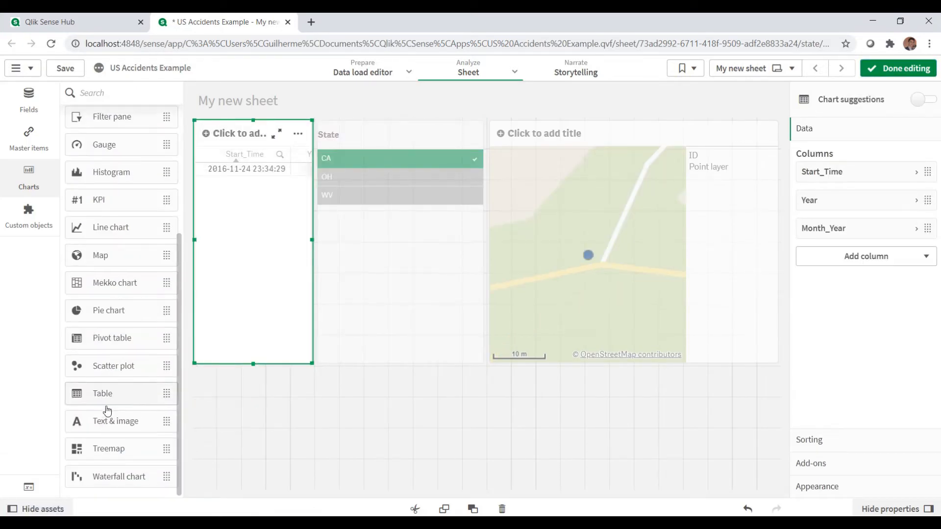
drag(105, 393, 351, 426)
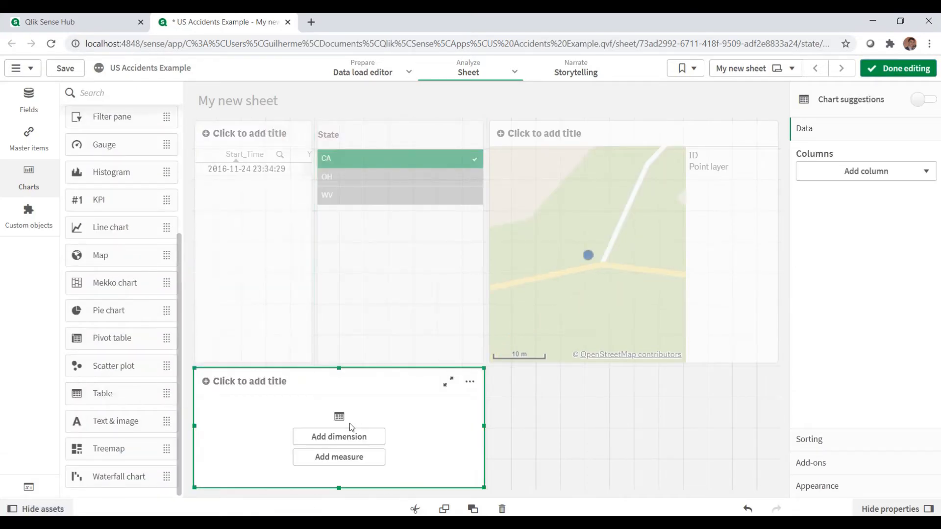
click(352, 441)
text(des)
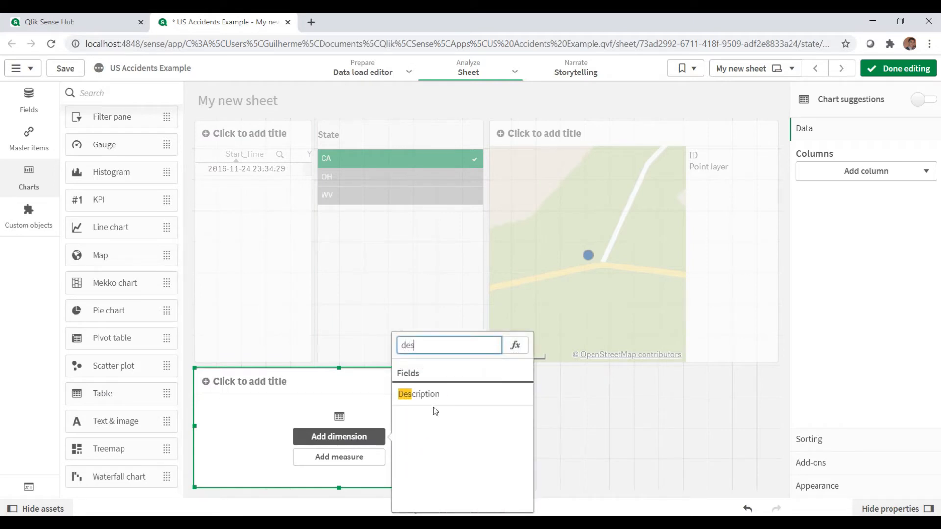
click(442, 404)
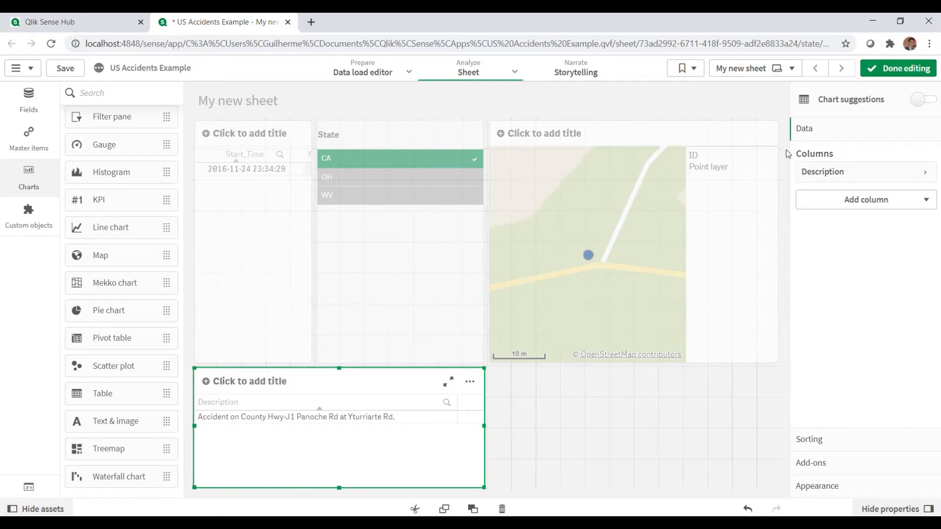
Step: Delete the Description table, the State filter pane and the Start_Time table, keeping only the map on the sheet
click(430, 408)
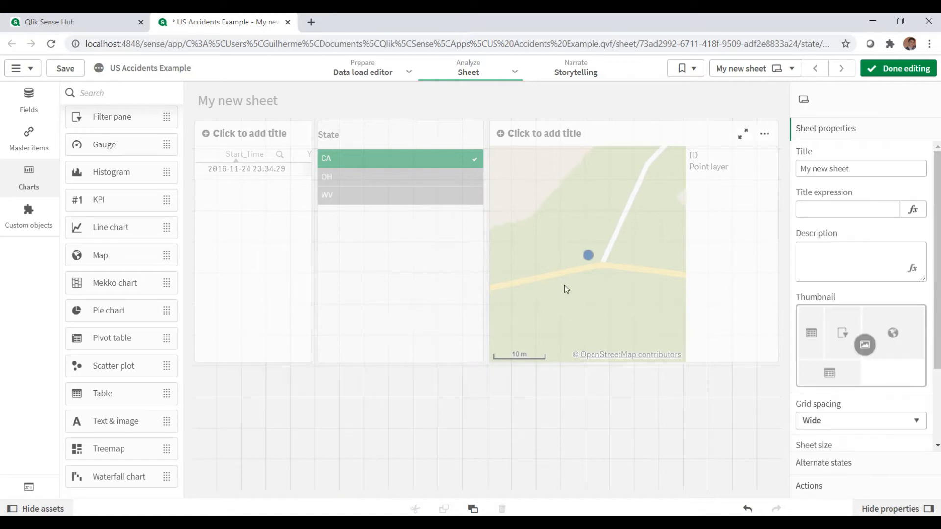
click(565, 293)
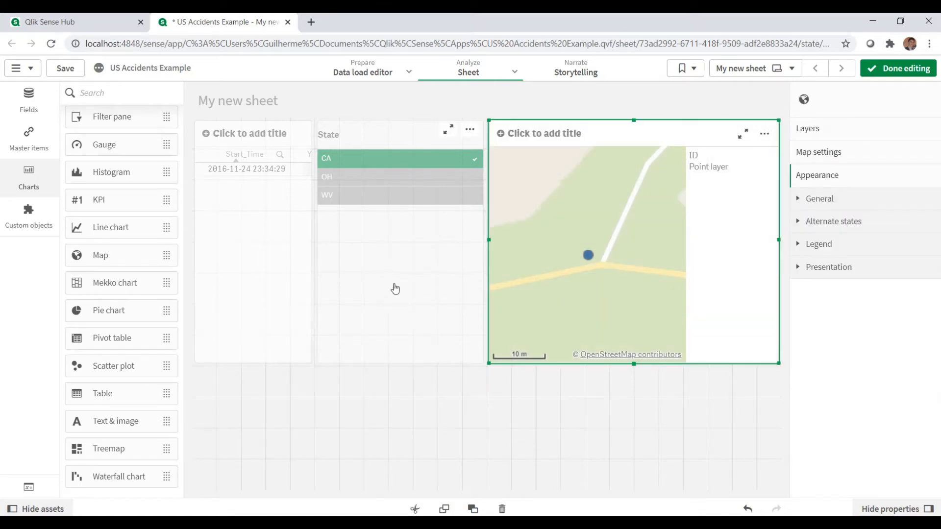
click(329, 287)
key(Delete)
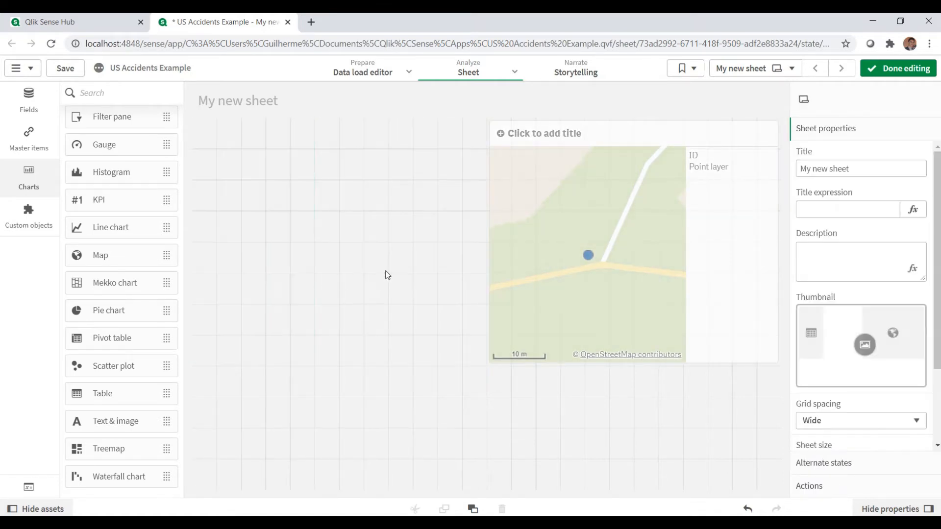
Step: Add a bar chart to the empty area beside the map, extend it downward and use Month_Year as its dimension
scroll(152, 307, up, 4)
drag(126, 131, 365, 243)
drag(339, 301, 339, 332)
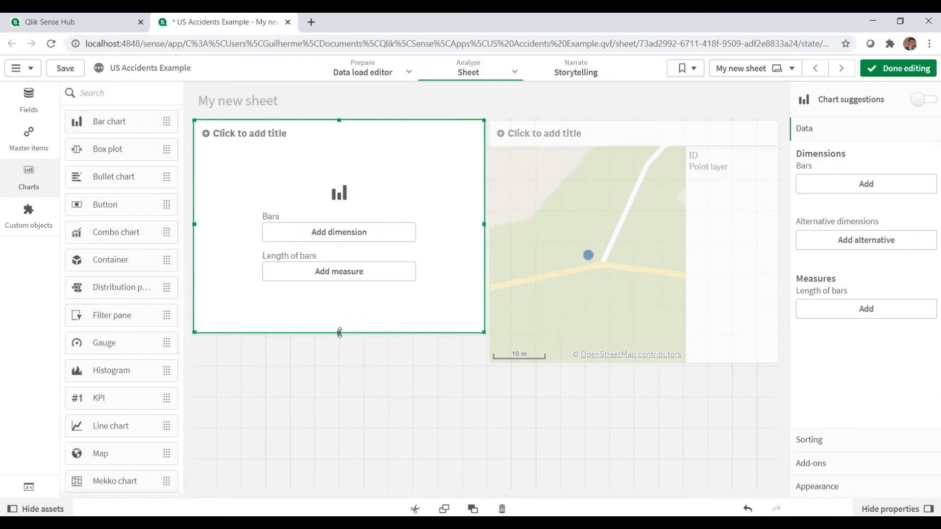
click(332, 234)
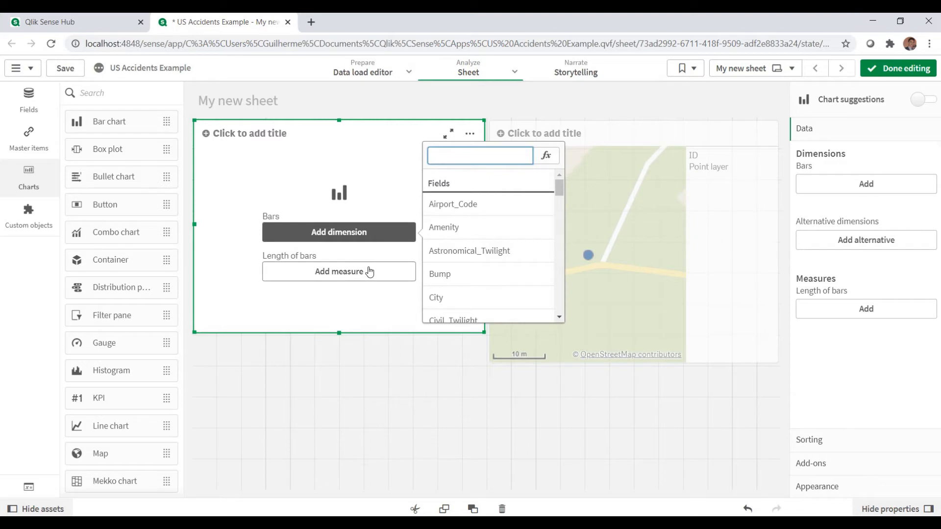
text(mont)
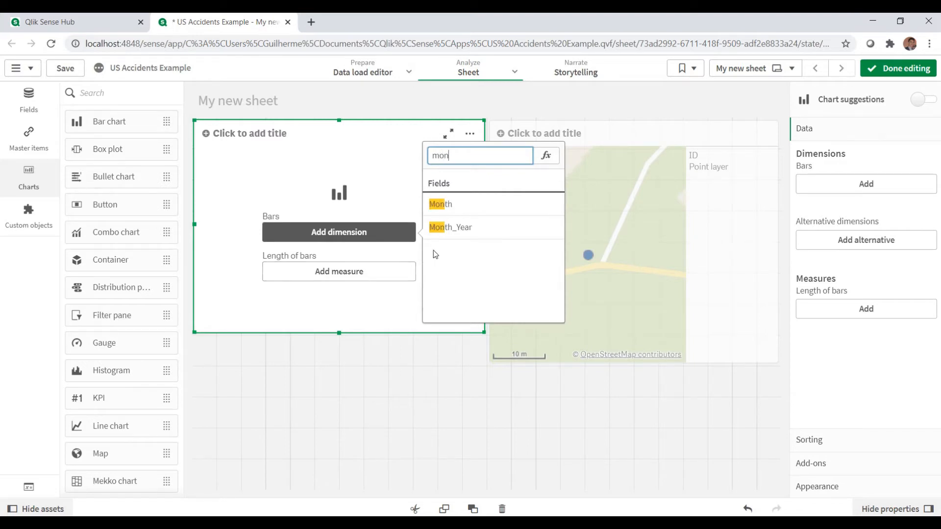
click(466, 231)
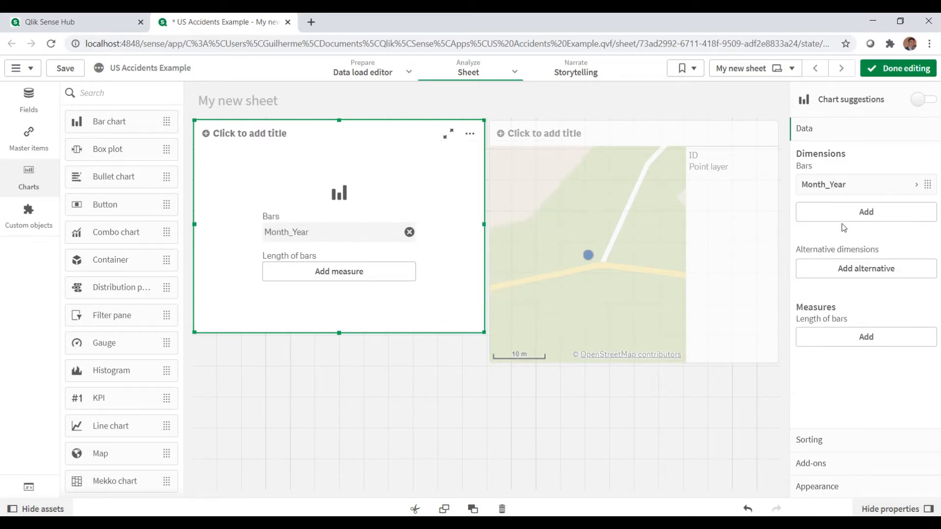
Step: Add Count(ID) as the bar chart's length measure
click(345, 277)
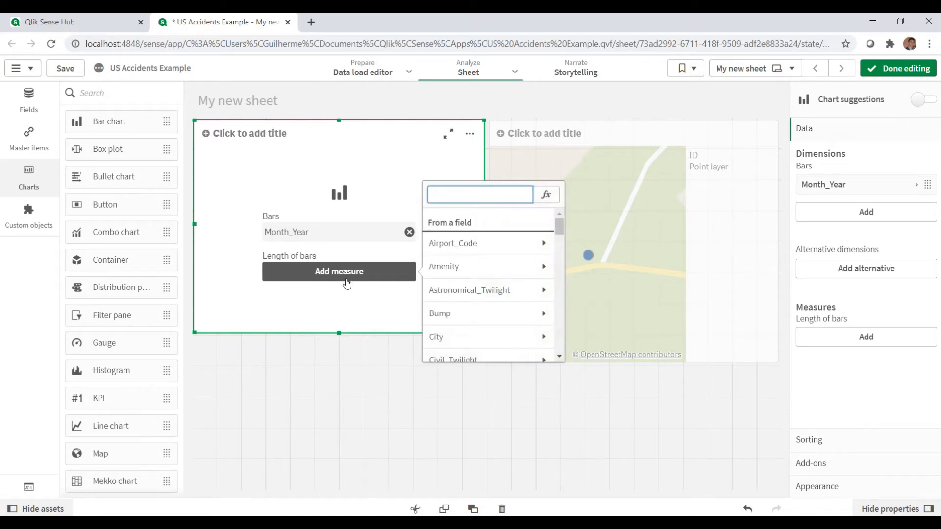
text(id)
click(465, 269)
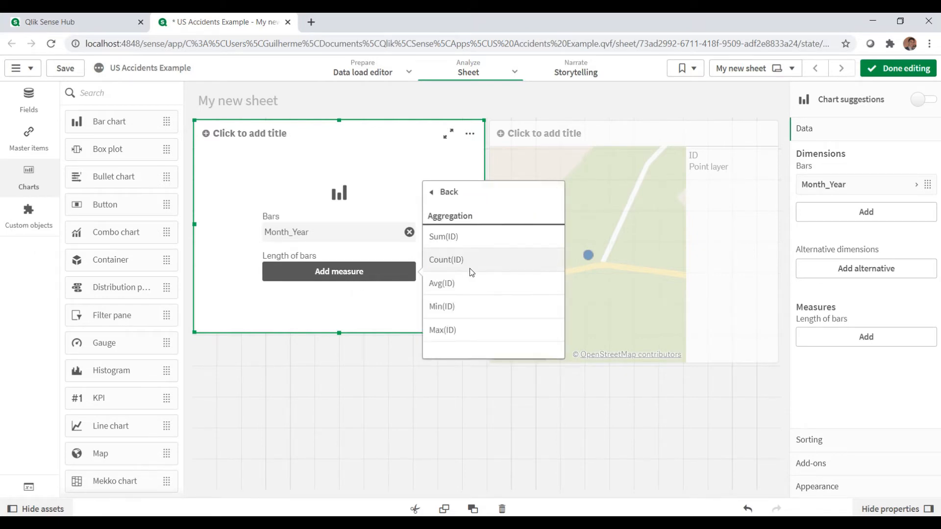
click(469, 269)
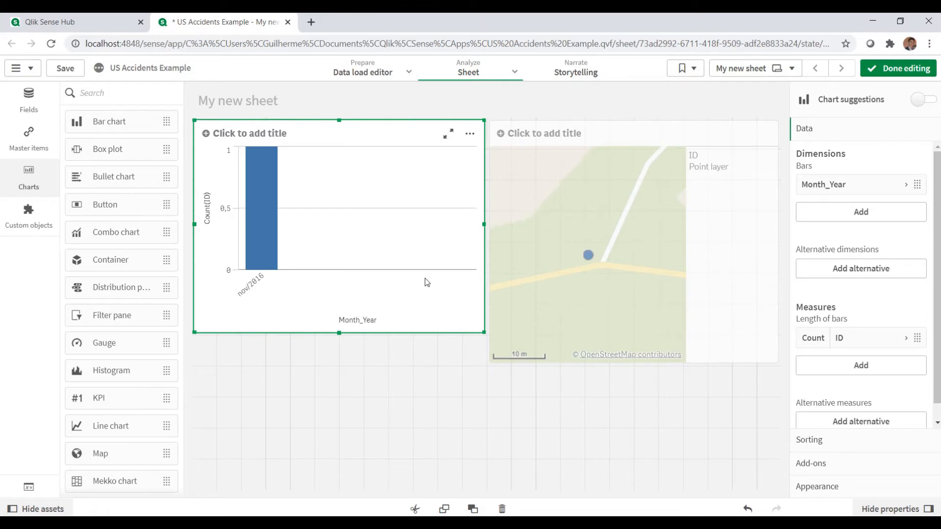
Step: Change the bar chart's measure expression to Count(distinct ID) and label it Number of accidents
click(838, 338)
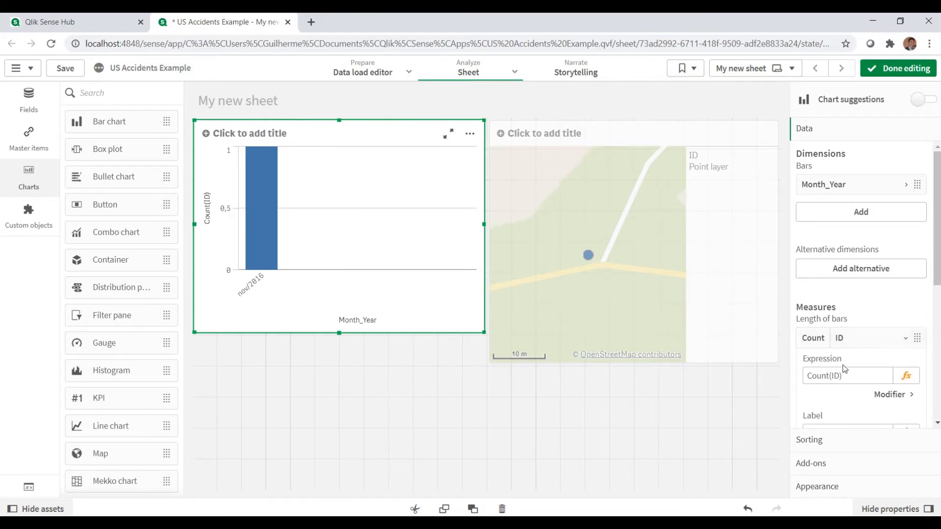
click(832, 375)
text(dis)
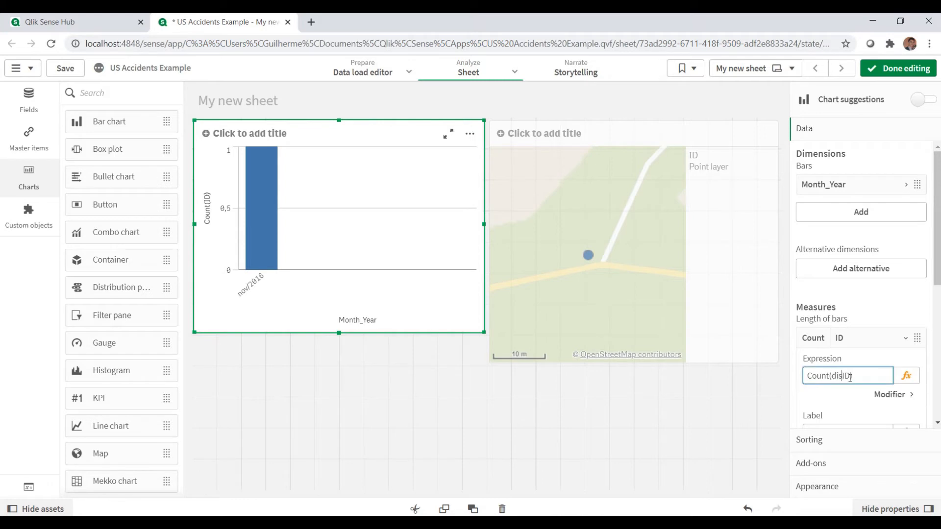
text(tinct)
scroll(863, 376, down, 1)
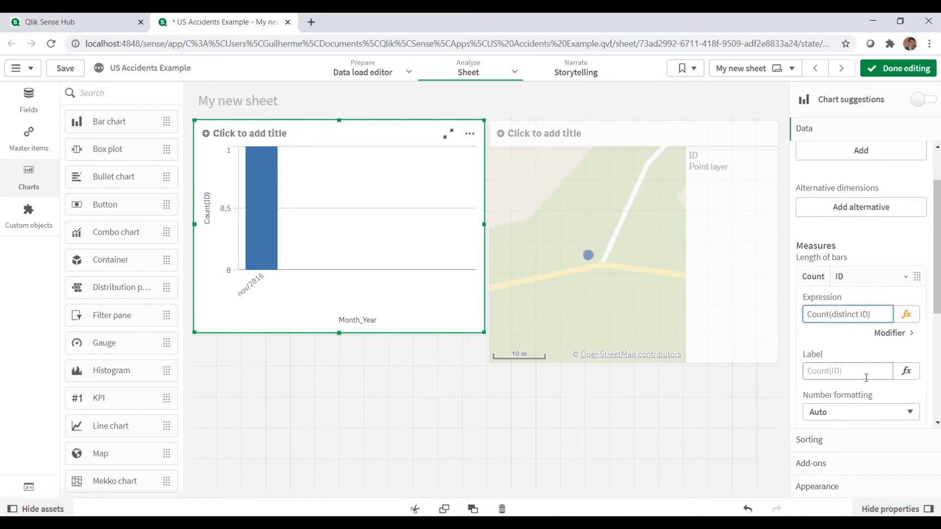
click(857, 370)
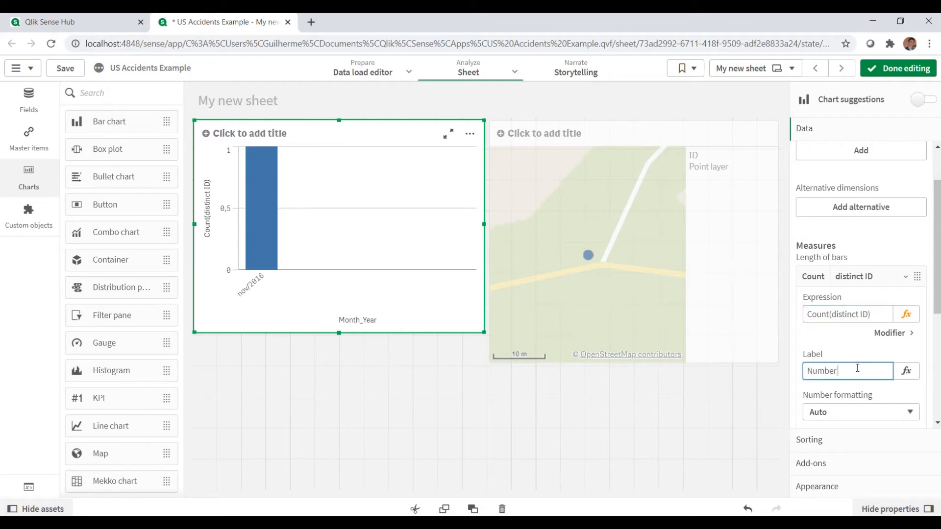
key(Tab)
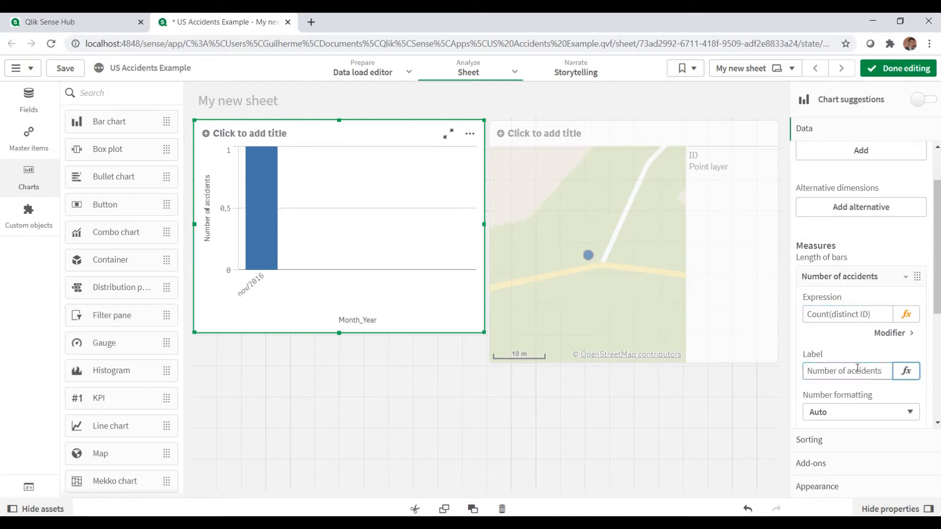
Step: Format the bar chart's Number of accidents measure as a Number with the simple 1.000 pattern
scroll(856, 370, down, 1)
click(849, 351)
click(842, 377)
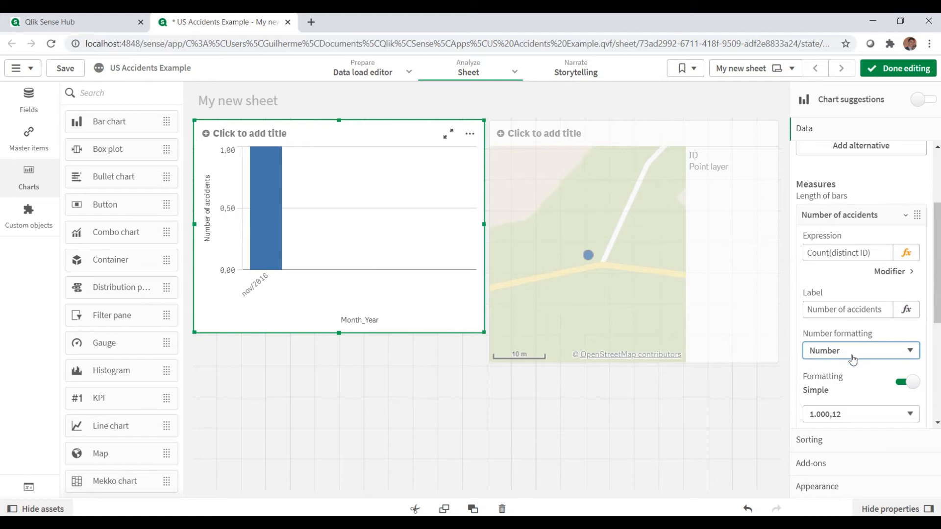
scroll(851, 360, down, 1)
click(851, 353)
click(853, 366)
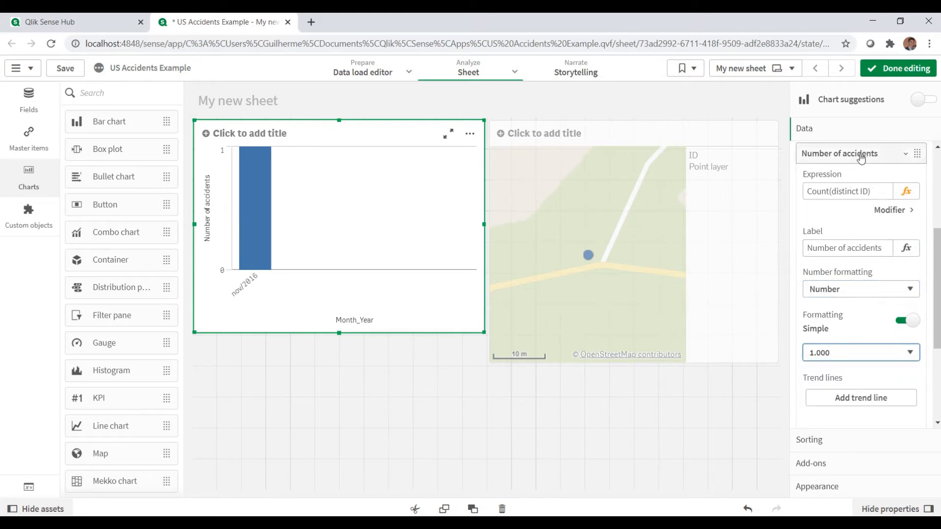
Step: Create a master measure named Number of accidents from the bar chart's measure
scroll(884, 330, down, 3)
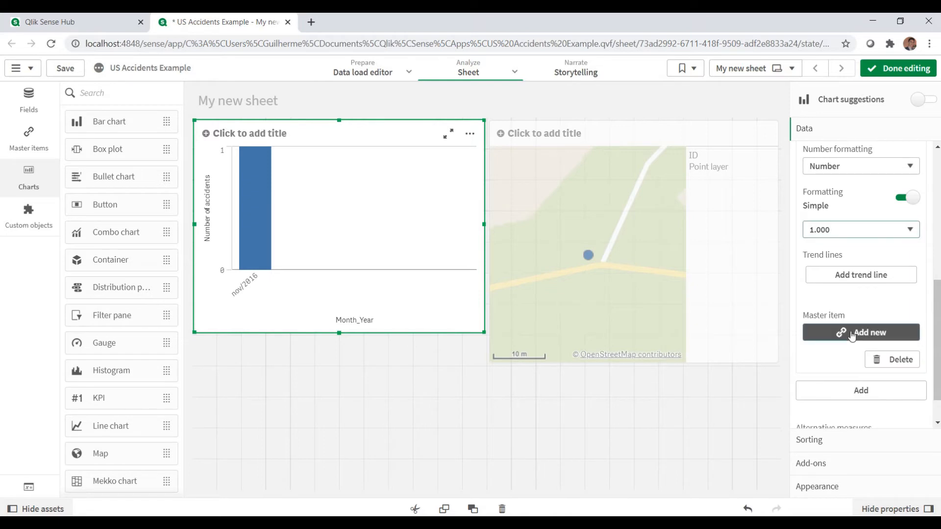
click(852, 336)
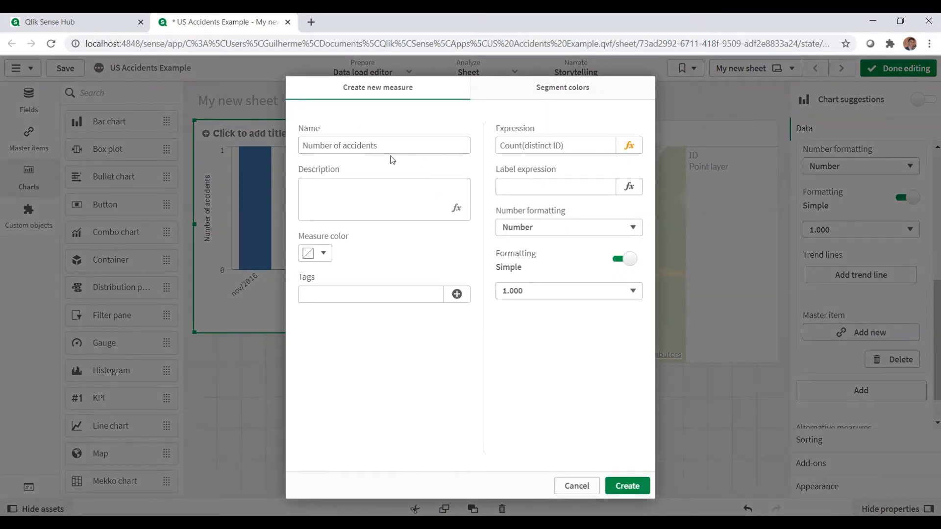
click(628, 486)
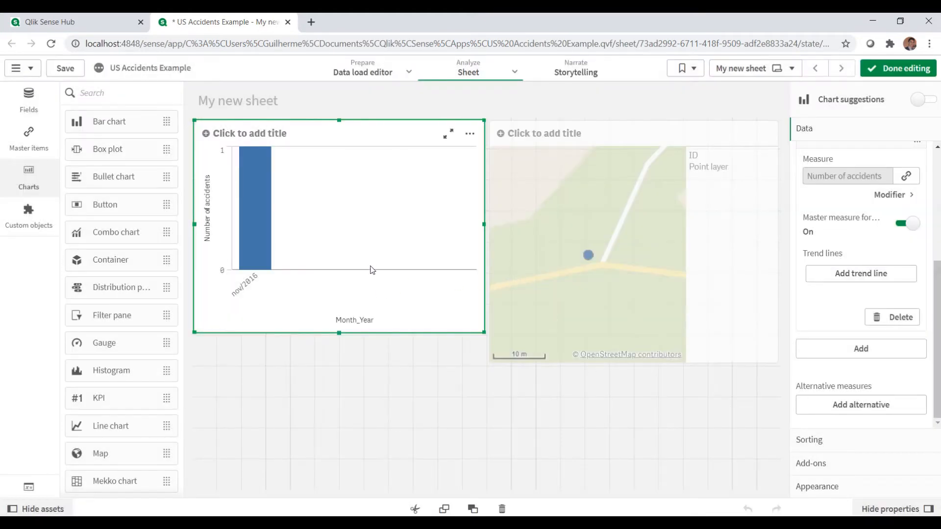
Step: Finish editing the sheet and clear all active selections
click(898, 68)
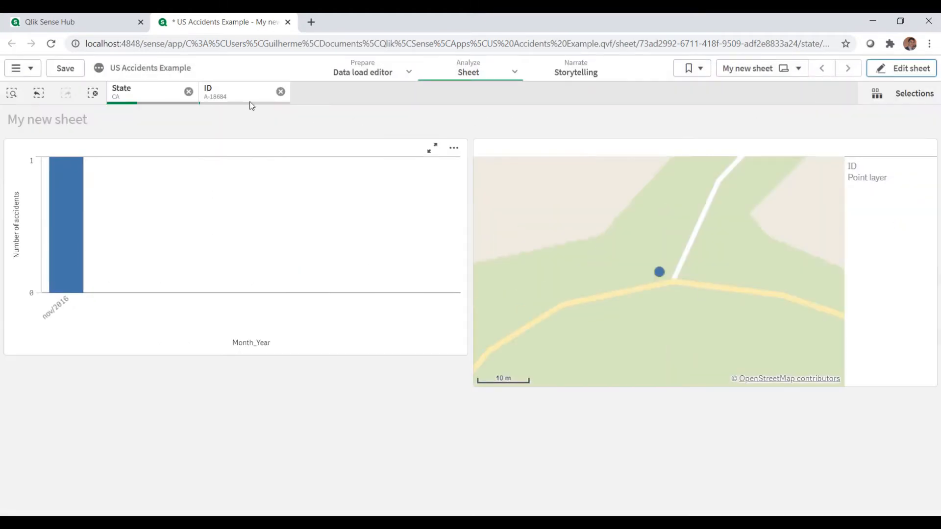
click(94, 95)
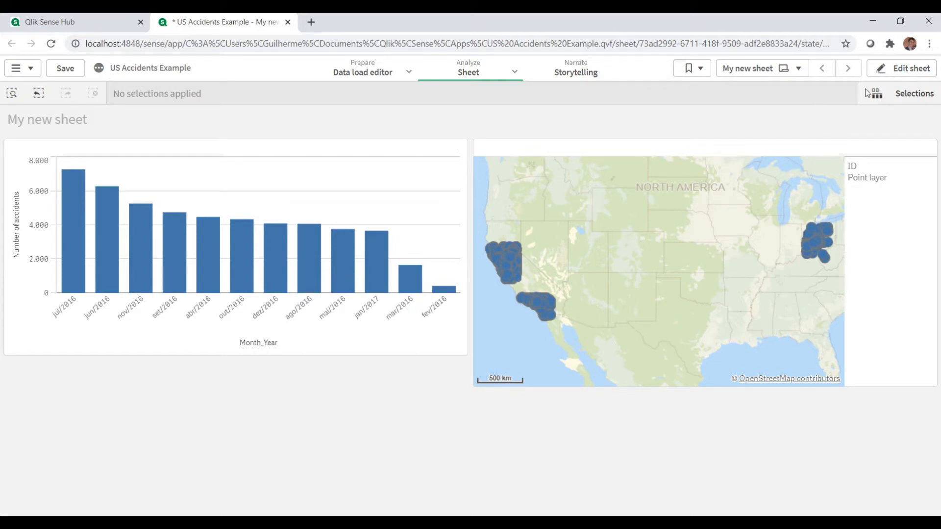
Step: Reopen the sheet for editing and move Month_Year above Number of accidents in the bar chart's sort order
click(902, 68)
click(350, 264)
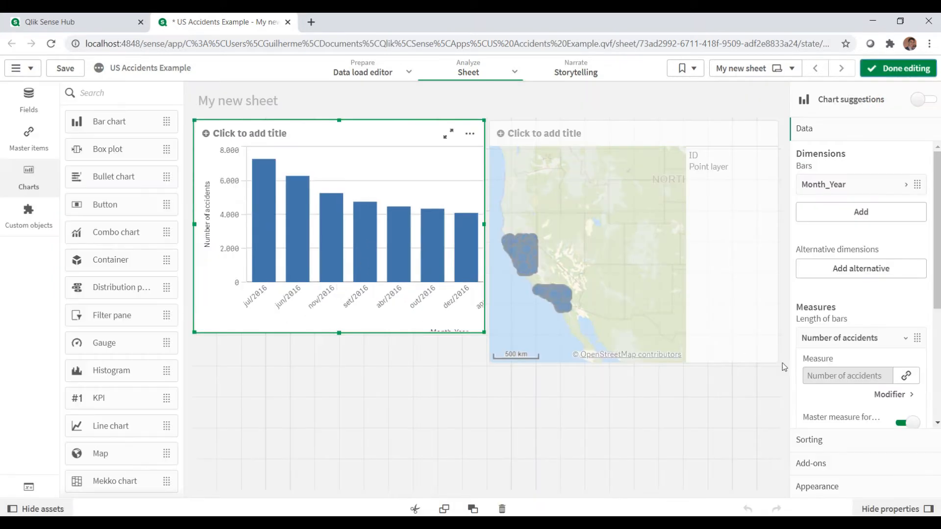
click(814, 441)
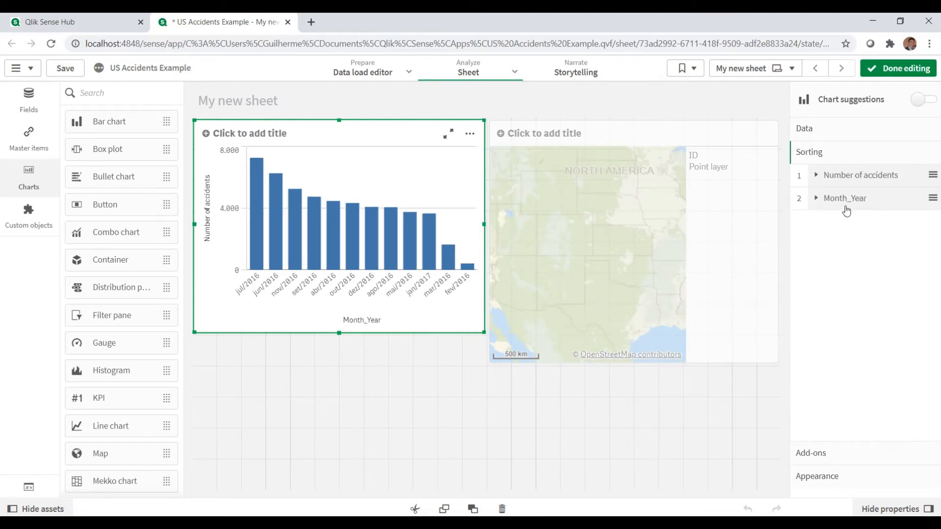
drag(847, 202, 847, 178)
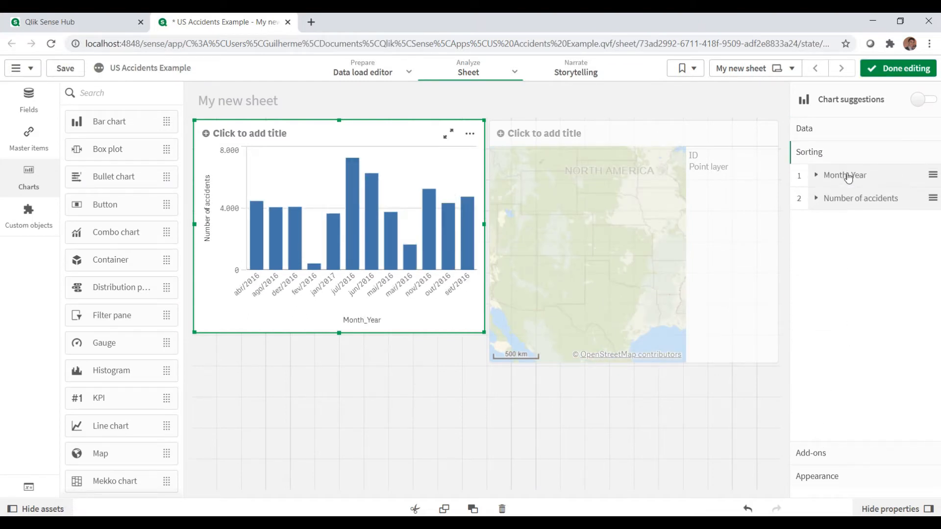
Step: Give Month_Year a custom sort by the expression Min(Start_Time), ascending
click(838, 180)
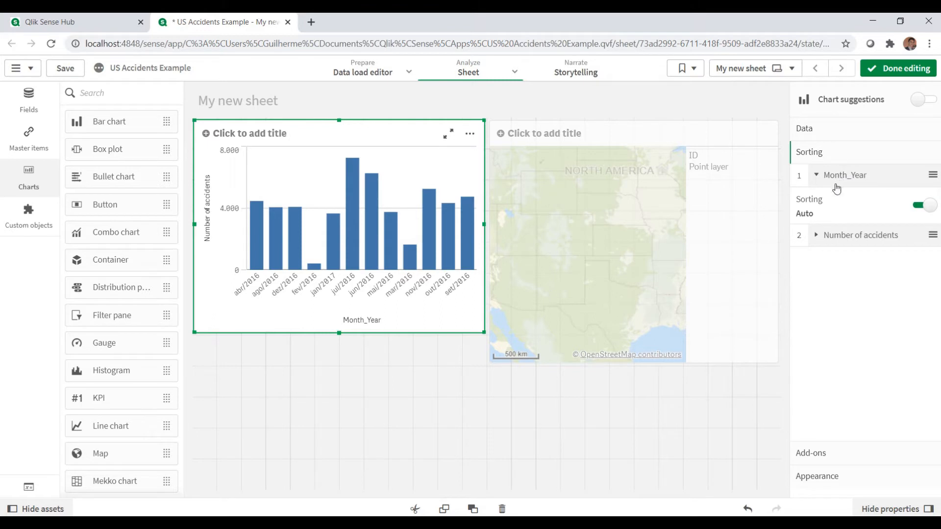
click(929, 206)
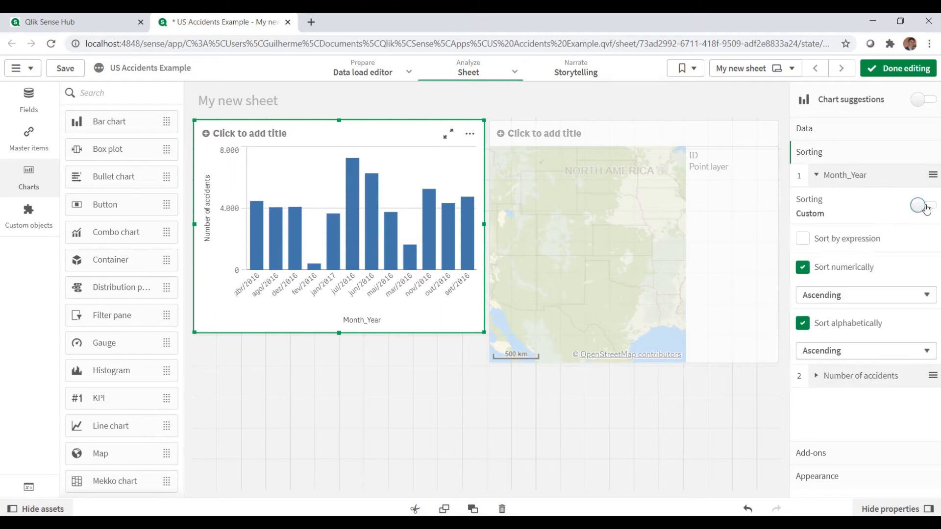
click(804, 241)
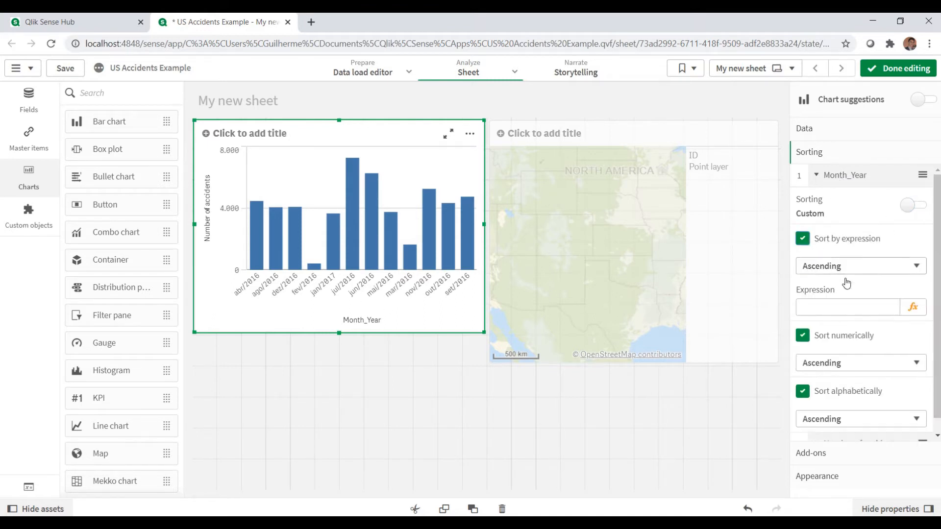
click(912, 307)
text(Min)
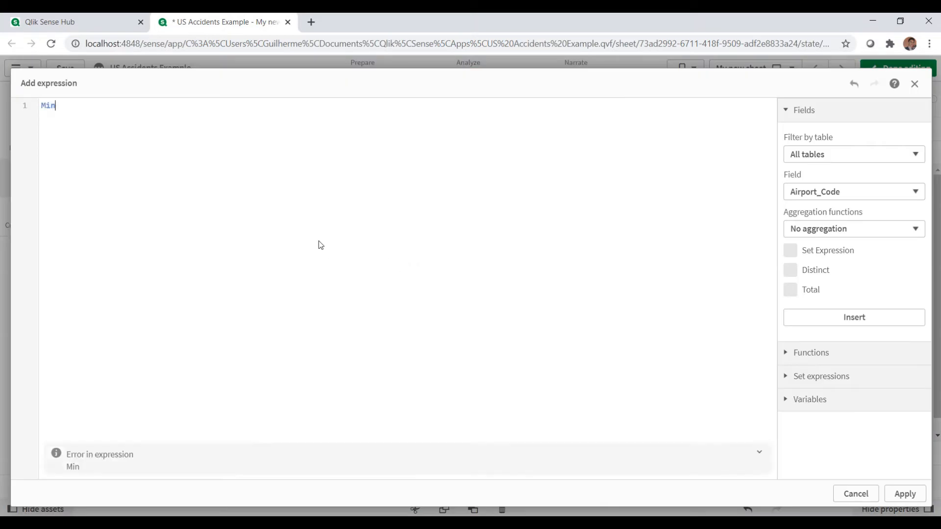
text((Start)
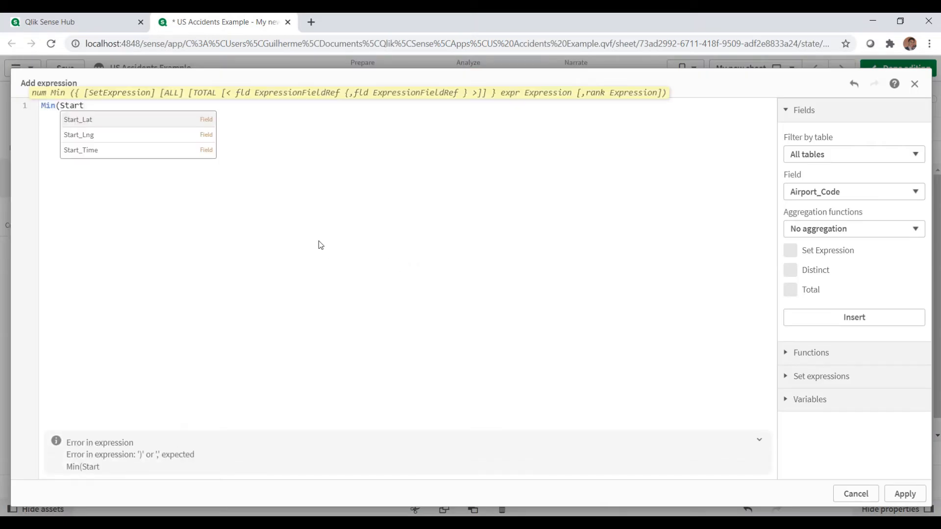
text(_Time))
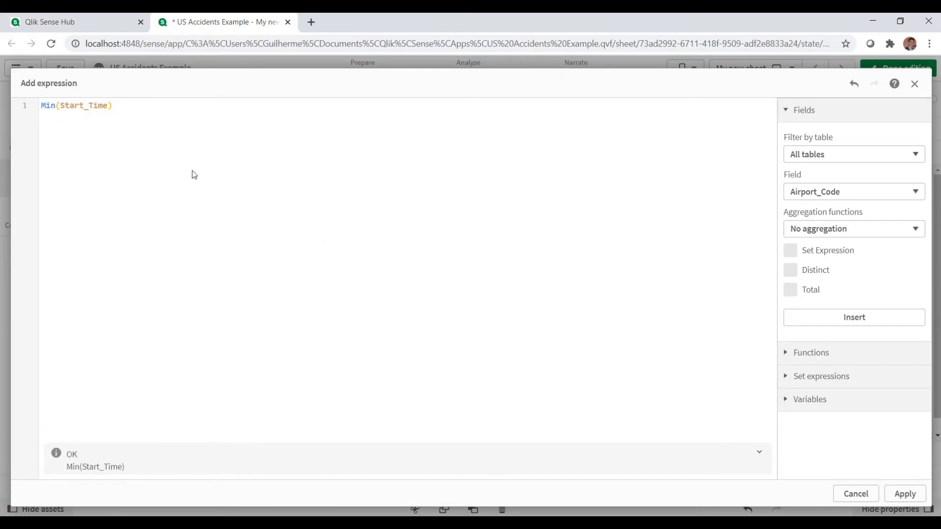
click(908, 495)
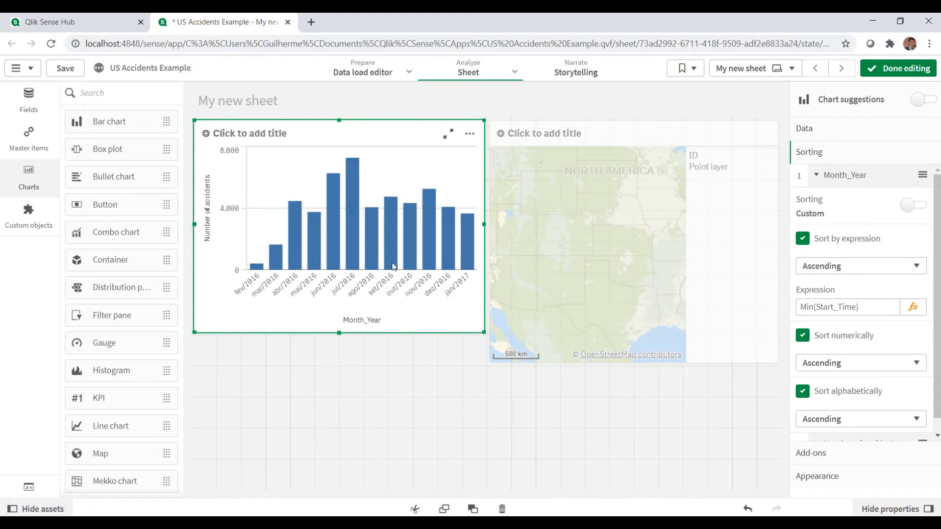
Step: Finish editing the sheet and save the app
click(901, 68)
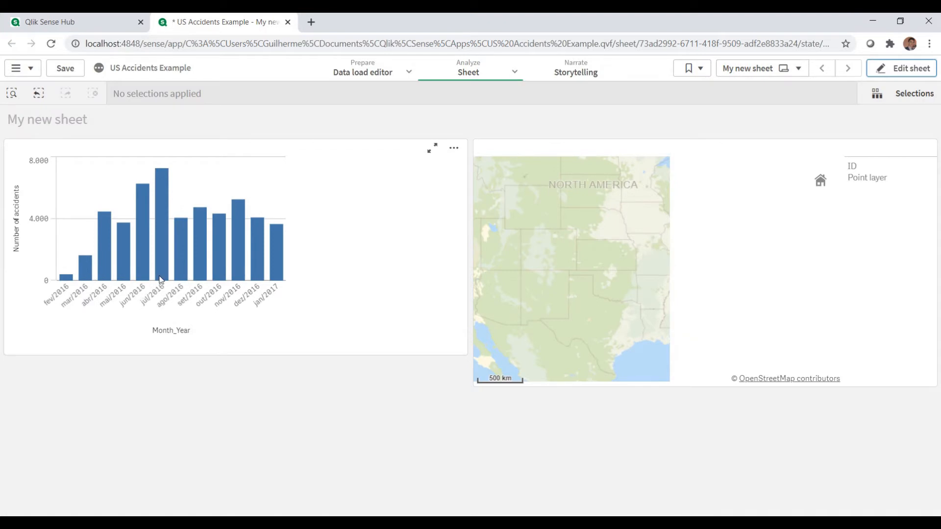
mouse_move(112, 286)
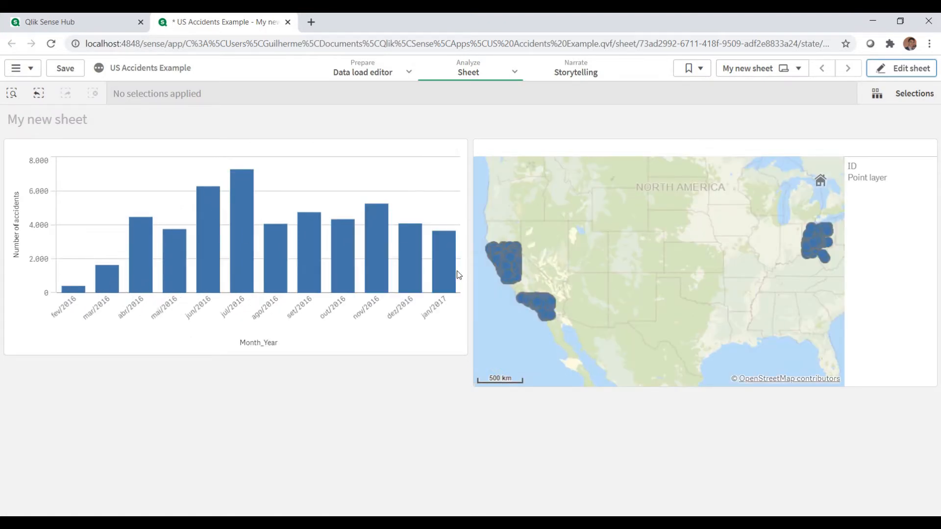
click(79, 77)
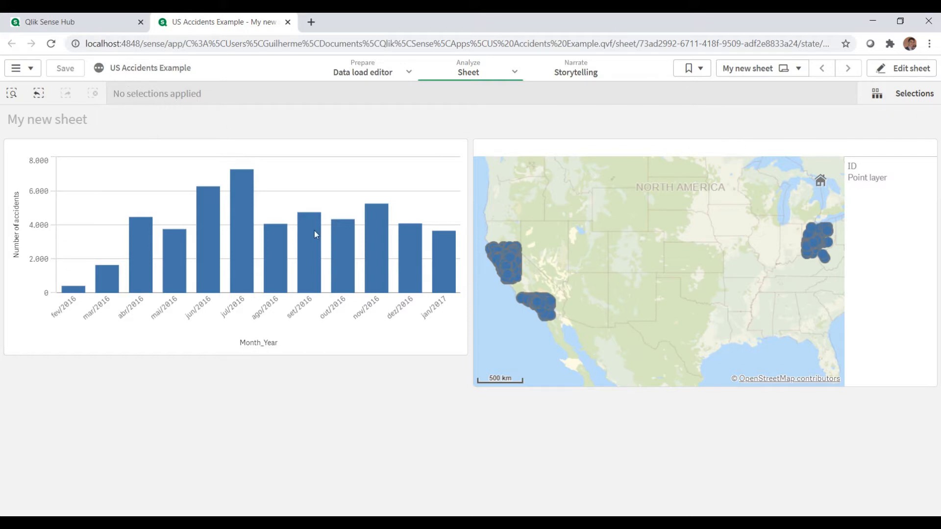
Step: Change the app theme to Sense Classic in the app options
click(141, 69)
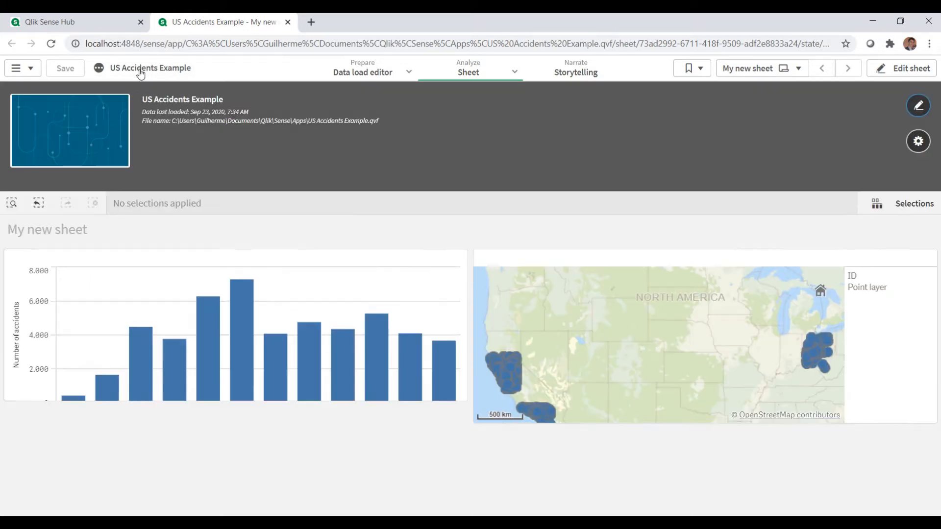
click(918, 143)
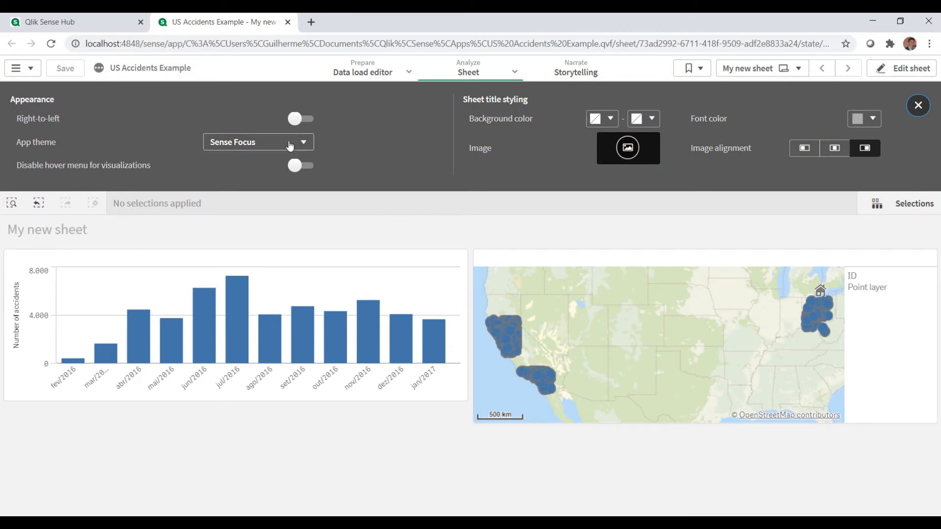
click(270, 142)
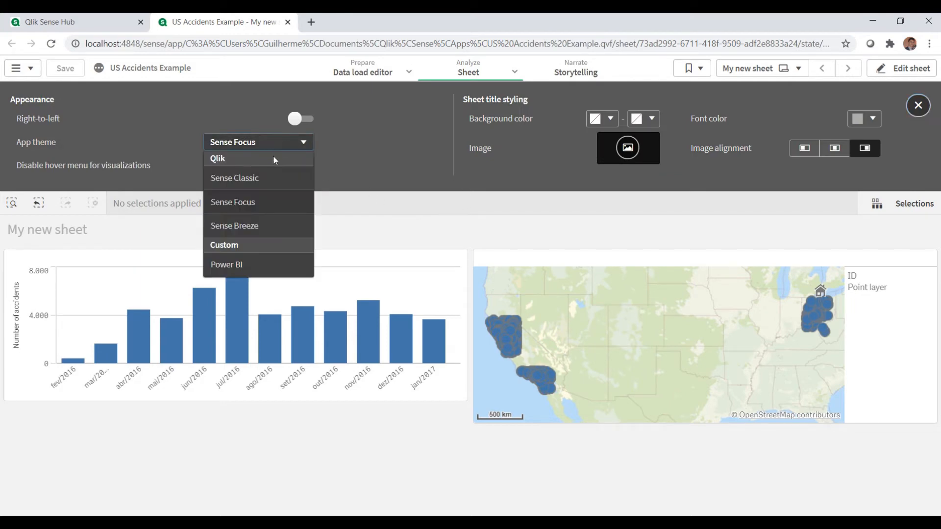
click(231, 181)
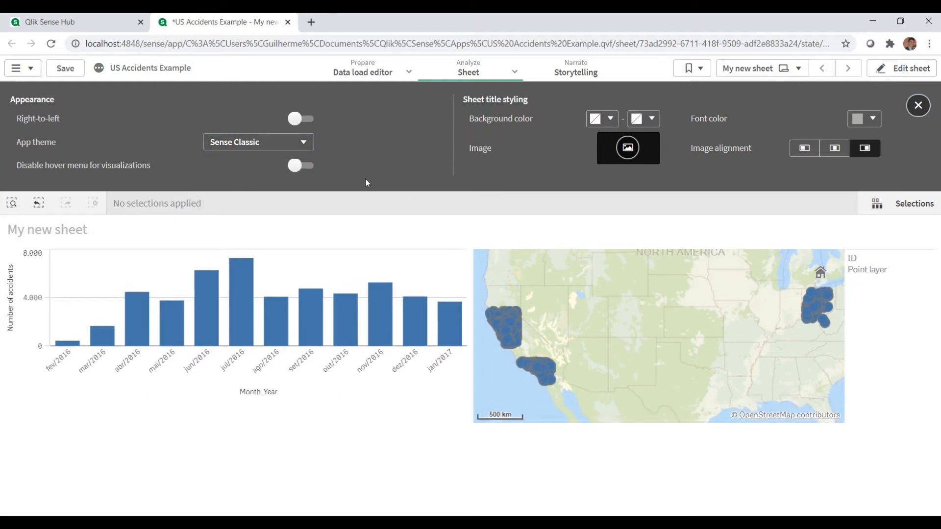
Step: Give the sheet title a background gradient from orange (f8981d) to yellow
click(604, 119)
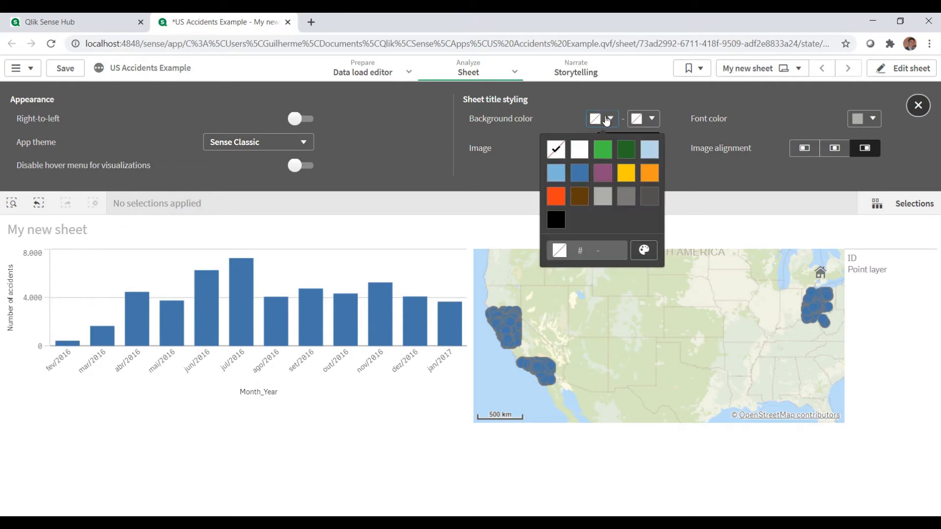
click(648, 173)
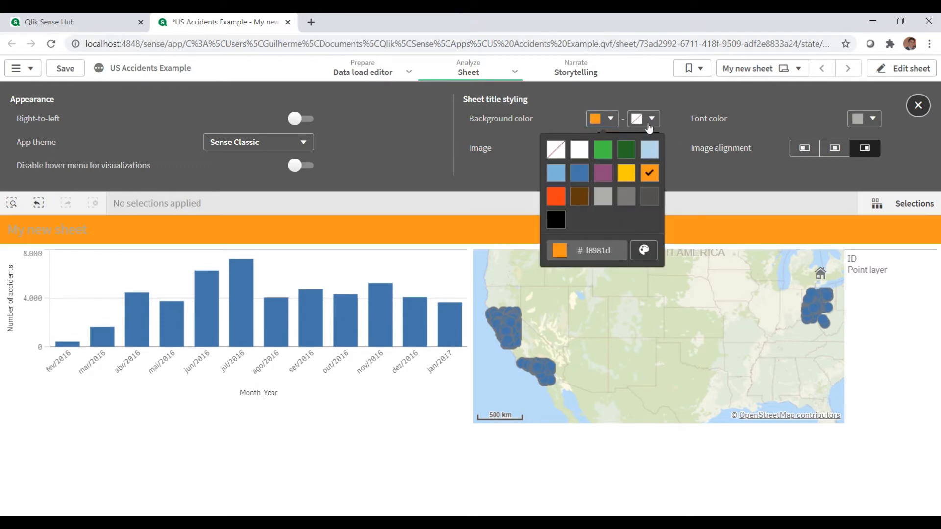
click(645, 119)
click(644, 119)
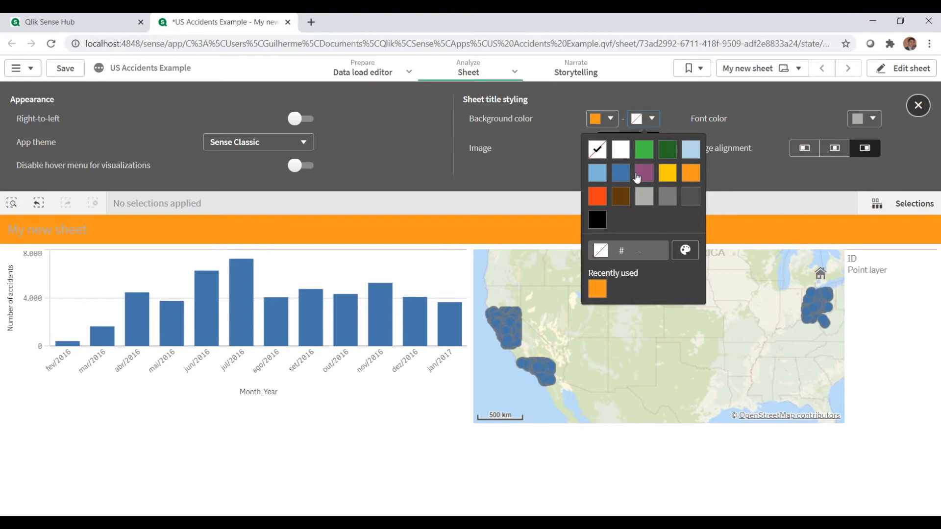
click(666, 173)
click(779, 103)
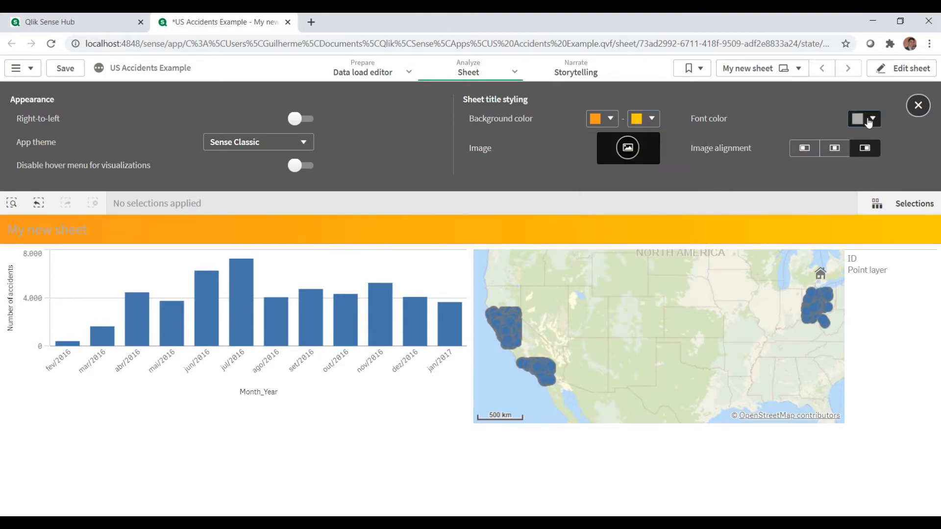
Step: Set the sheet title's font color to white and close the app options
click(865, 118)
click(817, 149)
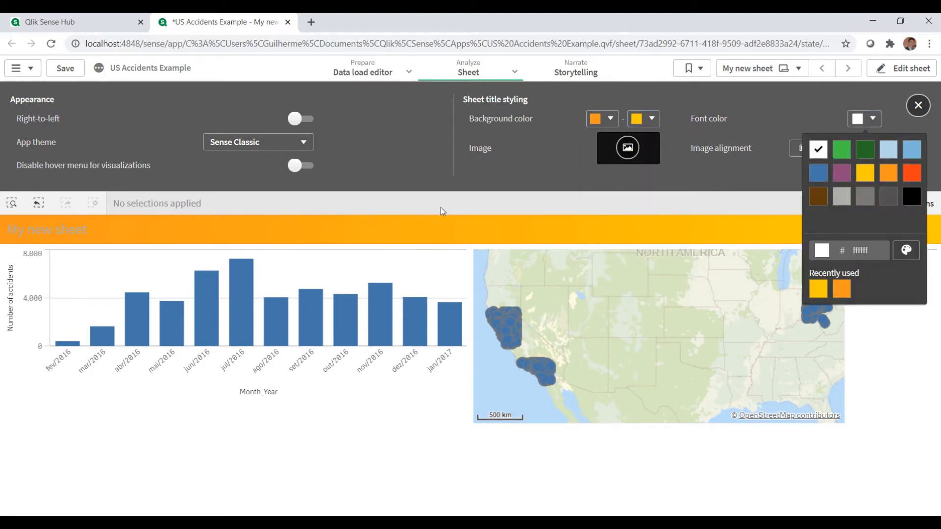
click(494, 191)
click(138, 70)
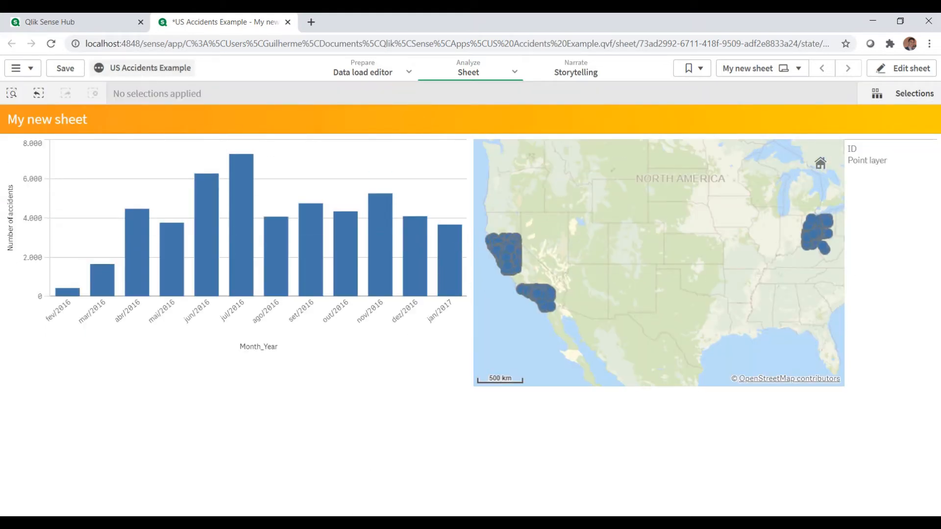
Step: Copy the whole .qv-panel-sheet gradient CSS from the Fundo gradiente file in Notepad and return to Qlik Sense
key(alt+Tab)
drag(122, 183, 36, 92)
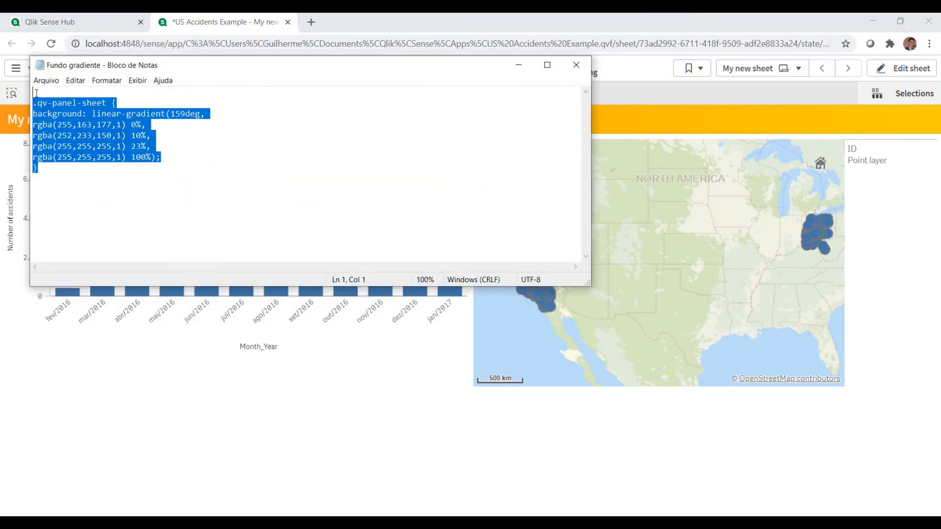
key(alt+Tab)
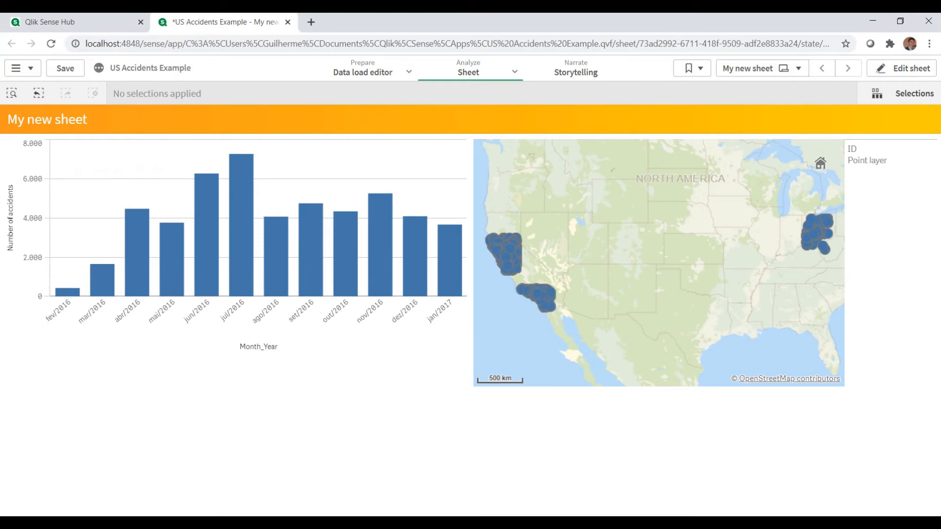
Step: Start editing the sheet and add a Multi KPI object from the Qlik Visualization bundle below the bar chart
click(902, 69)
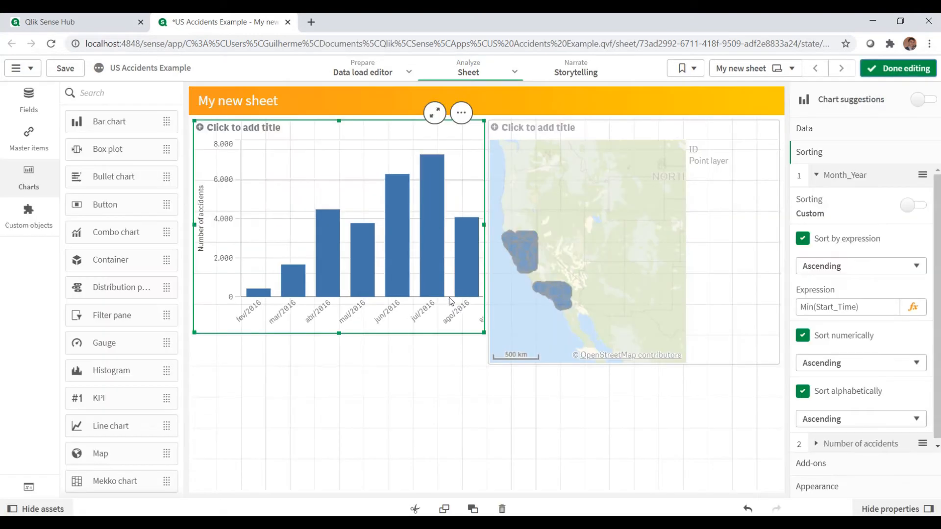
click(406, 373)
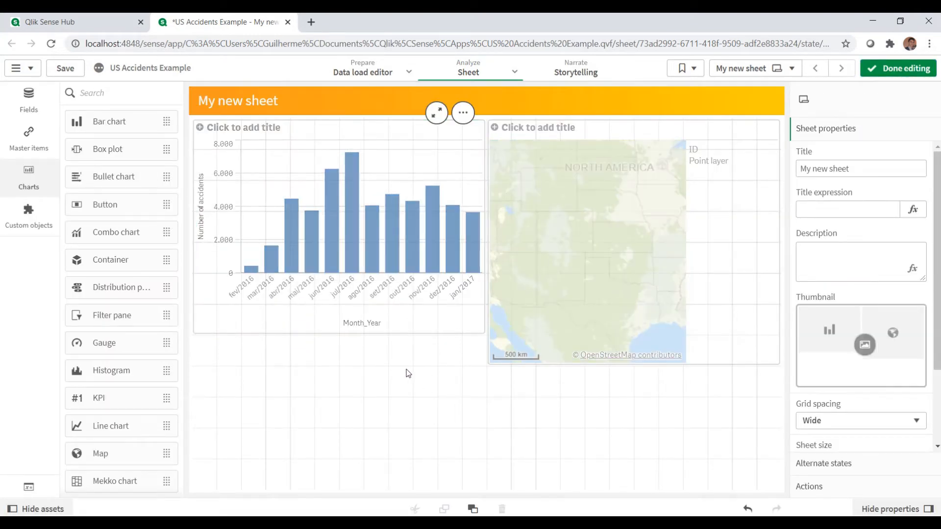
click(30, 223)
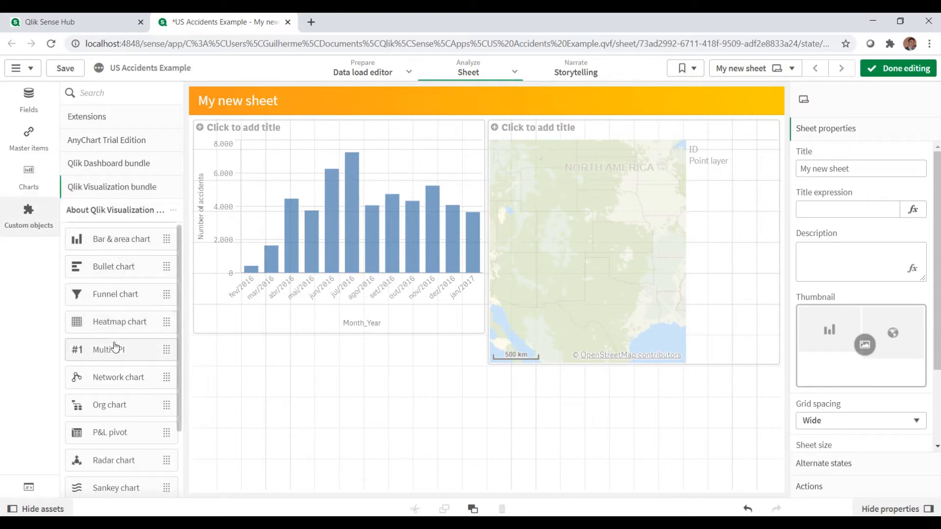
drag(96, 351, 260, 360)
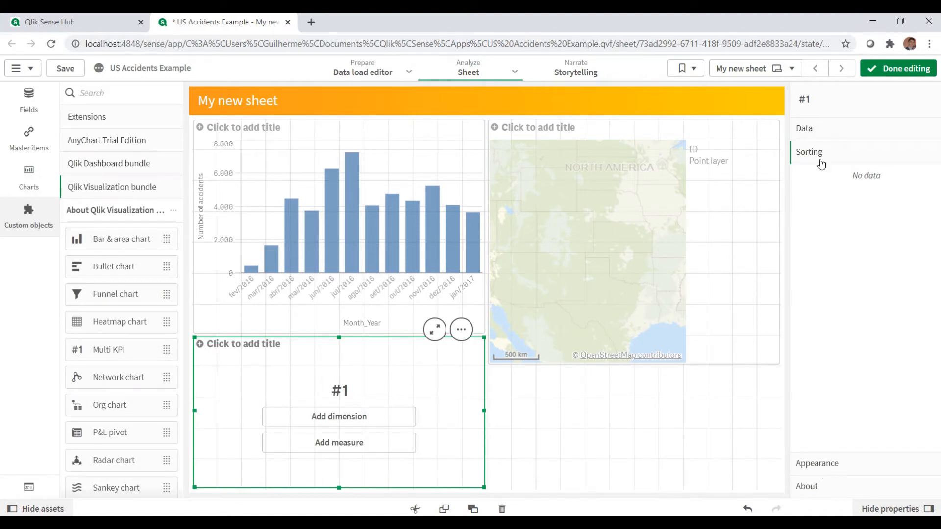
Step: Add a measure with the expression 1 to the Multi KPI
click(847, 136)
click(847, 229)
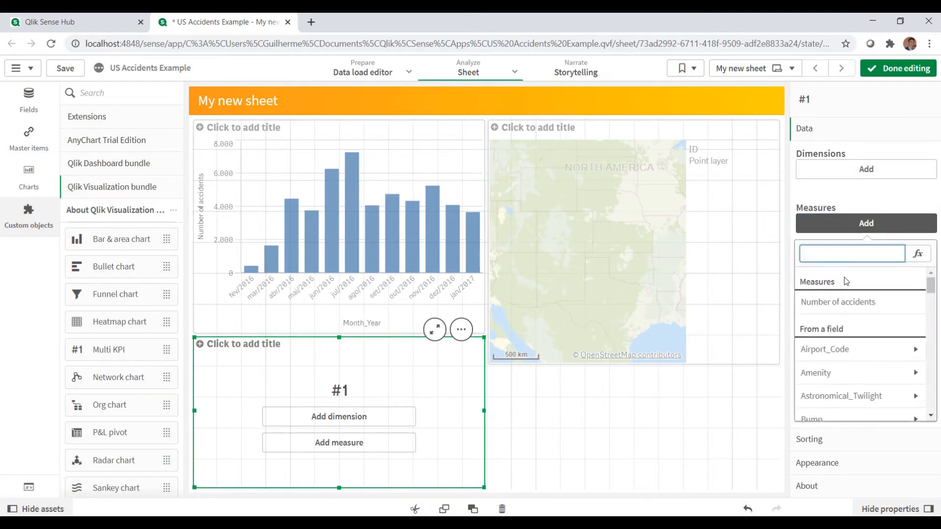
click(872, 202)
click(870, 229)
text(1)
key(Return)
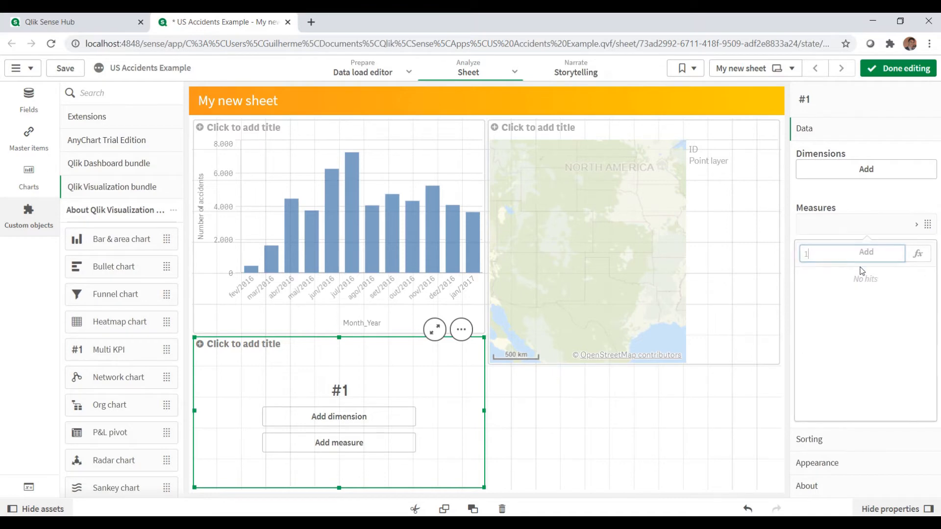
Step: Hide both the label and the value of the Multi KPI's measure
click(877, 234)
scroll(853, 306, down, 4)
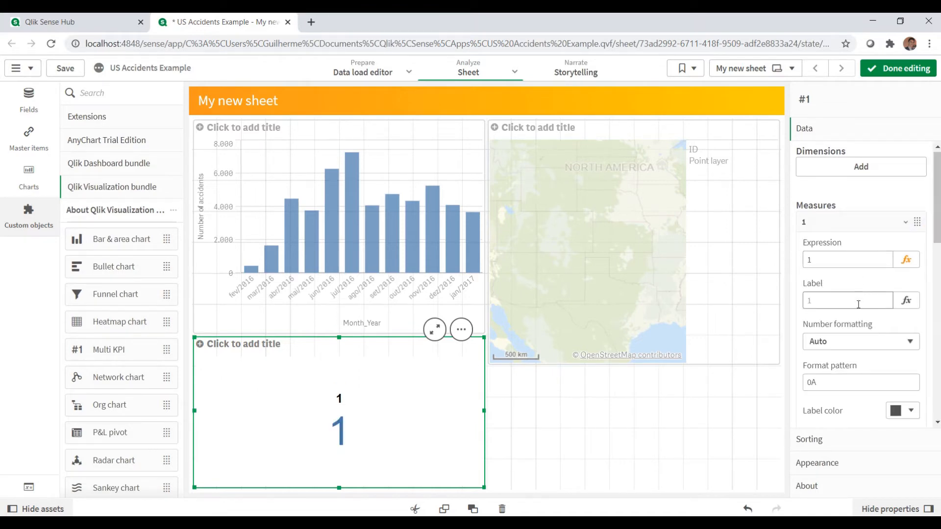
click(810, 323)
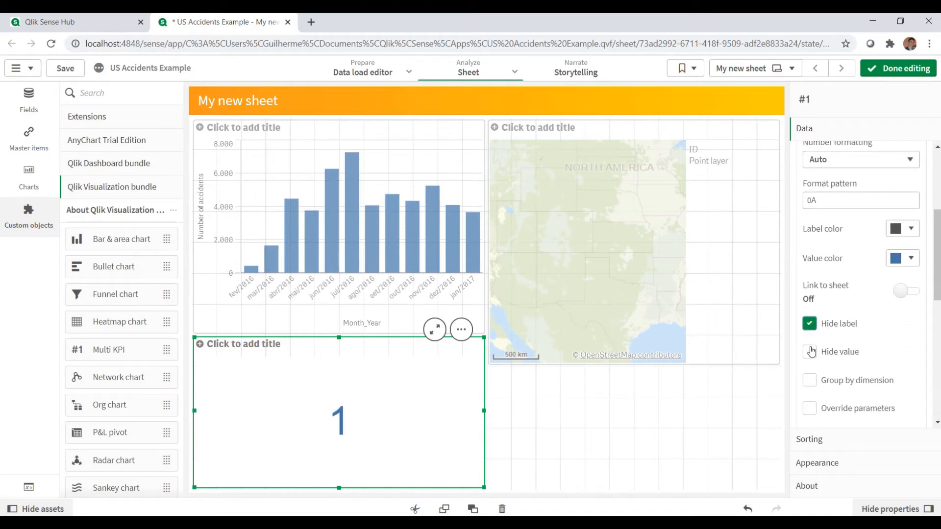
click(809, 352)
scroll(848, 252, up, 5)
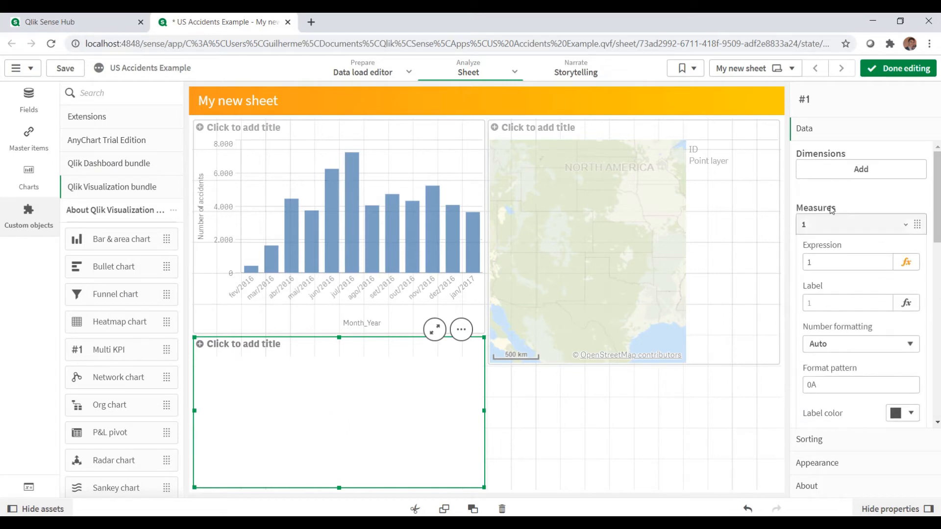
click(815, 220)
Step: Open the Multi KPI's appearance settings, reselect the full gradient CSS in the Fundo gradiente Notepad file for copying, and return to Qlik Sense
click(845, 486)
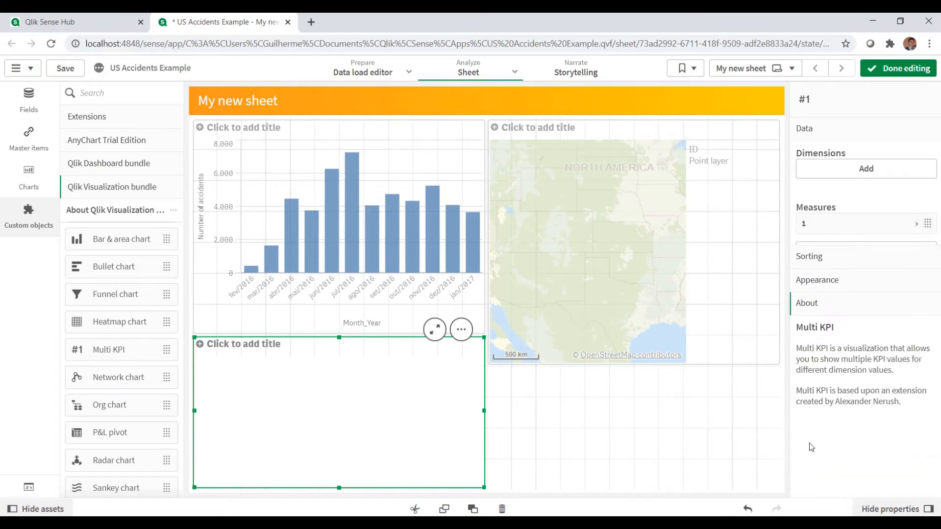
click(837, 175)
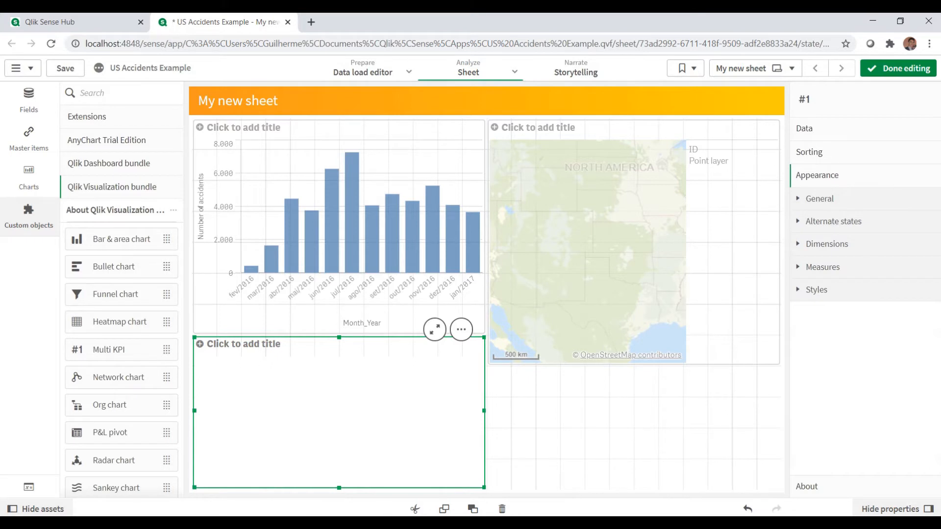
key(alt+Tab)
click(223, 150)
drag(120, 187, 33, 95)
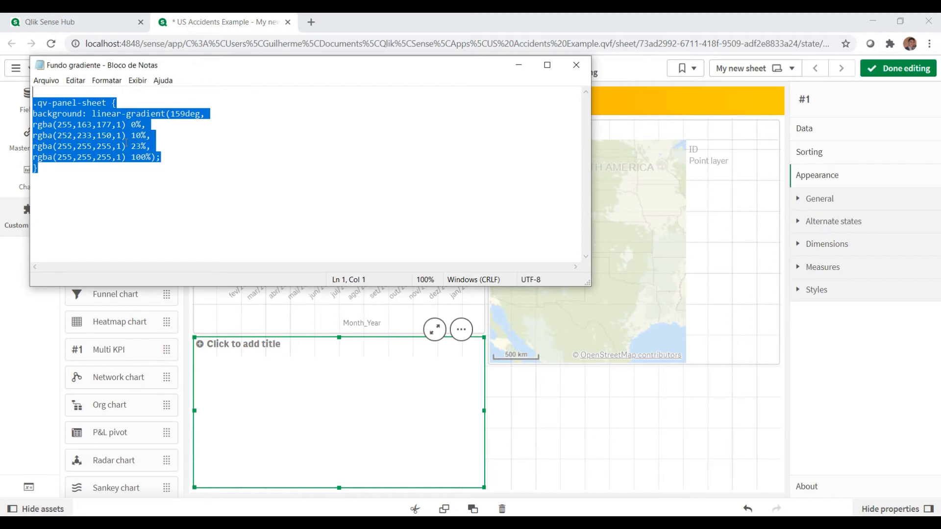
key(alt+Tab)
click(530, 413)
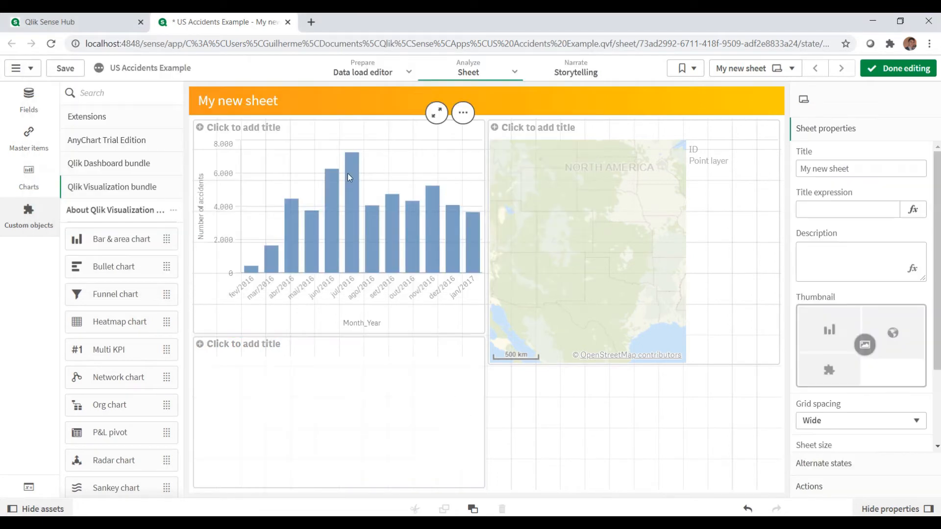
Step: Paste the .qv-panel-sheet gradient CSS into the Multi KPI's Styles (CSS) setting
click(413, 431)
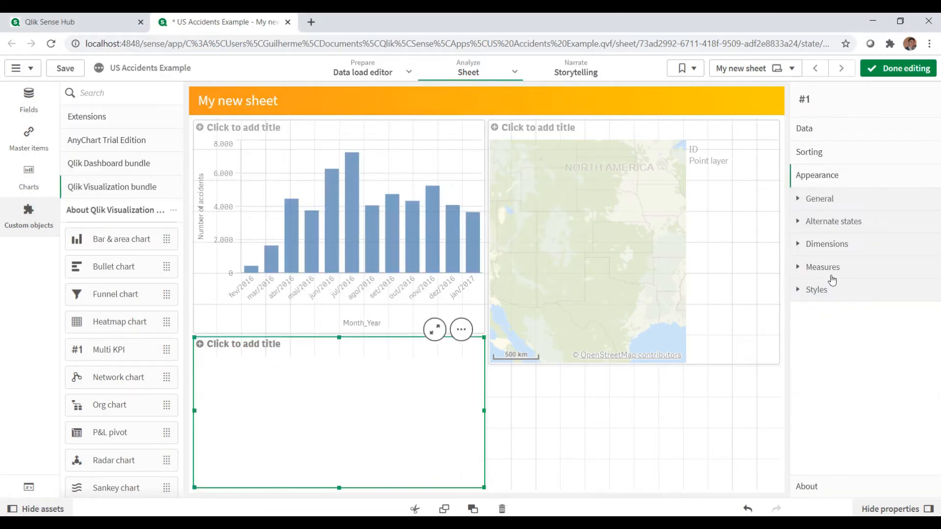
click(833, 291)
click(857, 402)
key(ctrl+v)
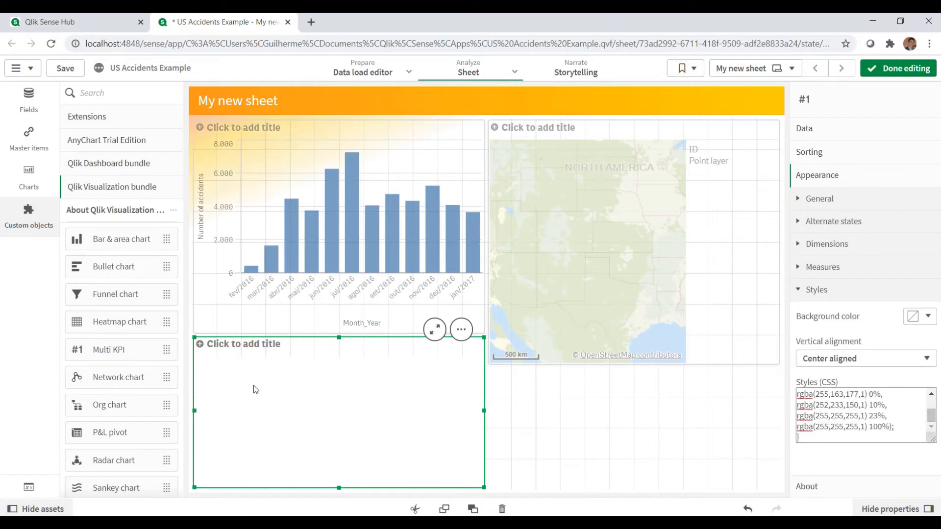
Step: Shrink the empty multi KPI object into the lower-right corner of the sheet and turn off its titles
drag(300, 393, 547, 388)
drag(489, 368, 763, 468)
click(814, 290)
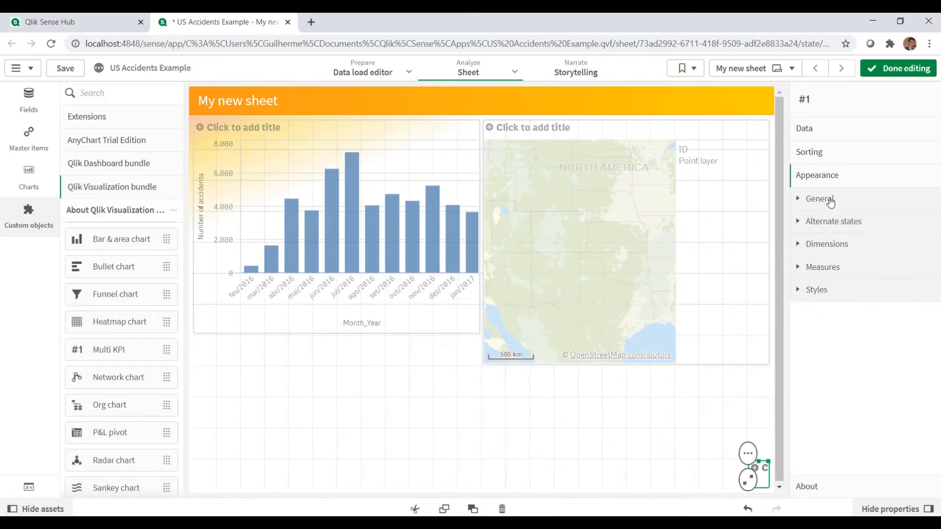
click(829, 198)
click(913, 228)
click(835, 200)
Step: Set the sheet's grid spacing to Narrow and resize the multi KPI object to a low box in the lower-right corner
click(685, 428)
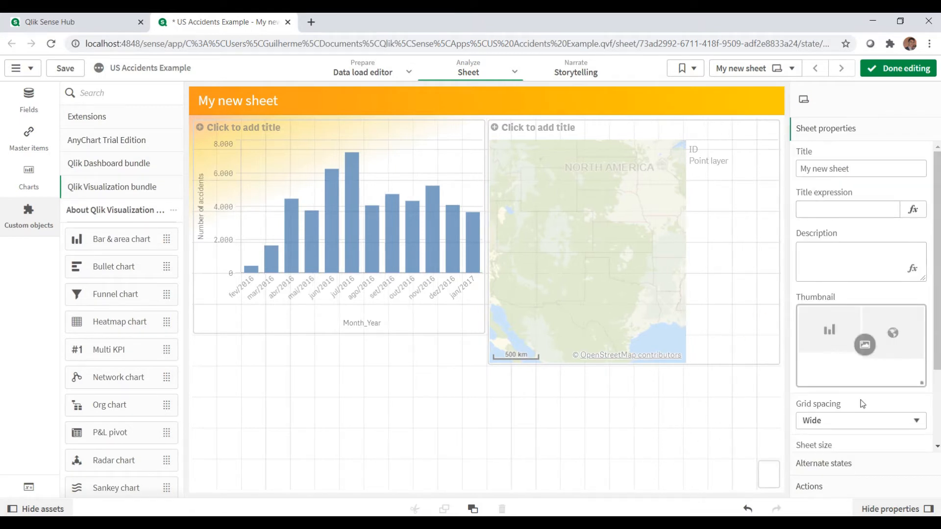
click(815, 422)
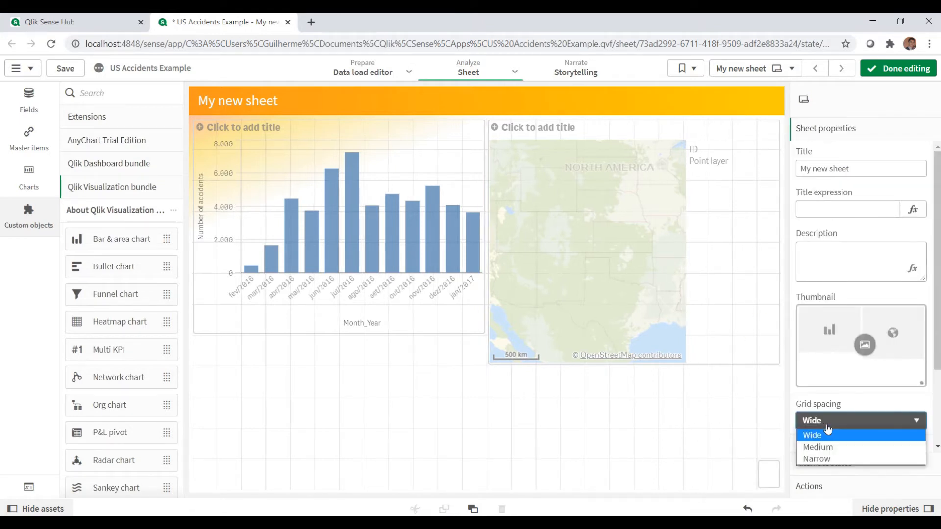
click(817, 458)
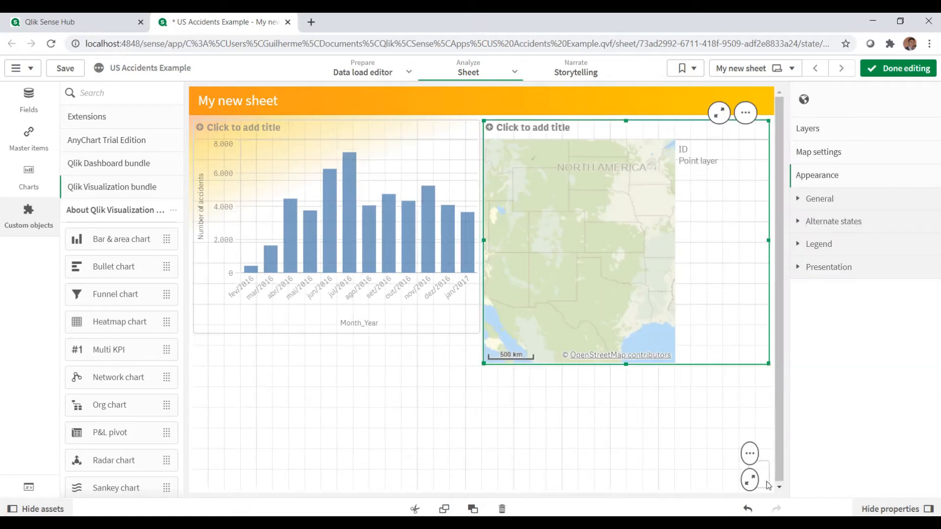
drag(764, 475, 757, 409)
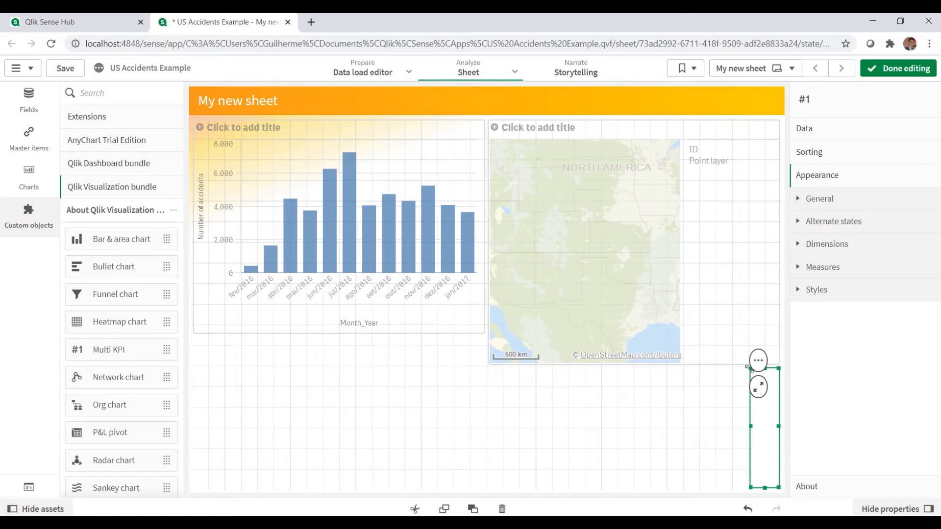
drag(778, 368, 779, 479)
Step: Extend the map's lower edge down to just above the small multi KPI object
click(642, 340)
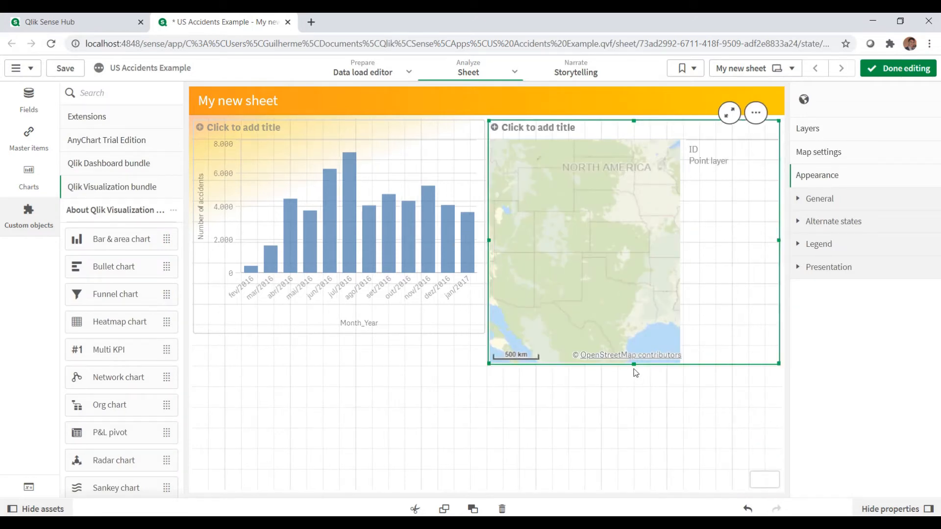
drag(634, 372, 634, 447)
click(359, 336)
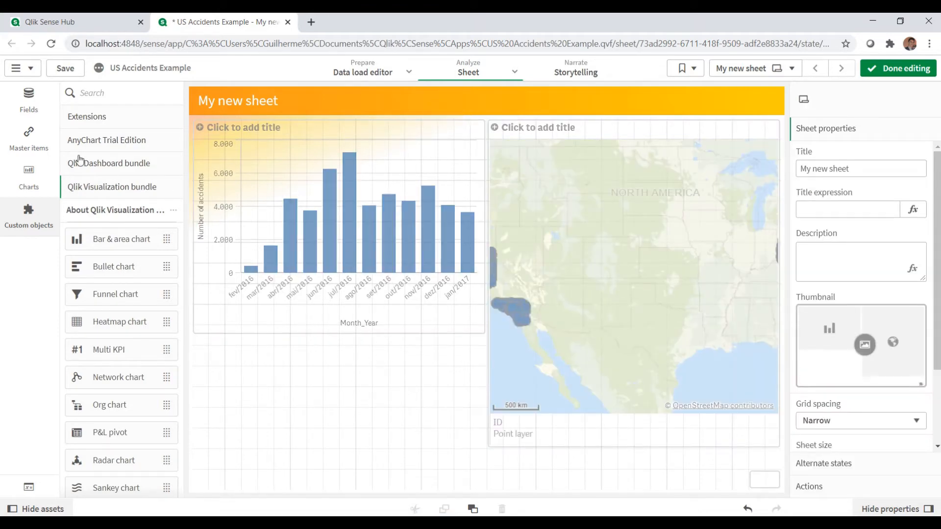
Step: Create a single master dimension from the Severity field, keeping Severity as its name
click(34, 153)
click(109, 117)
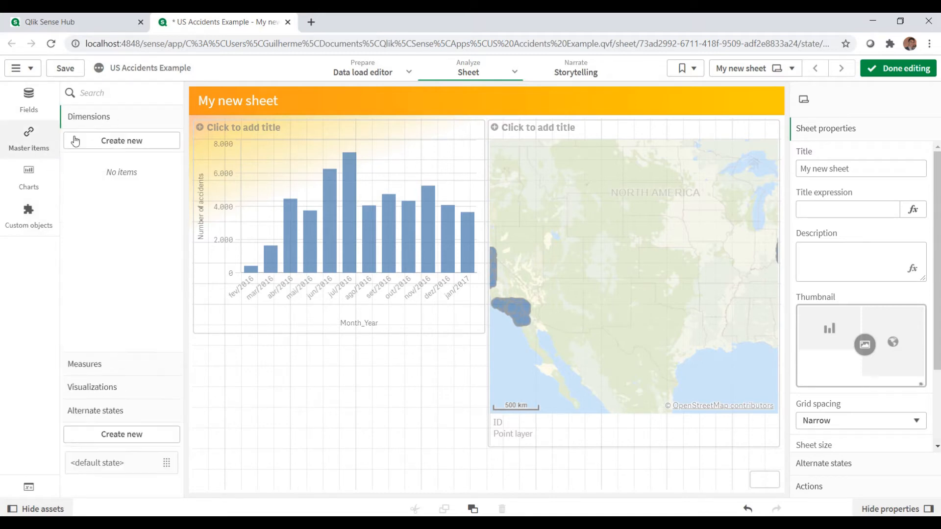
click(108, 147)
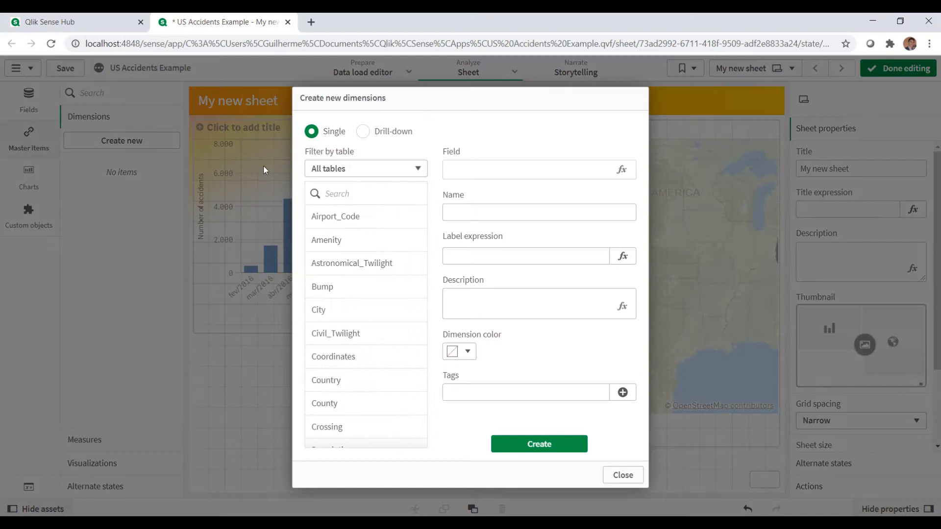
click(336, 187)
text(see)
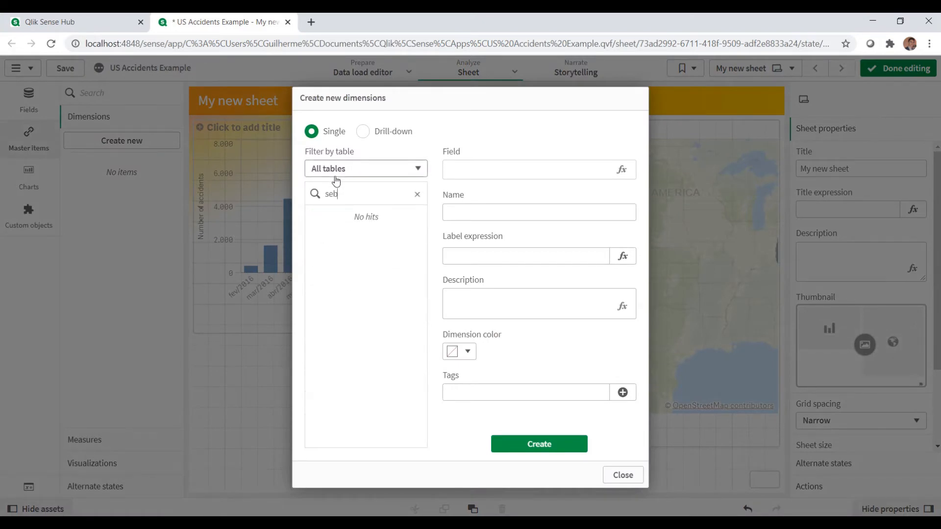
key(BackSpace)
text(ve)
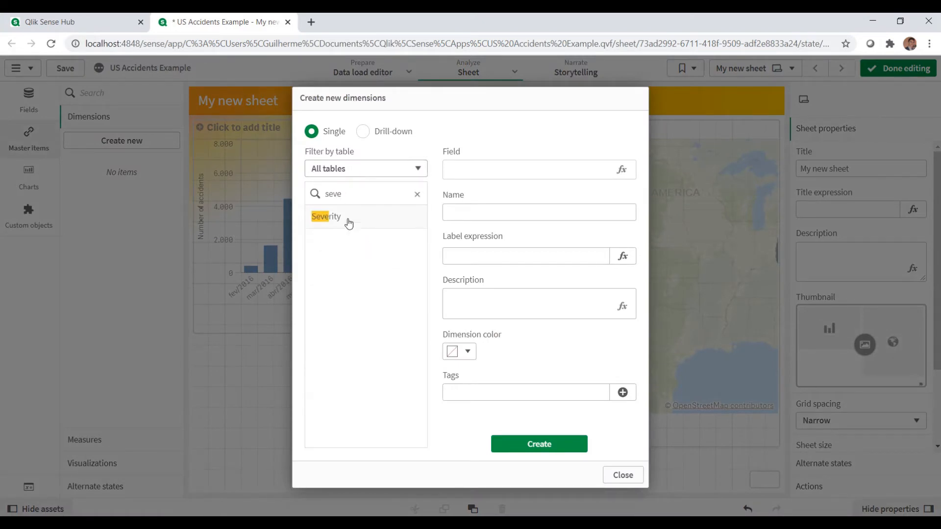
click(406, 222)
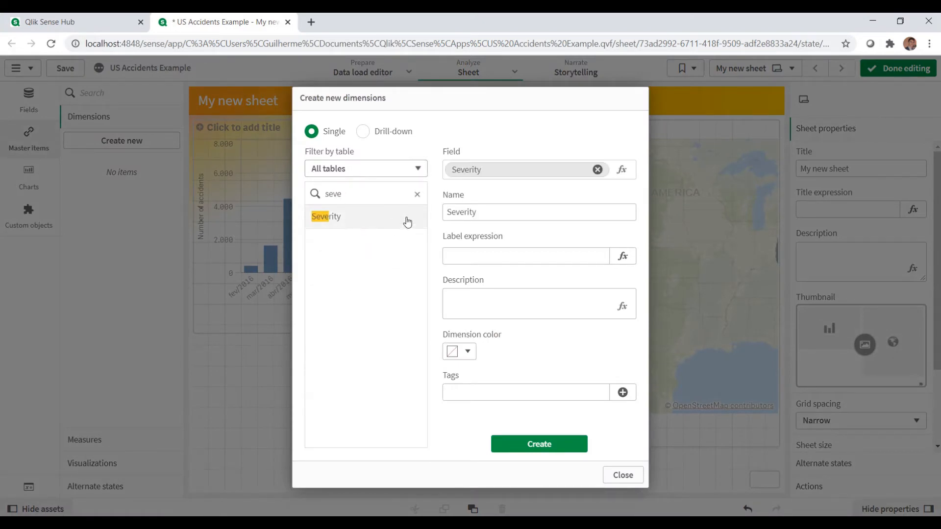
click(541, 445)
click(623, 477)
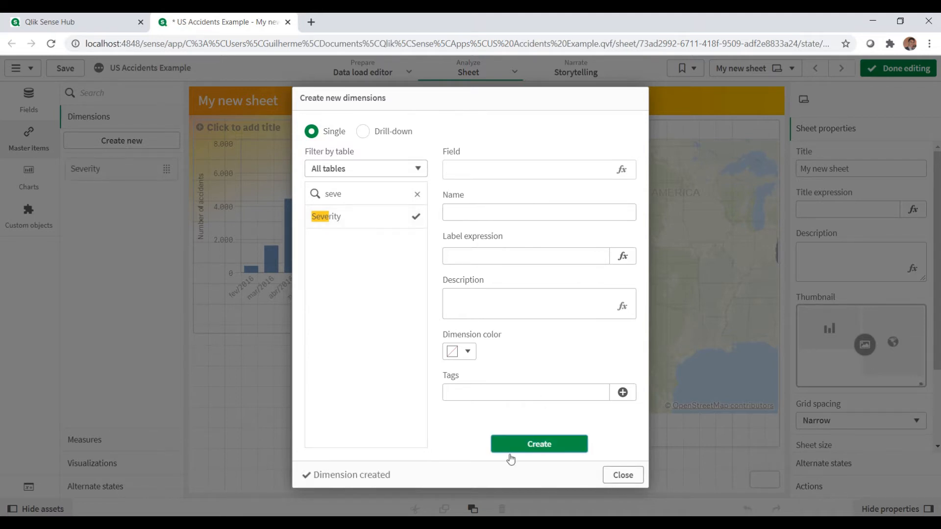
Step: Edit the Severity master dimension's value colors and assign green #82e328 to value 1
right_click(108, 173)
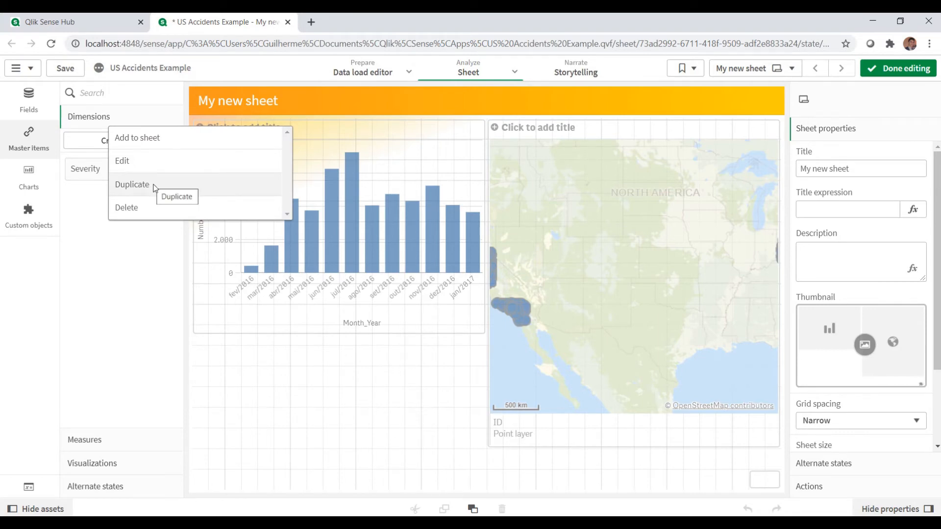
click(153, 162)
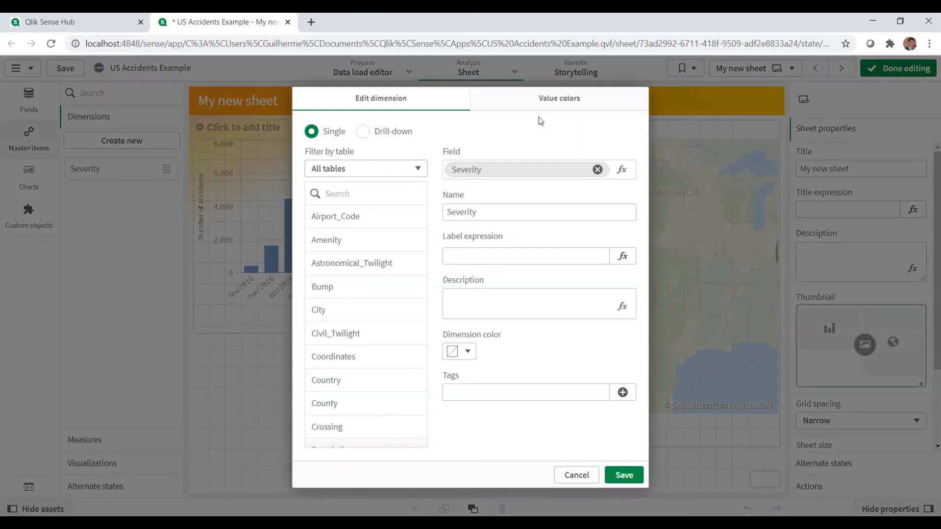
click(554, 106)
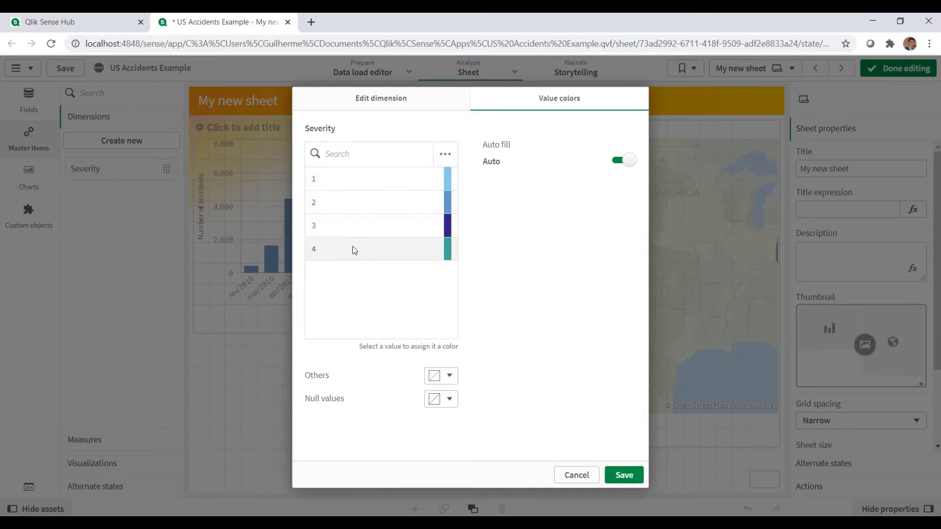
click(449, 179)
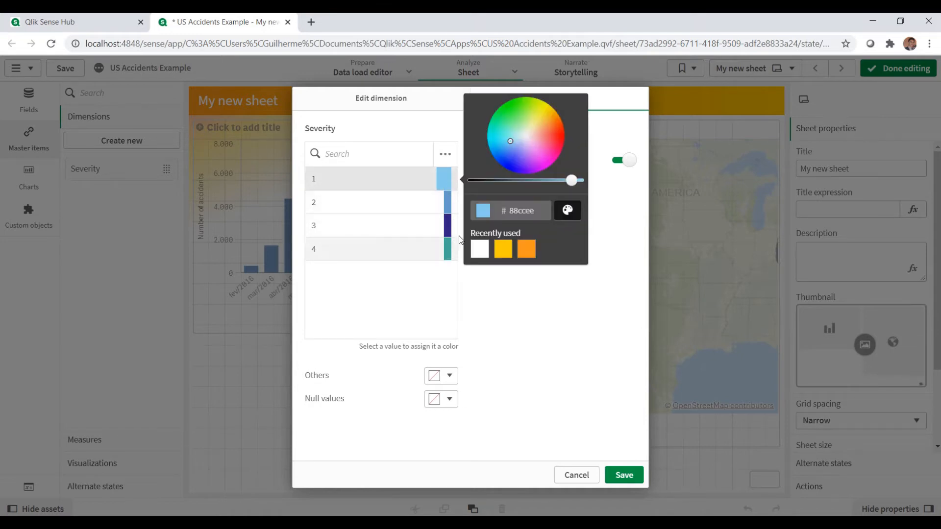
click(531, 108)
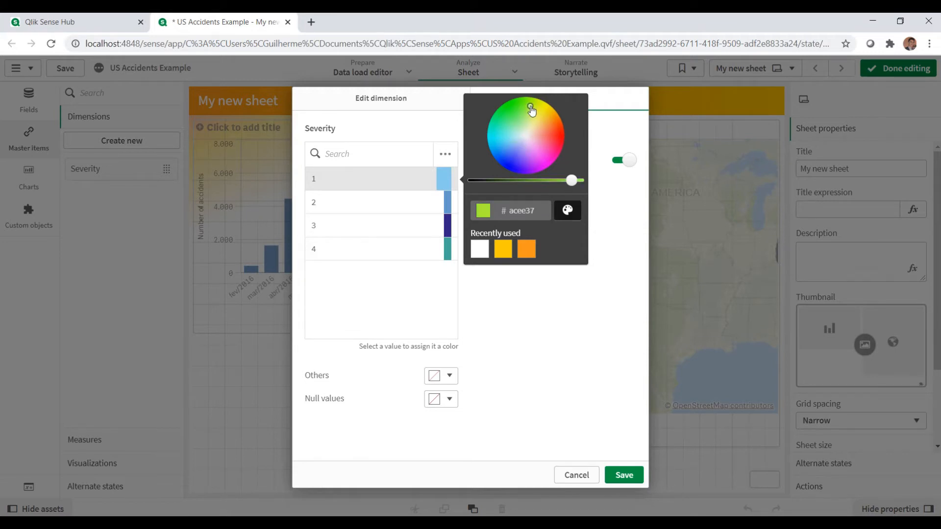
click(525, 104)
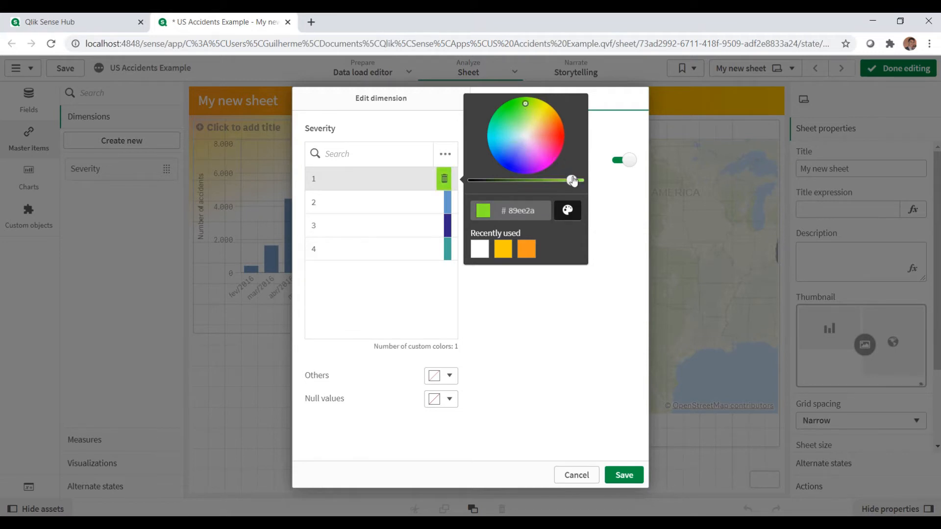
drag(573, 181, 568, 182)
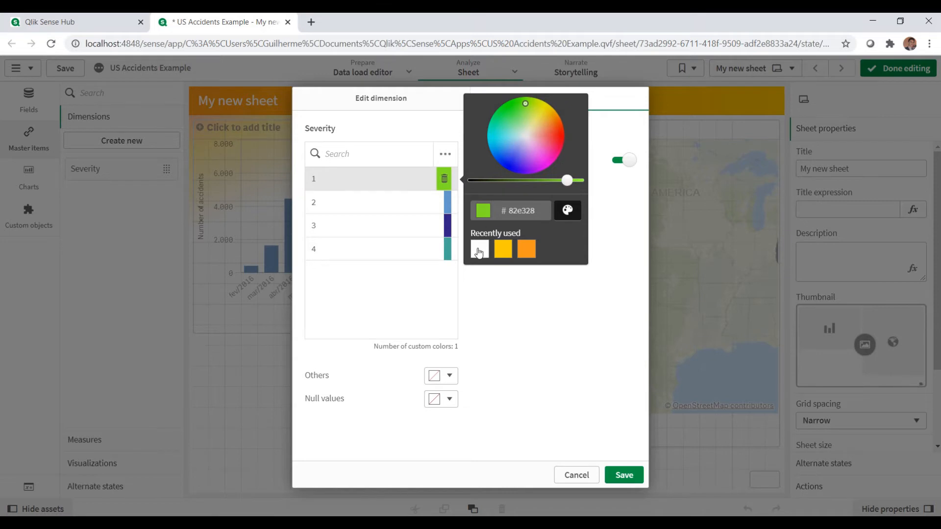
Step: Assign yellow to Severity value 2, amber to value 3 and orange-red to value 4
click(448, 204)
click(537, 147)
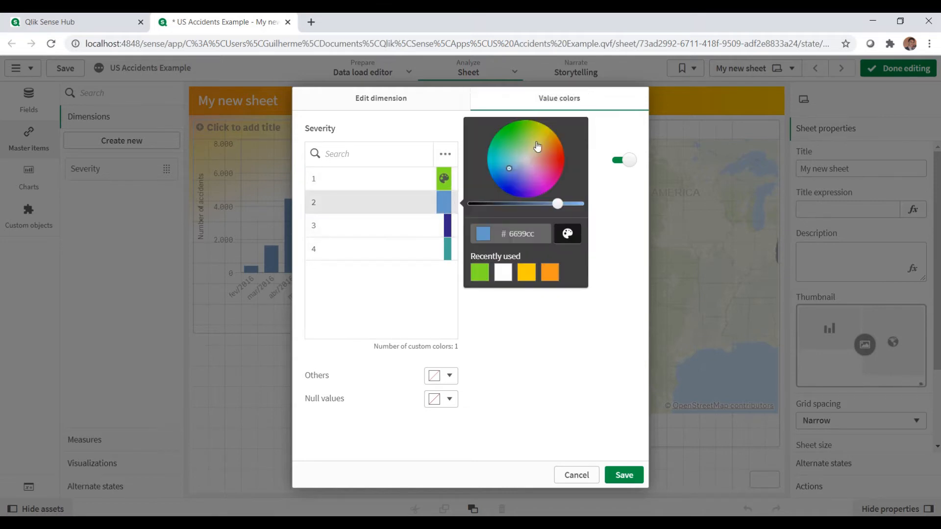
click(447, 226)
click(480, 296)
click(555, 191)
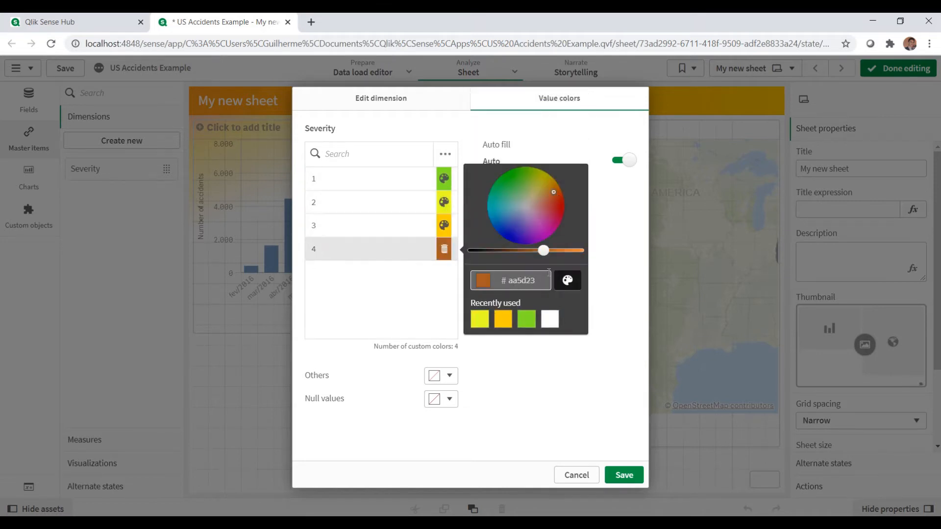
click(560, 202)
drag(541, 250, 574, 228)
Step: Change the color of Severity value 3 to #fed334 and save the master dimension
click(444, 225)
click(568, 258)
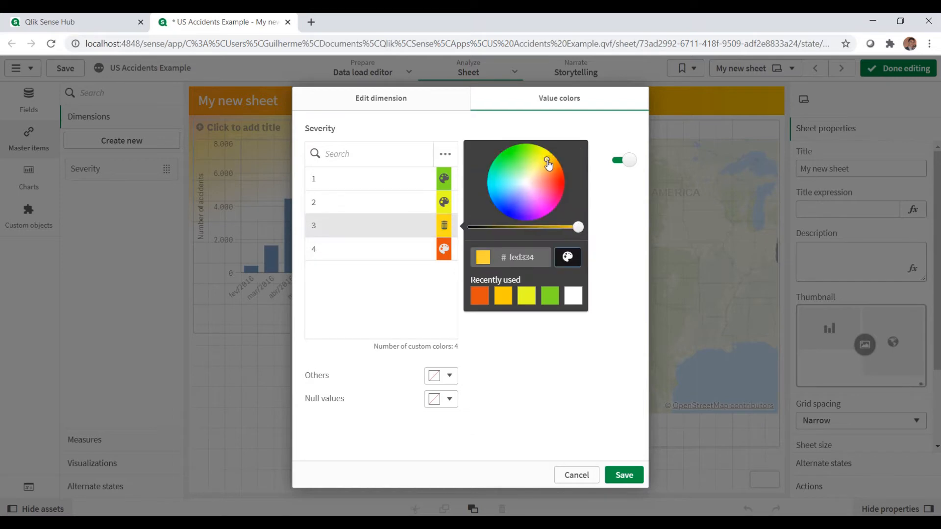
click(586, 458)
click(623, 475)
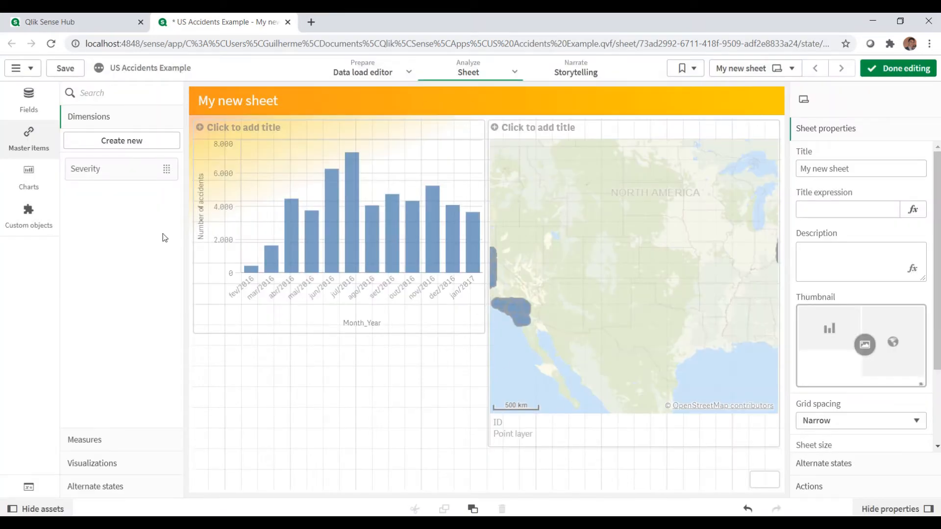
Step: Add the Severity master dimension to the accidents bar chart as its second dimension
click(317, 278)
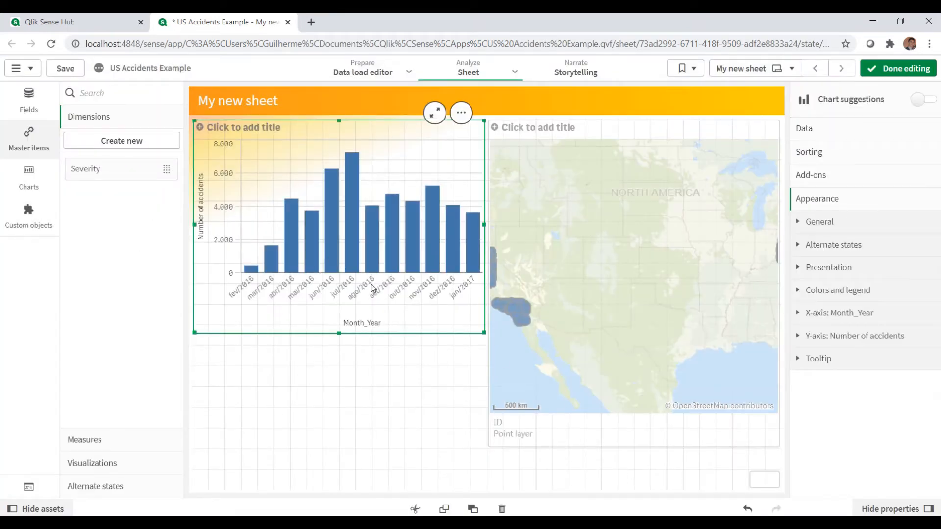
click(804, 128)
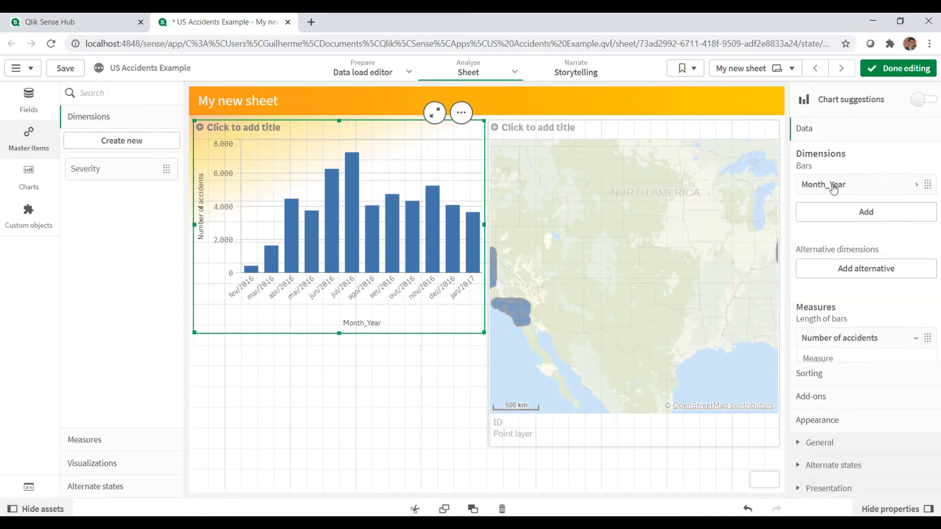
click(841, 215)
text(Seve)
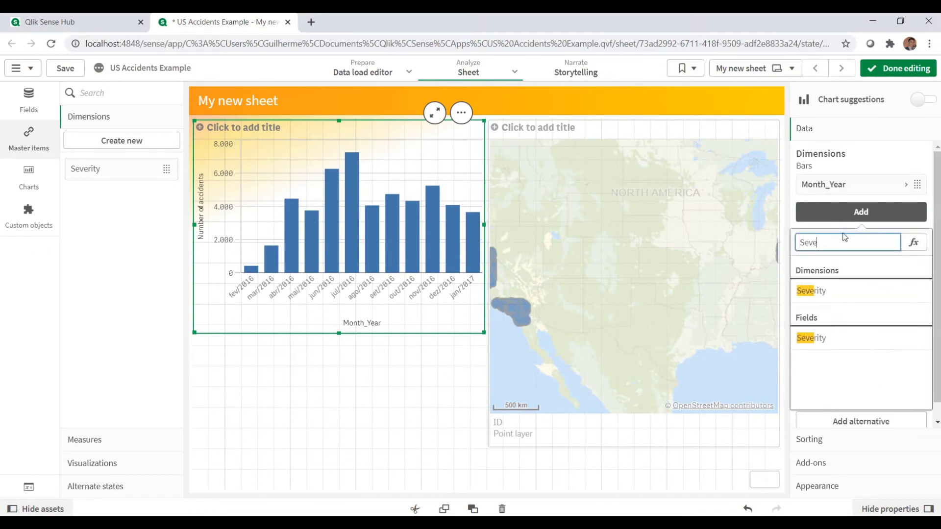
click(811, 291)
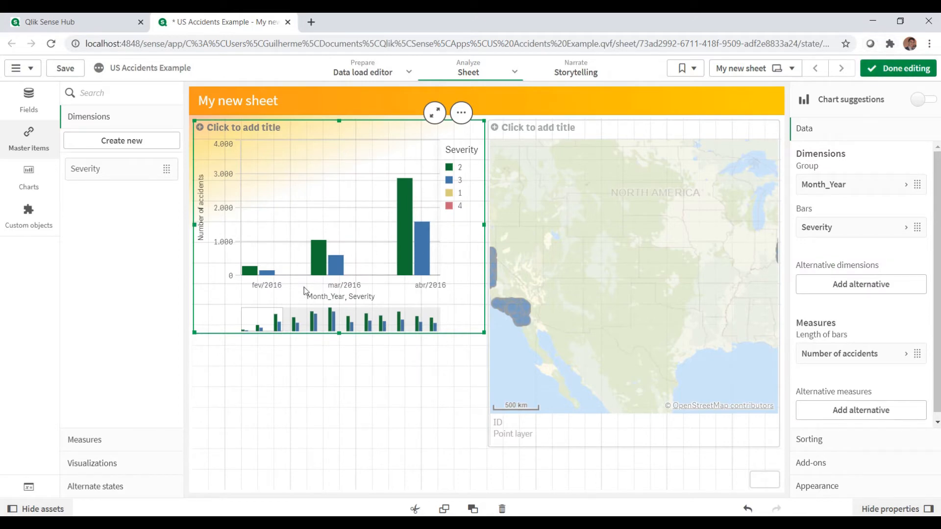
Step: Change the bar chart's presentation from grouped to stacked bars
click(831, 487)
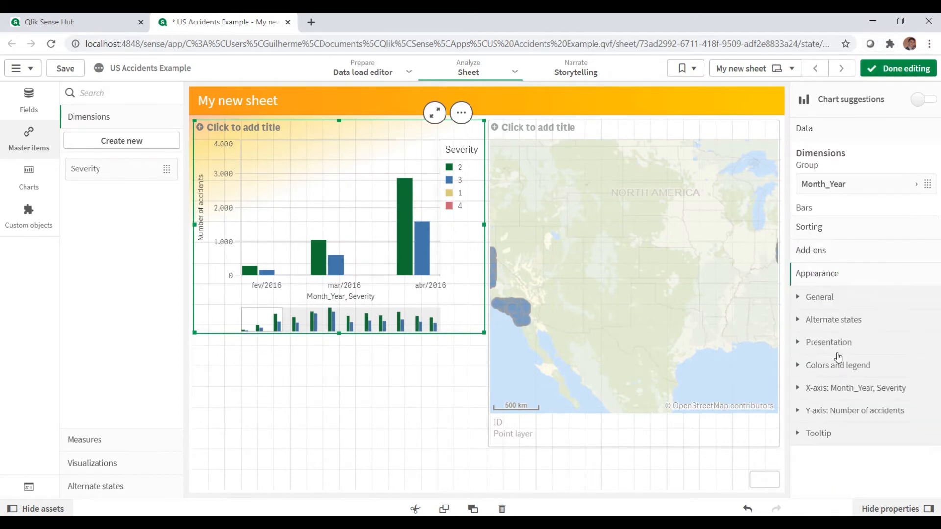
click(833, 269)
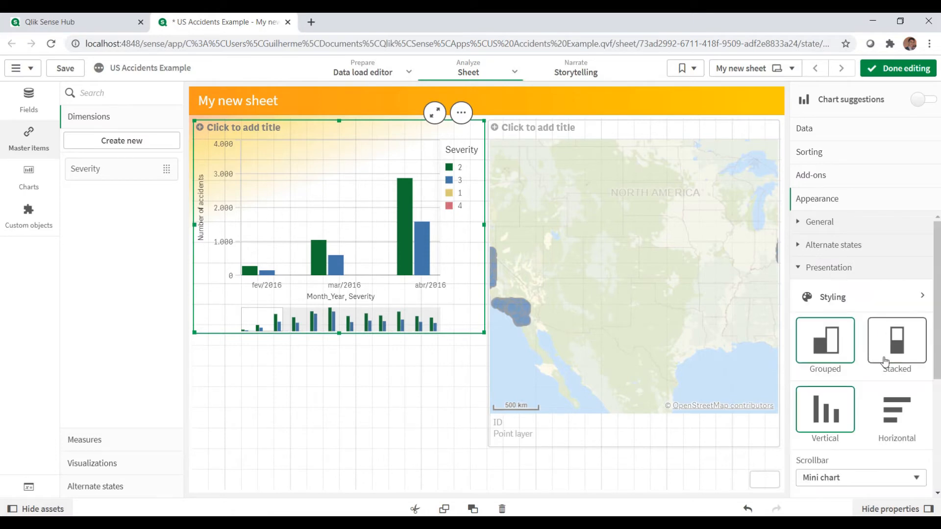
click(898, 351)
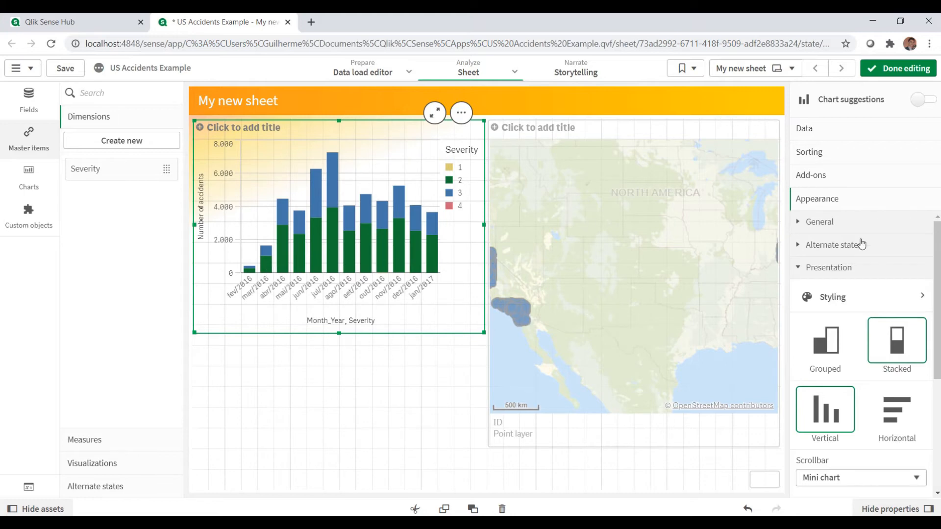
click(819, 274)
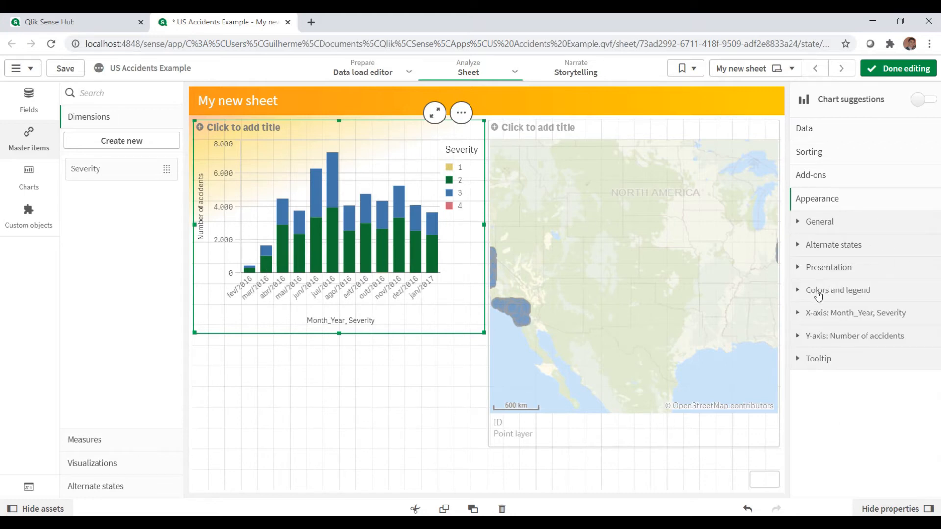
Step: Switch the bar chart to custom colors by the Severity dimension with library colors, and finish editing the sheet
click(816, 293)
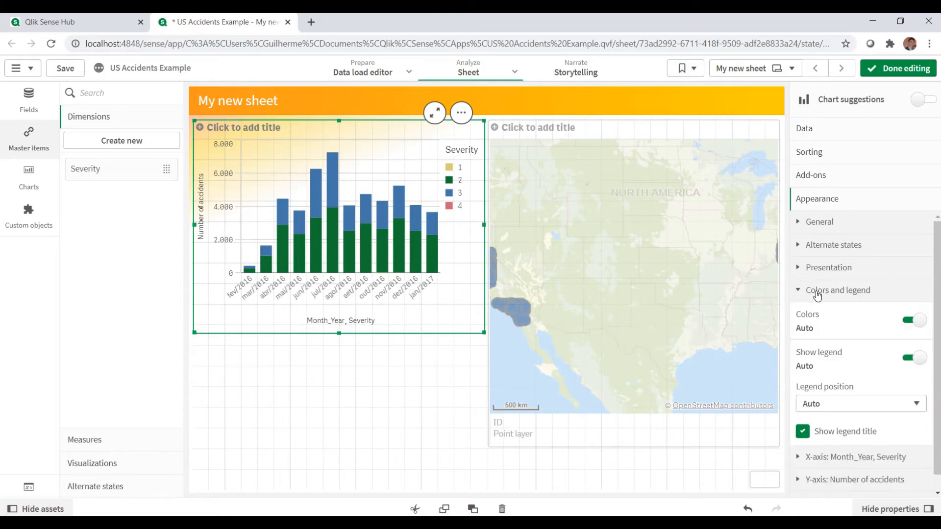
click(913, 321)
click(843, 352)
click(843, 380)
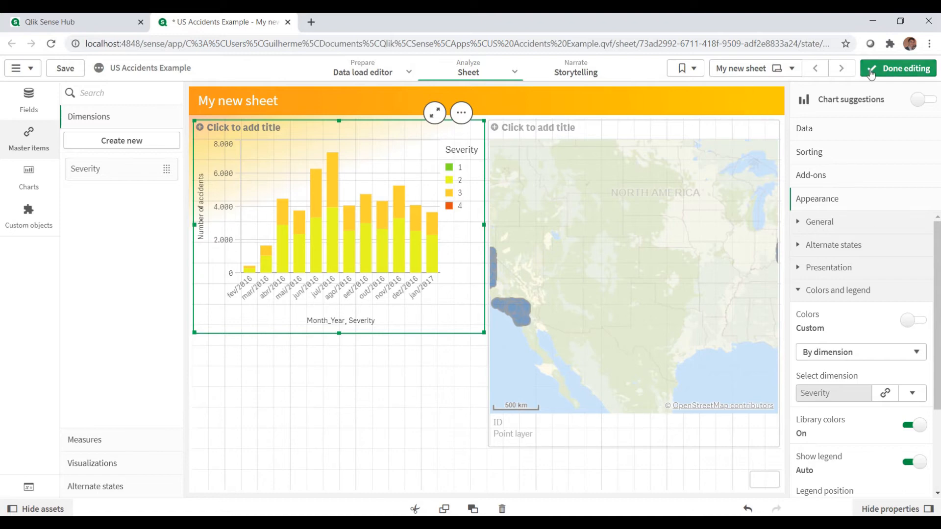
click(898, 68)
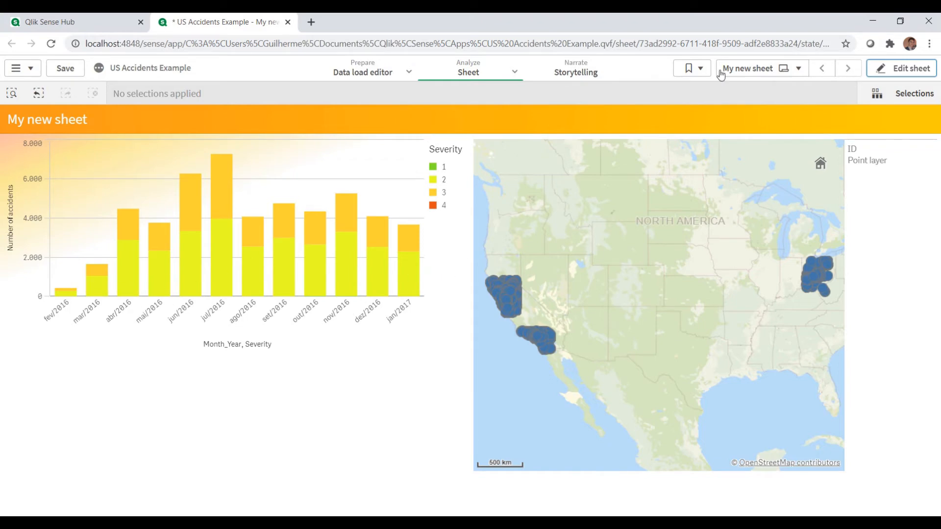
Step: Reopen the sheet for editing and turn on value labels for the stacked accidents bar chart
click(889, 69)
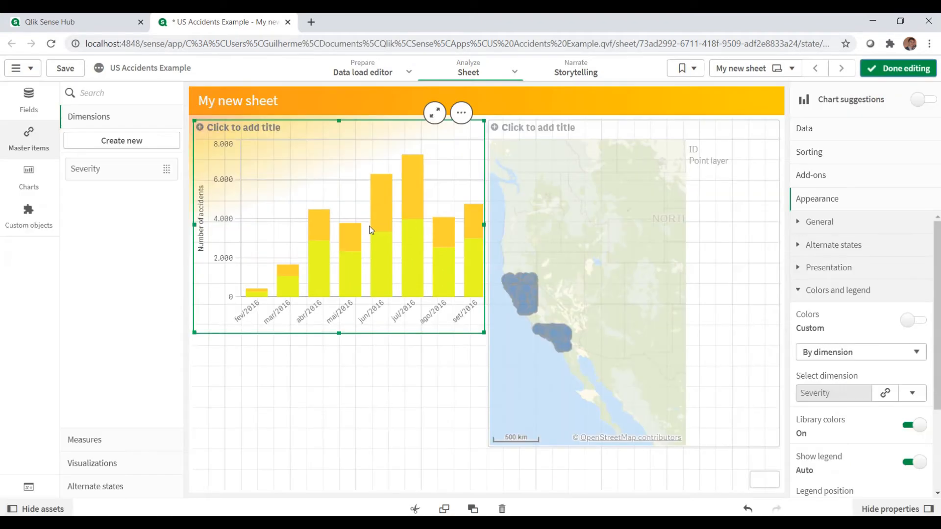
click(832, 291)
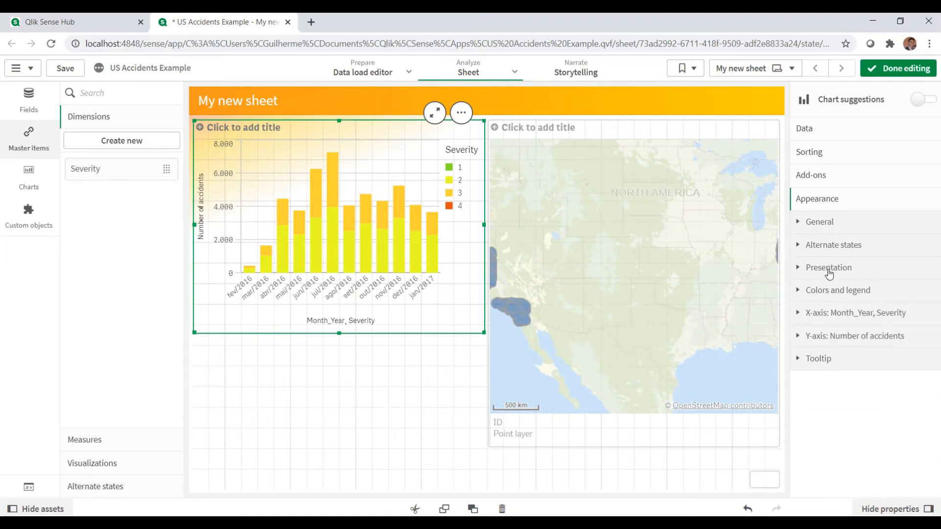
click(832, 269)
scroll(850, 347, down, 2)
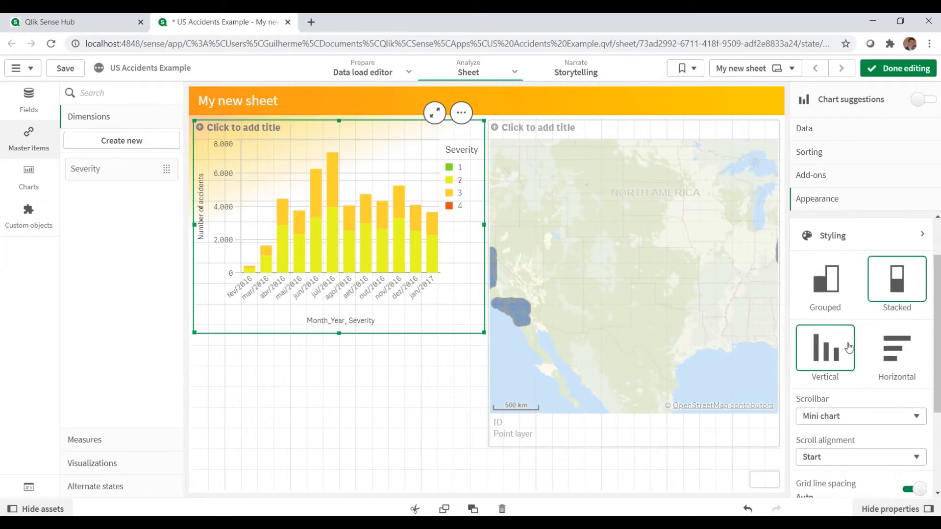
scroll(865, 358, down, 3)
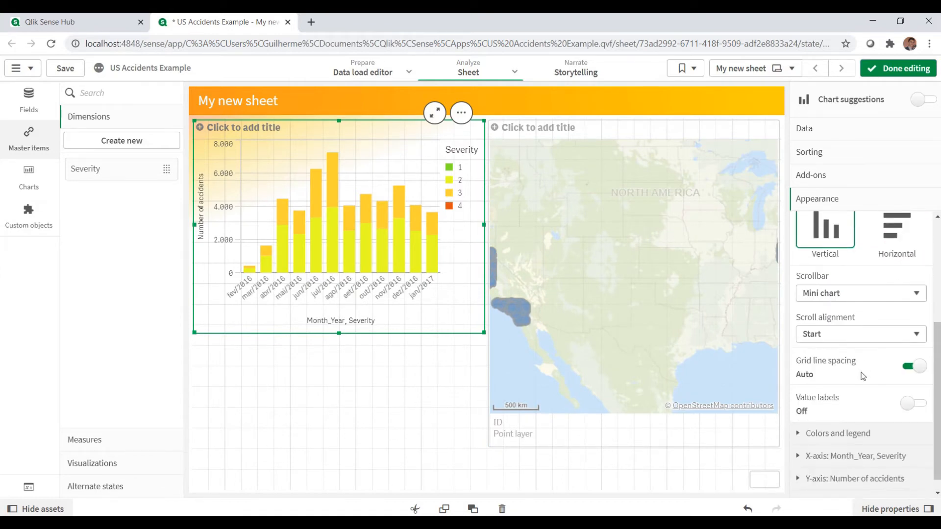
click(909, 405)
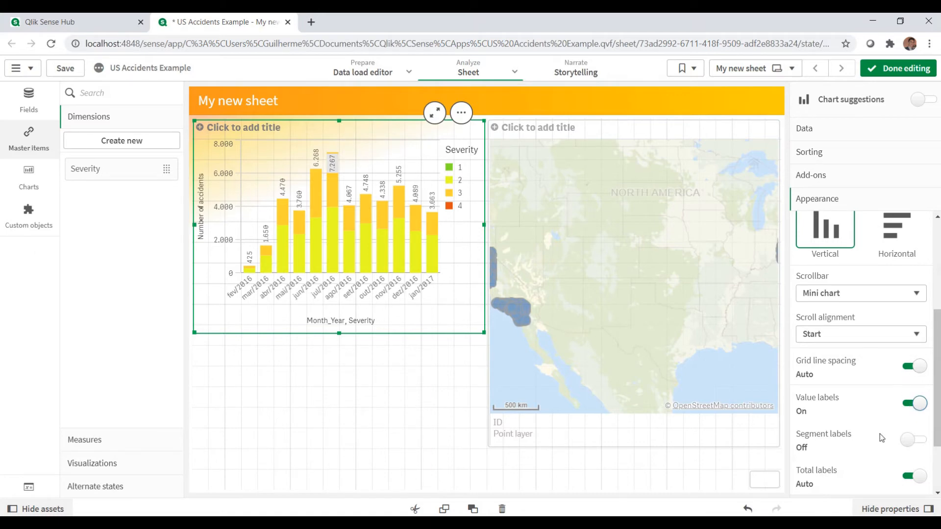
scroll(880, 434, down, 1)
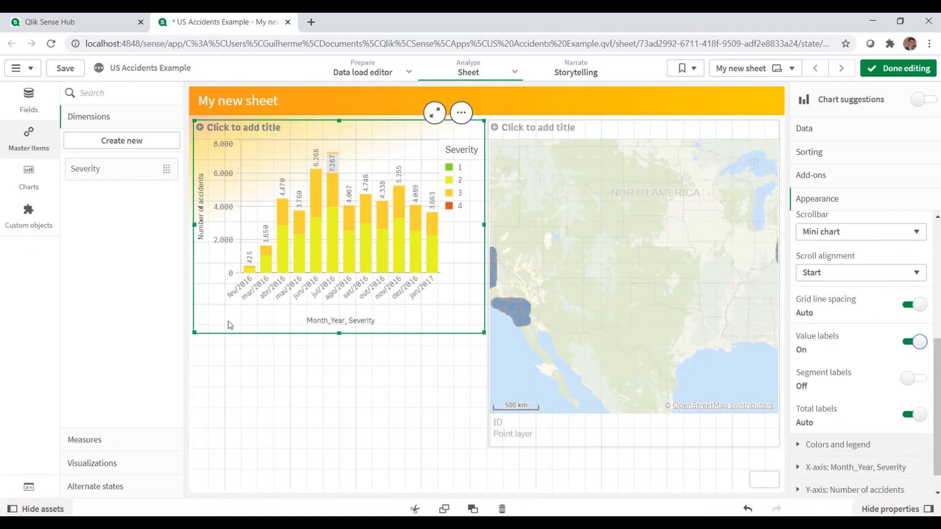
Step: Switch off the bar chart's automatic grid line spacing and remove its grid lines
click(915, 304)
click(861, 337)
click(857, 351)
click(829, 267)
Step: Set the labels and title of the bar chart's Y-axis to Title only
click(844, 336)
click(853, 374)
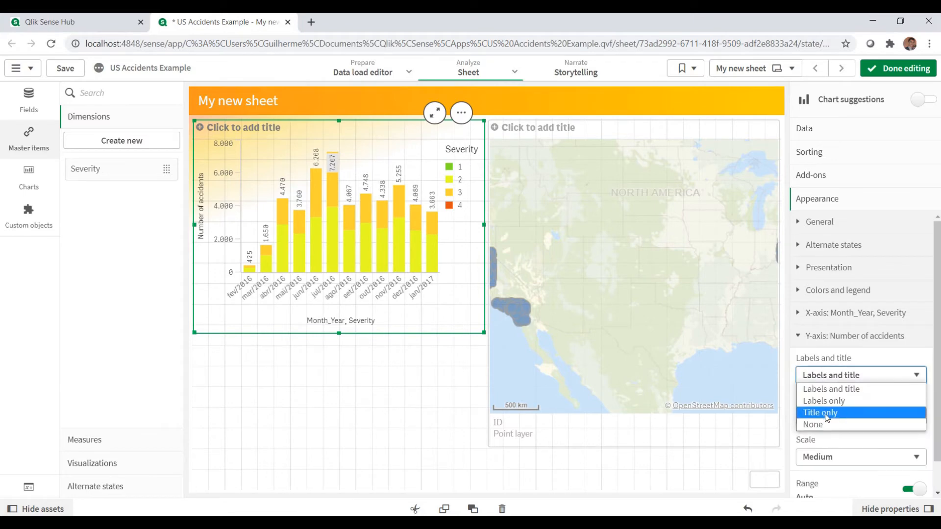
click(825, 414)
Step: Reduce the bar chart's height and paste a copy of the chart into the space beneath it
drag(339, 333, 339, 303)
click(392, 225)
key(ctrl+c)
click(425, 308)
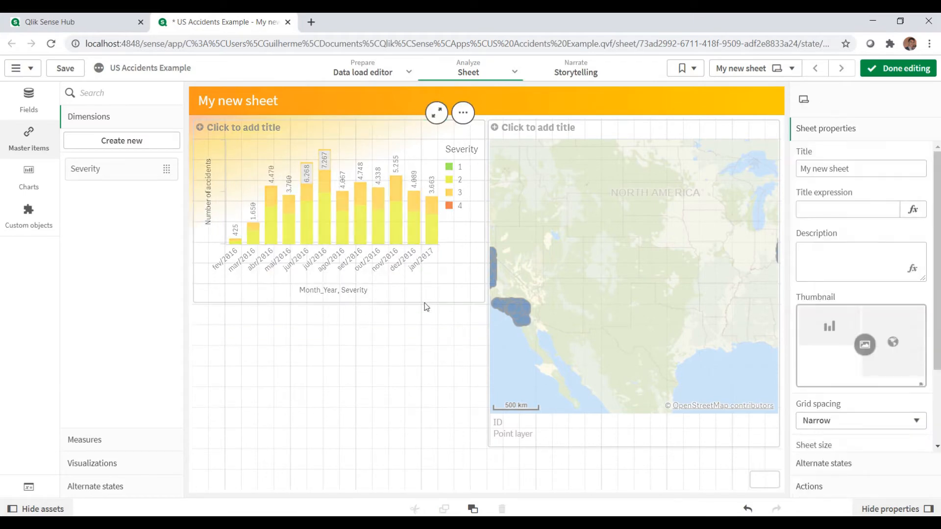
key(ctrl+v)
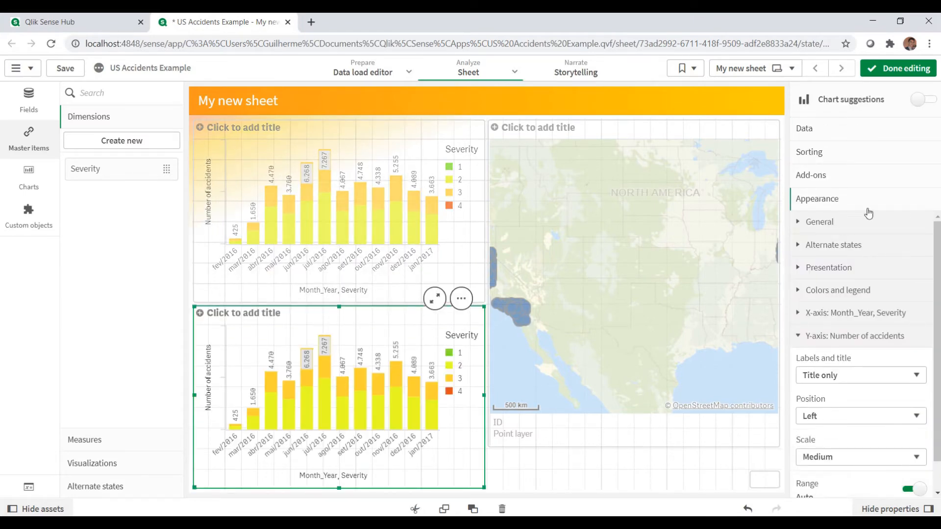
Step: Replace the Month_Year dimension with City in the copied bar chart
click(841, 132)
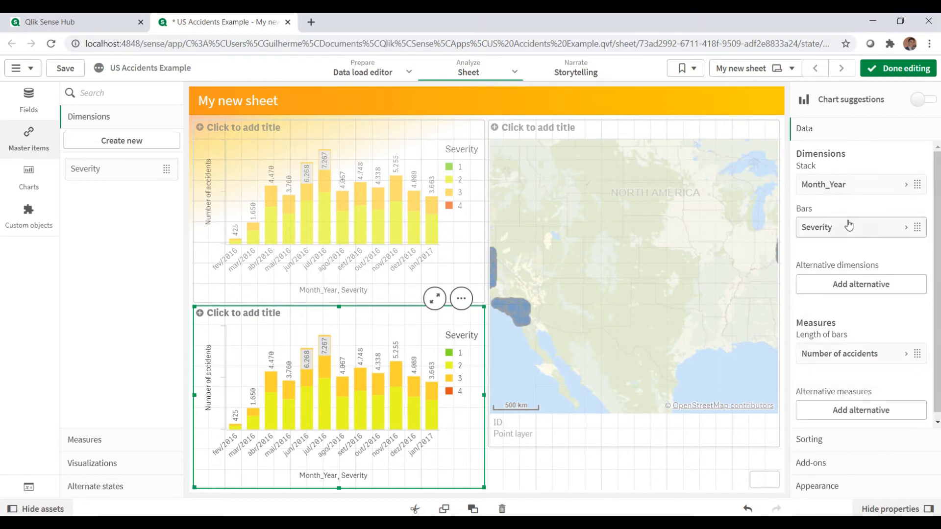
click(841, 185)
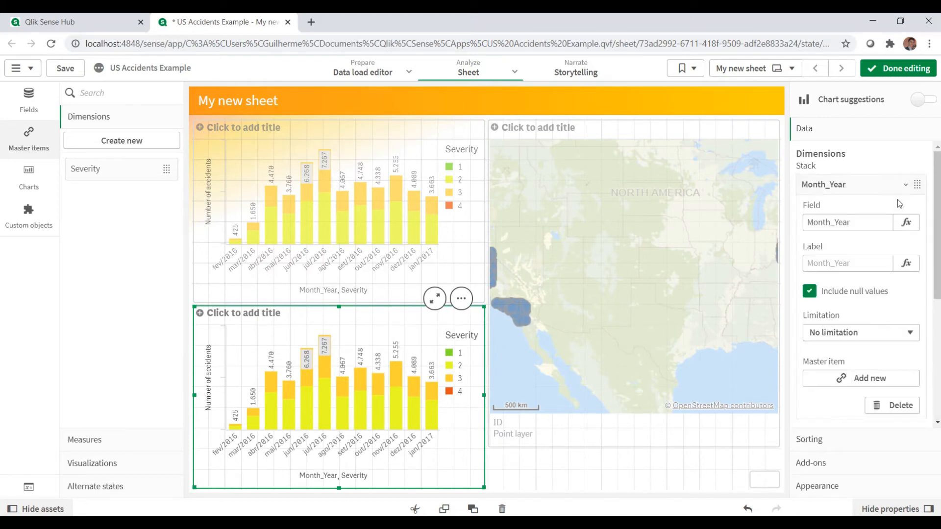
double_click(871, 222)
text(City)
key(Tab)
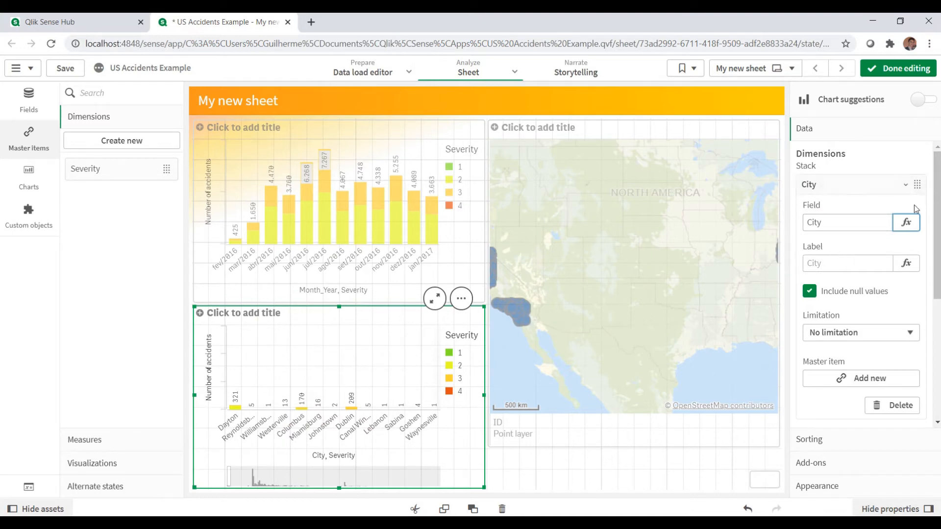
click(859, 192)
click(857, 356)
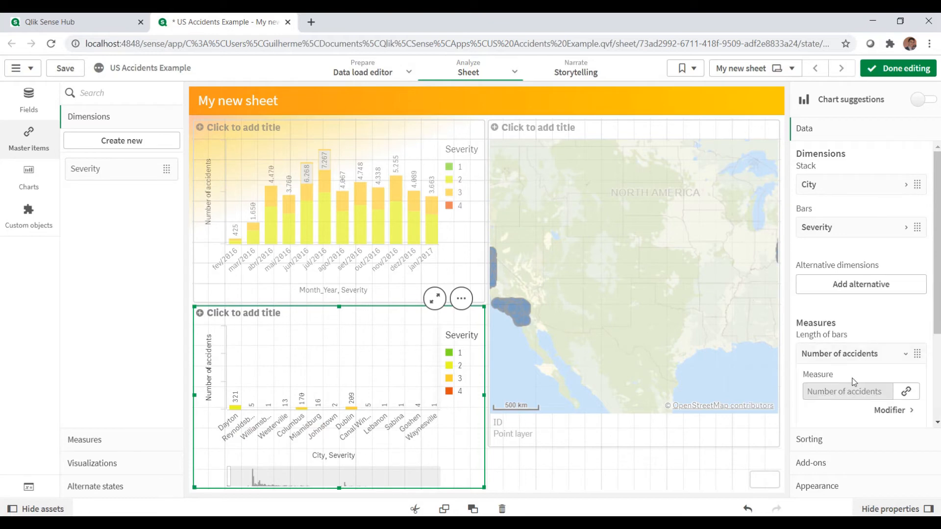
click(882, 361)
Step: Sort the copied chart's City dimension by the expression Count(distinct ID) in descending order
click(810, 439)
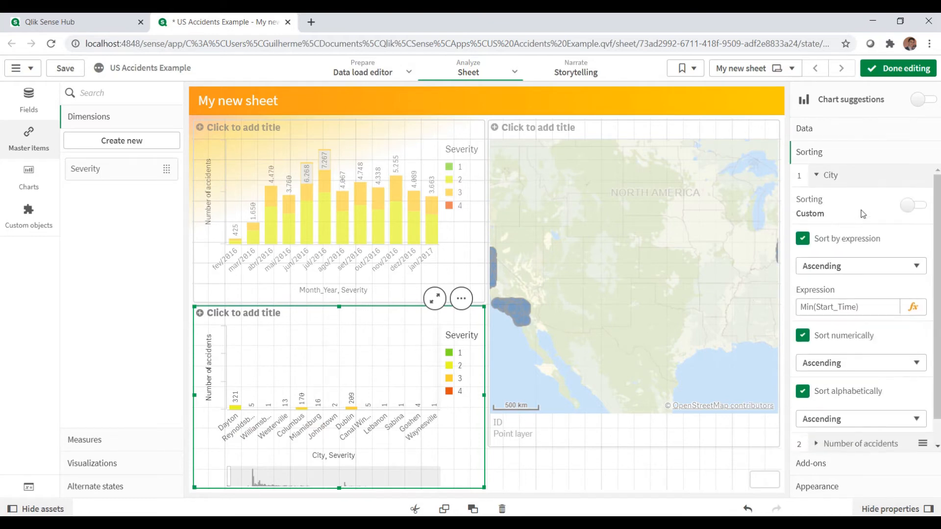
drag(861, 307, 747, 267)
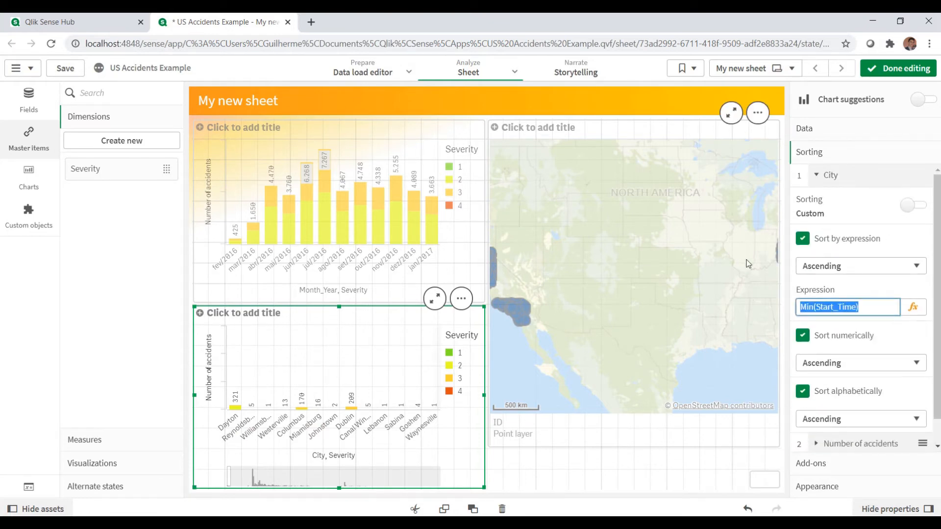
text(Count(d)
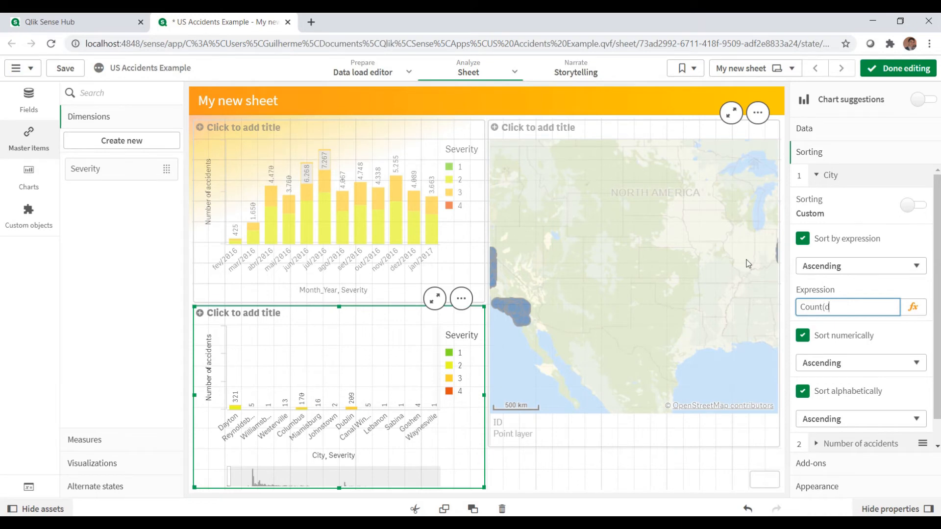
text(istinct ID))
key(Return)
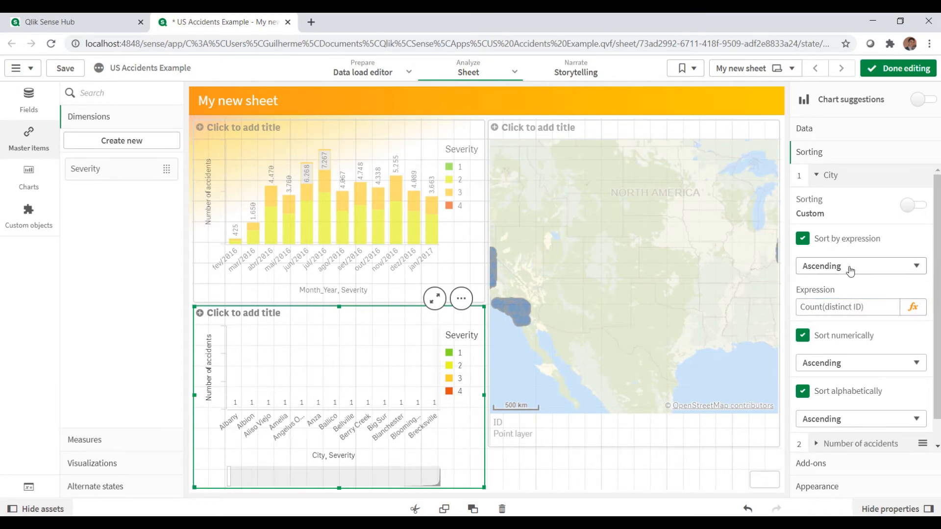
click(851, 271)
click(828, 292)
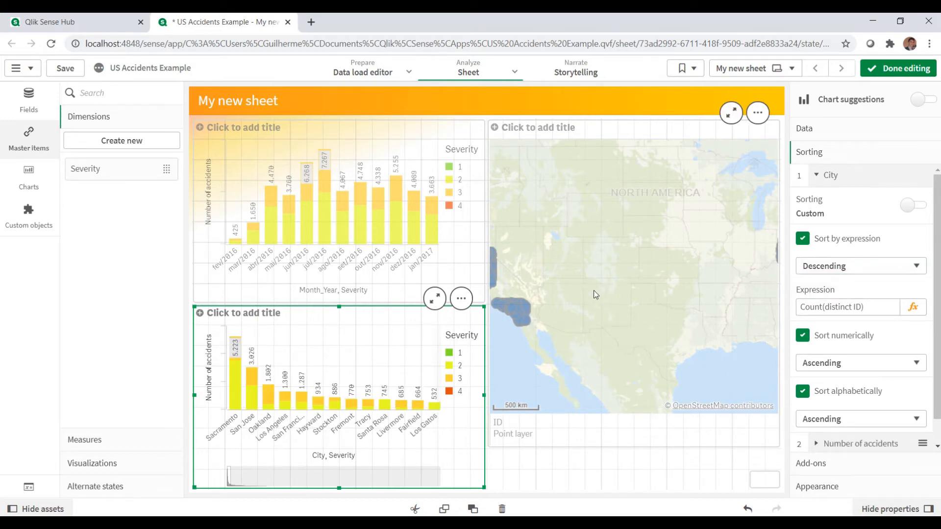
click(829, 174)
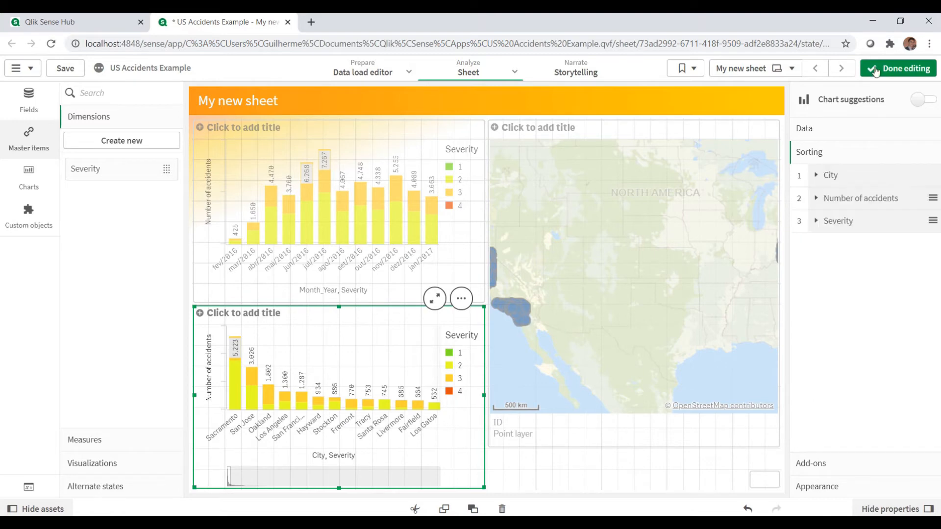
Step: Finish editing the sheet and filter it to Sacramento from the city bar chart
click(876, 72)
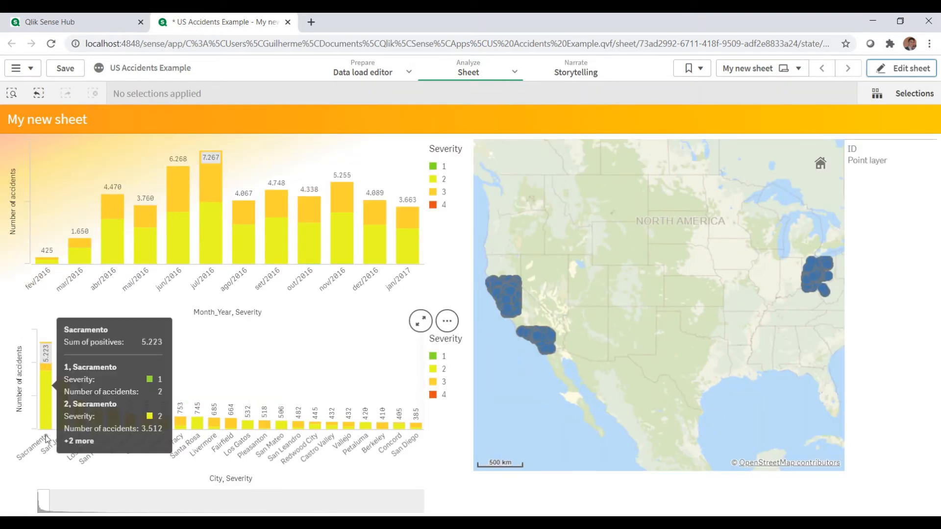
click(46, 392)
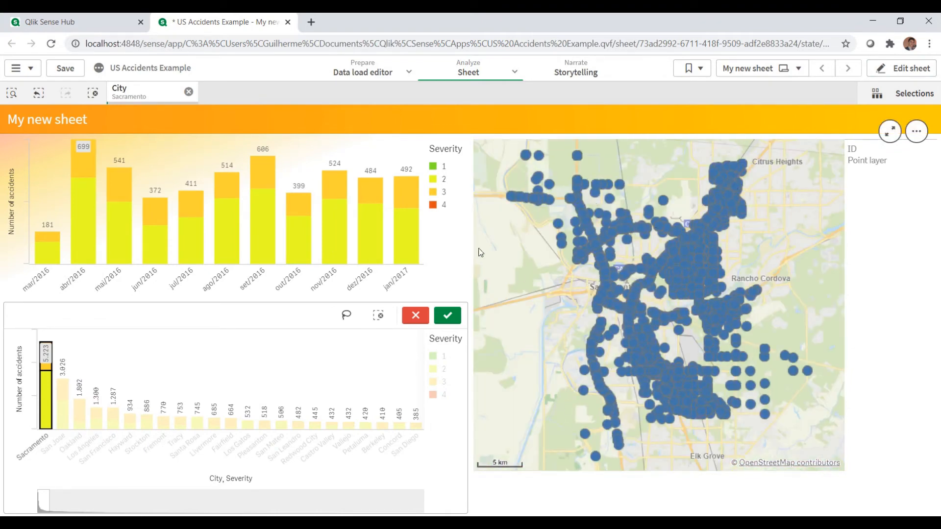
click(447, 315)
Step: In sheet editing, color the map's ID point layer by the Severity dimension and turn on library colors
click(886, 74)
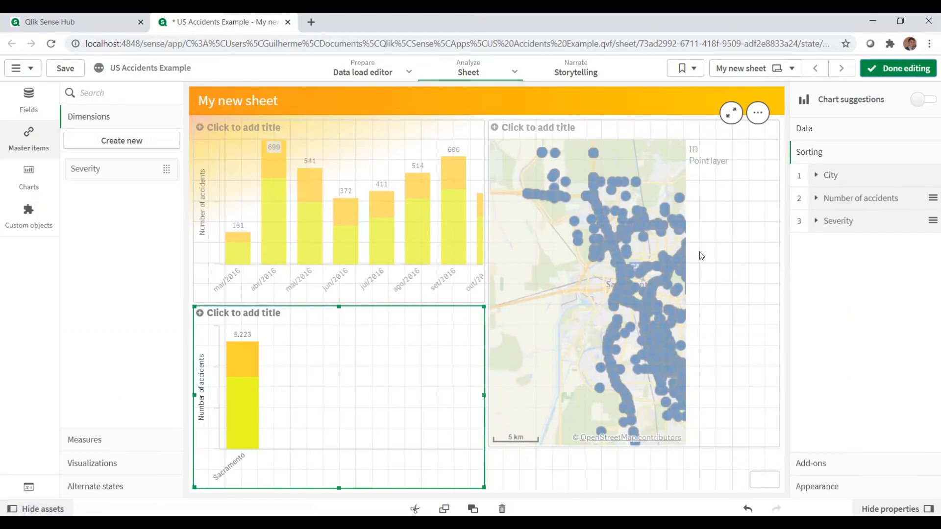
click(625, 284)
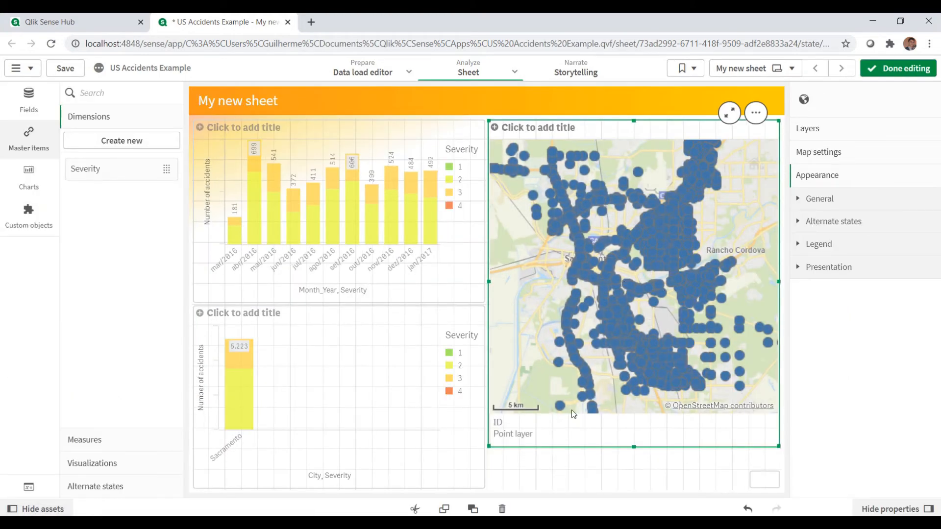
click(840, 136)
click(874, 162)
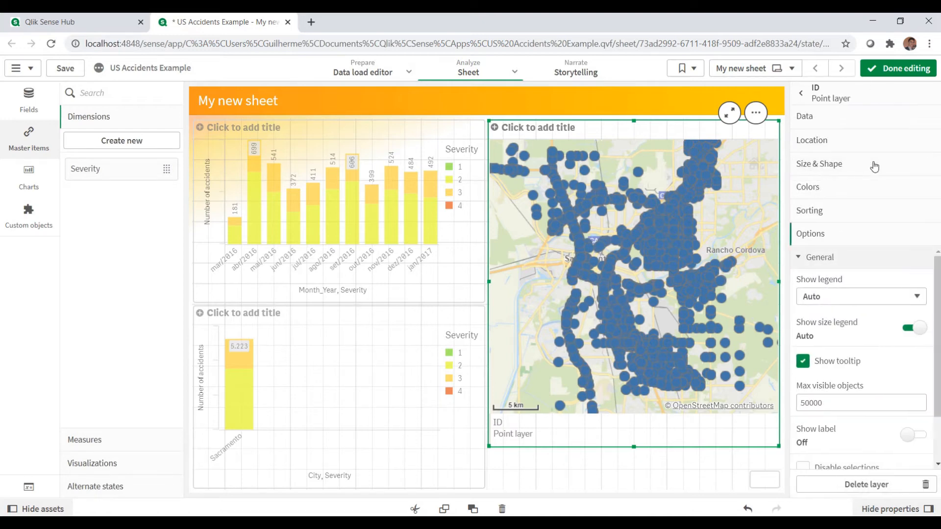
click(814, 191)
click(839, 249)
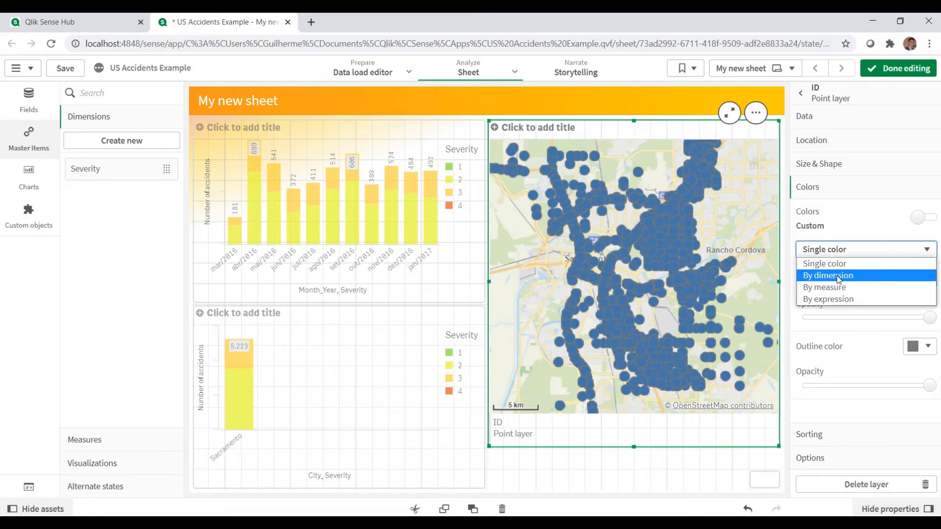
click(842, 275)
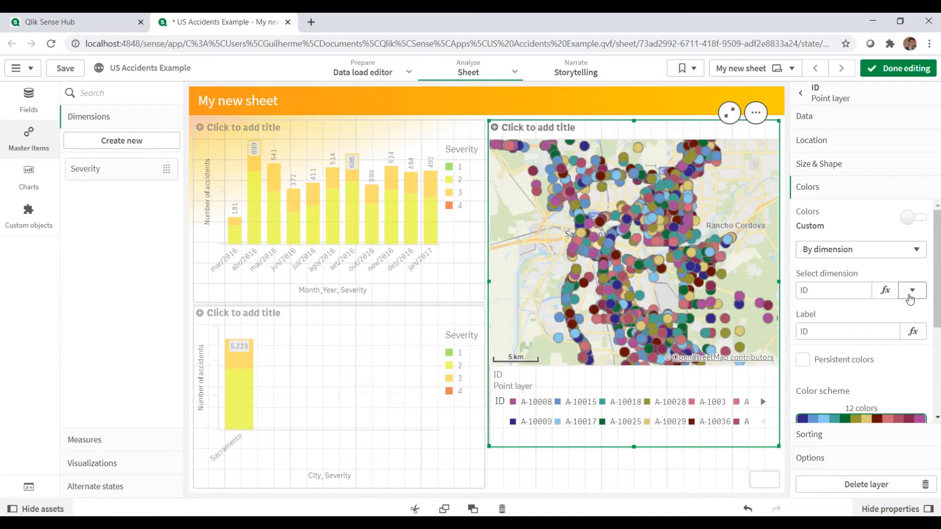
click(912, 290)
click(828, 391)
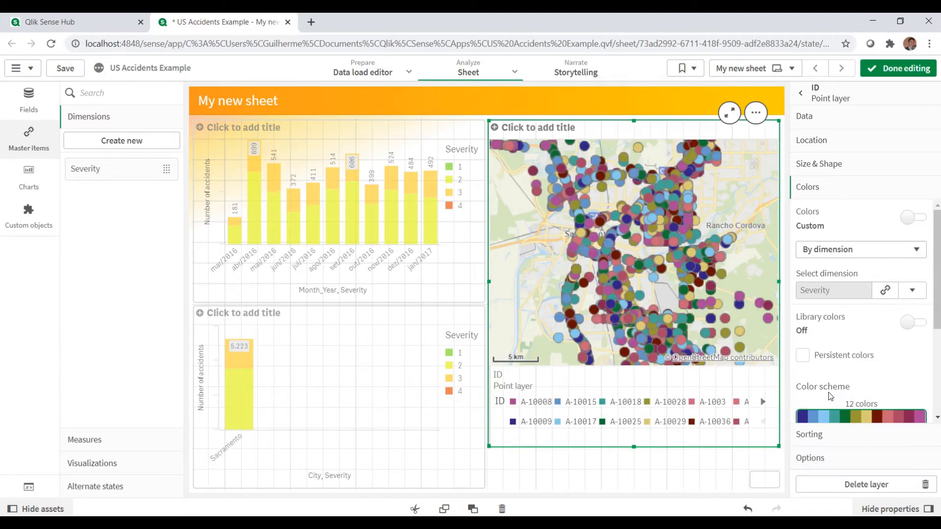
click(907, 327)
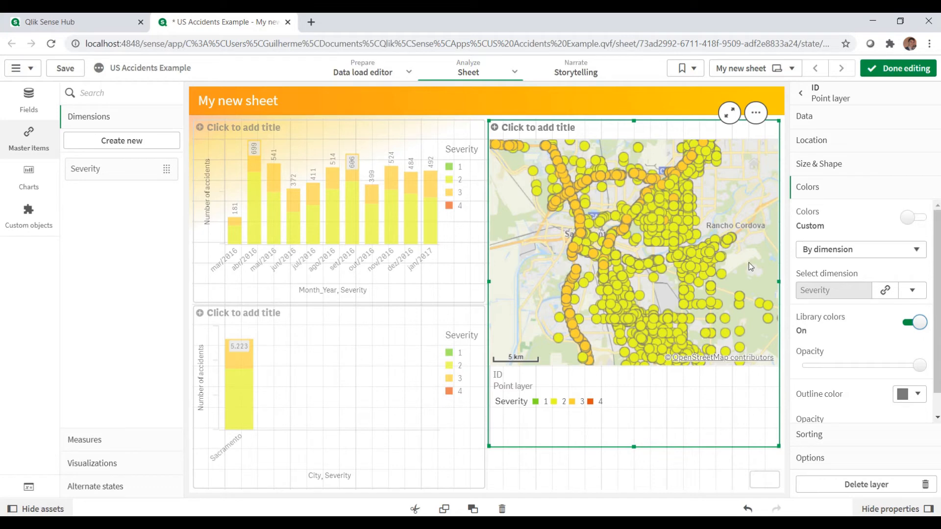
Step: Reduce the bubble size of the map's point layer and finish editing the sheet
click(833, 164)
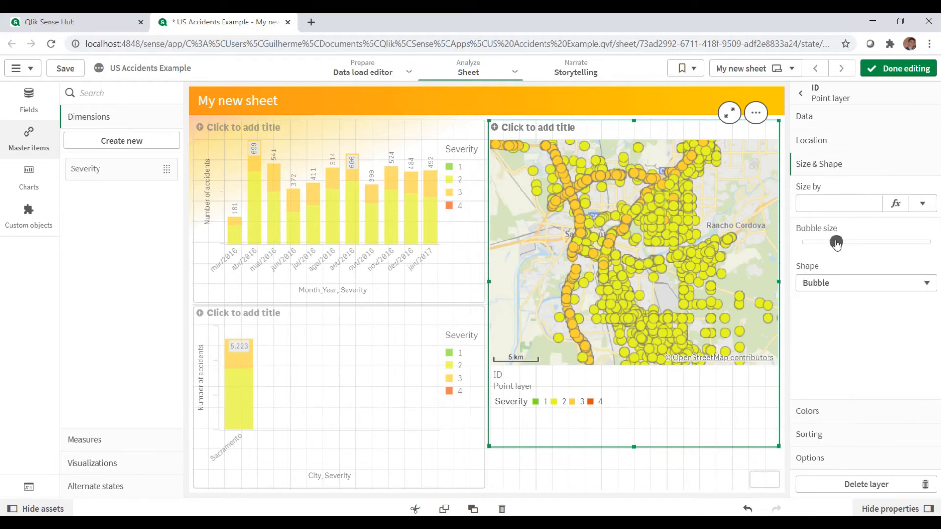
drag(823, 244, 816, 243)
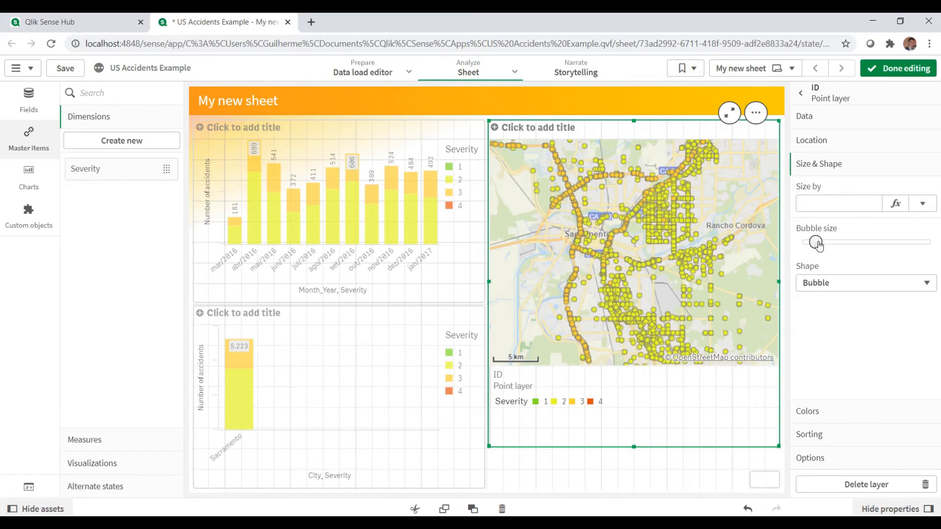
click(902, 68)
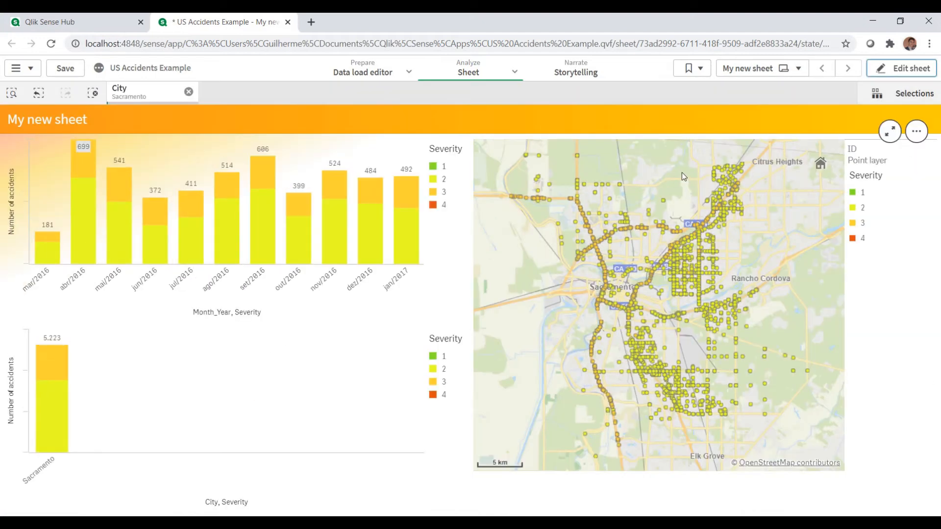
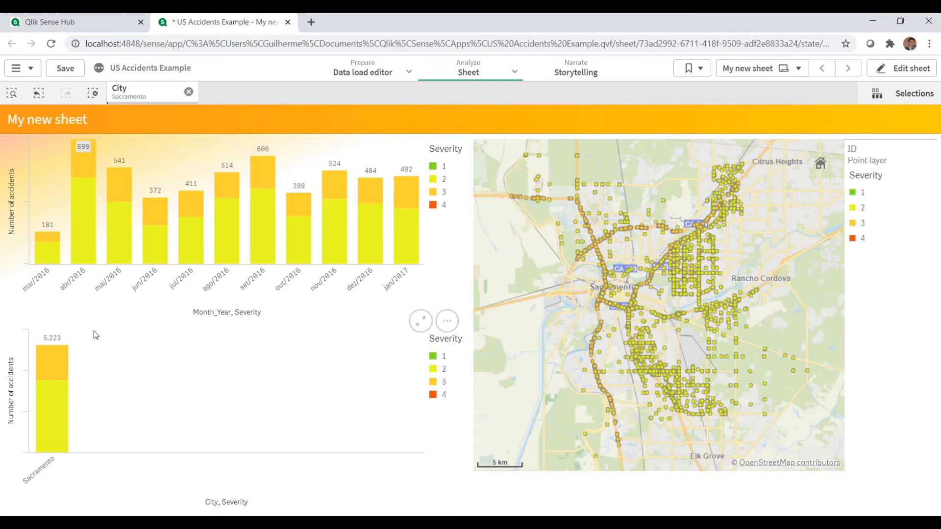
Step: In sheet editing, create a drill-down master dimension named Year-Month from the fields Year and Month_Year
click(904, 68)
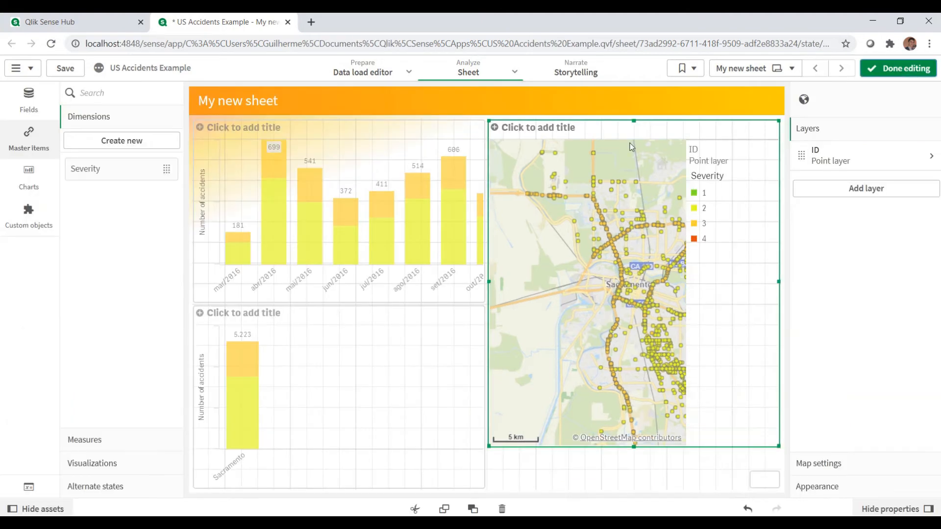
click(103, 144)
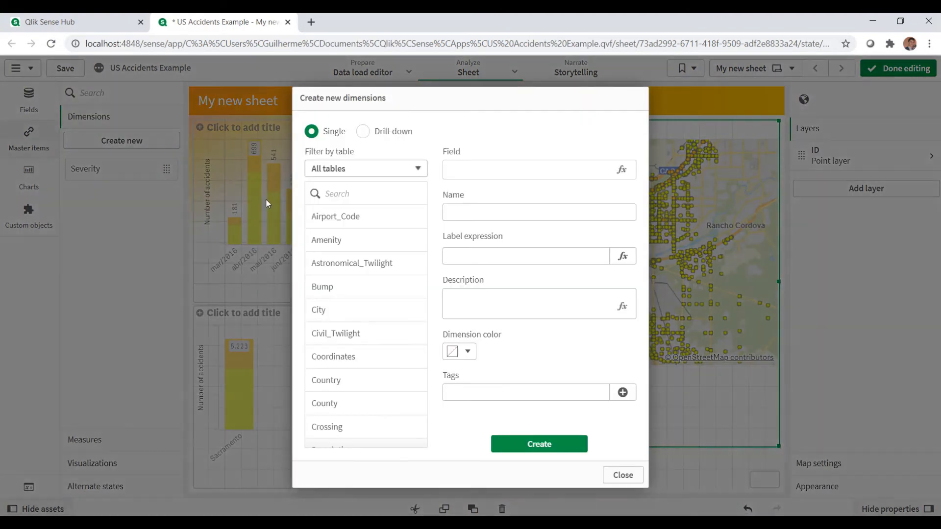
click(363, 132)
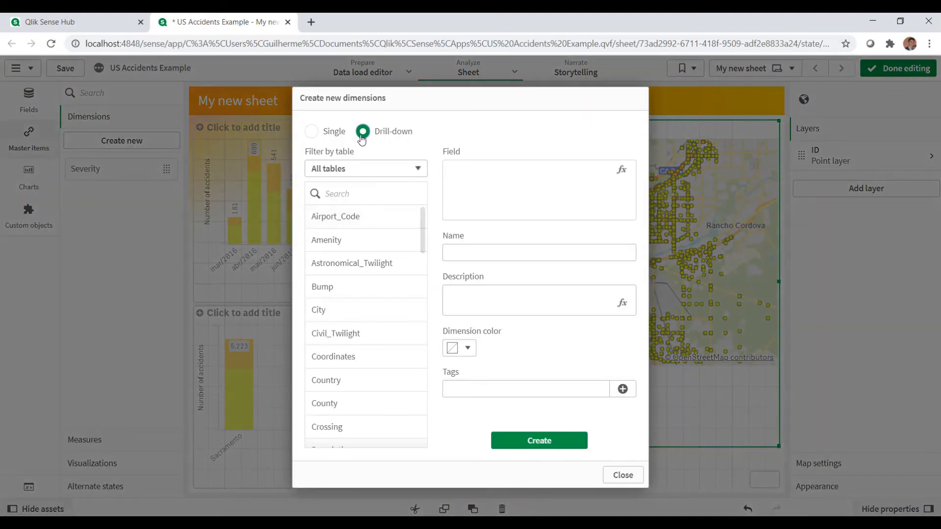
click(375, 193)
text(Year)
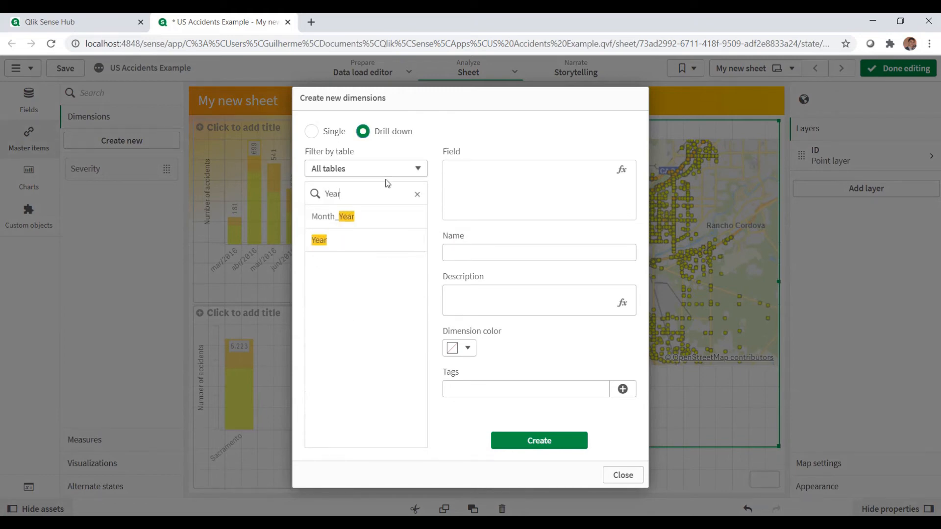
click(319, 240)
click(333, 216)
click(471, 255)
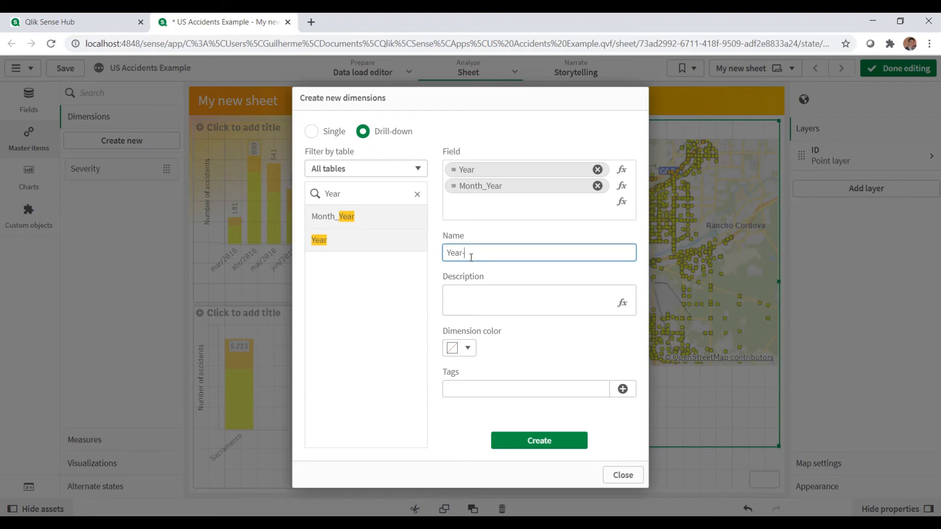
click(563, 441)
click(624, 481)
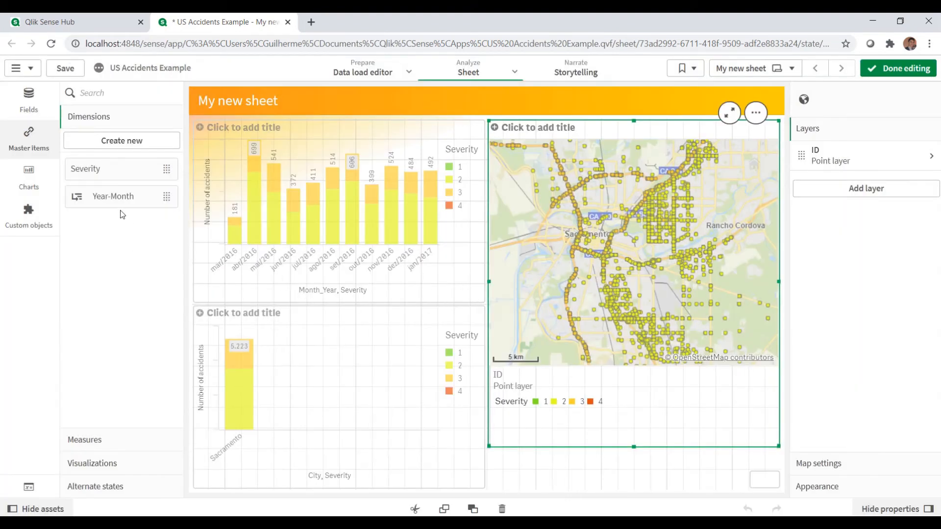
Step: Replace the Month_Year dimension of the monthly accidents bar chart with the Year-Month drill-down dimension
drag(112, 196, 345, 209)
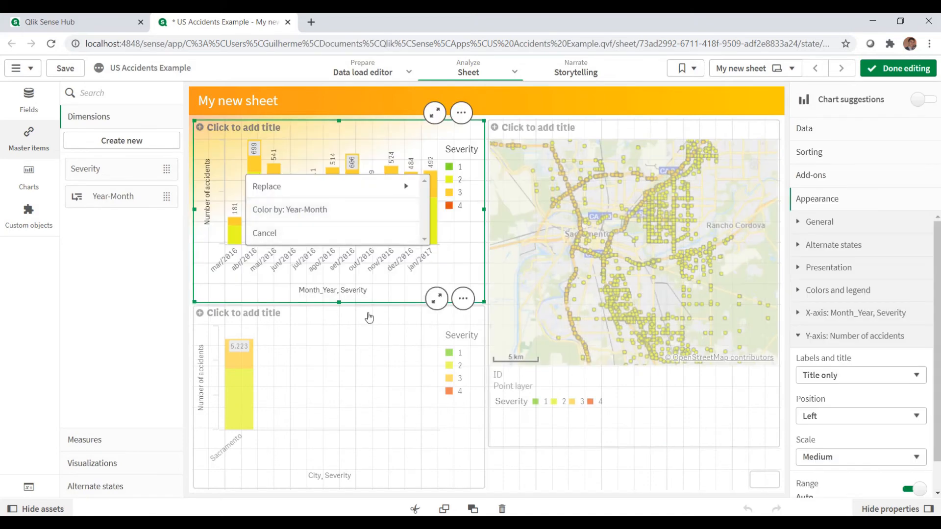
click(320, 187)
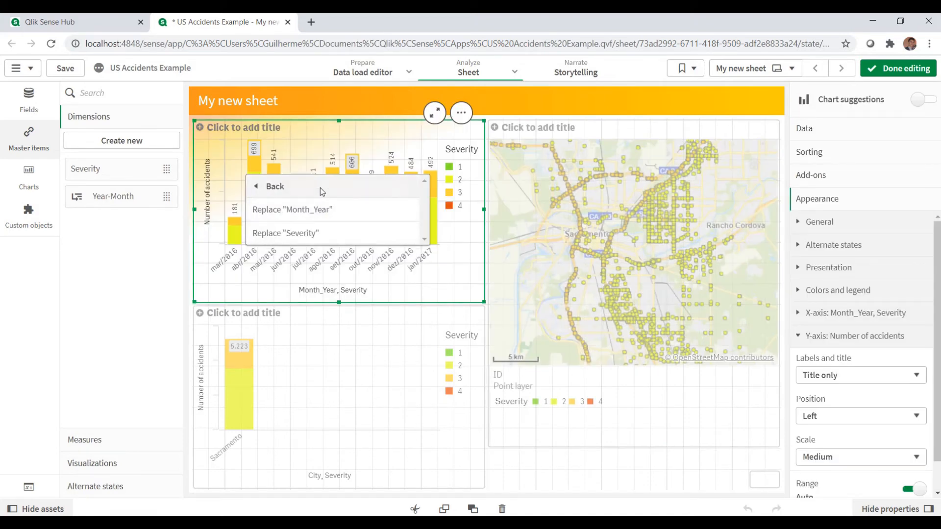
click(326, 213)
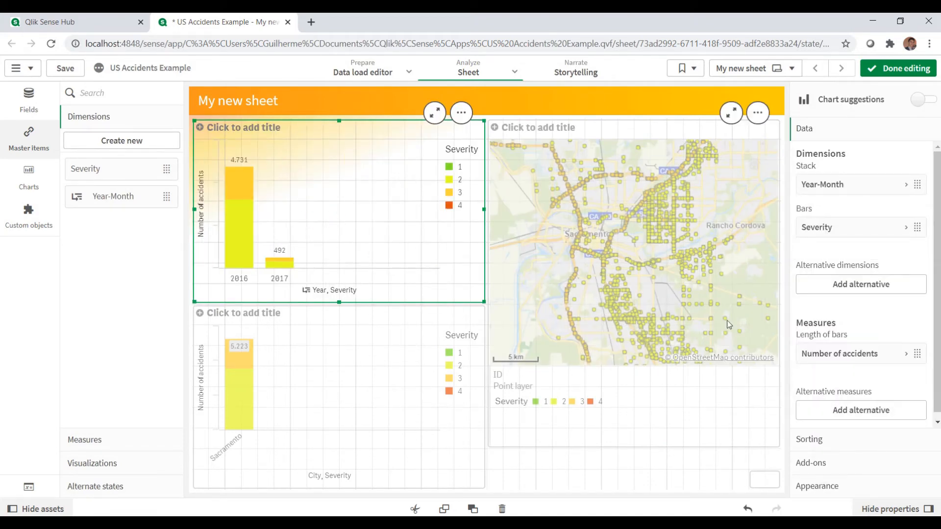
click(872, 354)
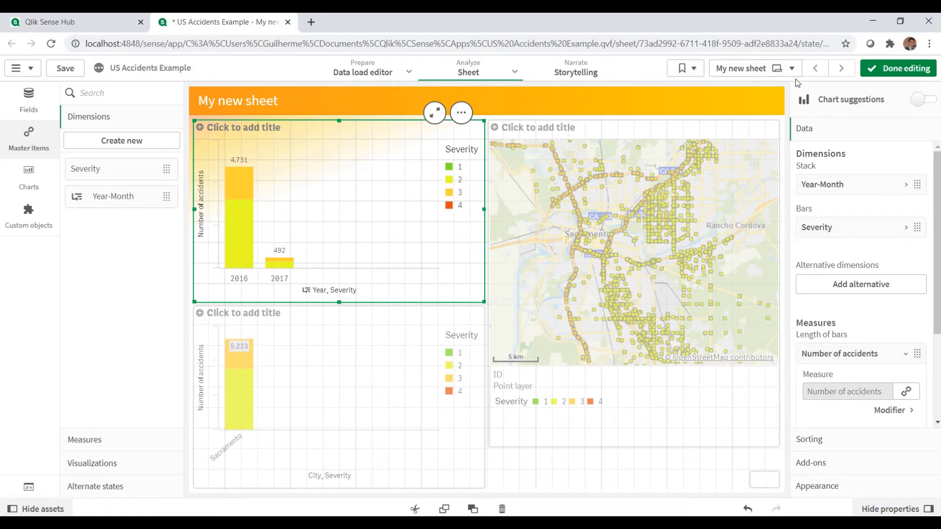
Step: Finish editing the sheet, clear the City selection and drill into 2016 in the Year-Month bar chart
click(898, 68)
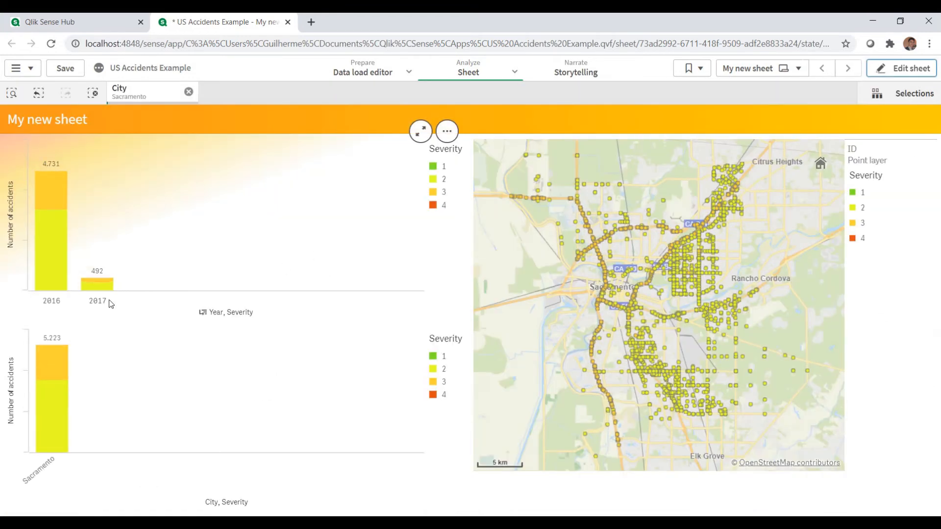
click(189, 91)
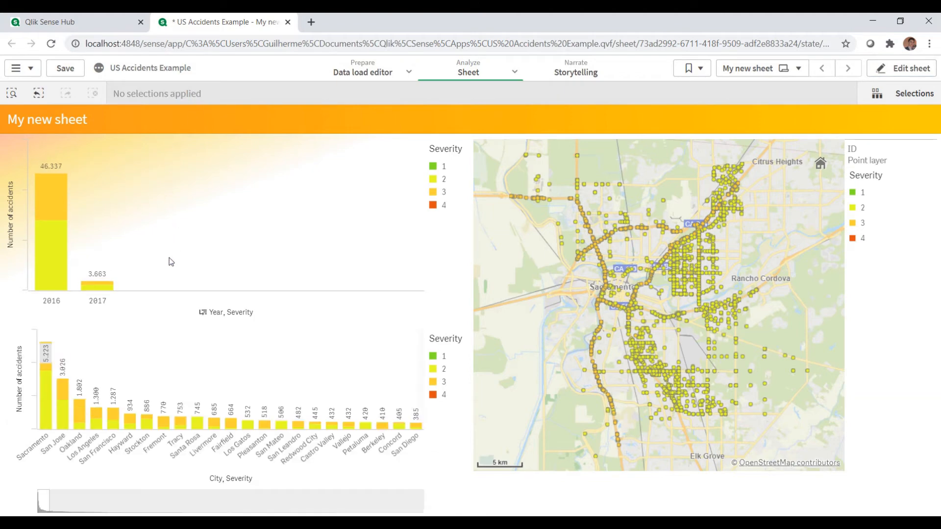
click(51, 301)
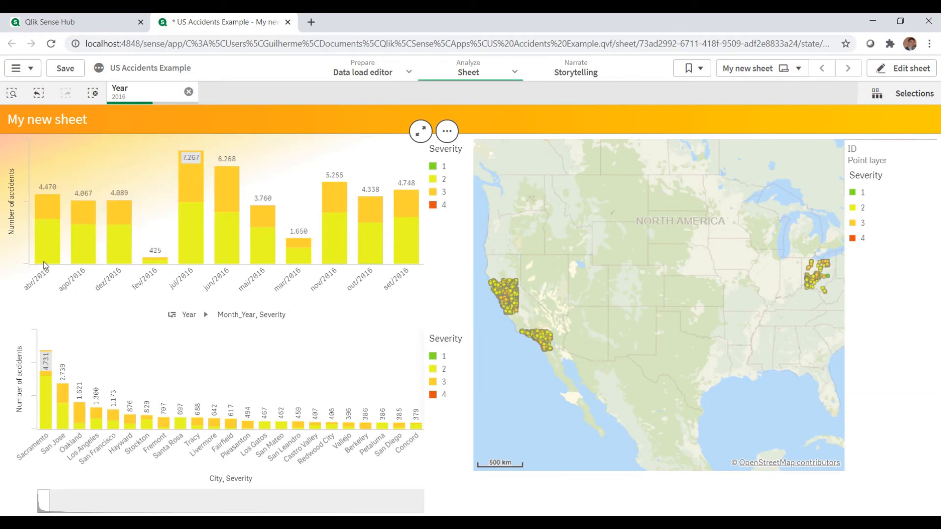
Step: Reopen sheet editing and sort the Month_Year level of the Year-Month dimension by the ascending expression Min(Start_Time)
click(902, 69)
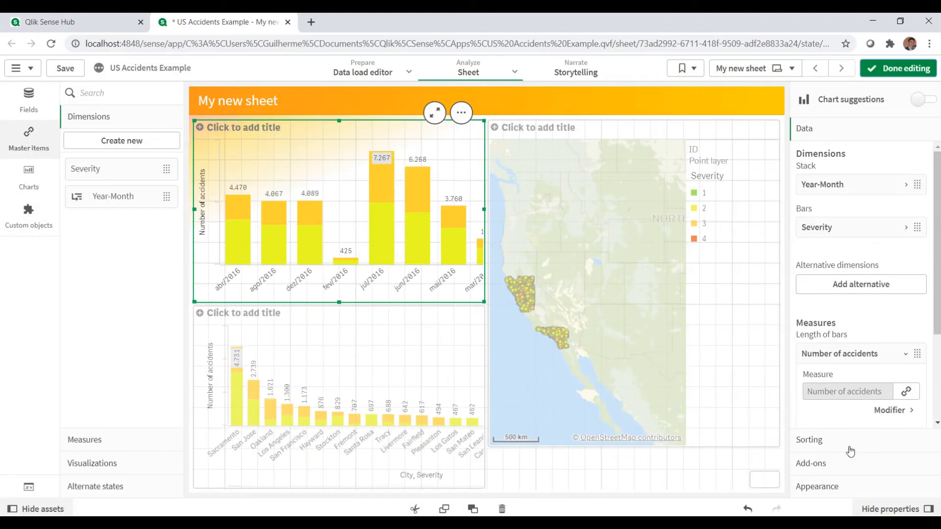
click(840, 446)
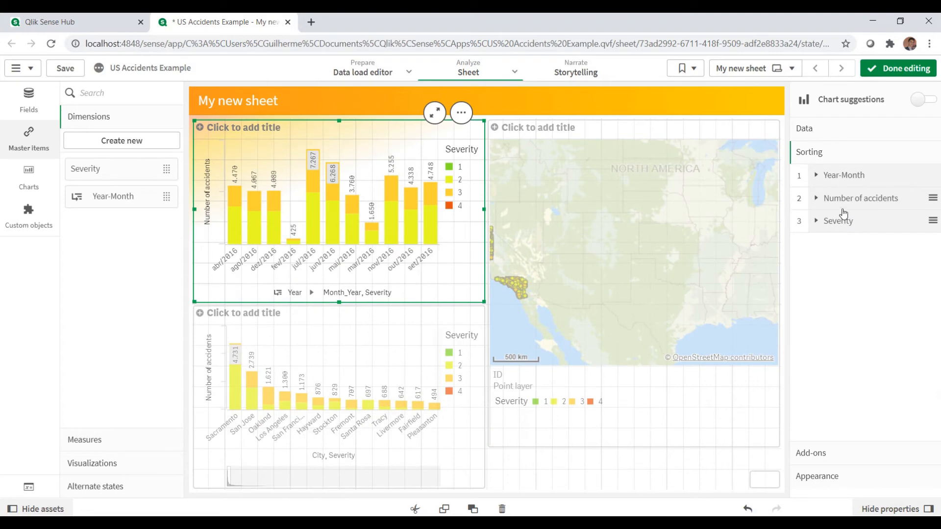
click(846, 175)
click(809, 265)
click(913, 333)
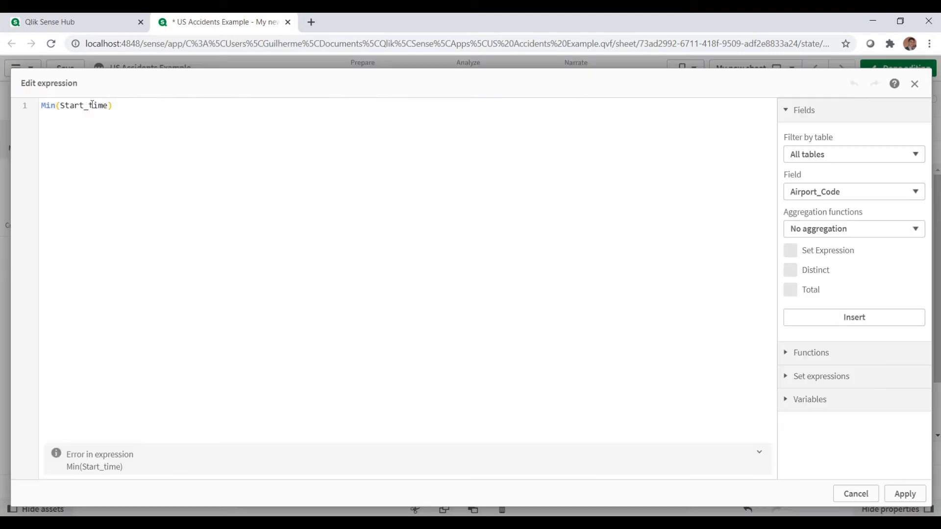
click(92, 105)
key(BackSpace)
text(T)
click(904, 494)
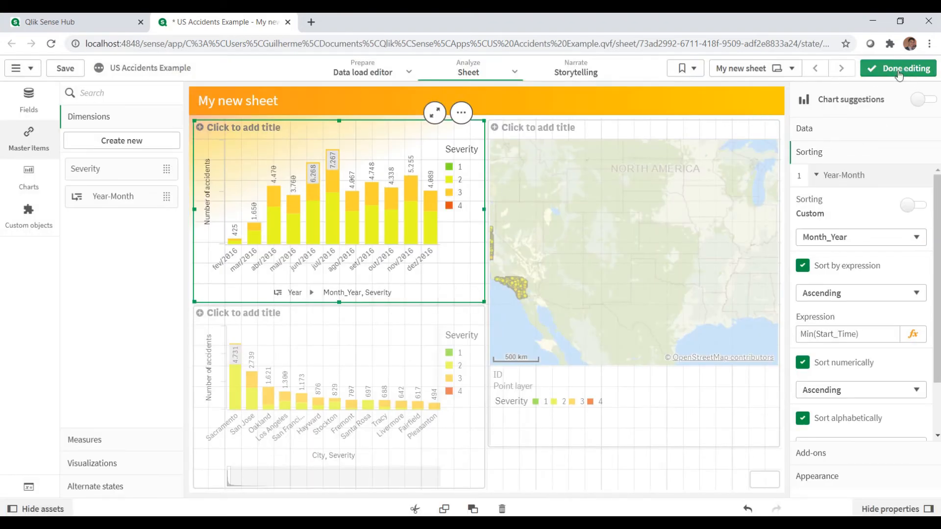
Step: Create a drill-down master dimension named State-City from the fields State and City
click(120, 143)
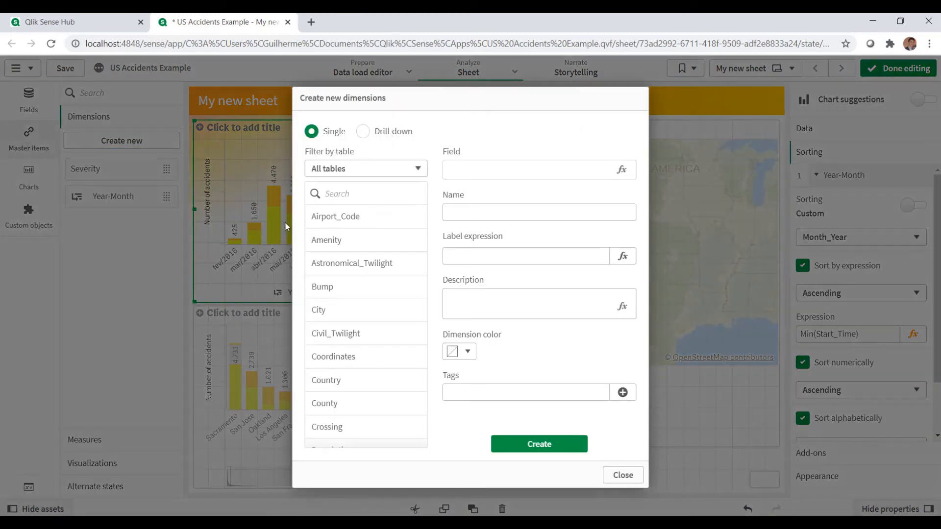
click(390, 132)
text(tat)
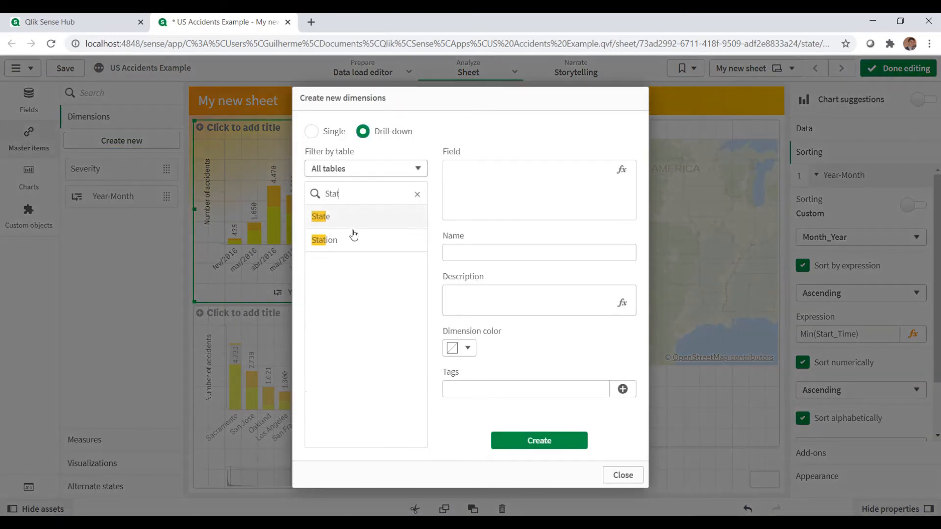
click(397, 211)
text(Ci)
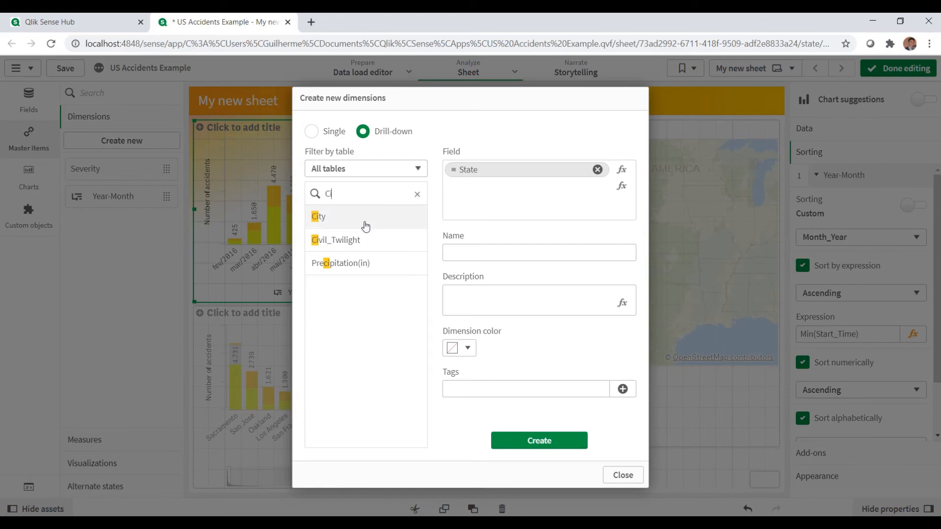
click(363, 221)
click(500, 255)
text(State-City)
click(539, 440)
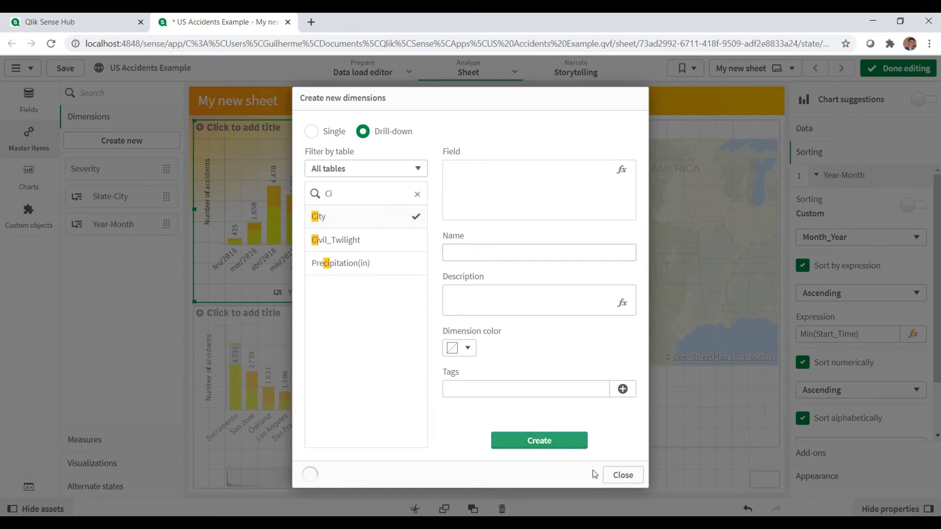
click(623, 476)
Step: Replace the City dimension of the city bar chart with the State-City drill-down dimension
drag(125, 197, 340, 362)
click(356, 397)
click(356, 397)
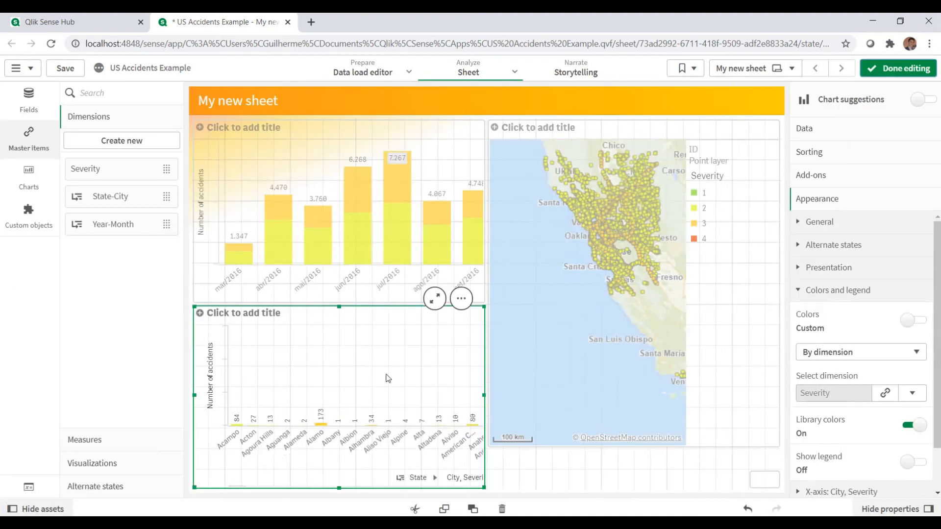
Step: Give the State level of the State-City dimension a custom descending sort by a distinct ID count expression
click(809, 152)
click(857, 185)
click(924, 205)
click(803, 265)
click(861, 293)
click(852, 320)
click(848, 334)
text(count(distinct ID))
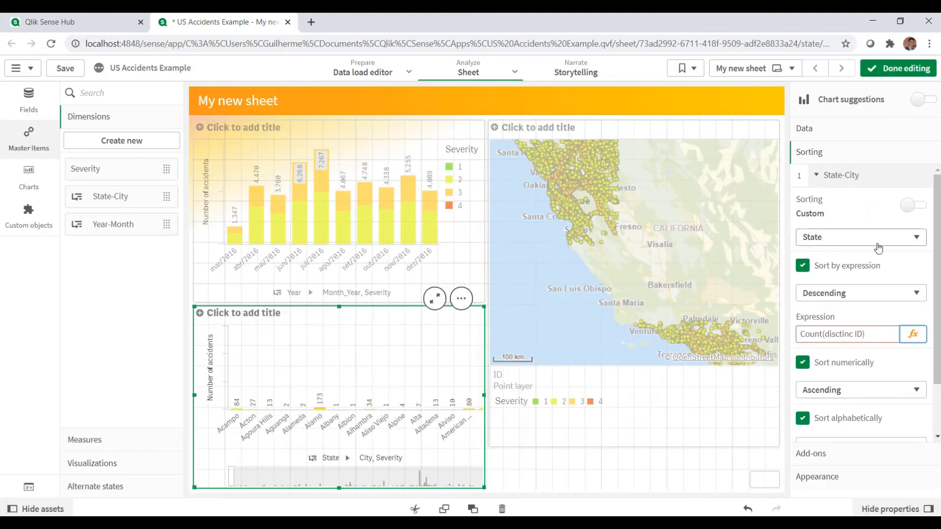
Step: Sort the City level of the State-City dimension by the expression Count(distinct ID) in descending order and finish editing
click(878, 240)
click(861, 264)
click(861, 321)
click(878, 334)
text(count(distinct ID))
key(Return)
click(861, 238)
click(847, 263)
click(896, 71)
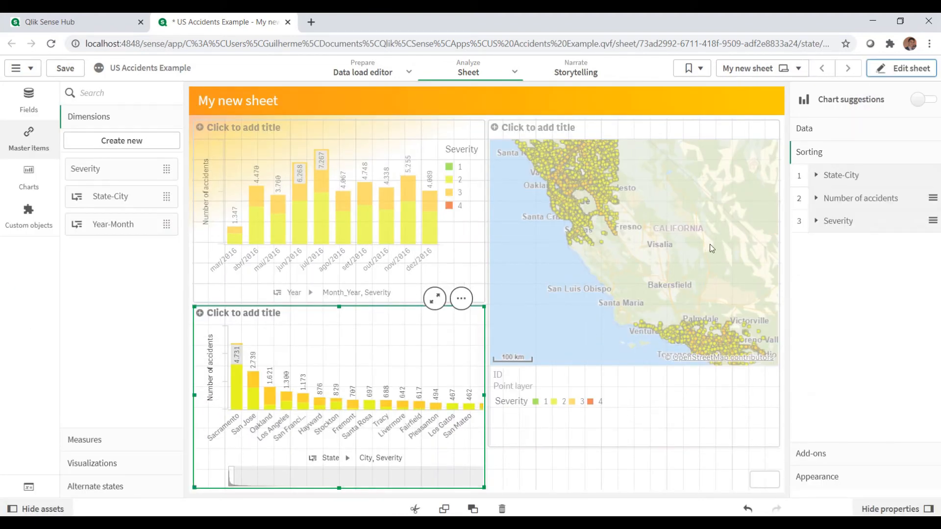
Step: Reopen sheet editing and shorten the accident map to the height of the Year-Month bar chart
click(895, 70)
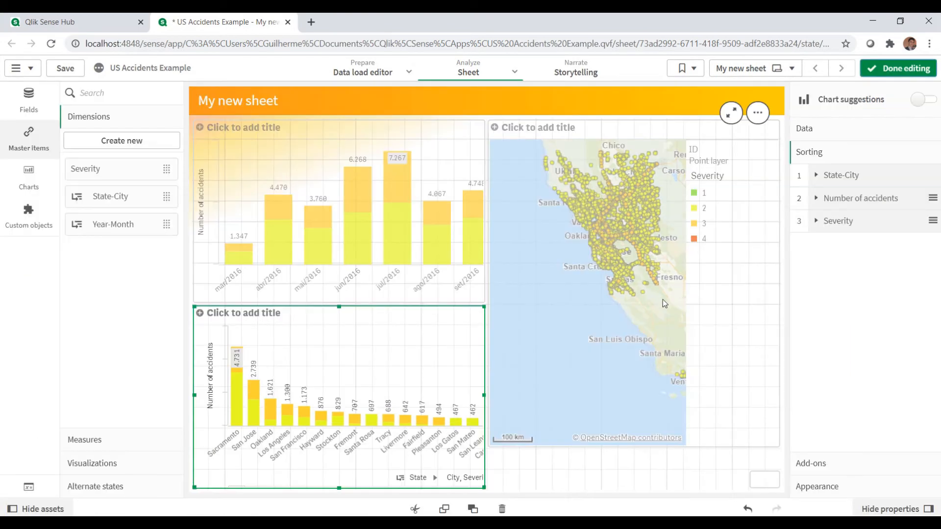
click(615, 436)
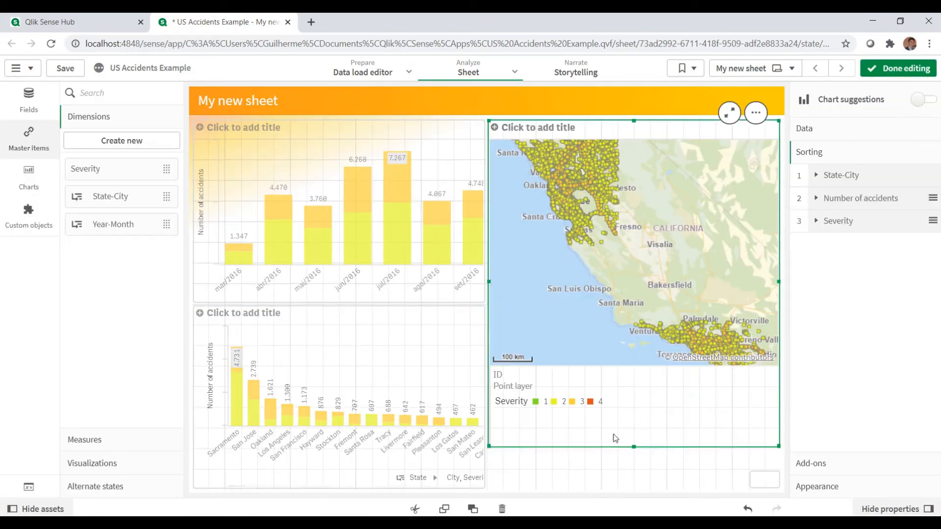
drag(634, 447, 633, 345)
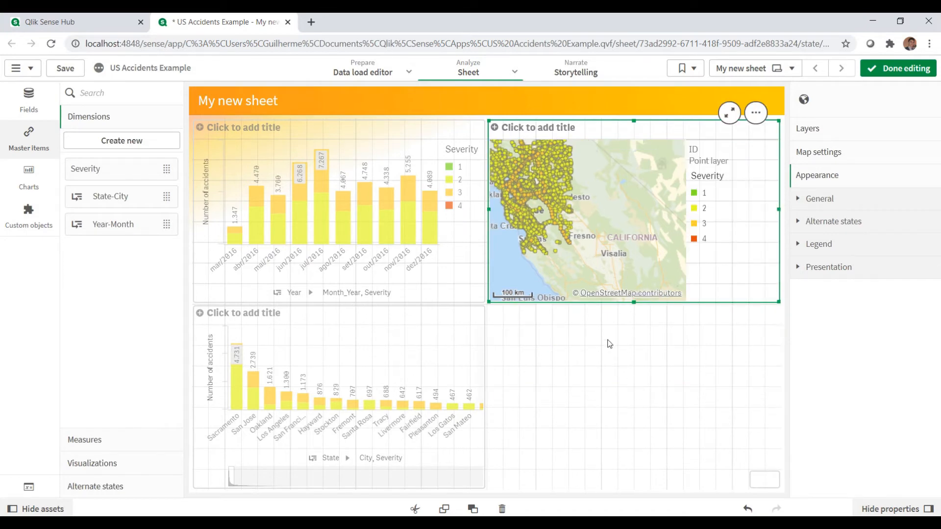
Step: Add a second map below the accident map and resize it to the same width
click(629, 372)
click(28, 178)
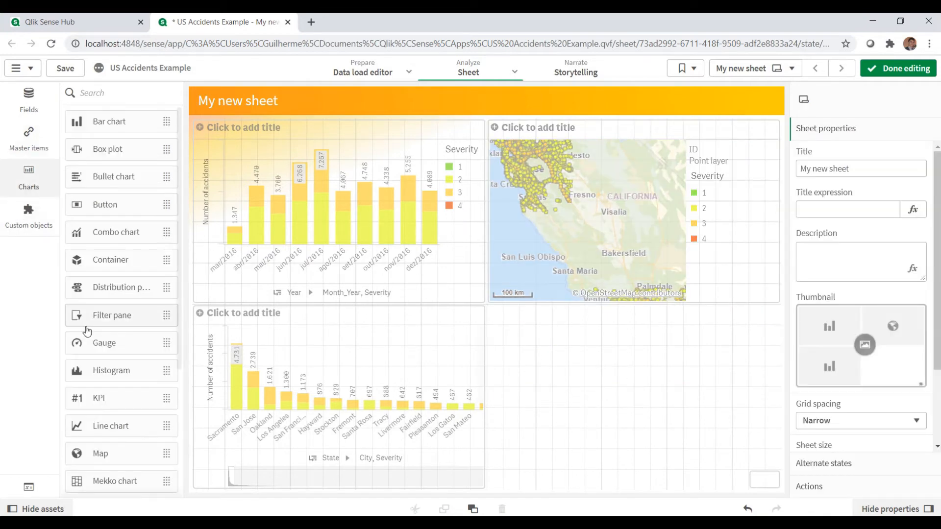
drag(102, 456, 608, 421)
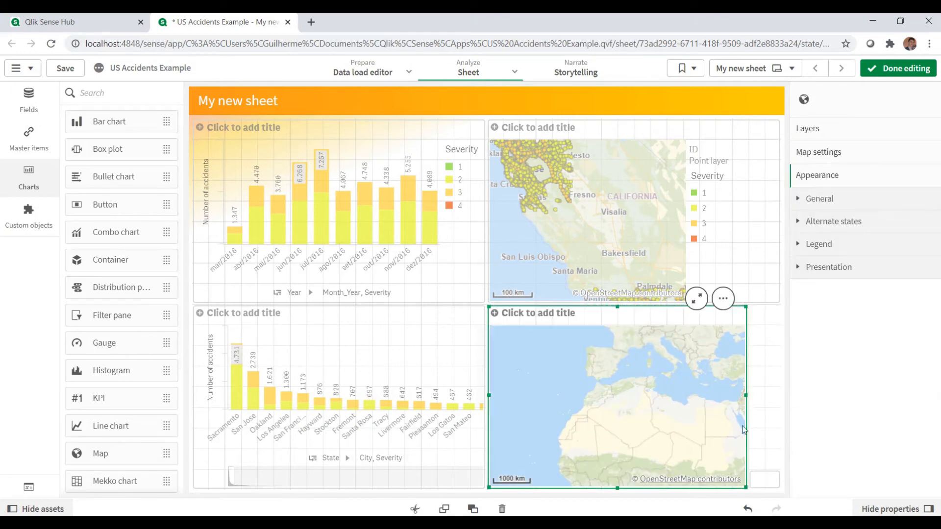
drag(745, 486, 783, 472)
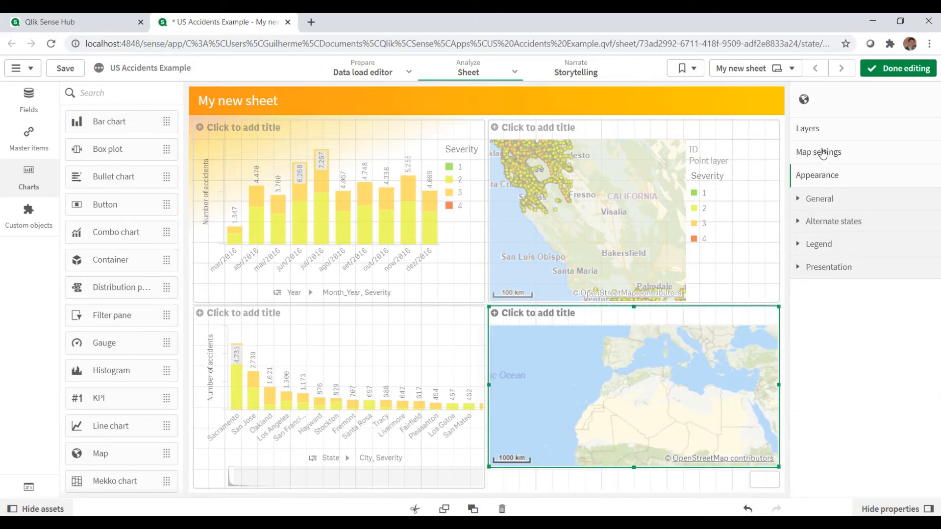
Step: Add a density layer to the new map using ID as its dimension
click(824, 129)
click(843, 212)
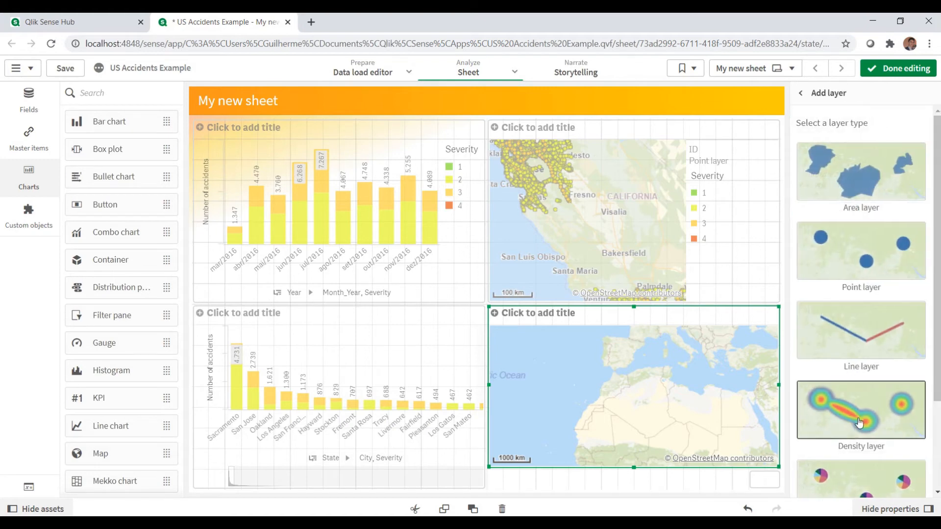
click(870, 409)
click(856, 212)
text(id)
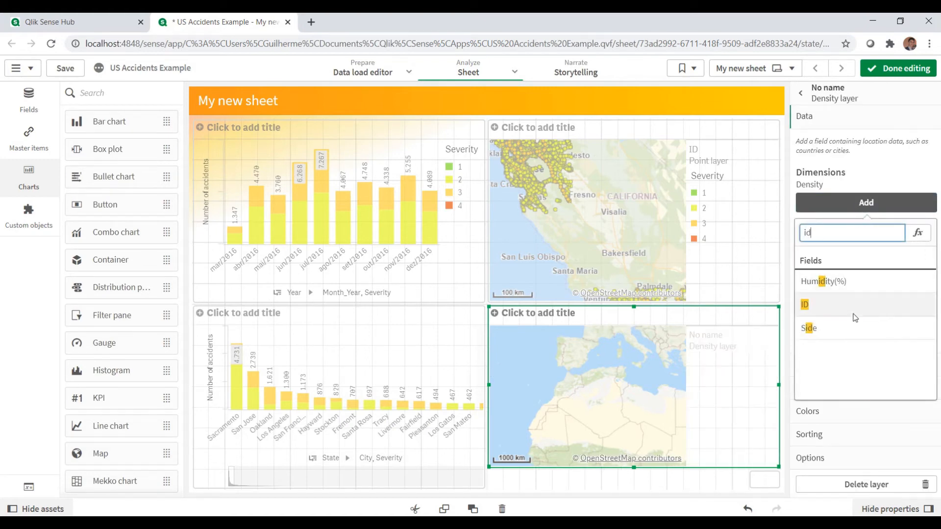
click(852, 305)
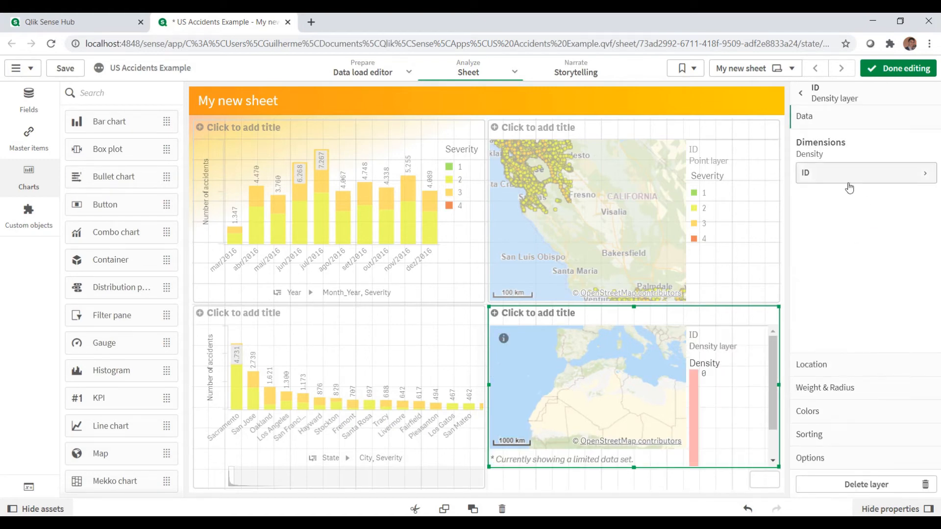
Step: Set the density layer's location field to Coordinates
click(850, 362)
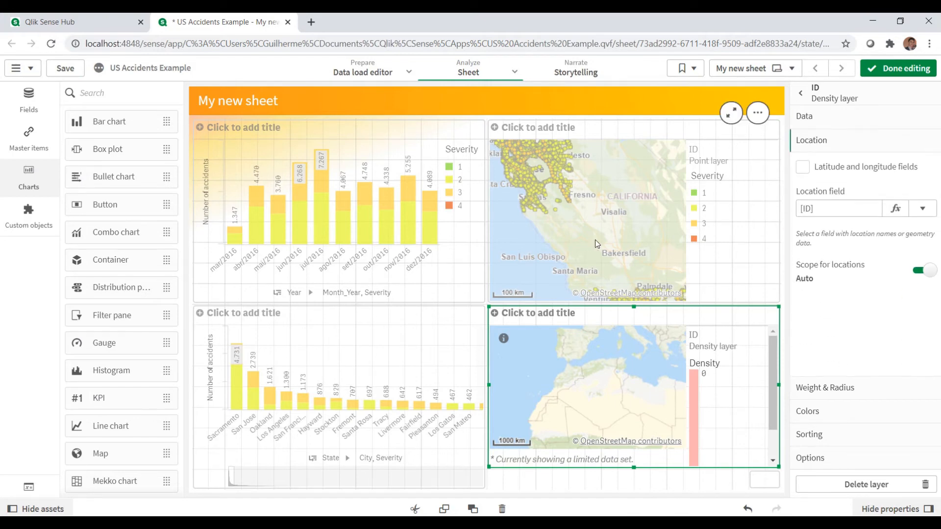
click(922, 209)
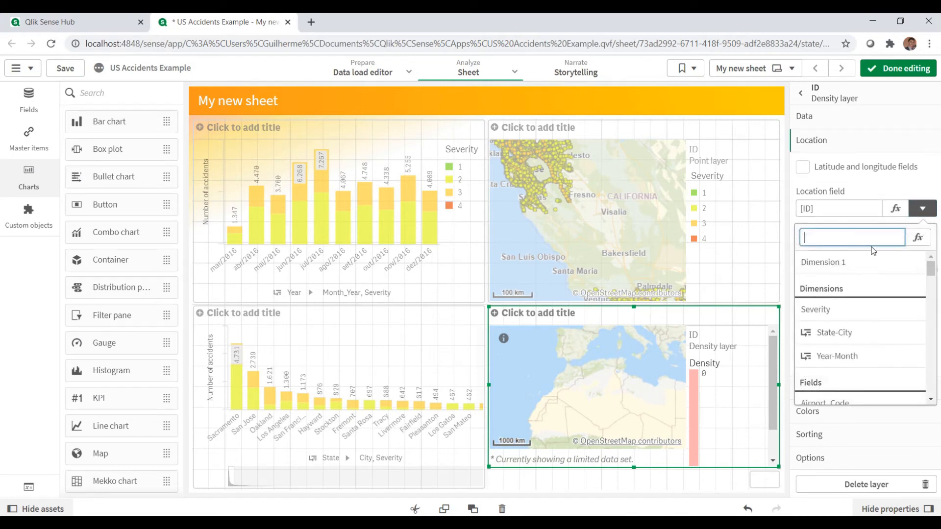
text(Co)
click(828, 309)
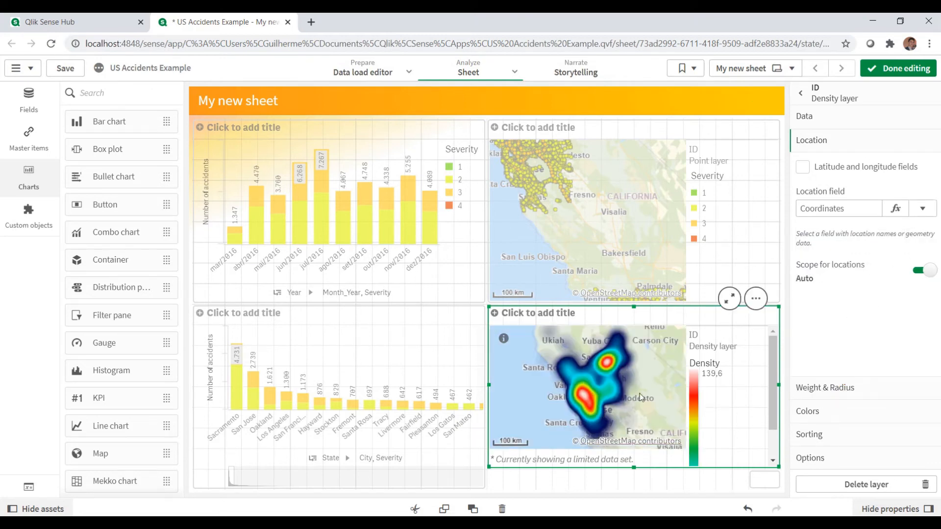
Step: Set the density layer's maximum visible objects to 50000 in its general options
click(827, 460)
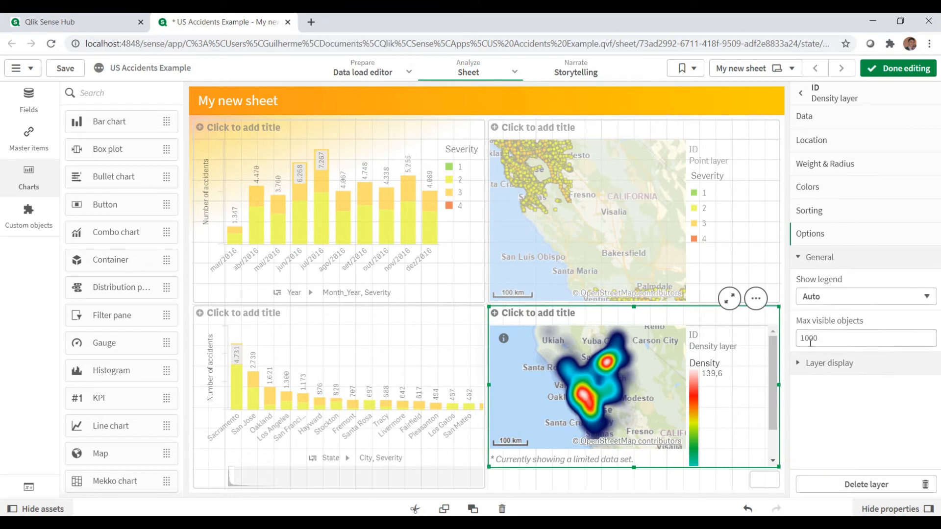
drag(805, 339, 800, 332)
text(5)
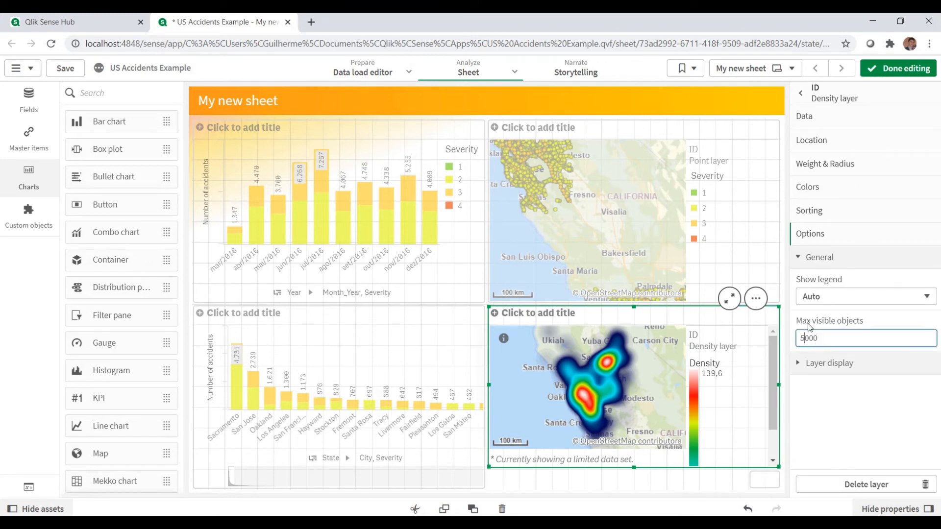
text(0)
key(Tab)
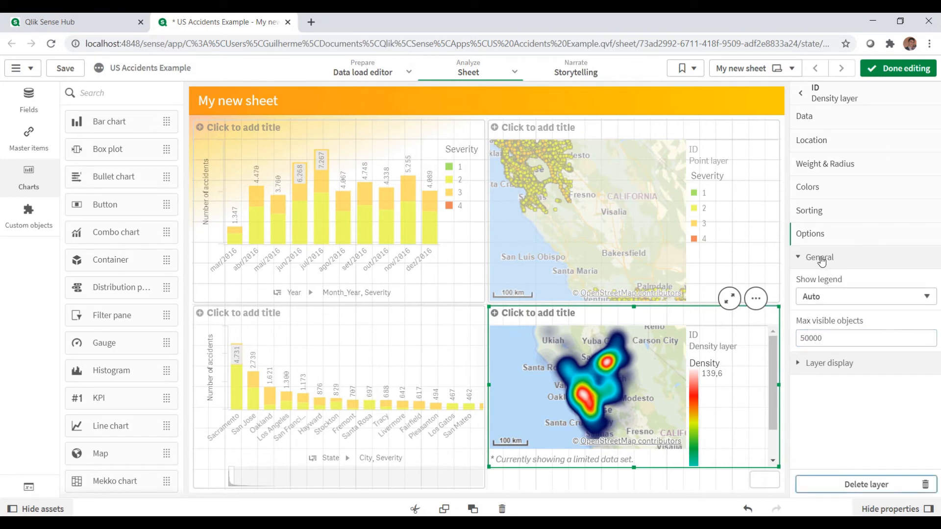
click(821, 260)
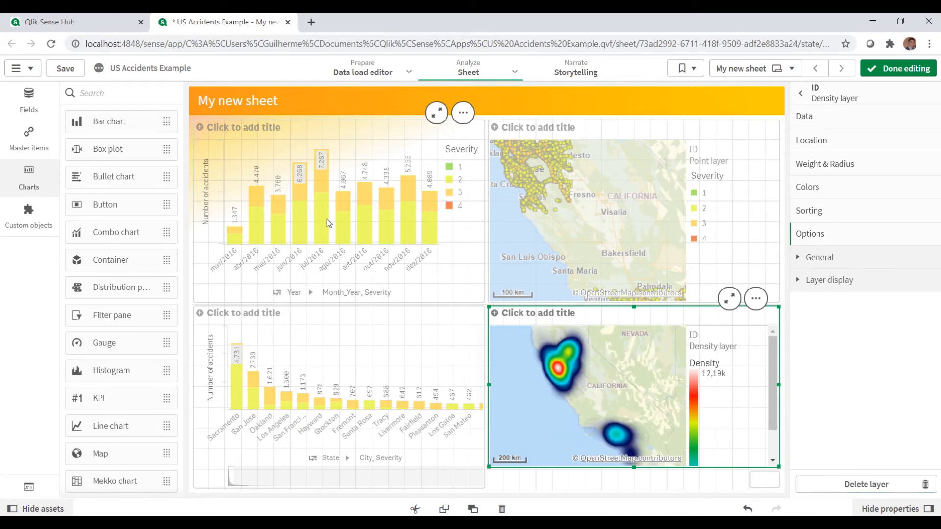
Step: Shorten the Year-Month bar chart from its upper edge and add a KPI above it with the Number of accidents measure
click(343, 135)
drag(337, 120, 336, 182)
click(332, 141)
drag(103, 397, 326, 158)
click(338, 155)
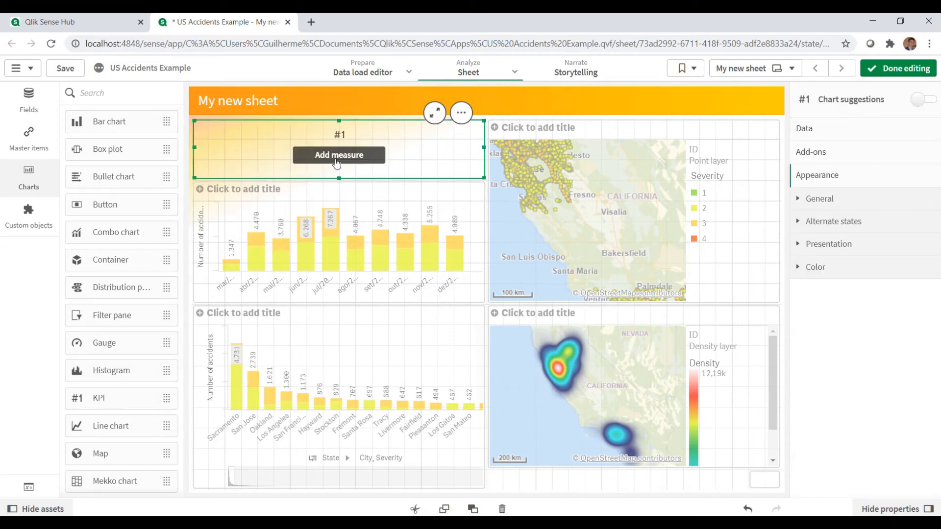
click(416, 129)
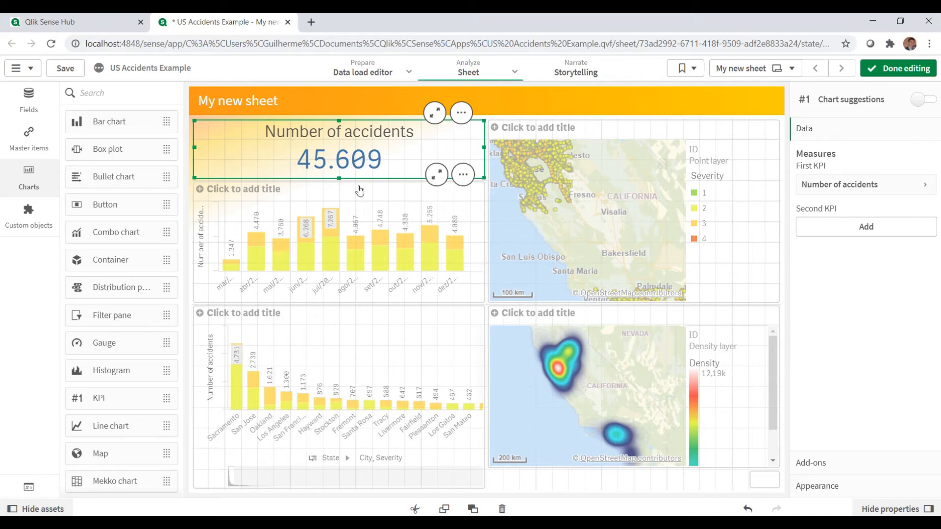
Step: Finish editing and clear the State selection
click(898, 68)
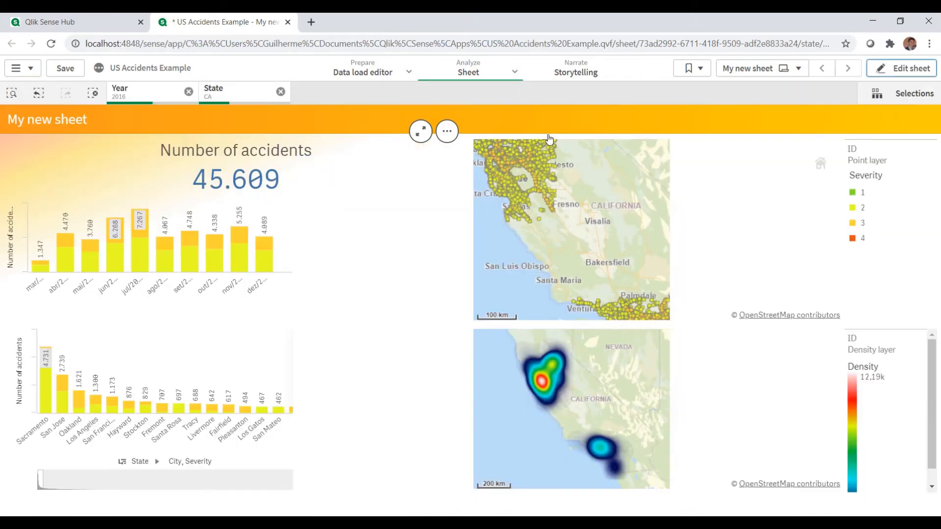
click(281, 92)
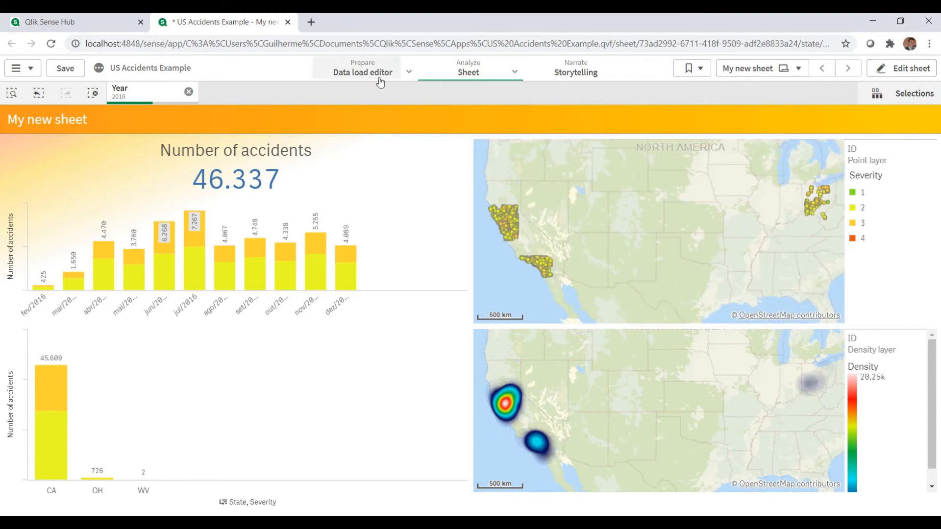
click(896, 74)
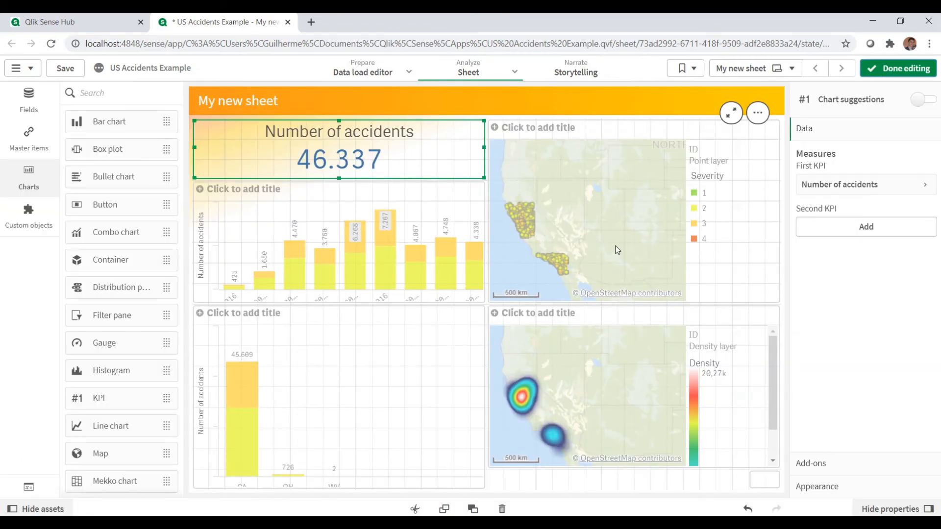
click(617, 250)
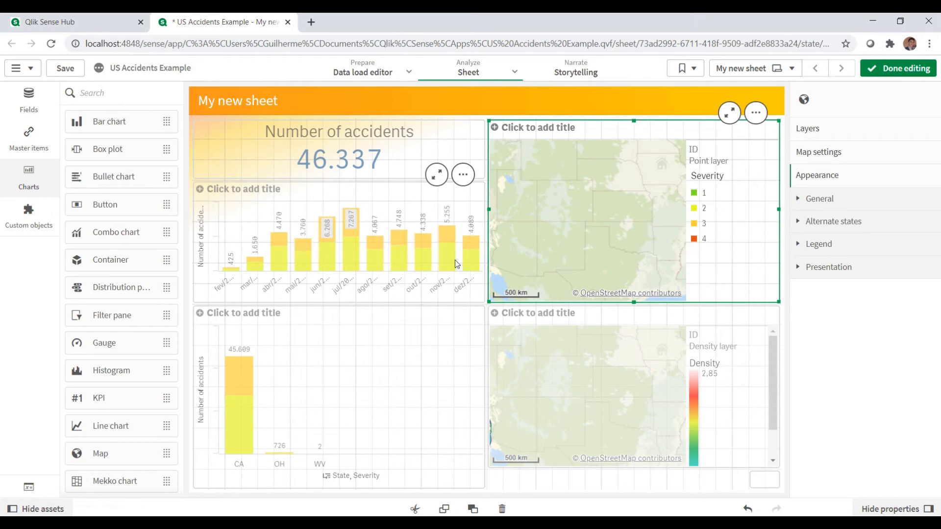
click(888, 72)
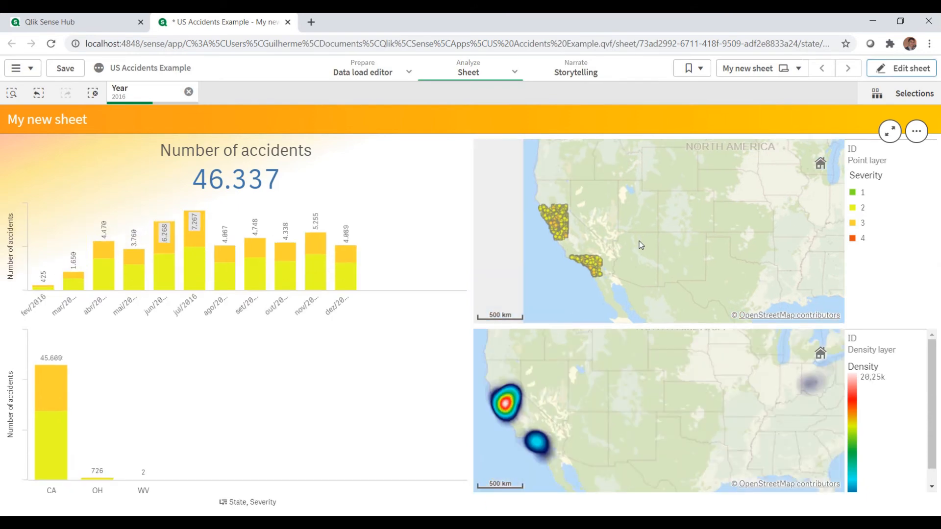
Step: Reopen sheet editing and open the layer display options of the accident map's point layer
click(884, 69)
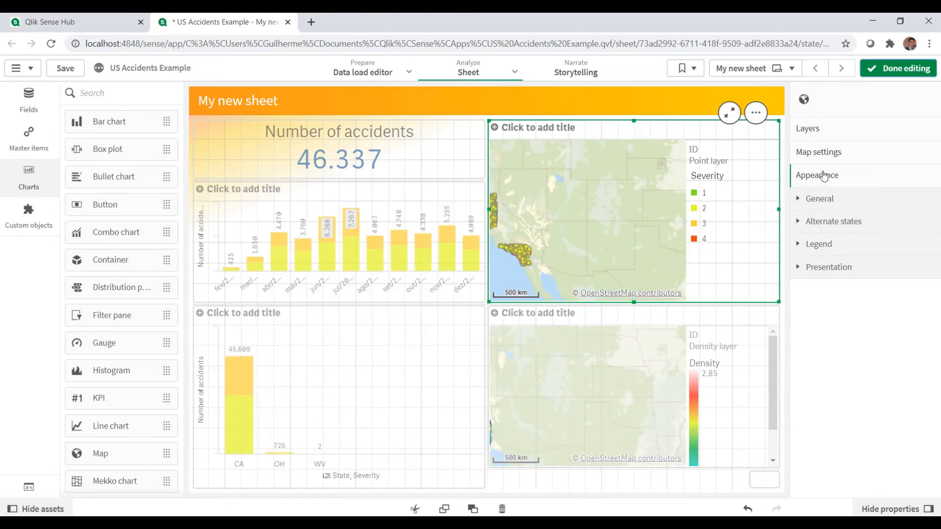
click(808, 129)
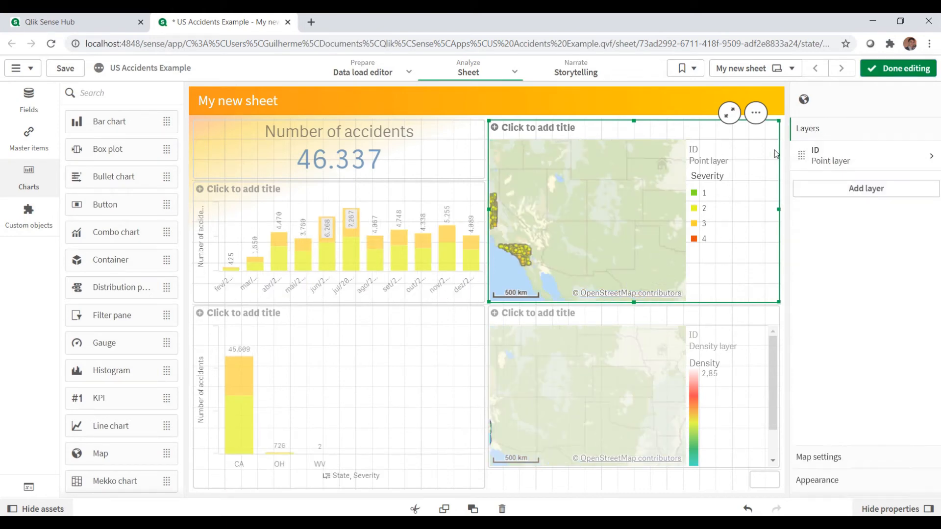
click(845, 161)
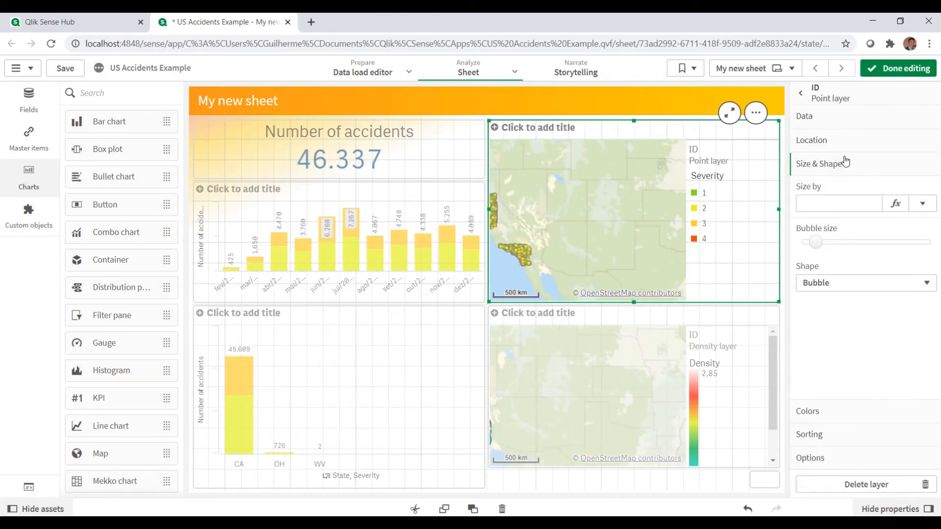
click(821, 458)
click(826, 259)
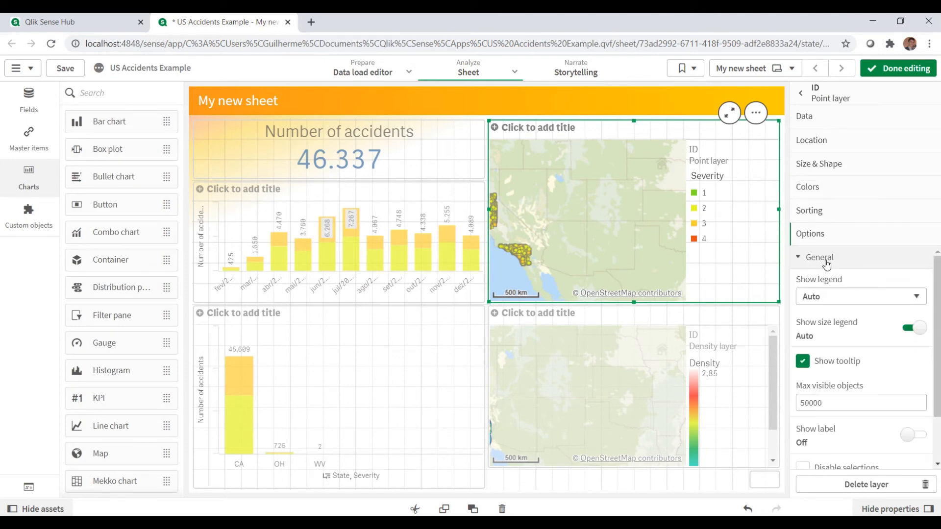
scroll(827, 265, down, 2)
scroll(829, 263, up, 2)
click(830, 261)
click(829, 283)
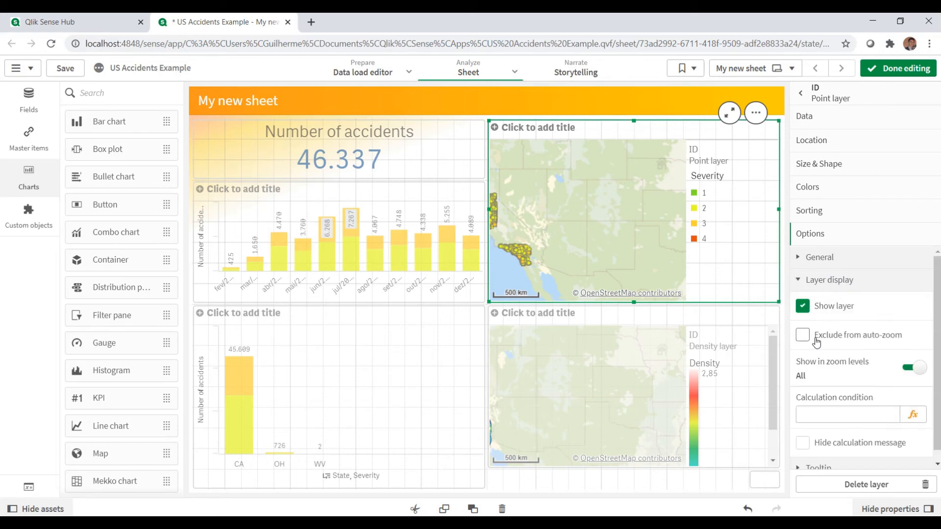
Step: Set the point layer's calculation condition to Count(distinct ID)<30000
click(818, 414)
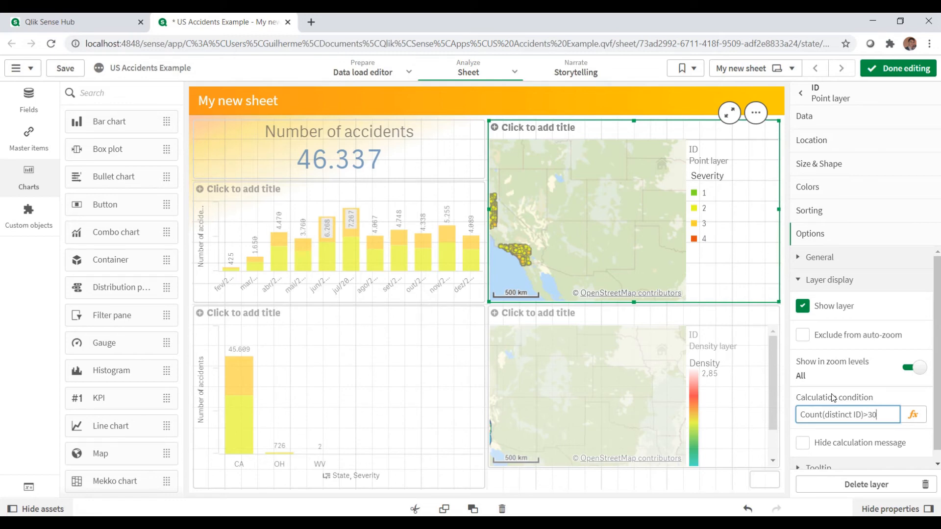
key(Tab)
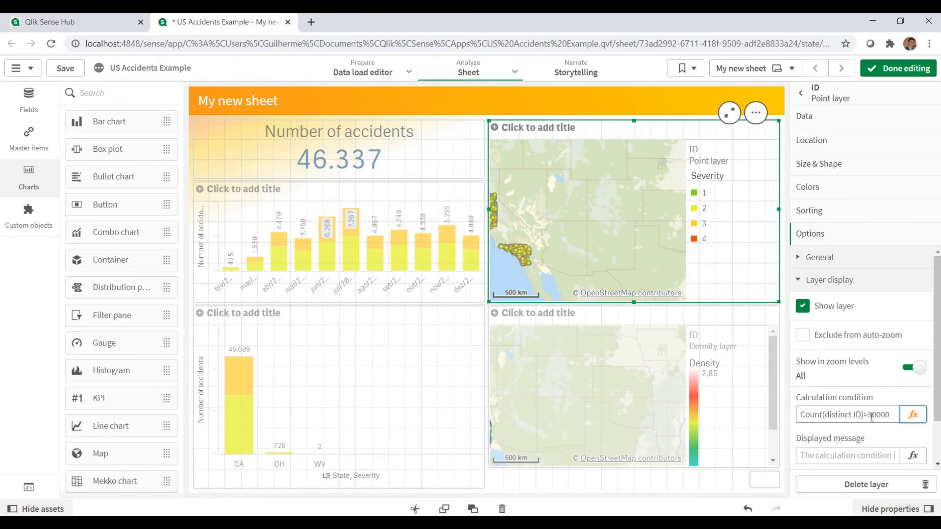
drag(871, 417, 865, 416)
text(<)
key(Tab)
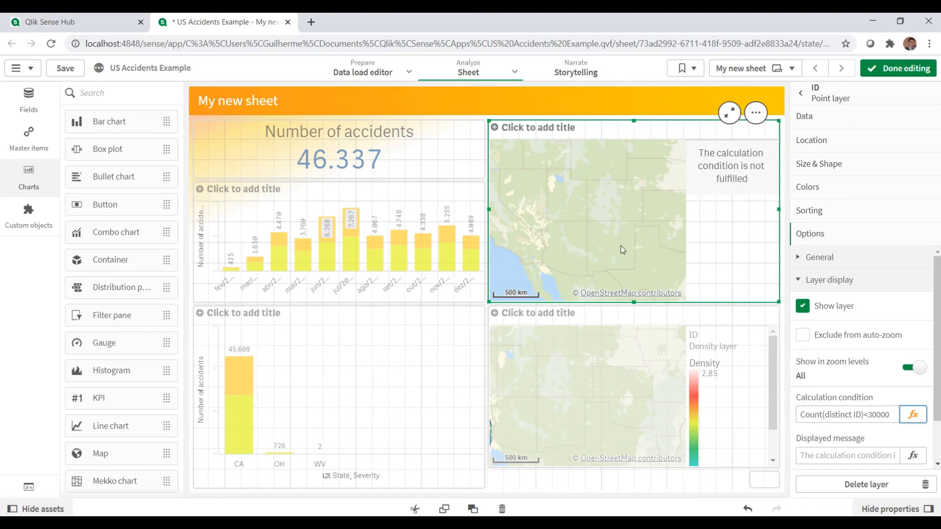
Step: Reopen sheet editing and add a line chart in the empty space above the Point Map and Heat Map container
key(ctrl+e)
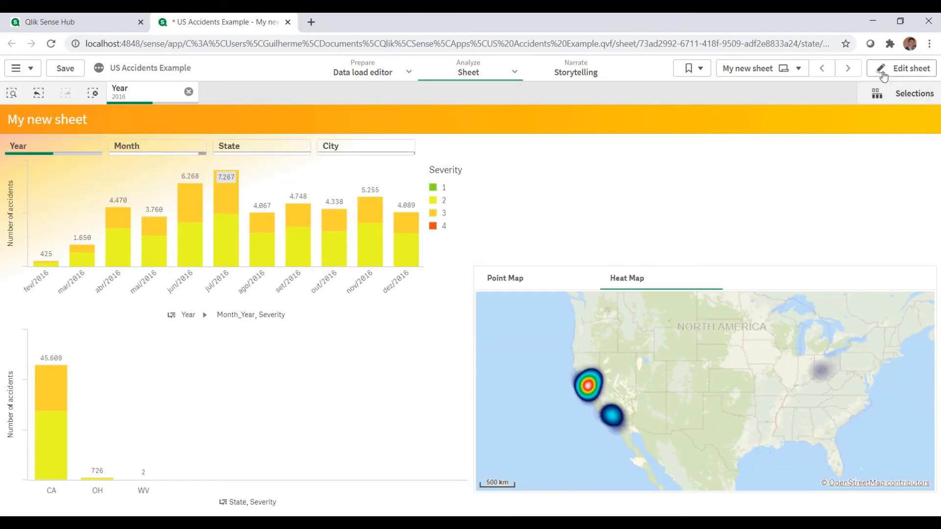
click(904, 68)
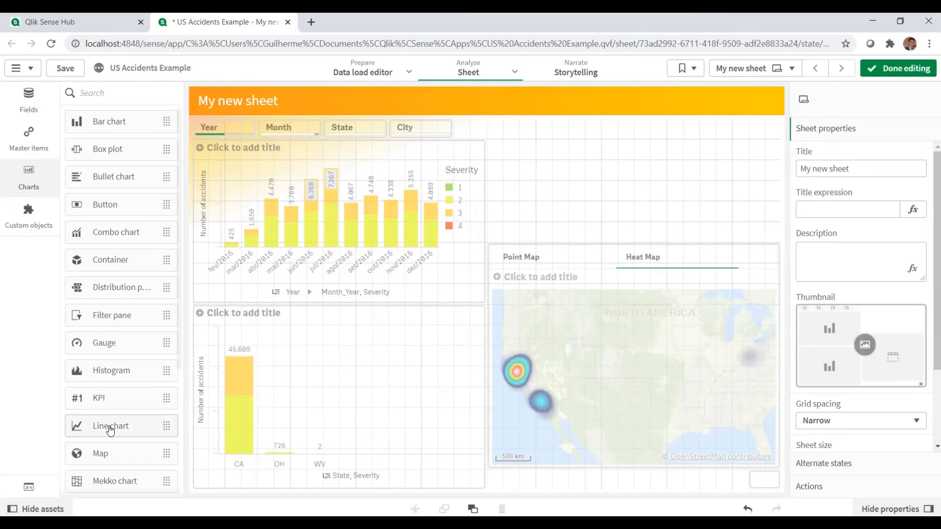
drag(110, 426, 583, 179)
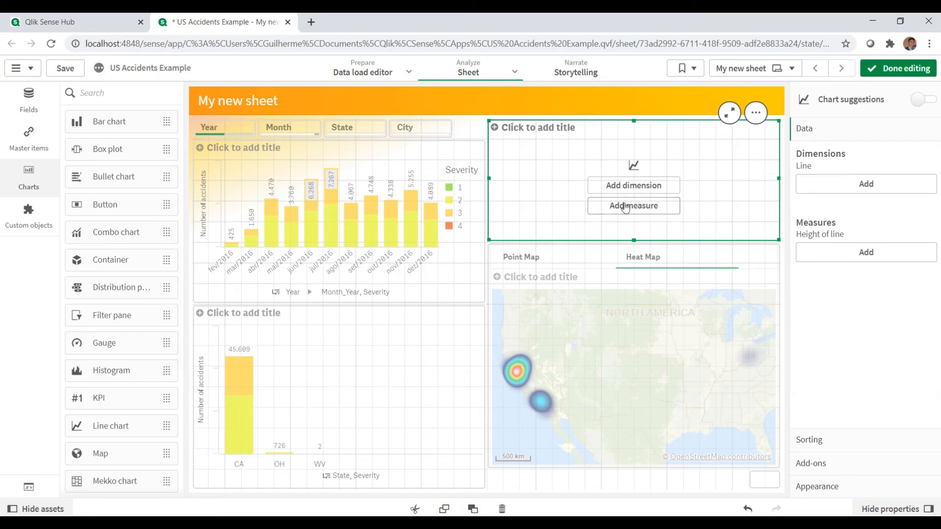
Step: Add the expression Hour(Start_Time) as the line chart's dimension
click(641, 188)
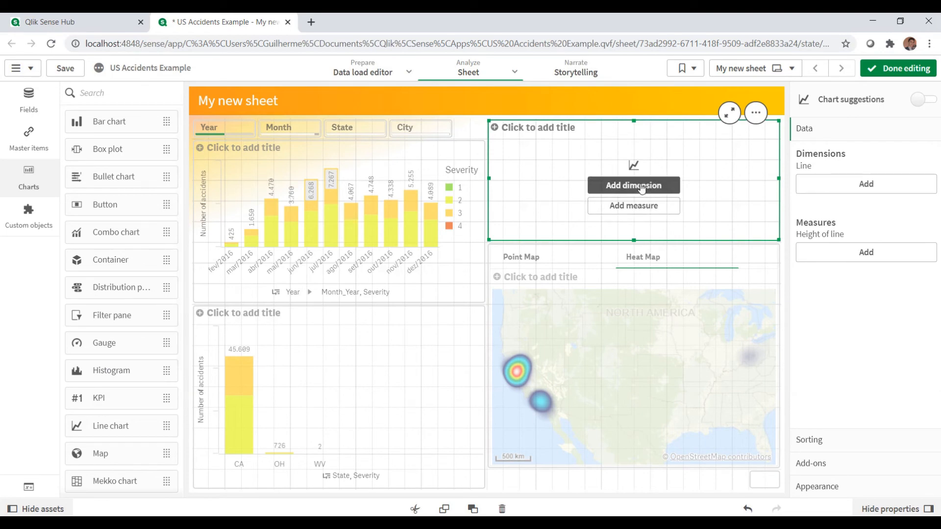
click(812, 109)
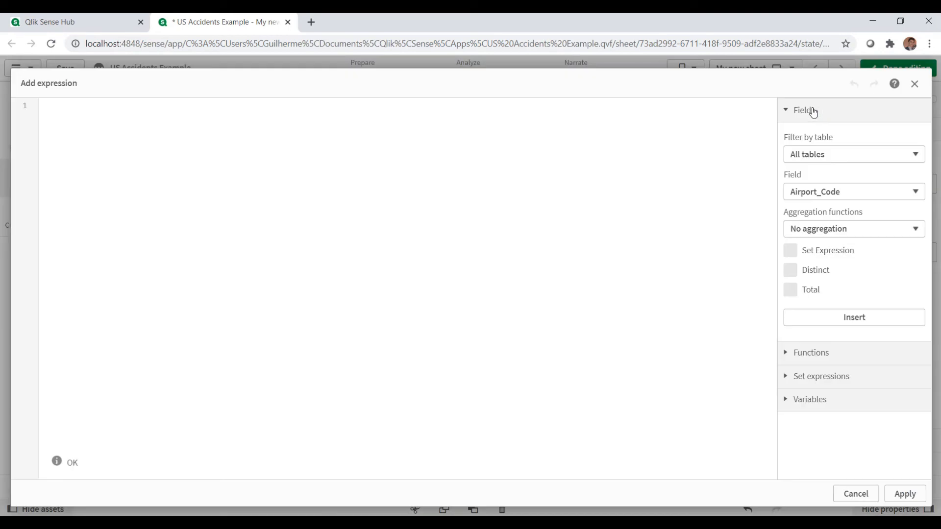
text(Hour()
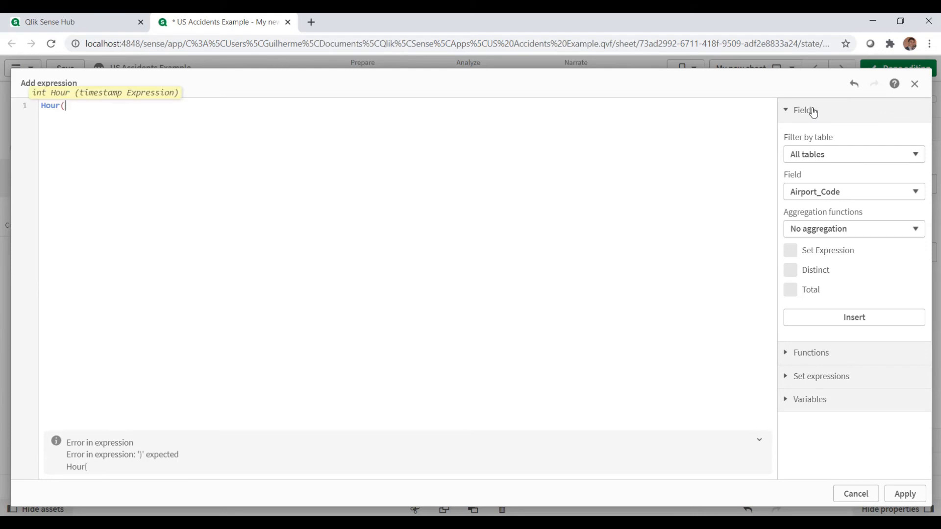
text(S)
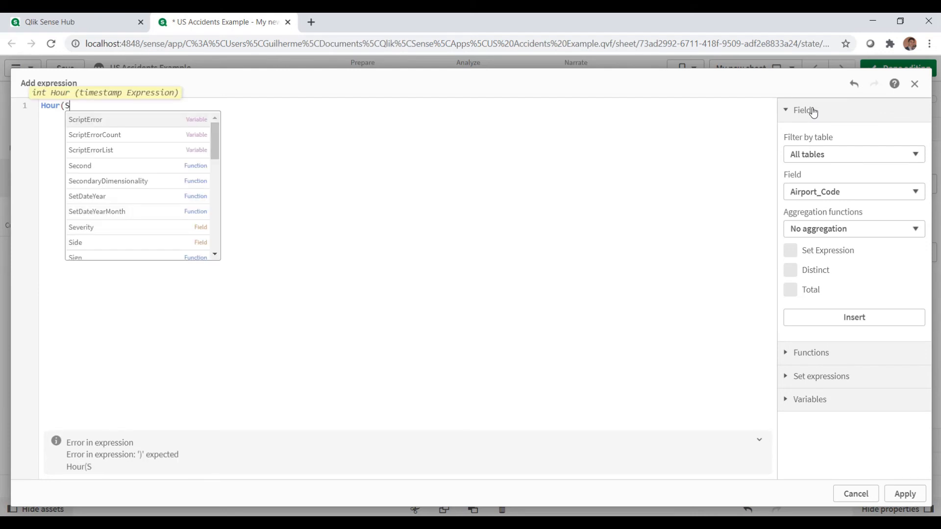
text(tart)
key(Return)
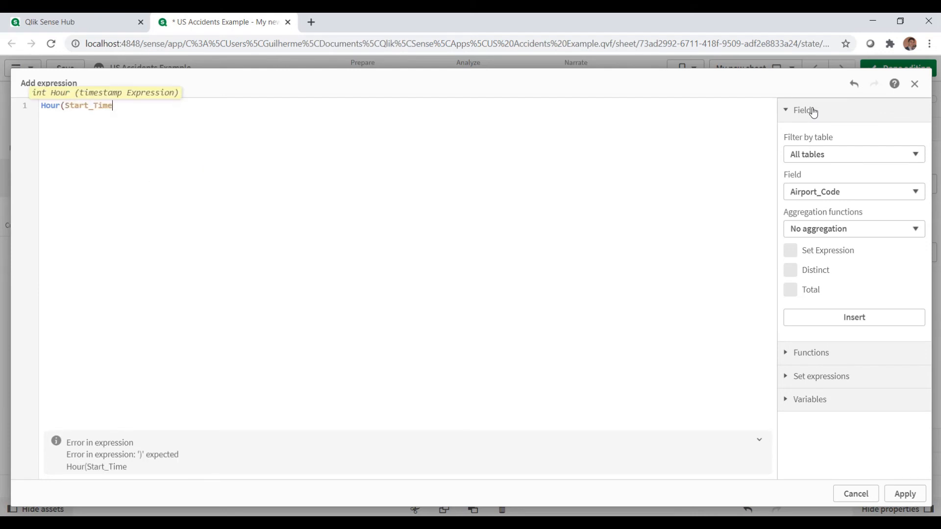
text())
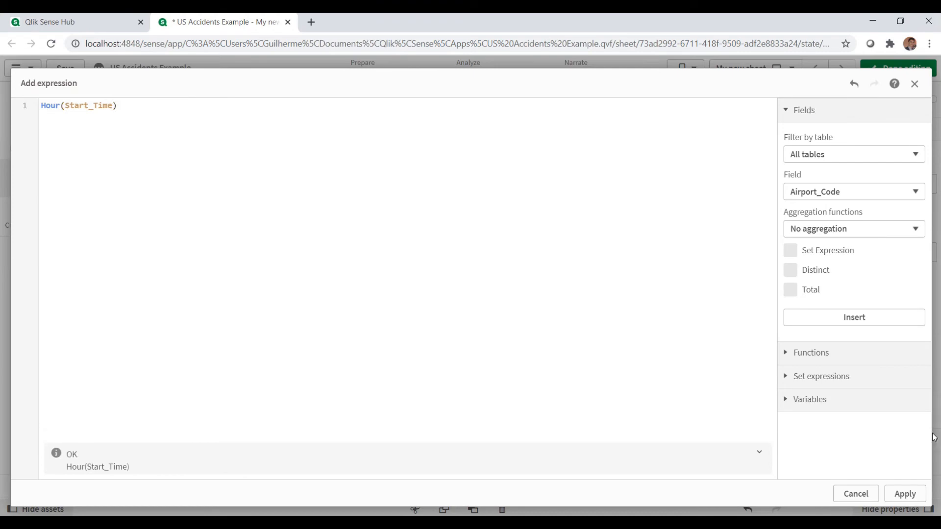
click(905, 493)
Step: Add Number of accidents as the line chart's measure and finish editing
click(619, 205)
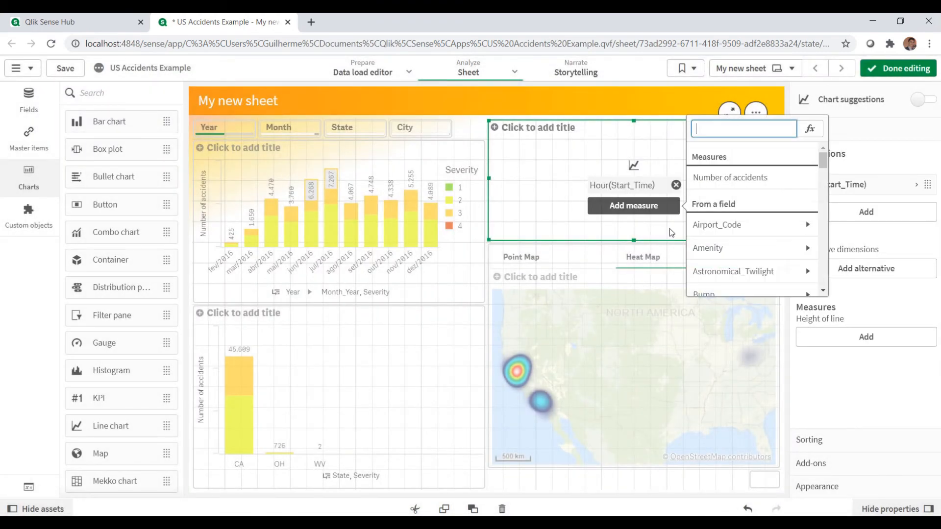
click(704, 178)
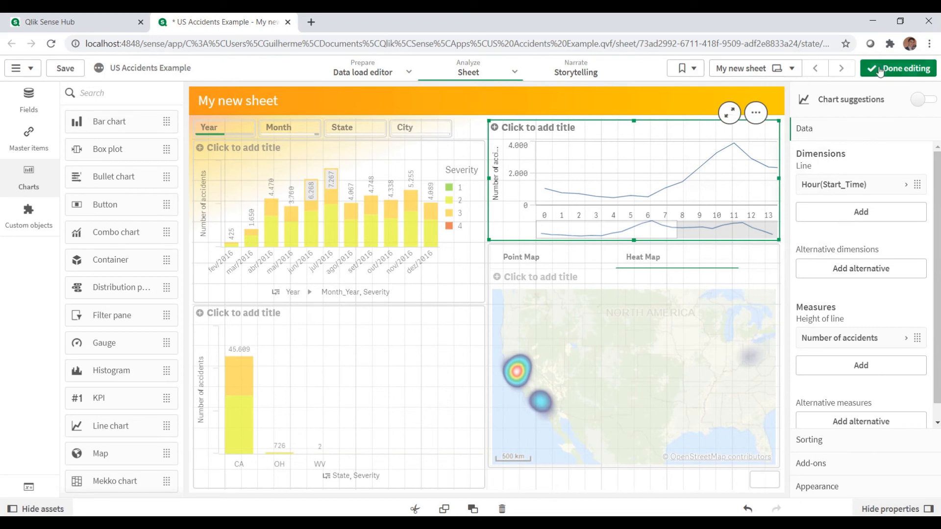
click(898, 68)
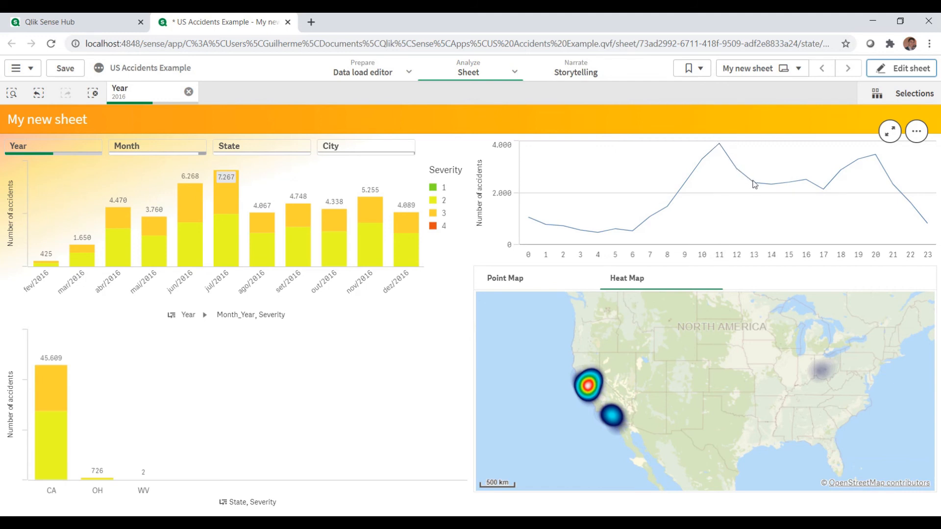
Step: Reopen sheet editing and display the hourly line chart as an area with data points and value labels
click(878, 69)
click(655, 205)
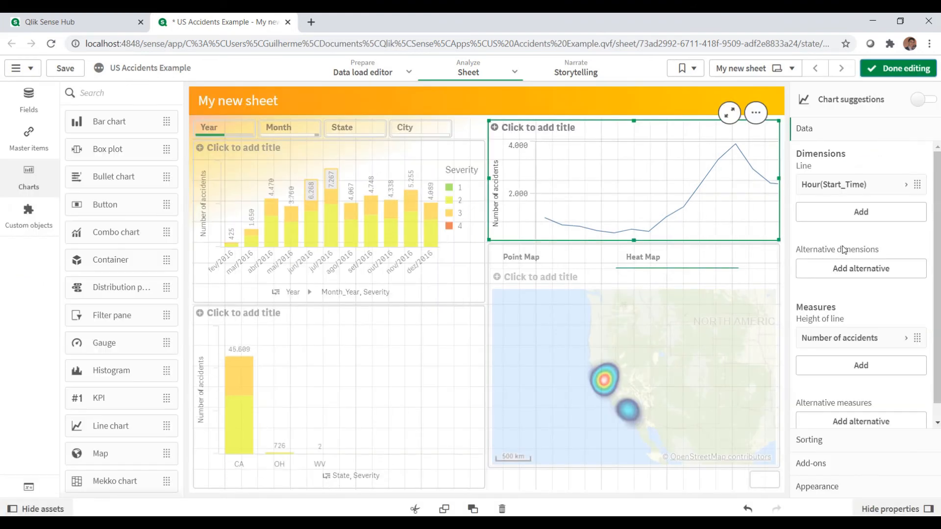
click(817, 486)
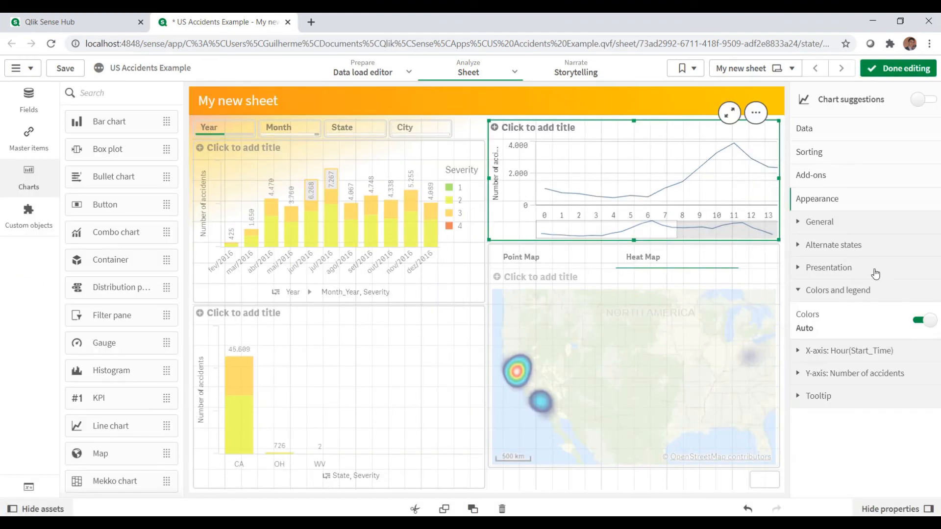
click(874, 269)
click(856, 312)
click(829, 337)
scroll(856, 314, up, 5)
Step: Replace the hourly area chart's automatic colors with coloring by measure
click(827, 270)
click(913, 321)
click(861, 353)
click(846, 291)
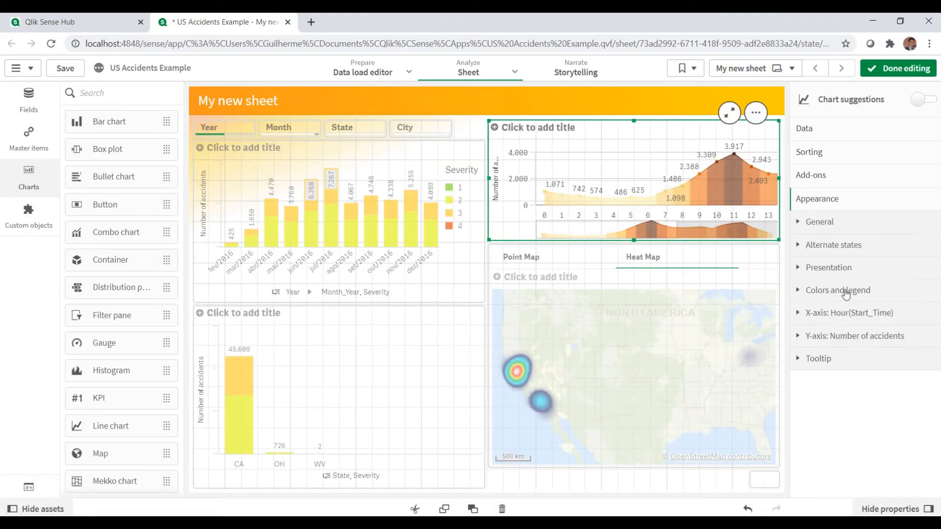
click(846, 291)
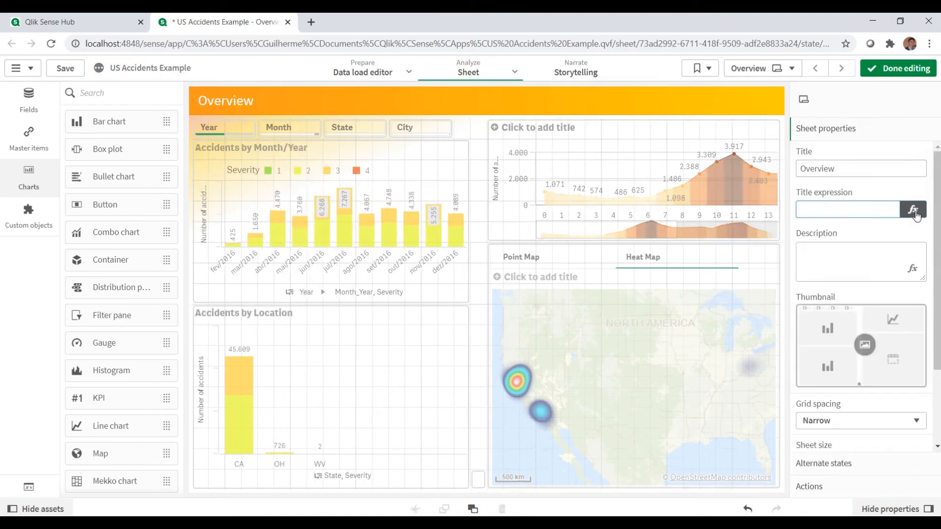
Step: Set the sheet's title expression to 'Number of Accidents - '& Count(distinct ID)
click(912, 210)
text('Number of Accidents - '&)
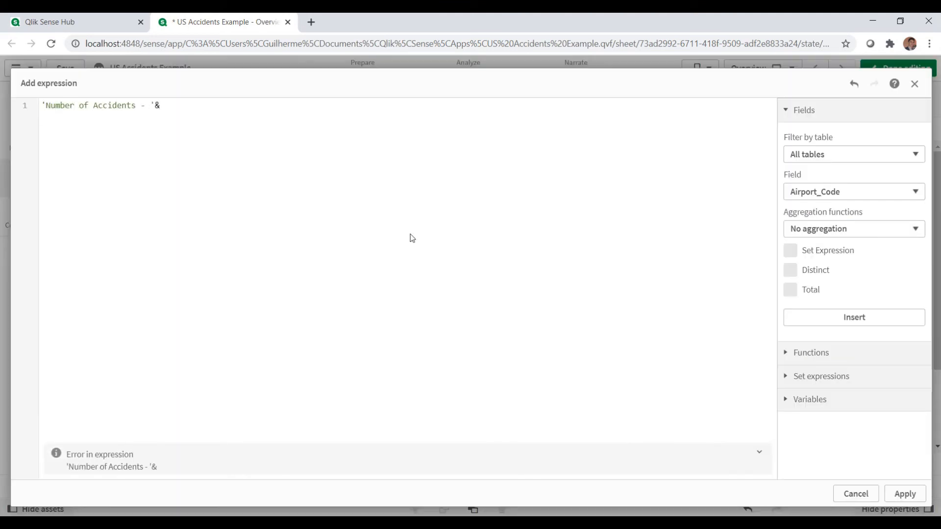
text( Count(distinct ID))
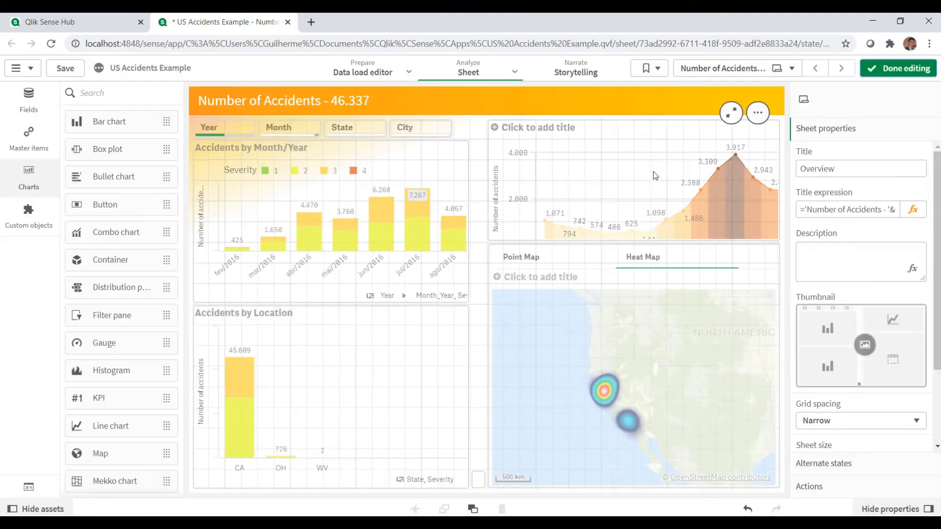
Step: Set the hourly area chart's scrollbar to Bar, title the chart "Accidents by hour" and finish editing
click(654, 171)
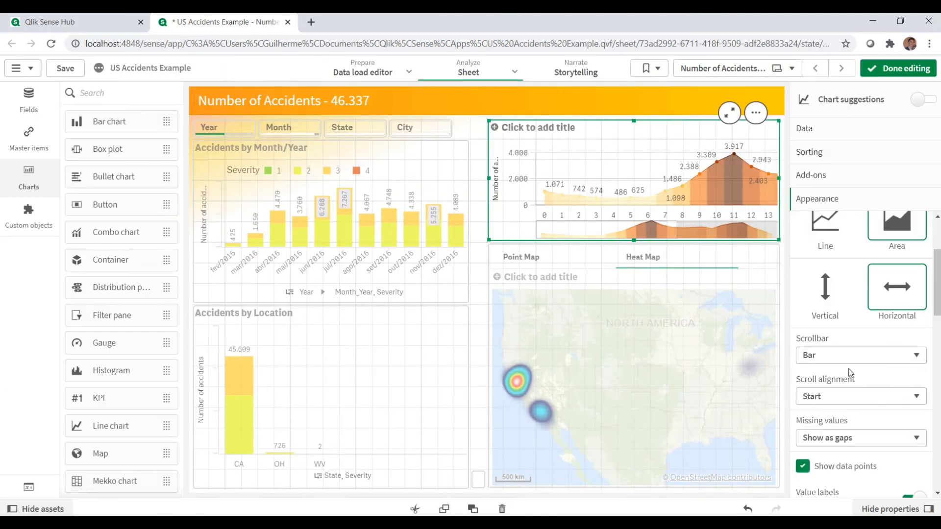
click(543, 128)
text(ACcidents by Hour of h)
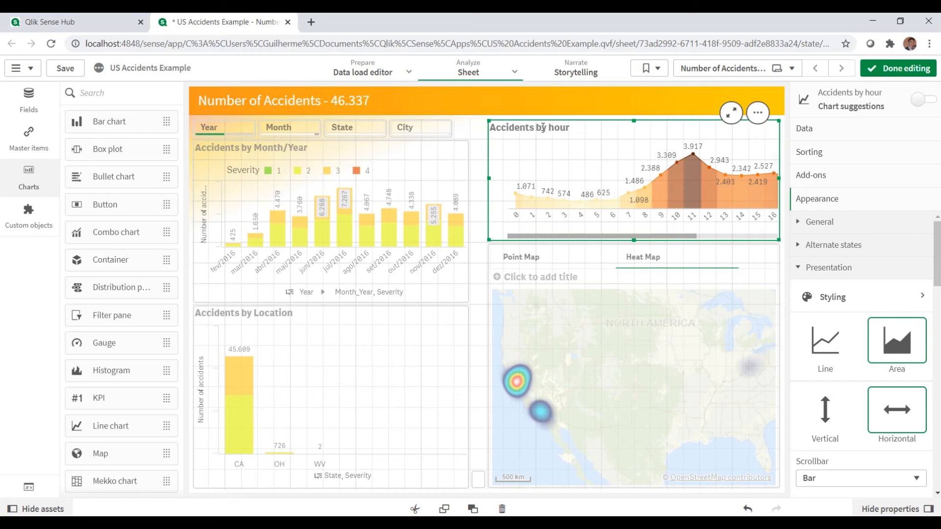
click(897, 68)
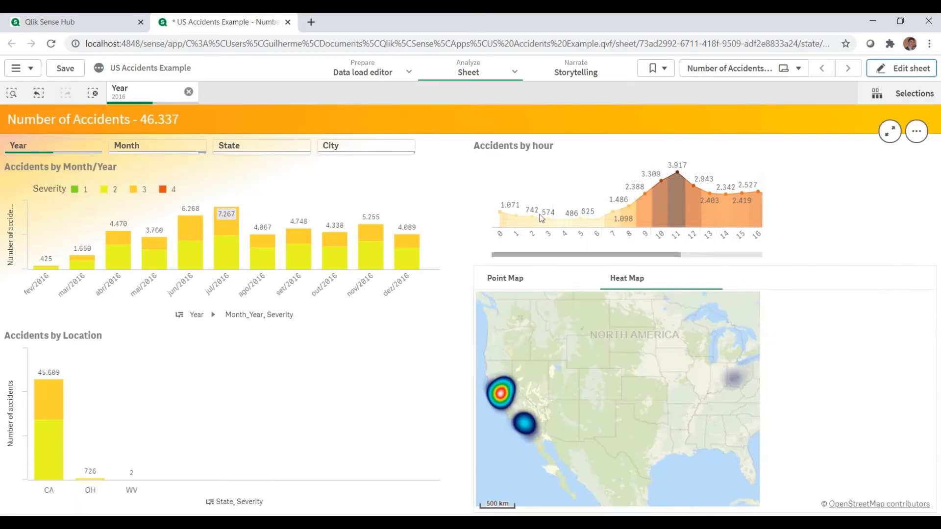
Step: Reload the data in the Data load editor, return to the sheet and clear the Year selection
click(408, 72)
click(355, 93)
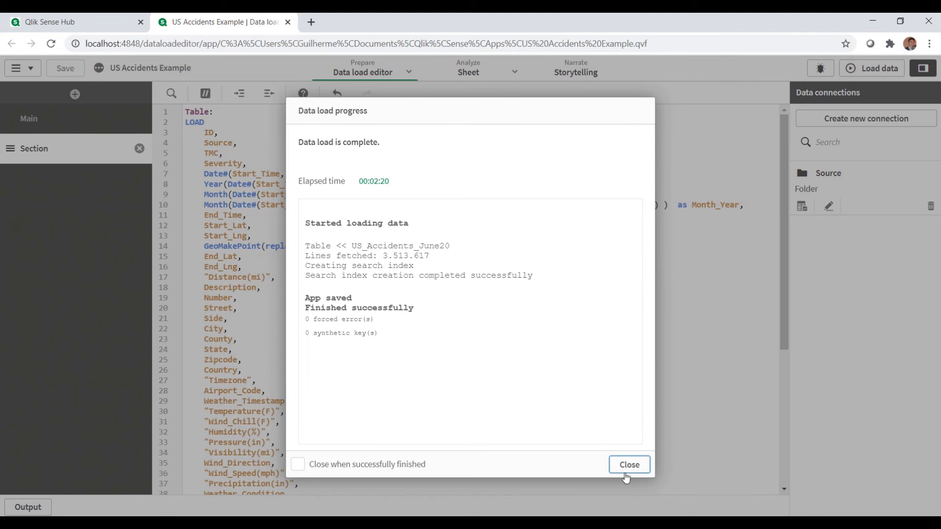
click(627, 470)
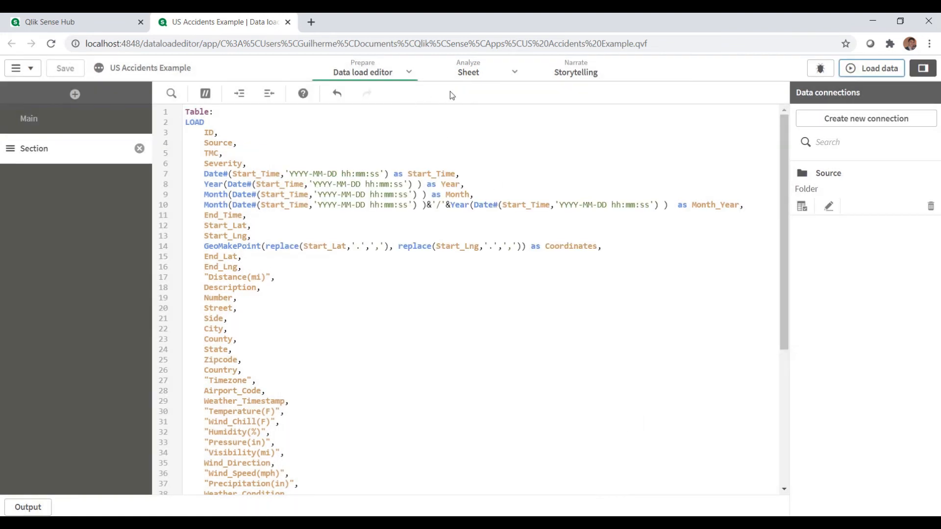
click(470, 74)
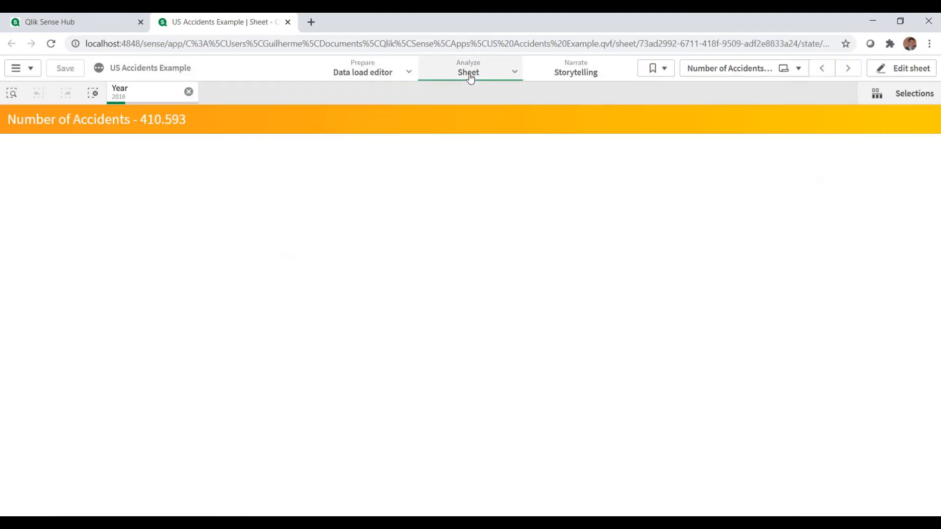
click(189, 93)
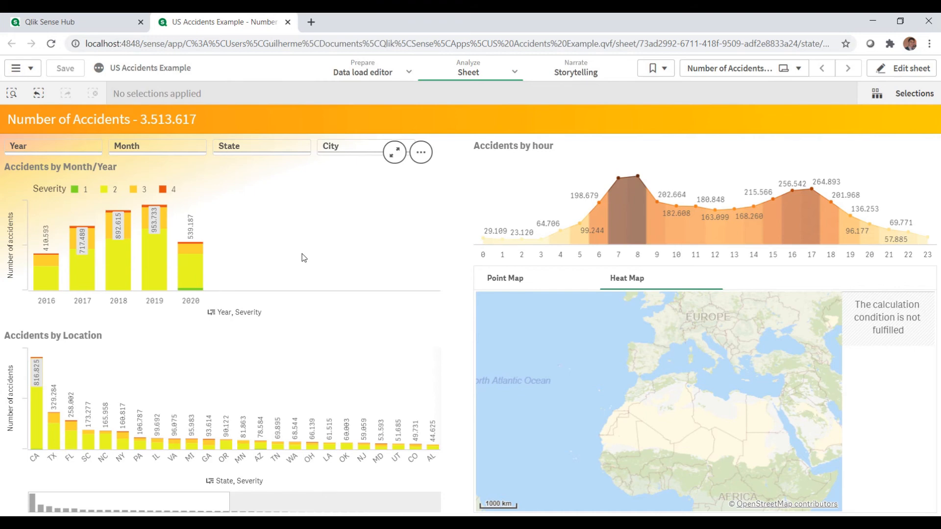
Step: Filter the dashboard to severity 4 accidents and clear that selection again
click(166, 192)
click(420, 147)
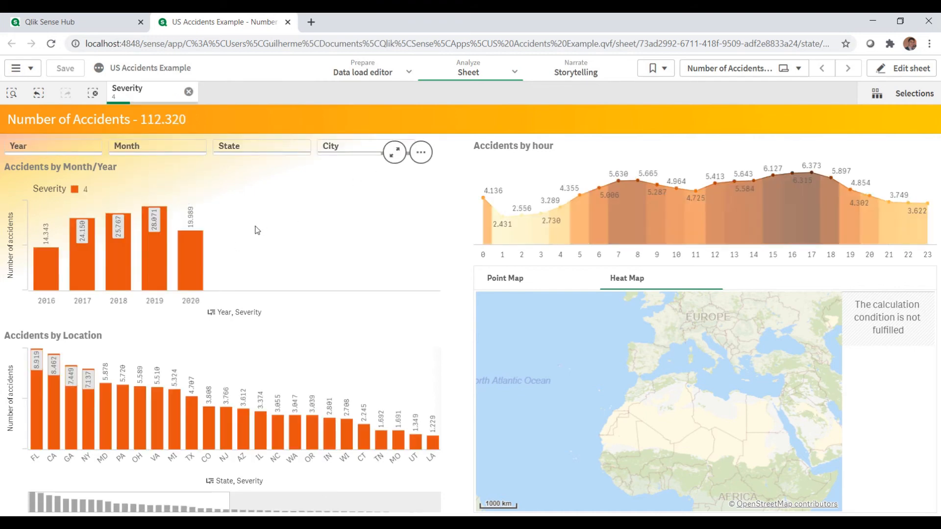
click(188, 92)
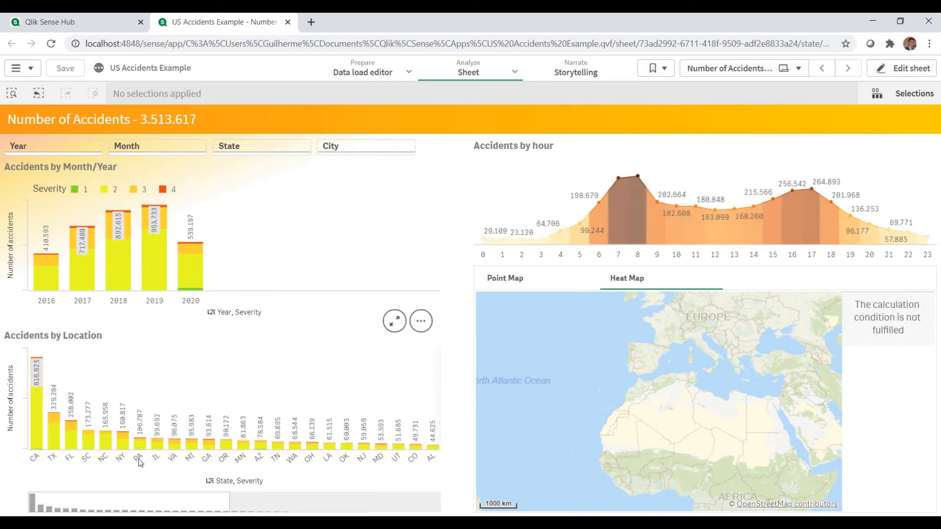
Step: Filter the dashboard to year 2019, state CA and city Los Angeles from the two bar charts
click(156, 300)
click(420, 145)
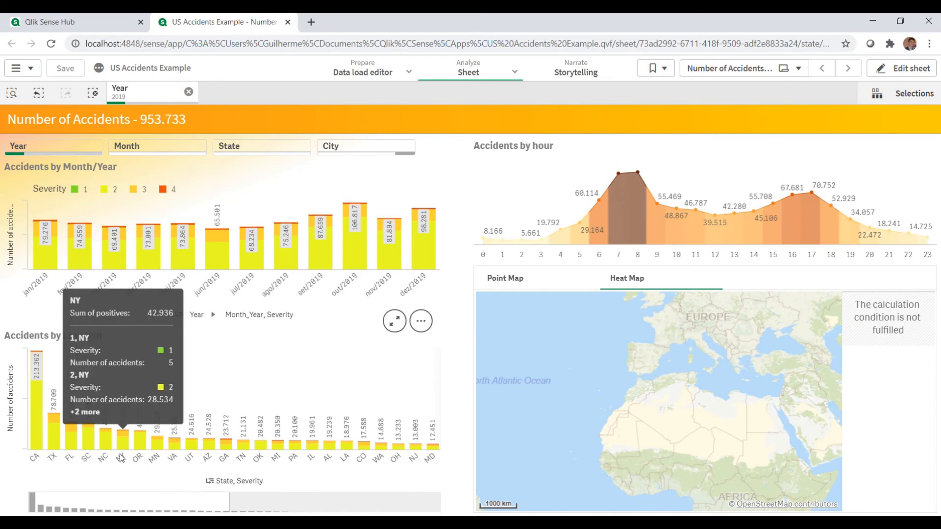
mouse_move(104, 457)
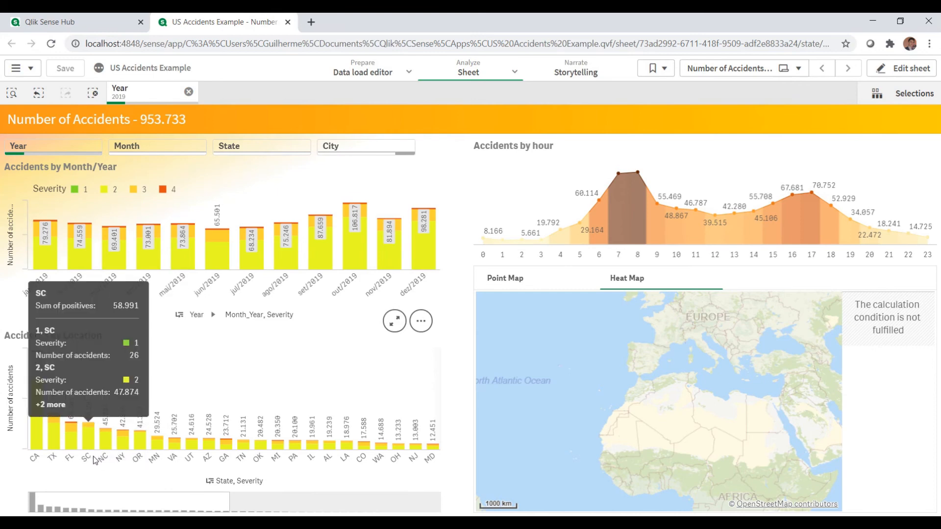
click(34, 460)
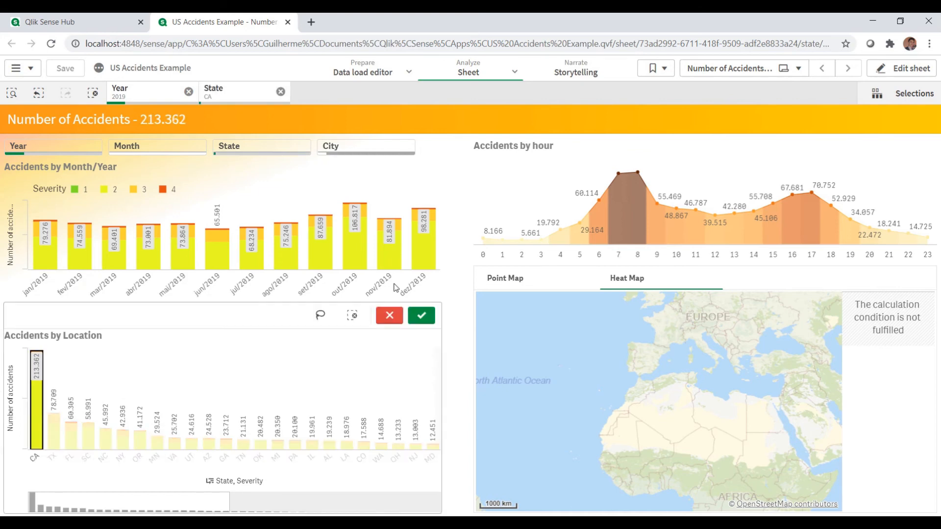
click(420, 315)
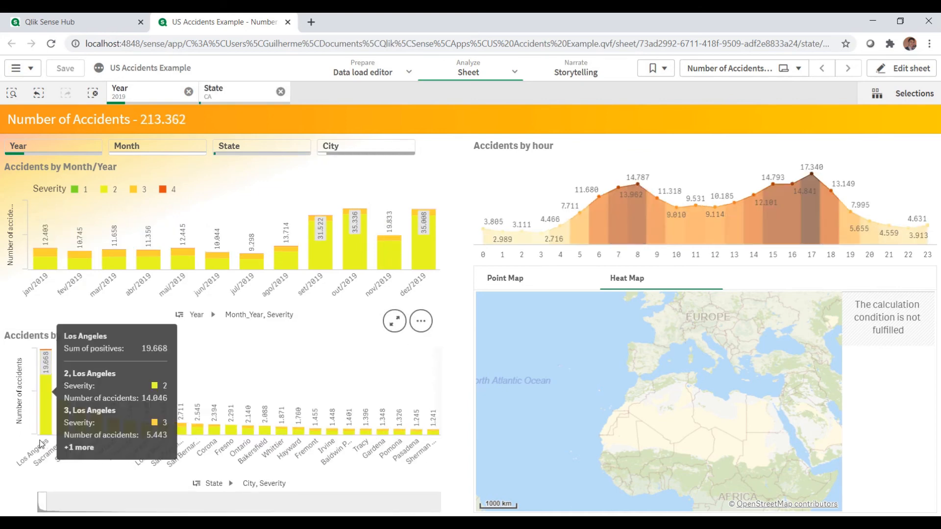
click(41, 448)
click(420, 314)
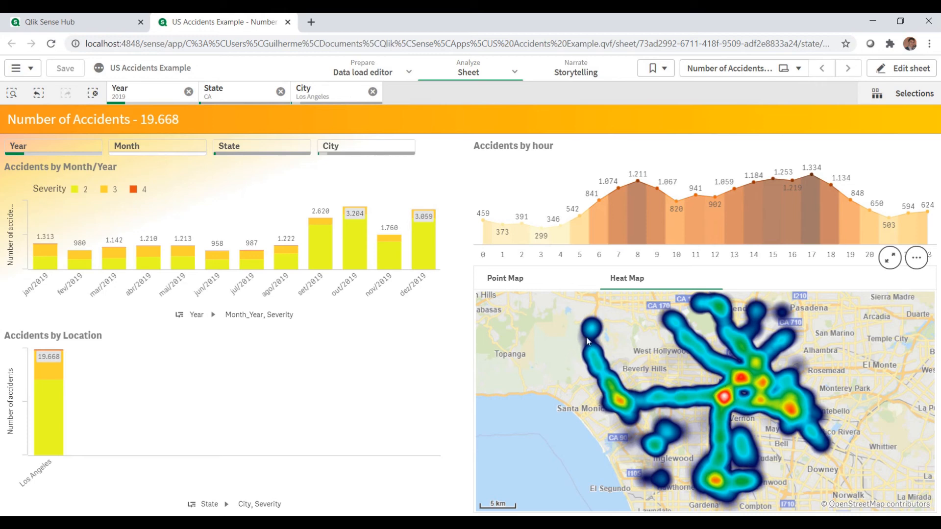
Step: Switch to the Point Map, reopen sheet editing and set its ID point layer's tooltip to Custom with basic rows hidden
click(499, 280)
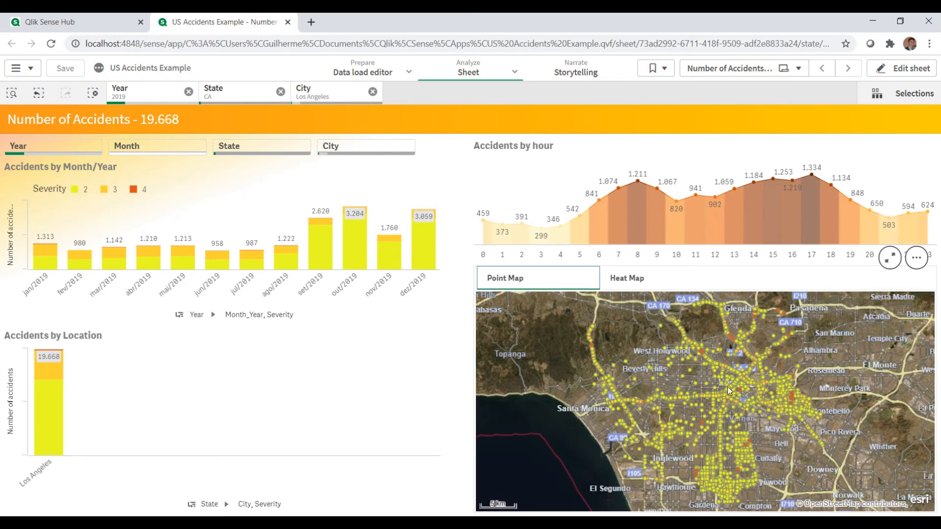
scroll(716, 395, up, 3)
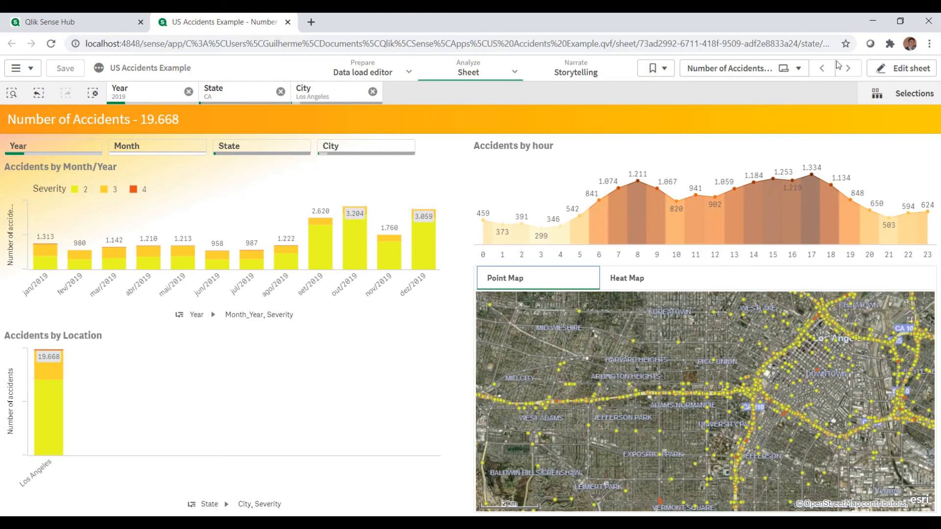
click(900, 68)
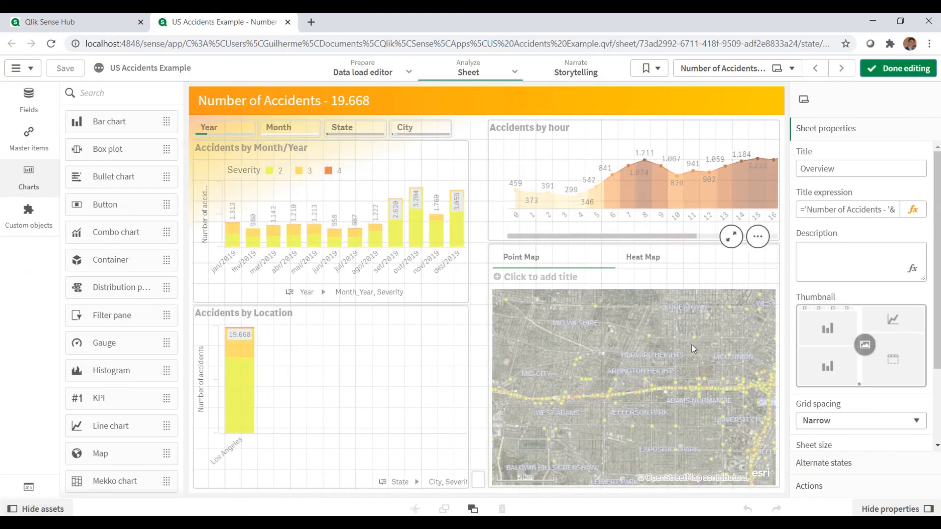
click(692, 347)
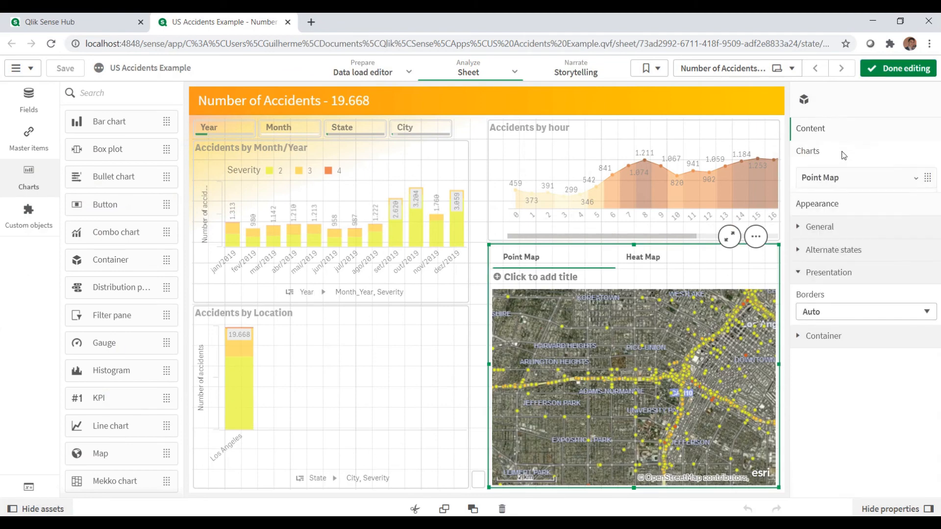
click(840, 178)
click(845, 285)
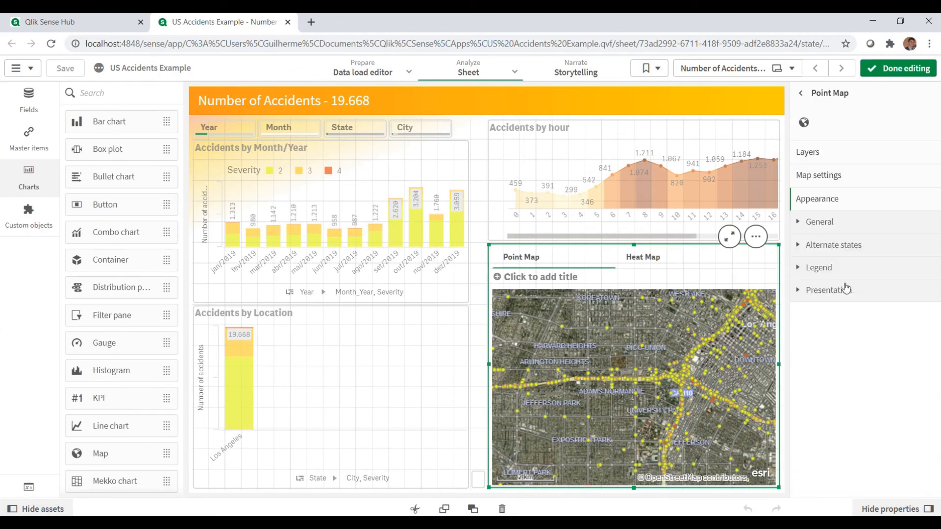
click(819, 155)
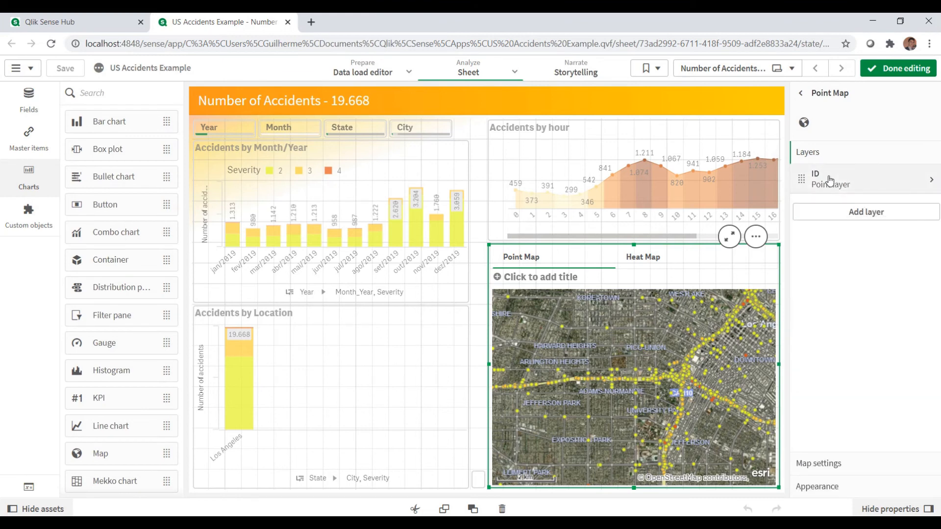
click(830, 181)
click(830, 306)
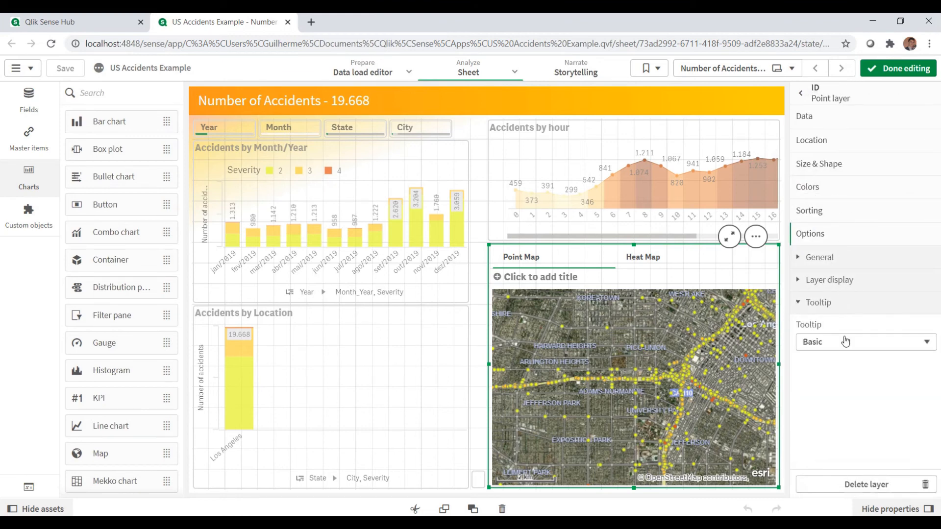
click(845, 343)
click(841, 367)
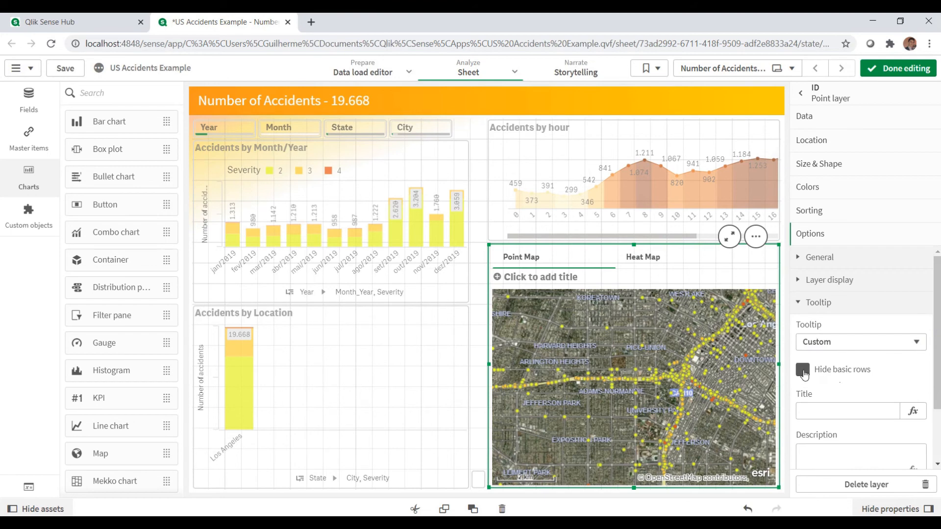
click(806, 372)
Step: Set the custom tooltip's title expression to the text 'Description'
scroll(843, 404, down, 2)
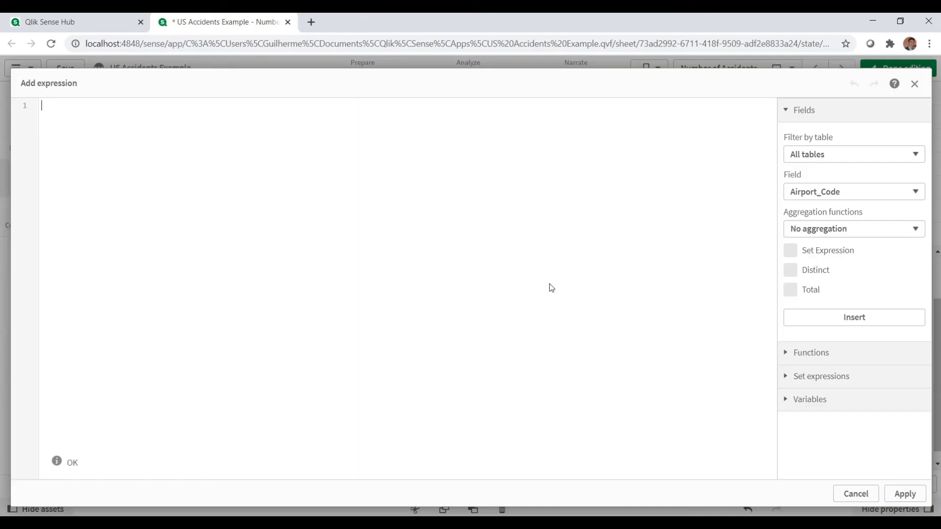
click(911, 352)
text('Desc)
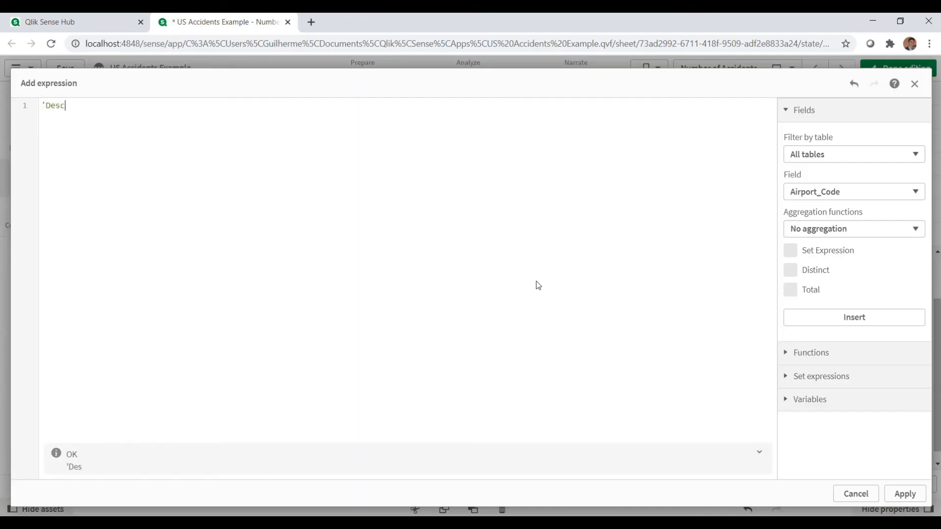
text(ription')
click(903, 494)
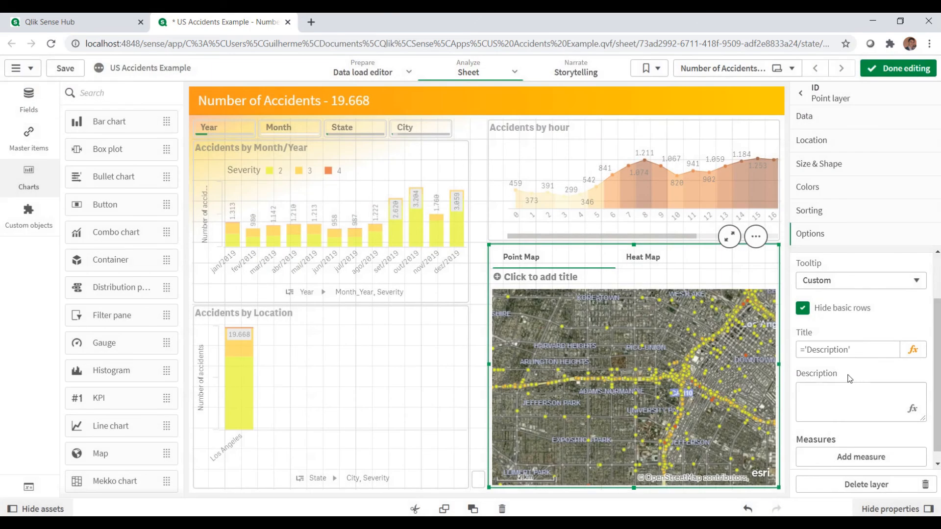
Step: Use the Description field as the custom tooltip's description expression and finish editing the sheet
click(908, 411)
text(Desc)
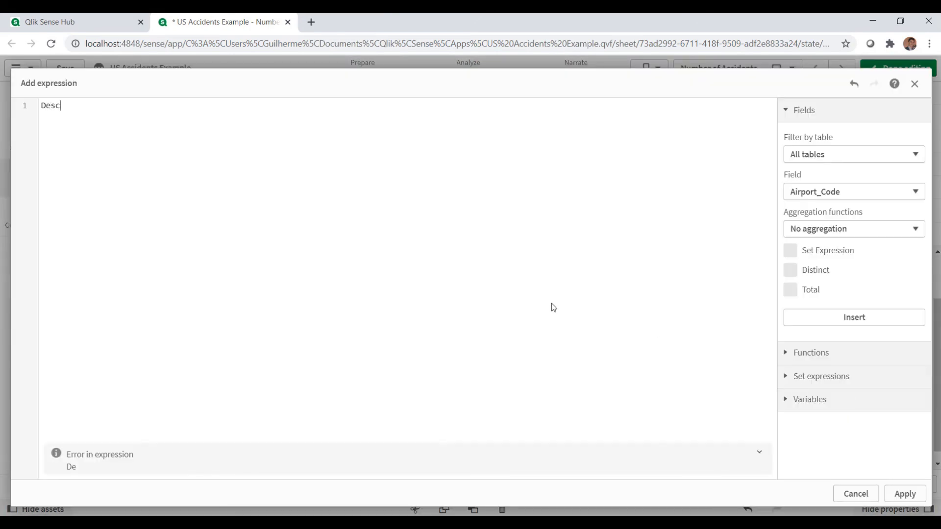
text(r)
click(139, 127)
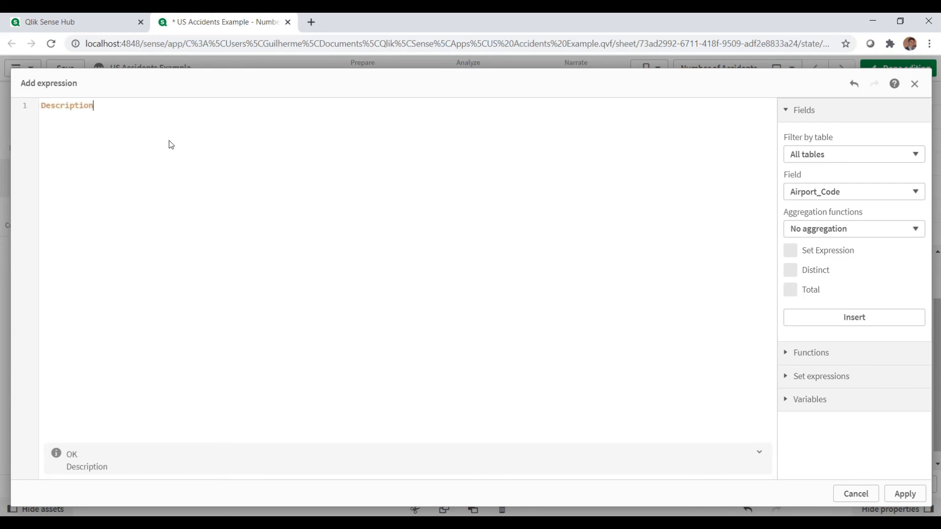
click(916, 493)
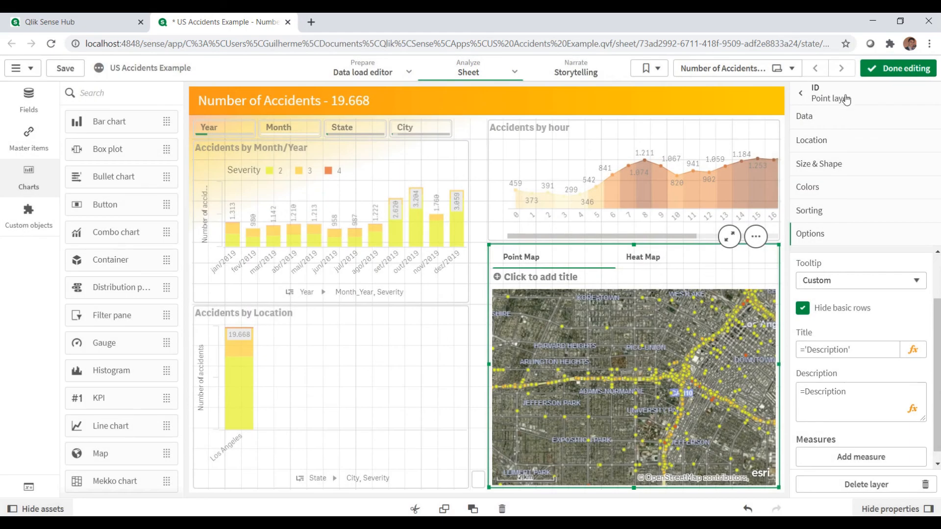
click(894, 68)
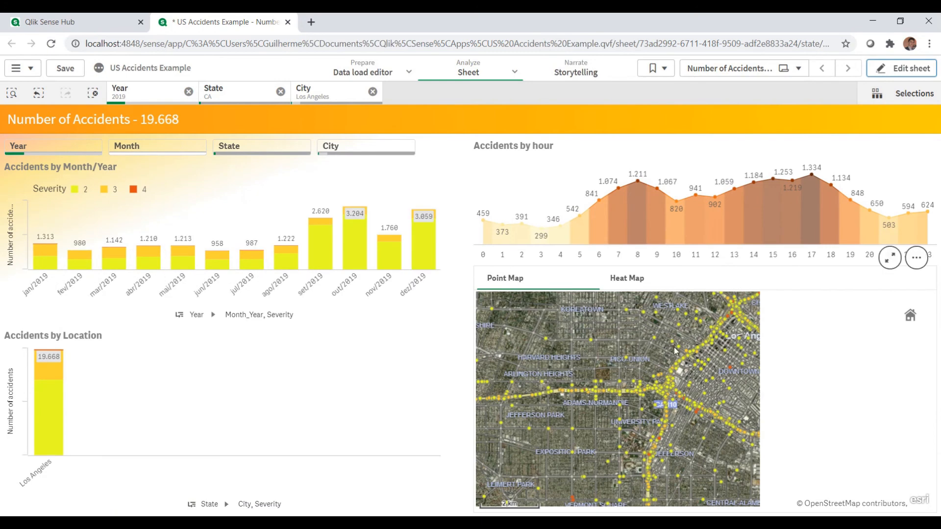
Step: Look over the Los Angeles accidents on the Point Map and filter the dashboard to Severity 4 from the Accidents by Month/Year legend
mouse_move(679, 342)
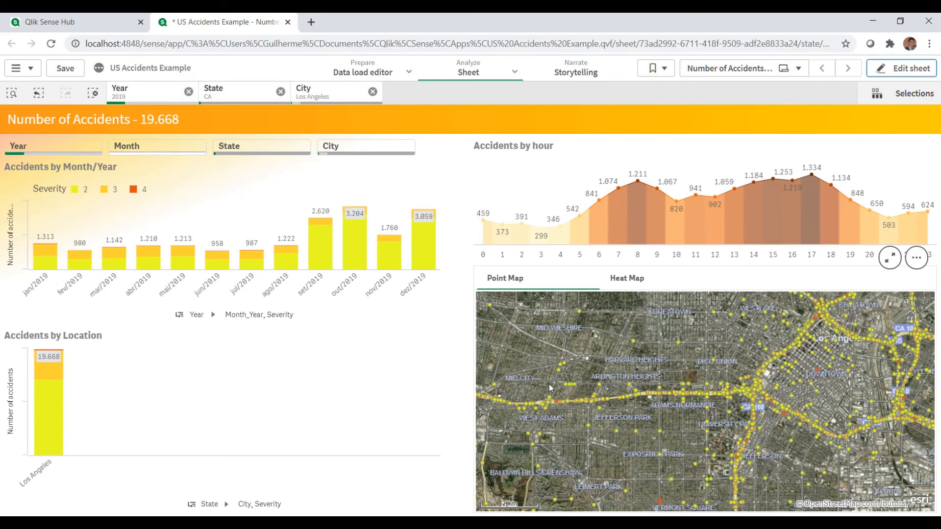
drag(657, 417, 556, 407)
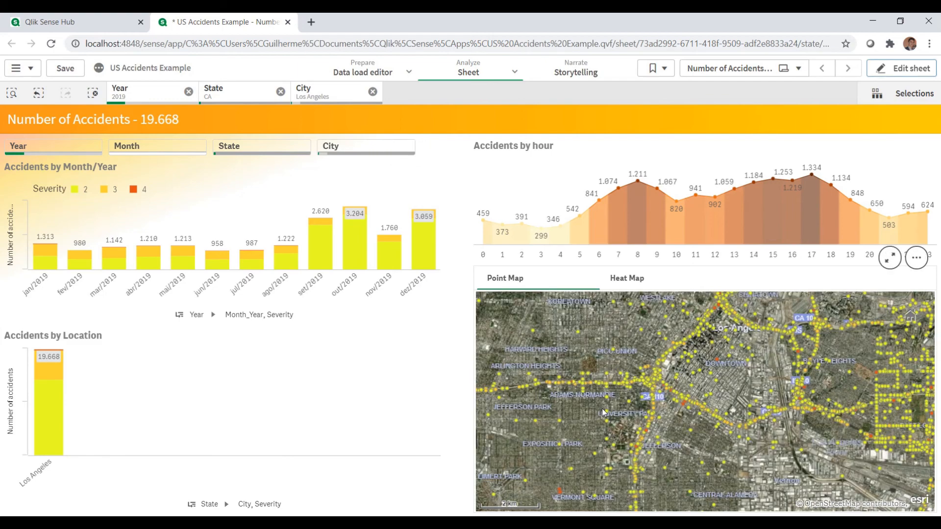
click(132, 193)
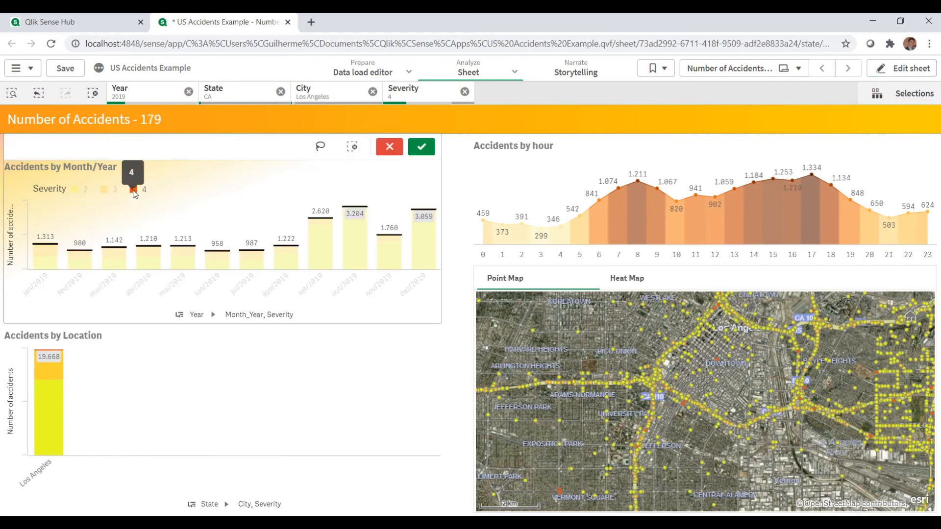
click(420, 146)
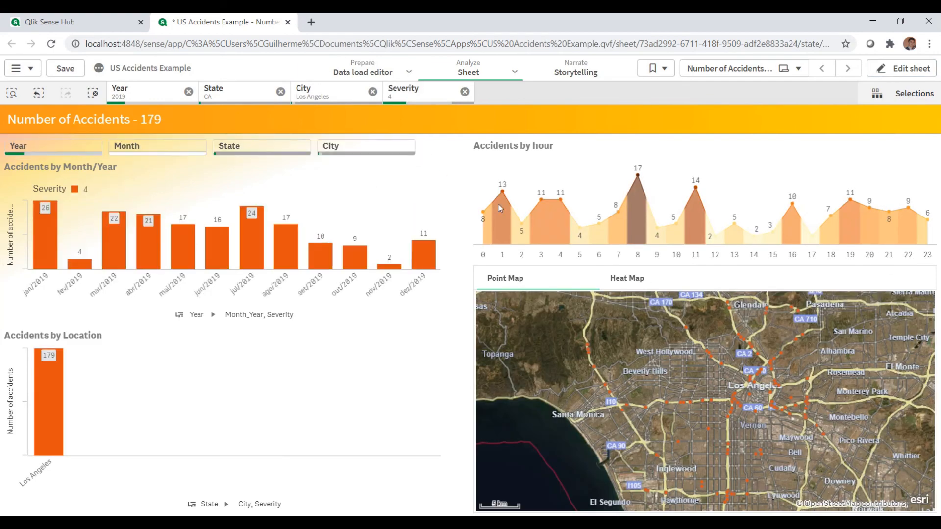
Step: Check the Heat Map for the densest spot, return to the Point Map and lasso-select the accidents around it
click(637, 287)
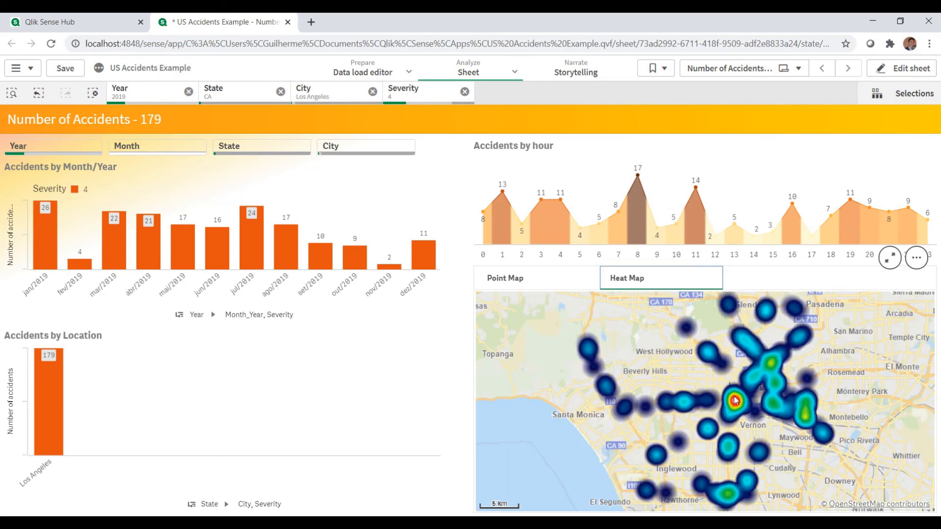
click(546, 282)
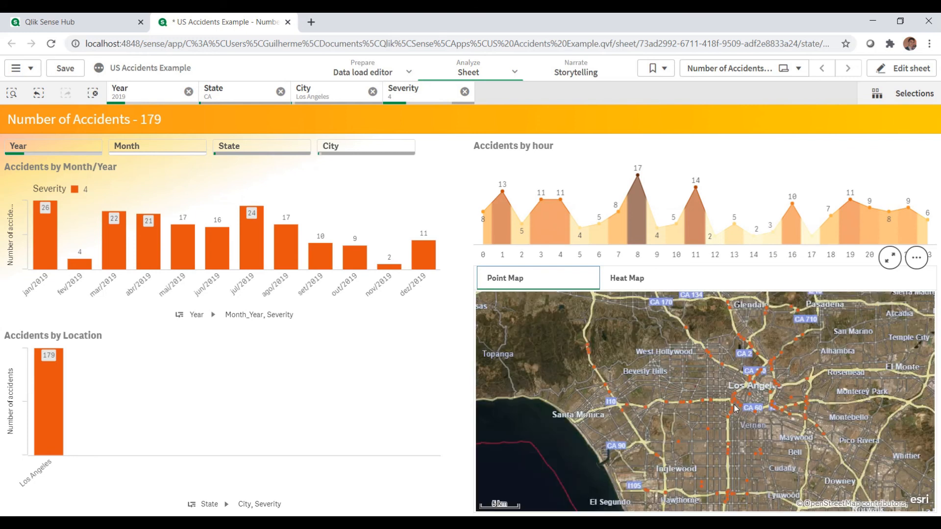
click(744, 420)
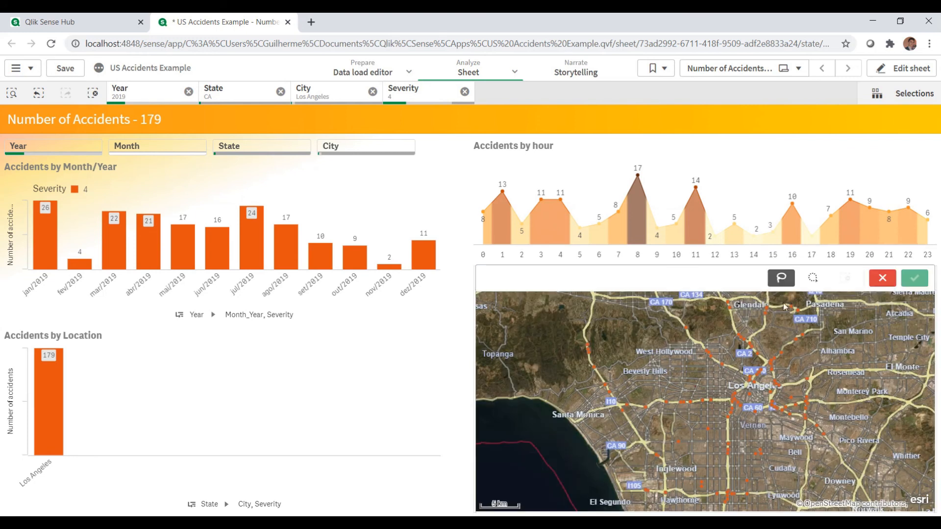
click(744, 413)
click(914, 280)
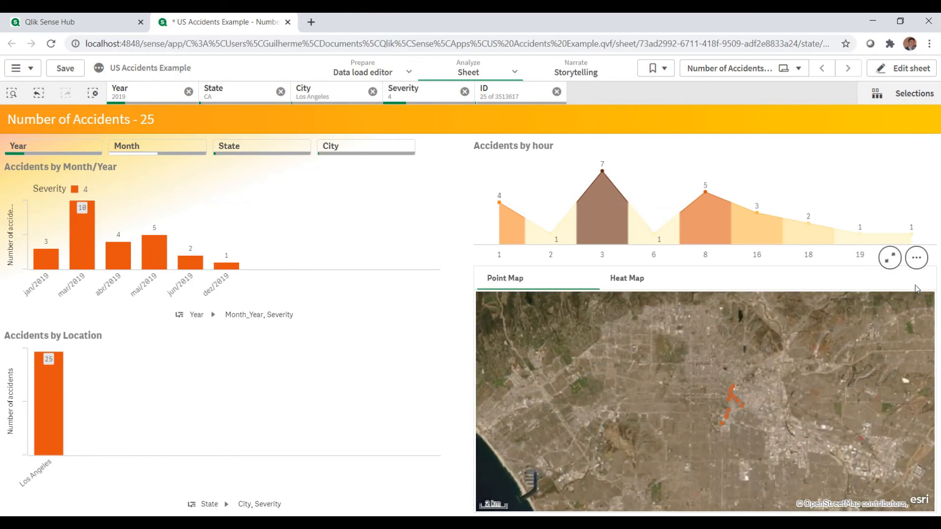
Step: Examine the Description tooltips of the selected accidents near the CA 110 and I-10 interchange on the Point Map
scroll(718, 395, up, 5)
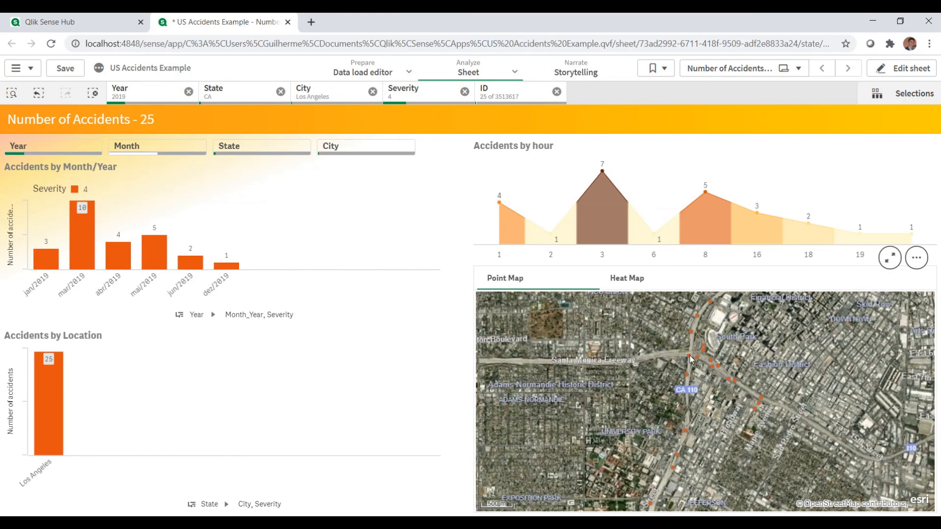
scroll(691, 359, up, 3)
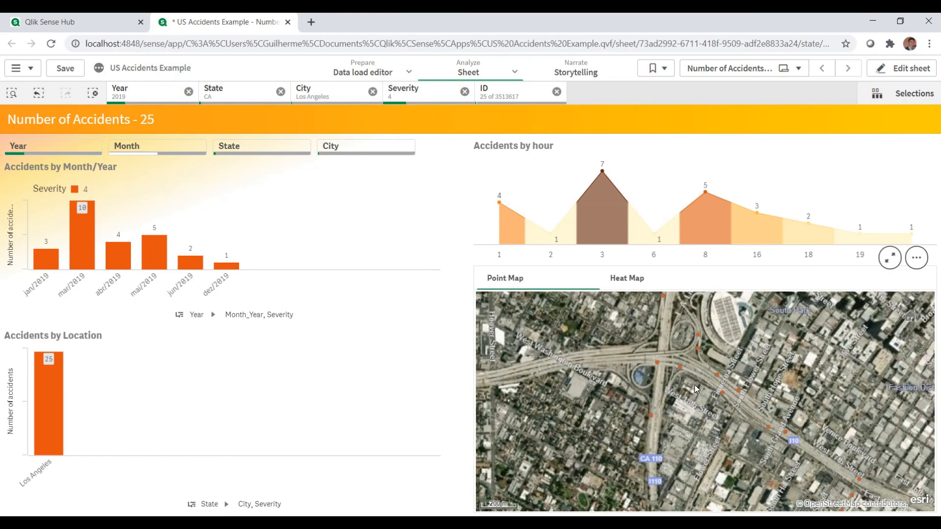
mouse_move(678, 366)
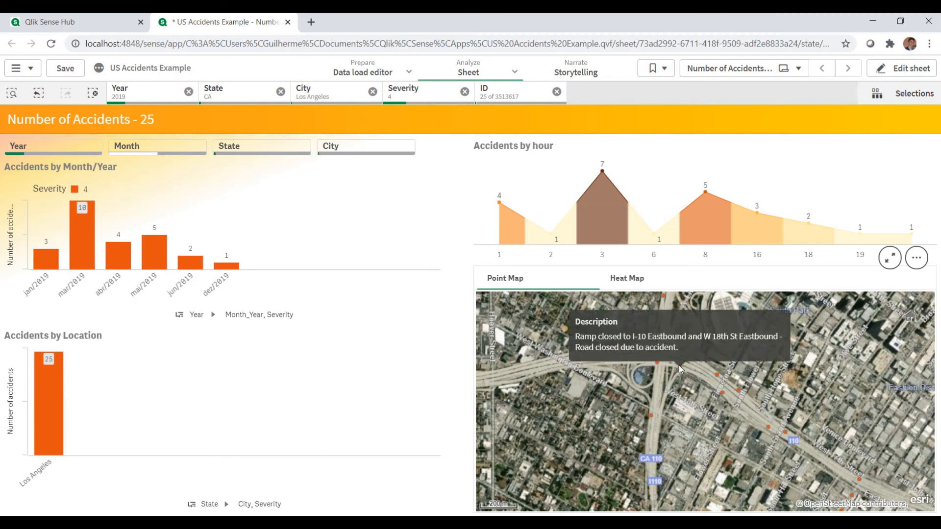
mouse_move(724, 398)
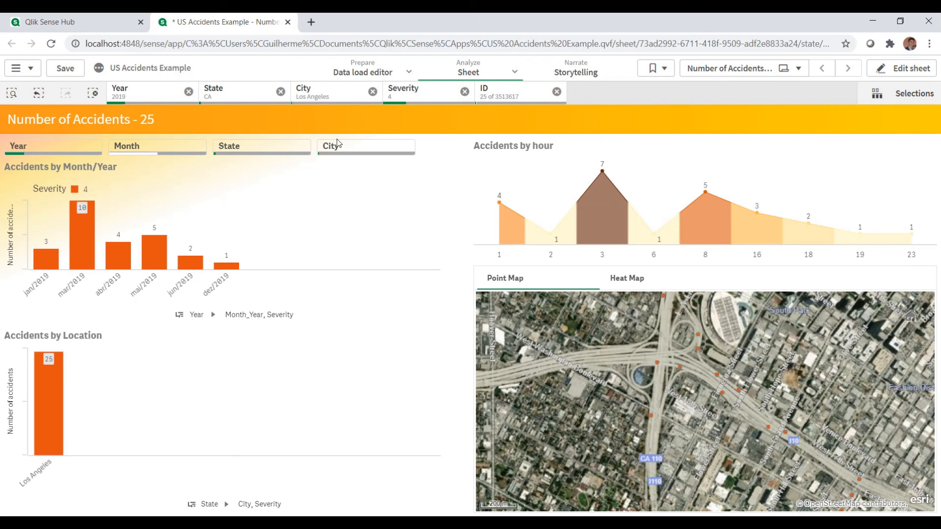
Step: Clear the ID, Severity and City selections
click(557, 91)
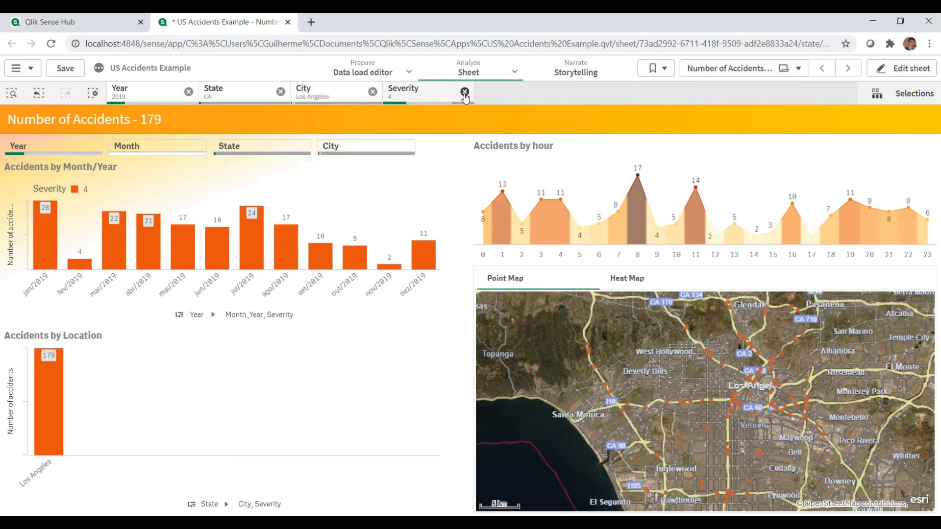
click(465, 92)
click(372, 92)
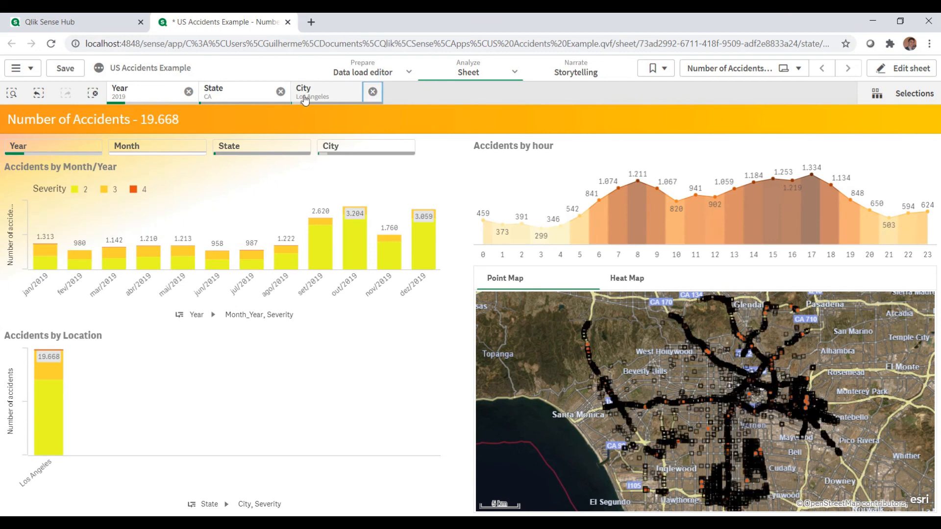
Step: Change the State selection to NY and filter to the city New York from the Accidents by Location chart
click(239, 100)
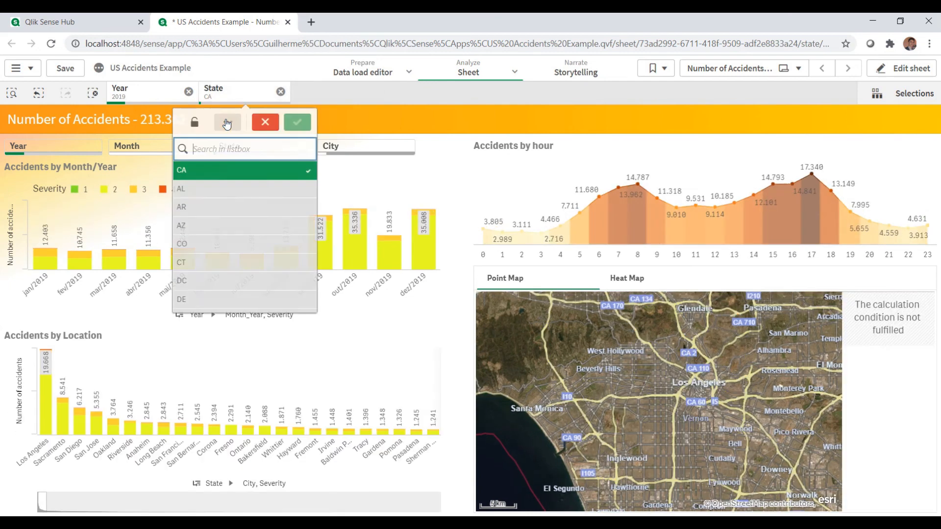
text(ny)
click(215, 170)
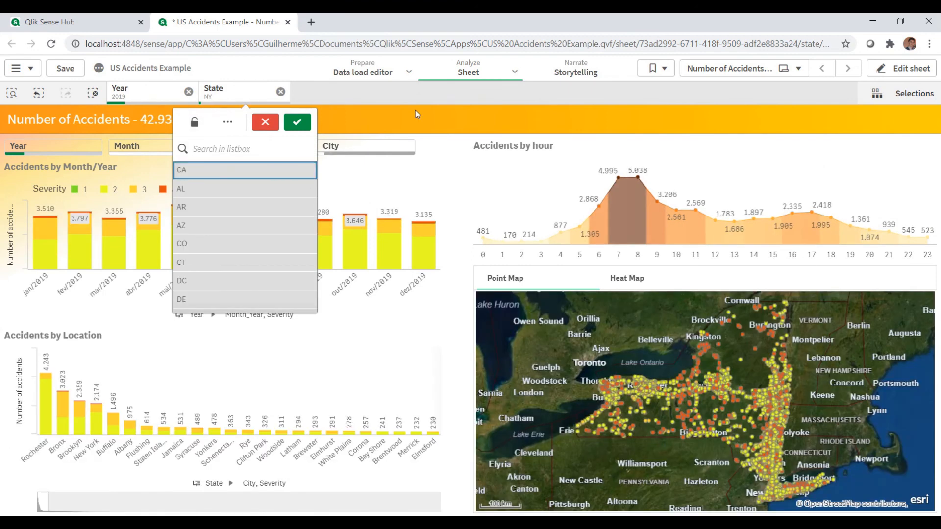
click(363, 116)
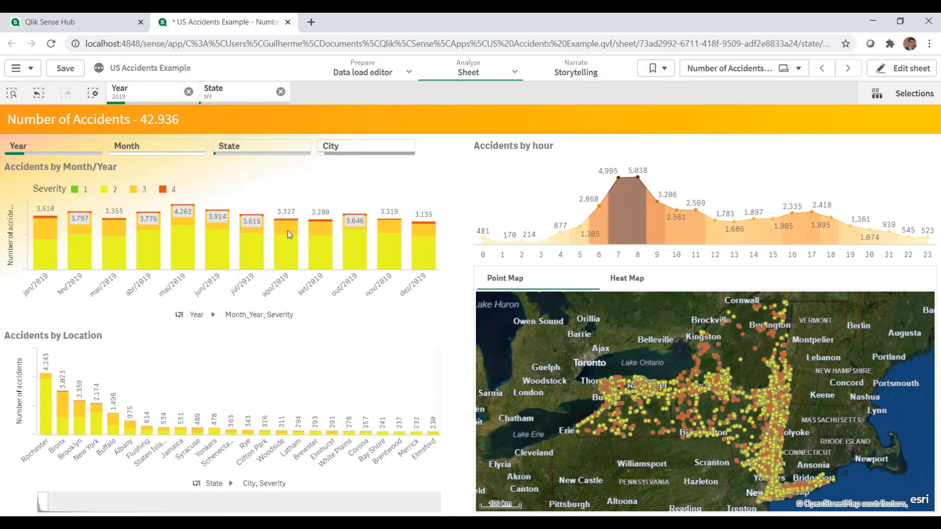
click(94, 445)
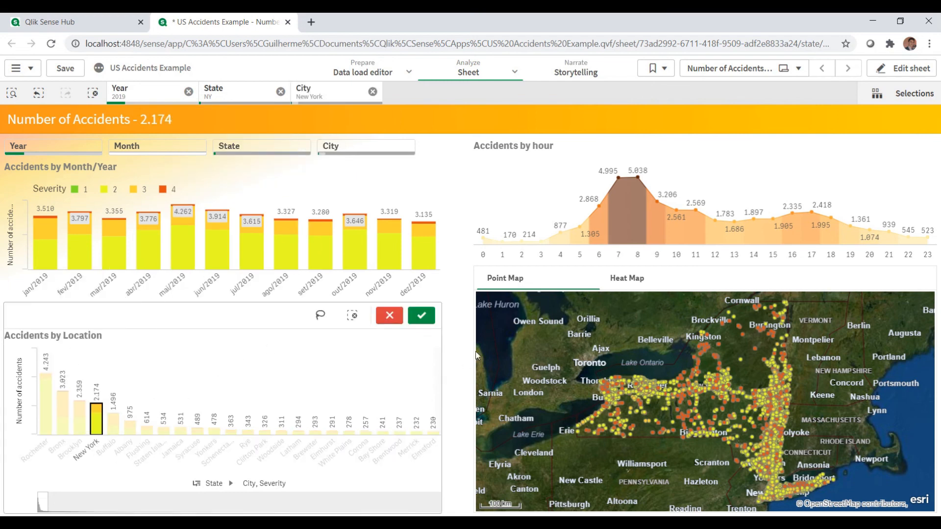
click(422, 316)
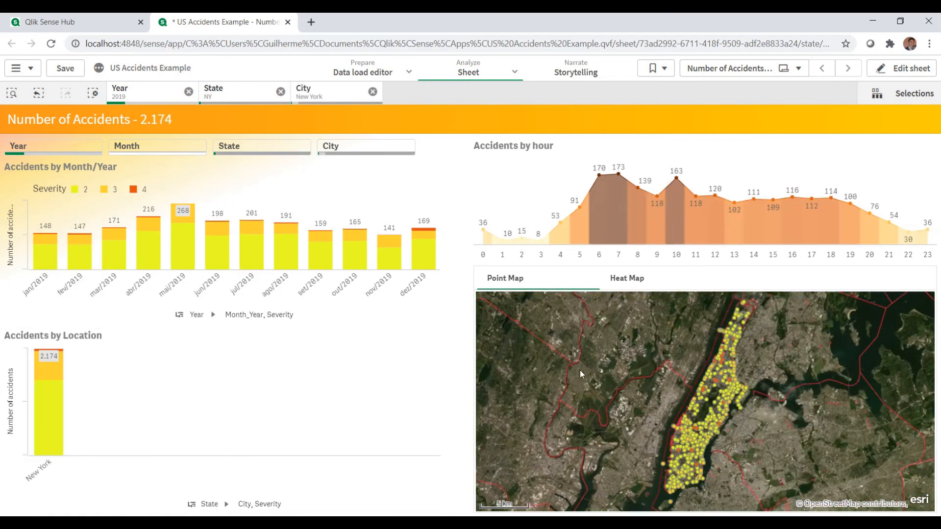
Step: Examine the densest accident area of New York on the Heat Map
click(635, 279)
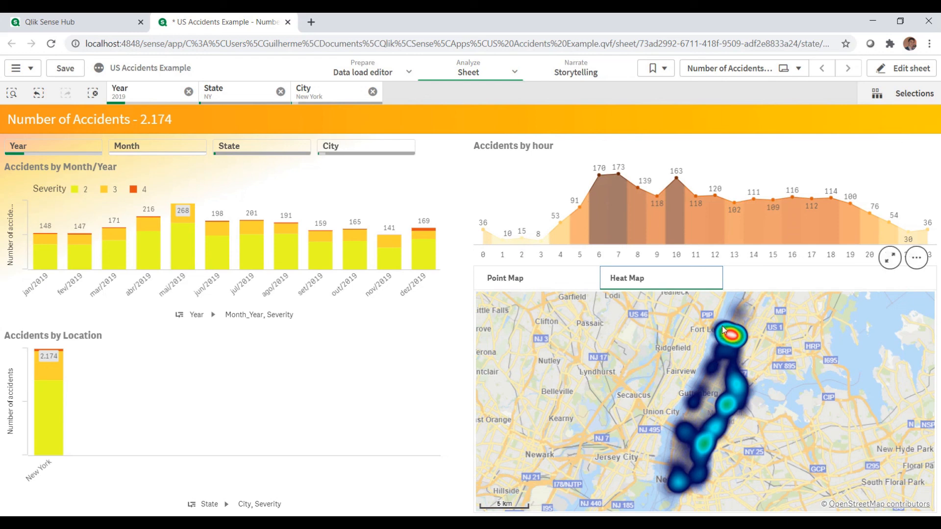
scroll(729, 336, up, 3)
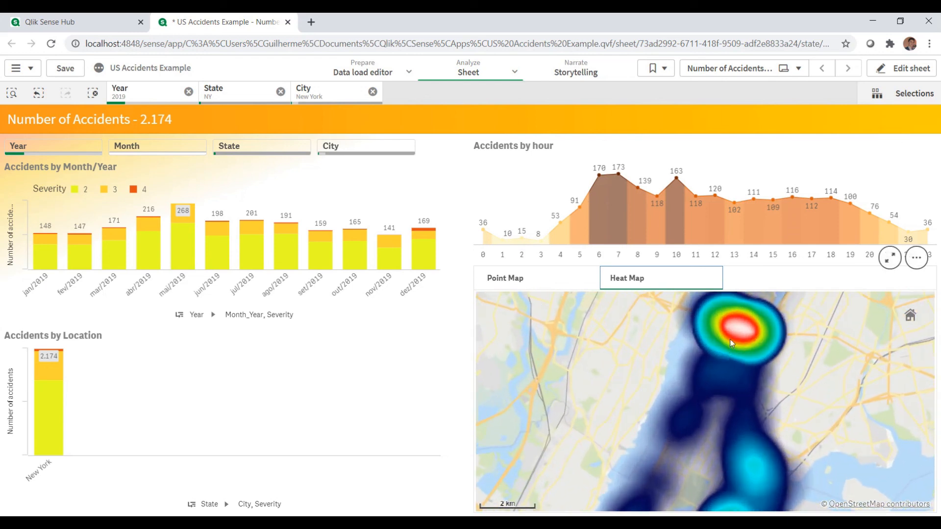
drag(740, 334, 754, 385)
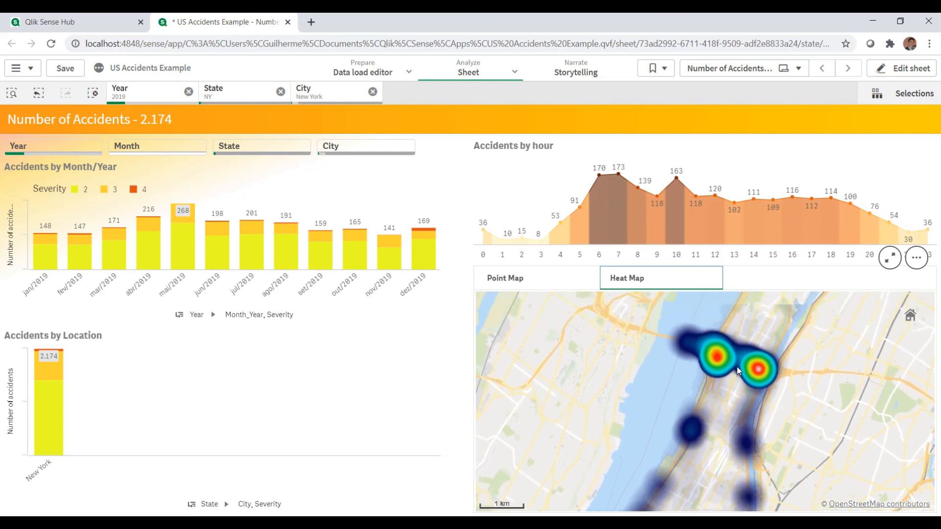
Step: Examine the individual accidents around the eastern end of the George Washington Bridge on the Point Map
click(513, 280)
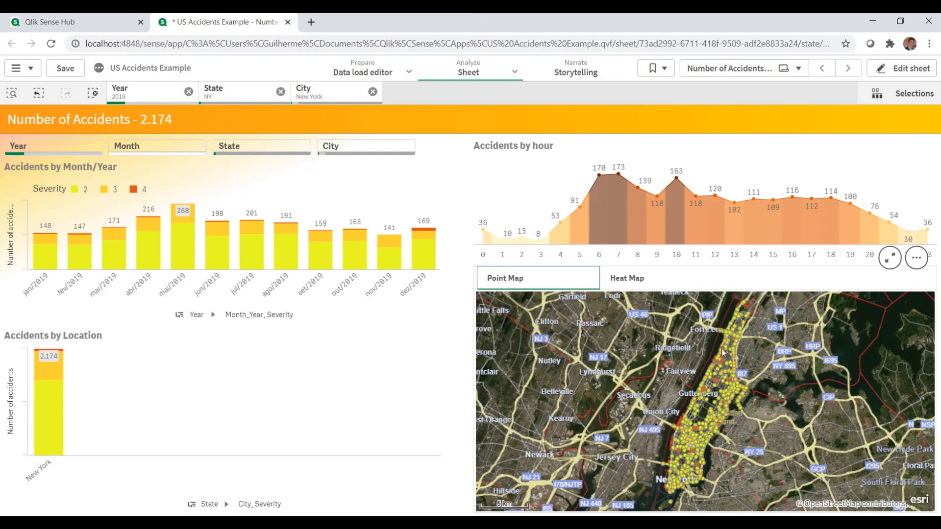
scroll(723, 351, up, 3)
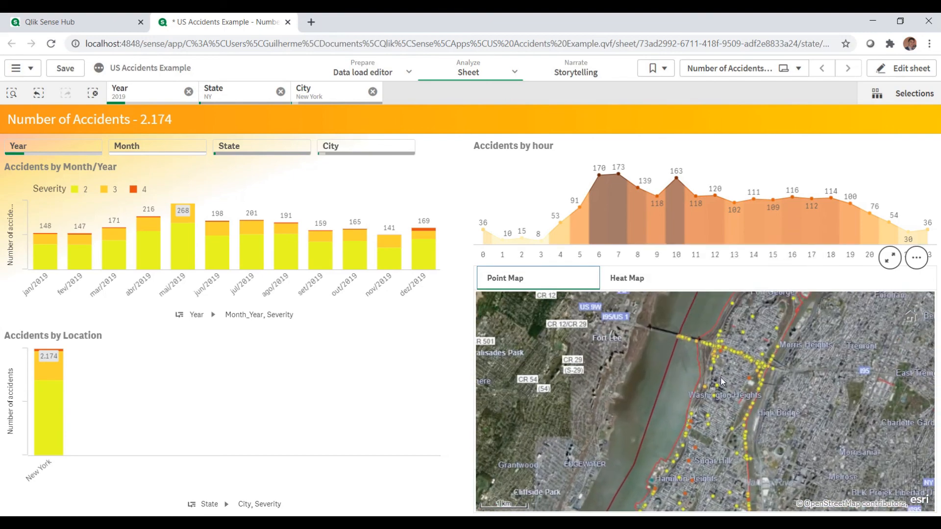
scroll(721, 381, up, 2)
mouse_move(718, 370)
scroll(720, 372, up, 2)
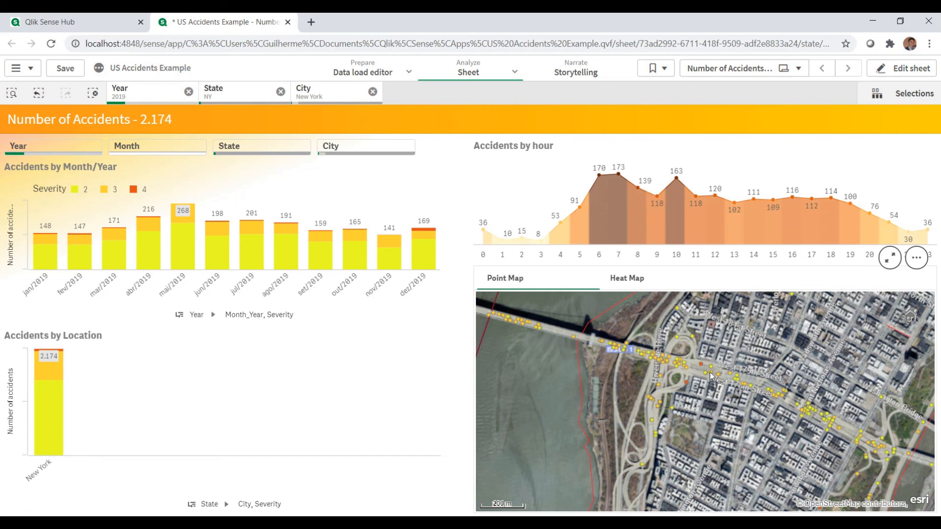
scroll(713, 378, down, 2)
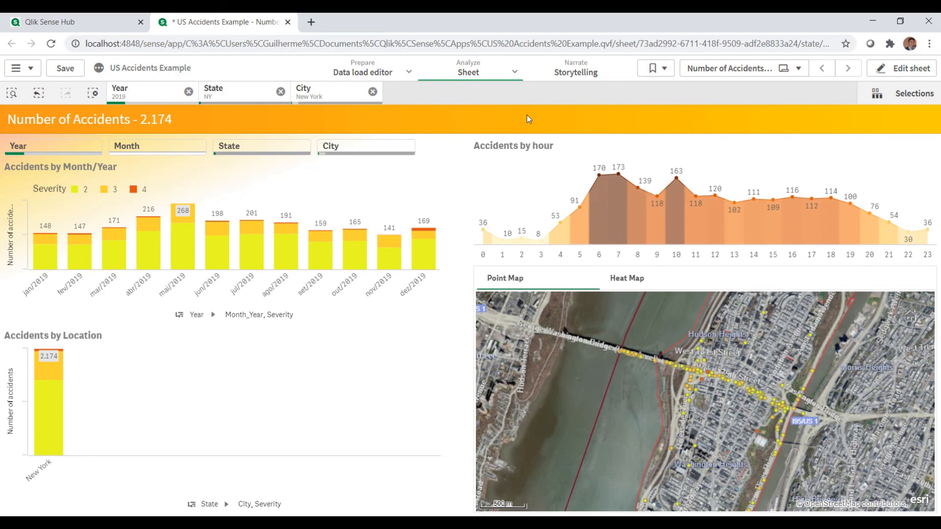
Step: Reopen sheet editing and reduce the height of the Accidents by Location chart to leave free space beneath it
click(903, 68)
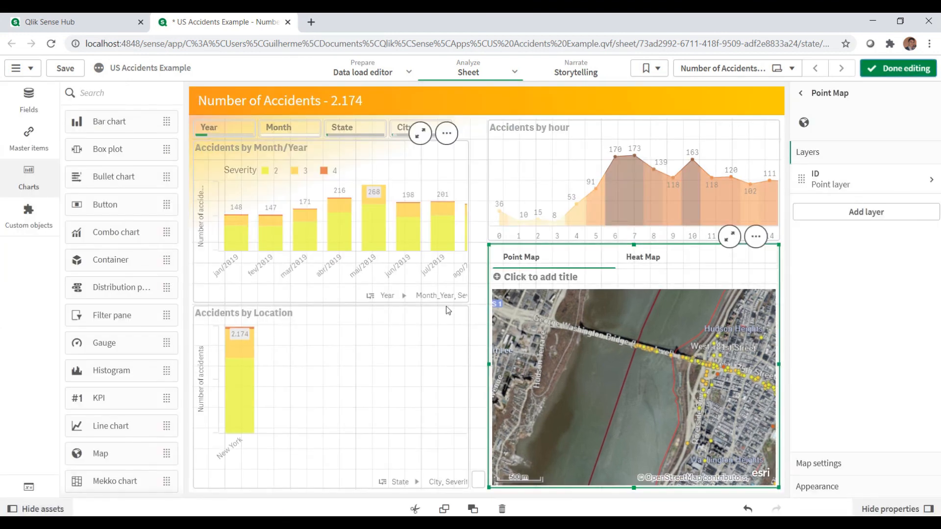
click(426, 363)
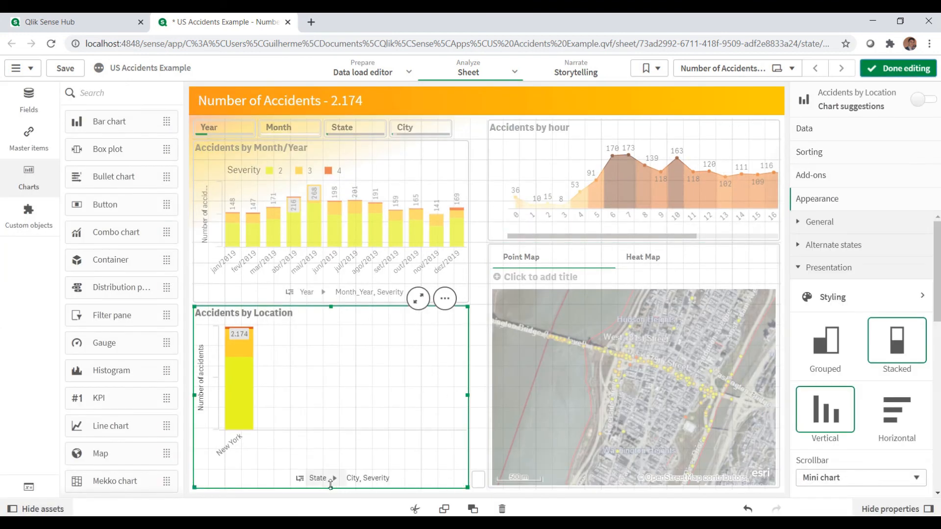
drag(330, 485, 331, 430)
click(250, 453)
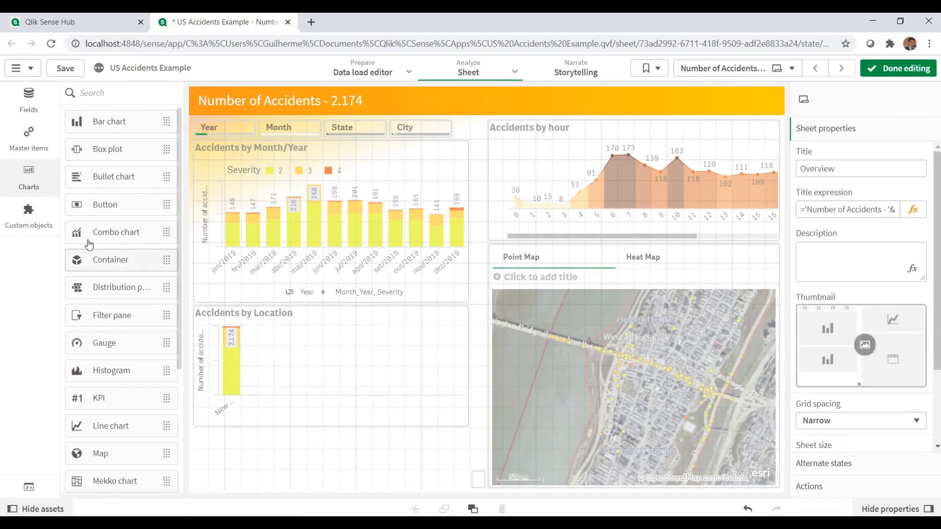
Step: Add an Animator from the Qlik Dashboard bundle in the free space below the Accidents by Location chart
click(46, 226)
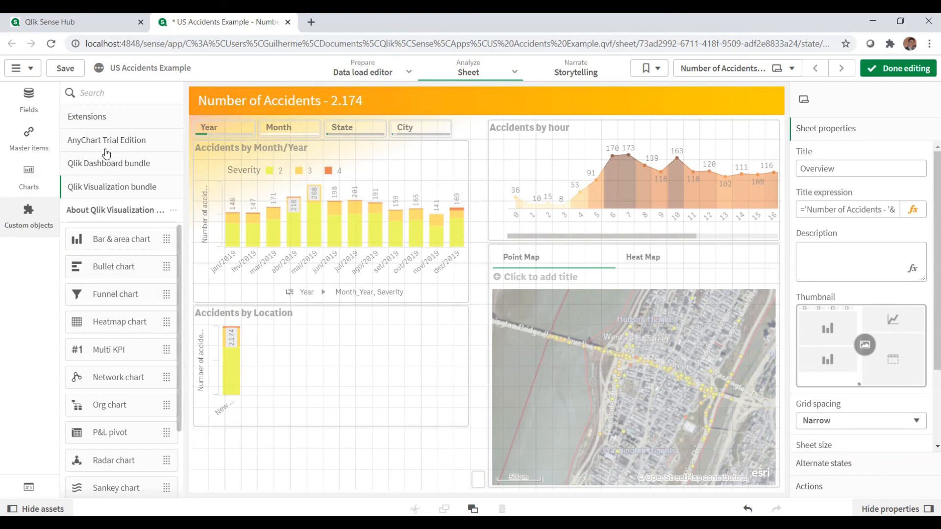
click(111, 164)
drag(101, 215, 300, 465)
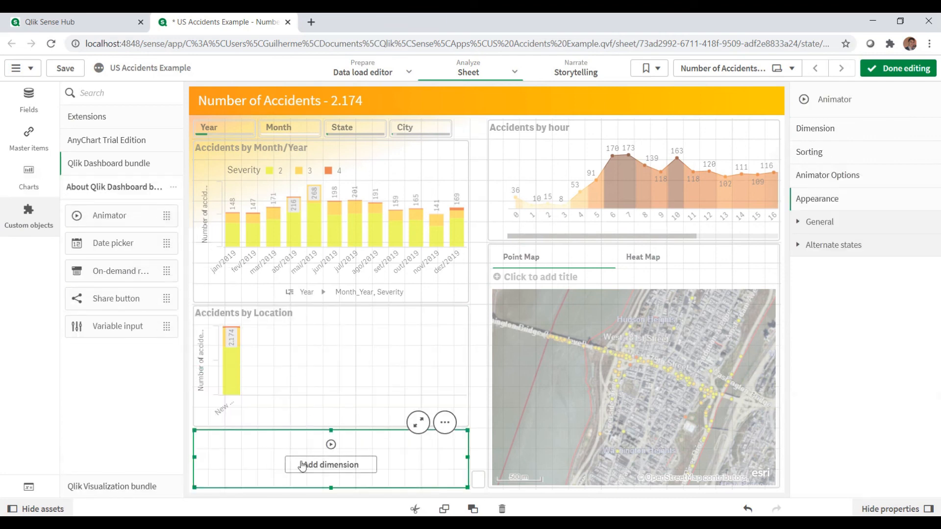
Step: Set Month_Year as the Animator's dimension
click(356, 469)
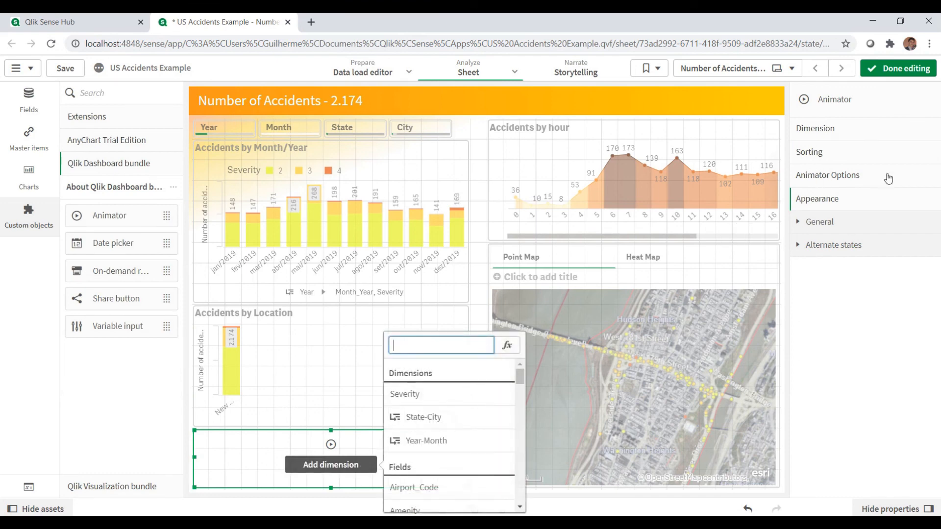
click(846, 129)
click(865, 153)
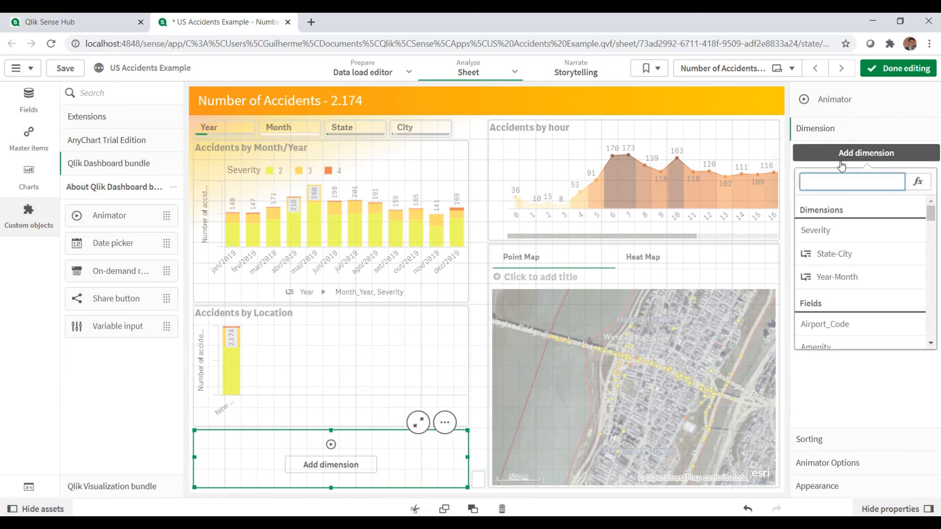
text(month)
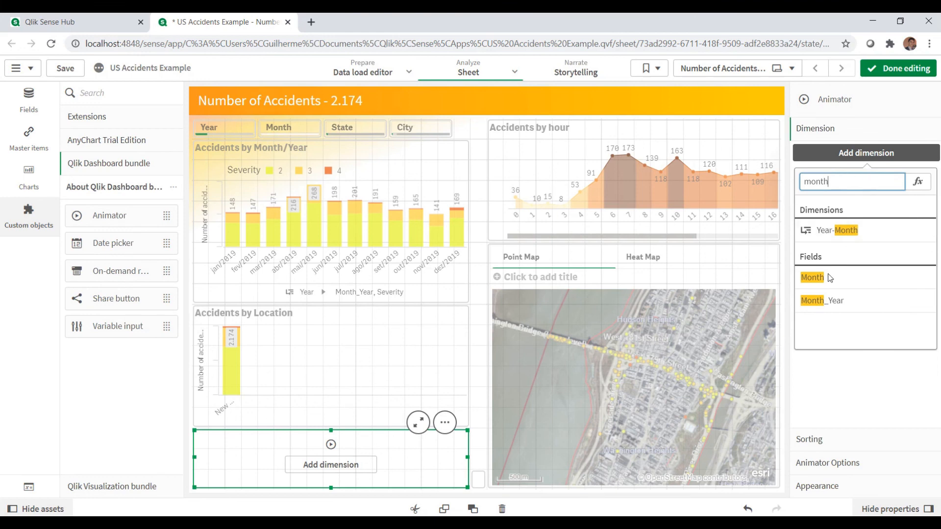
click(832, 301)
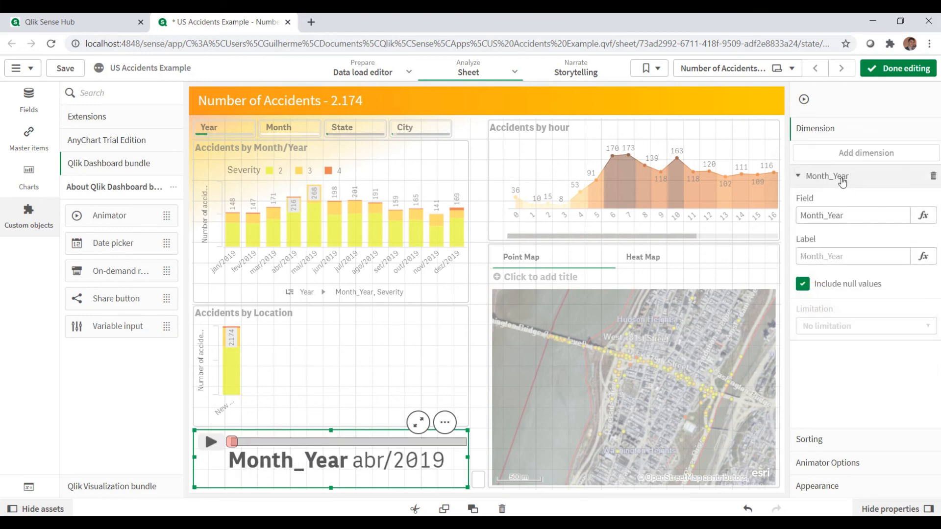
Step: Switch the Animator's Month_Year sorting to custom and sort it by the expression Min(Start_Time) in ascending order
click(832, 440)
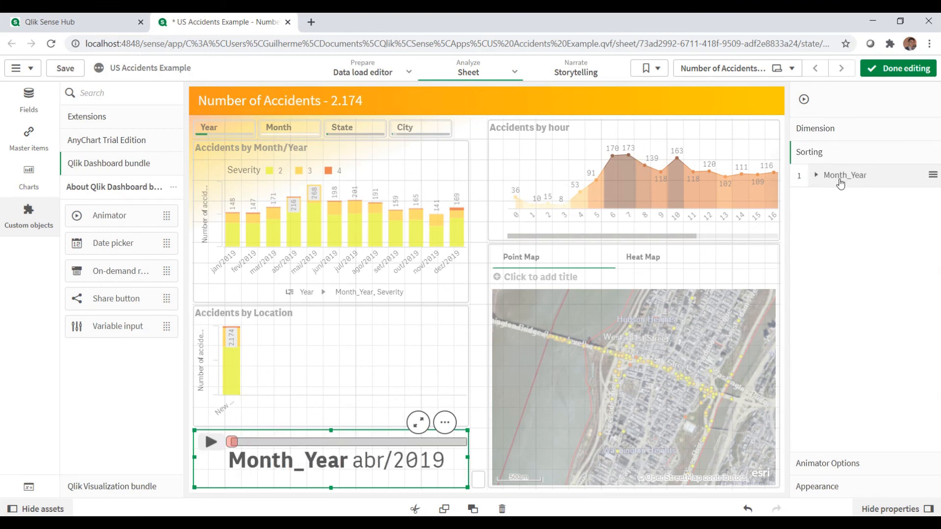
click(841, 182)
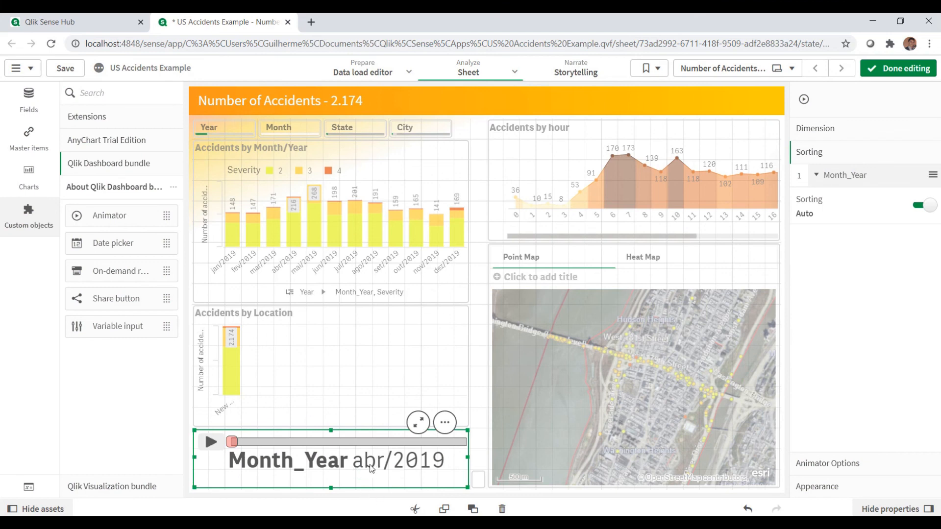
click(924, 211)
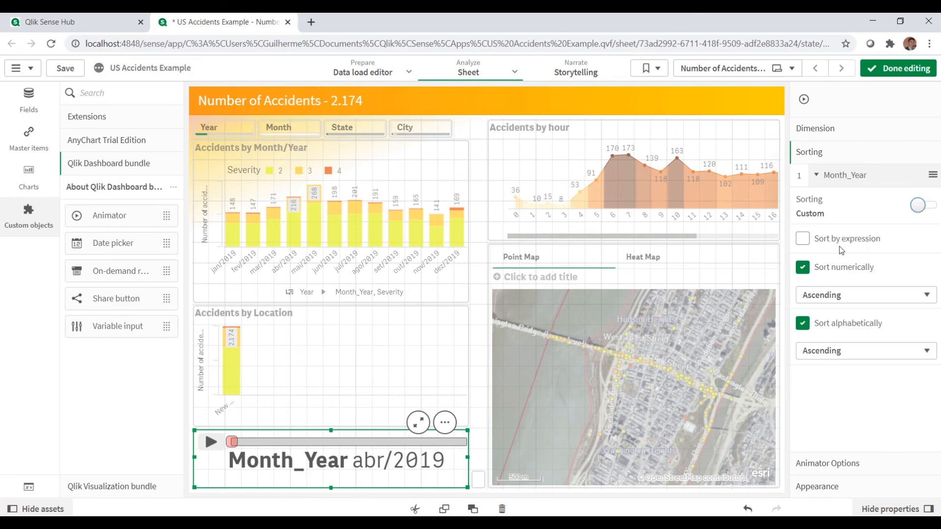
click(923, 307)
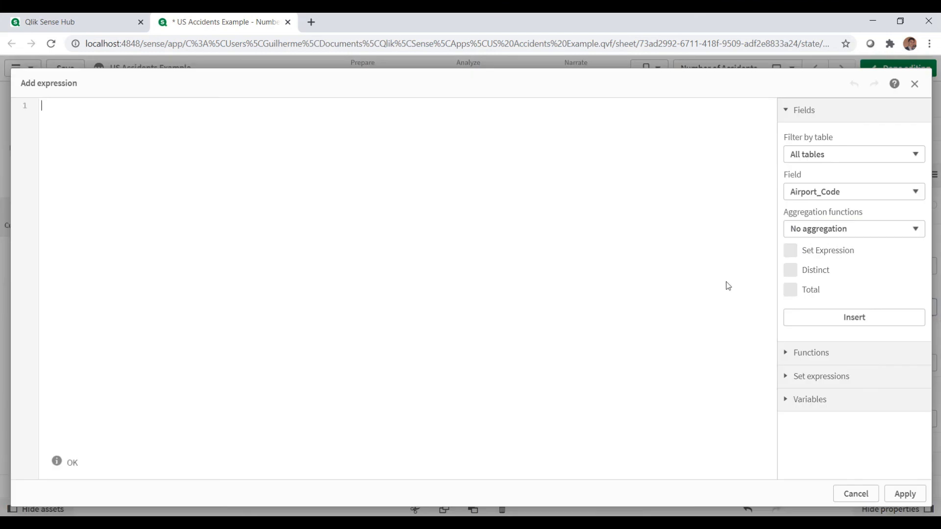
text(Min(Start)
click(161, 149)
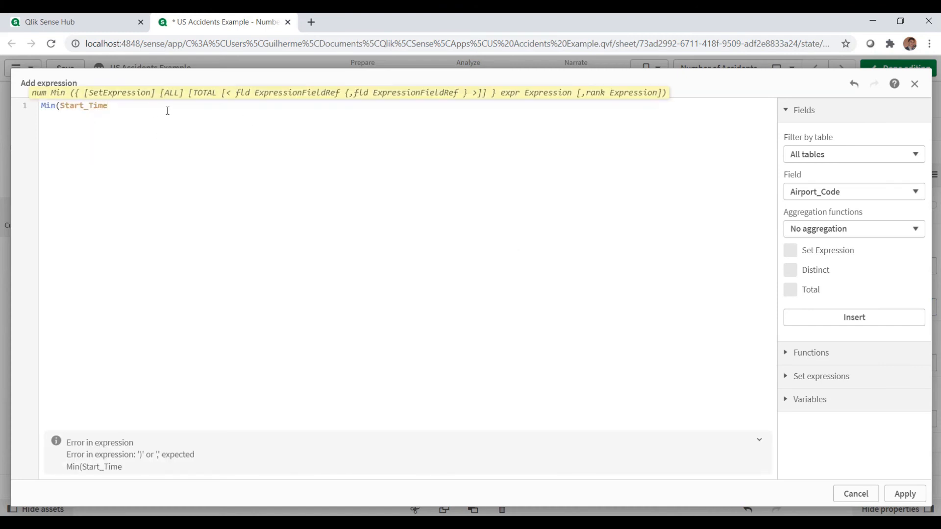
text())
click(893, 504)
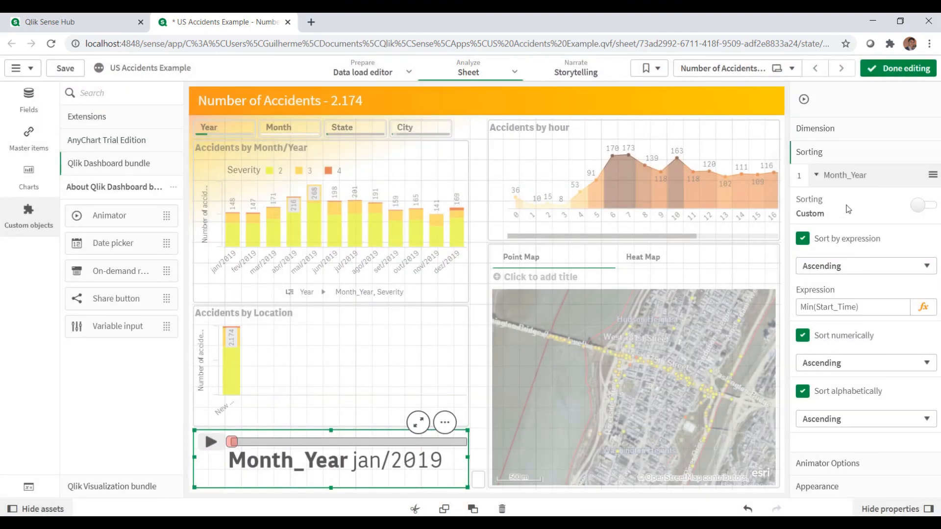
click(836, 176)
Step: Turn off looping for the Animator and finish editing the sheet
click(817, 463)
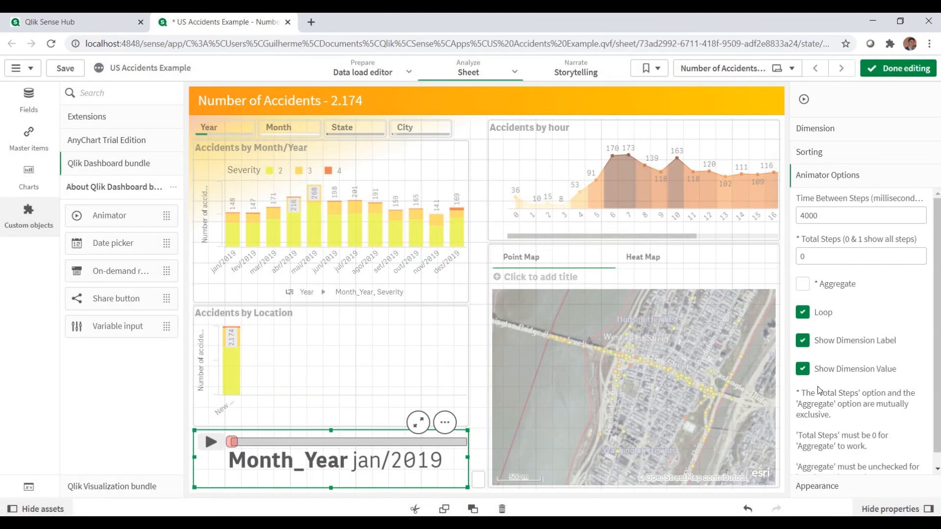
click(806, 318)
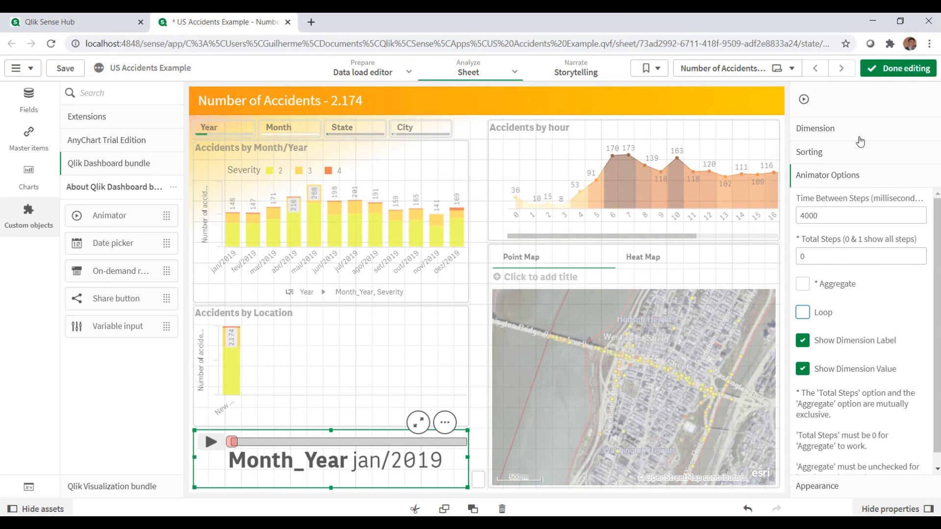
click(894, 69)
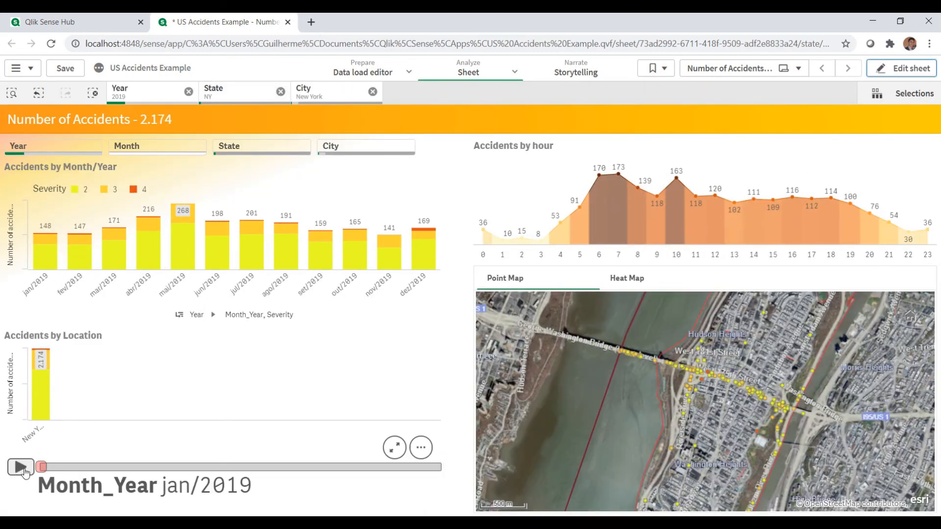
Step: Switch the map container to the Heat Map and start playing the Month_Year animation
click(620, 281)
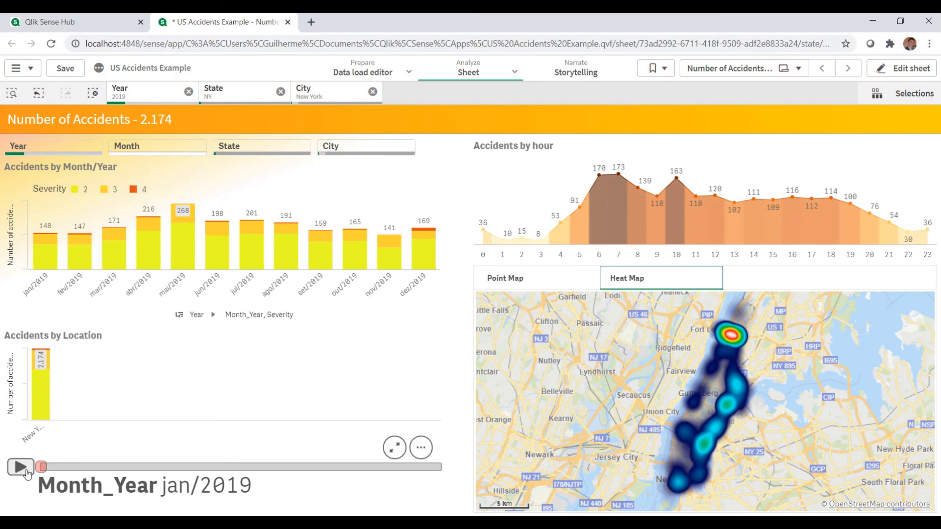
click(24, 470)
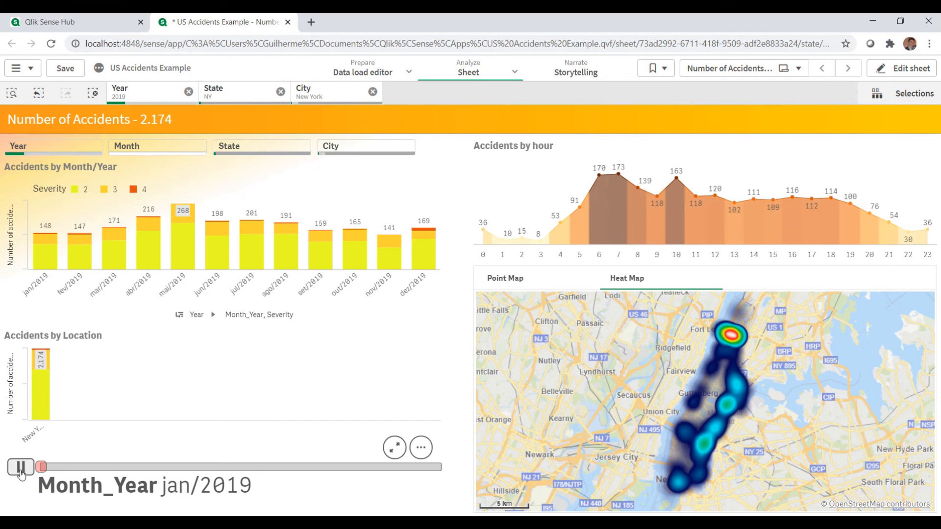